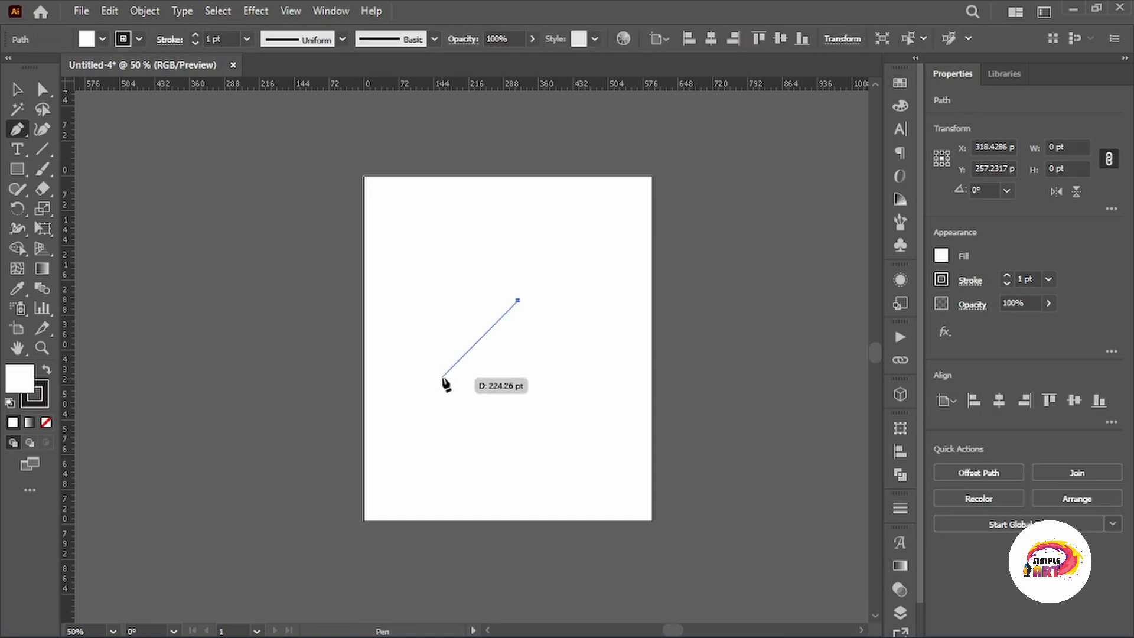
# Step: Draw a closed curved slice outline with the Pen tool mid-artboard, about 273 pt wide and 153 pt high
pyautogui.moveTo(445, 405); pyautogui.dragTo(448, 412)
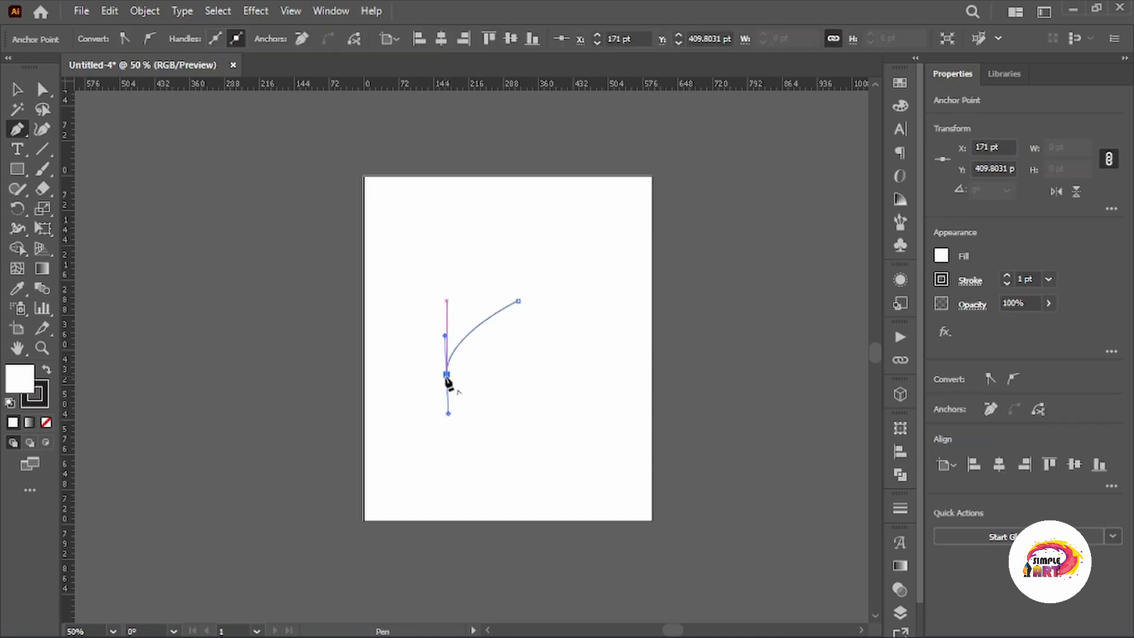
pyautogui.click(446, 374)
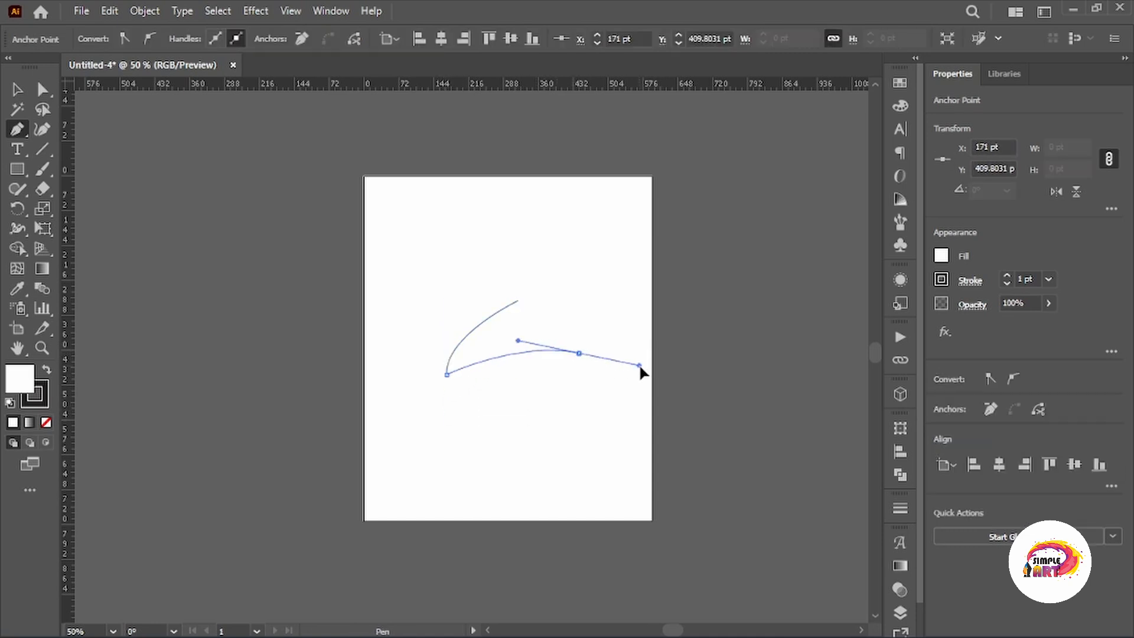
pyautogui.moveTo(571, 337); pyautogui.dragTo(572, 338)
pyautogui.moveTo(518, 302); pyautogui.dragTo(470, 288)
# Step: Remove the slice outline's fill and lower its opacity to 30% so it serves as a faint guide
pyautogui.click(17, 89)
pyautogui.click(519, 340)
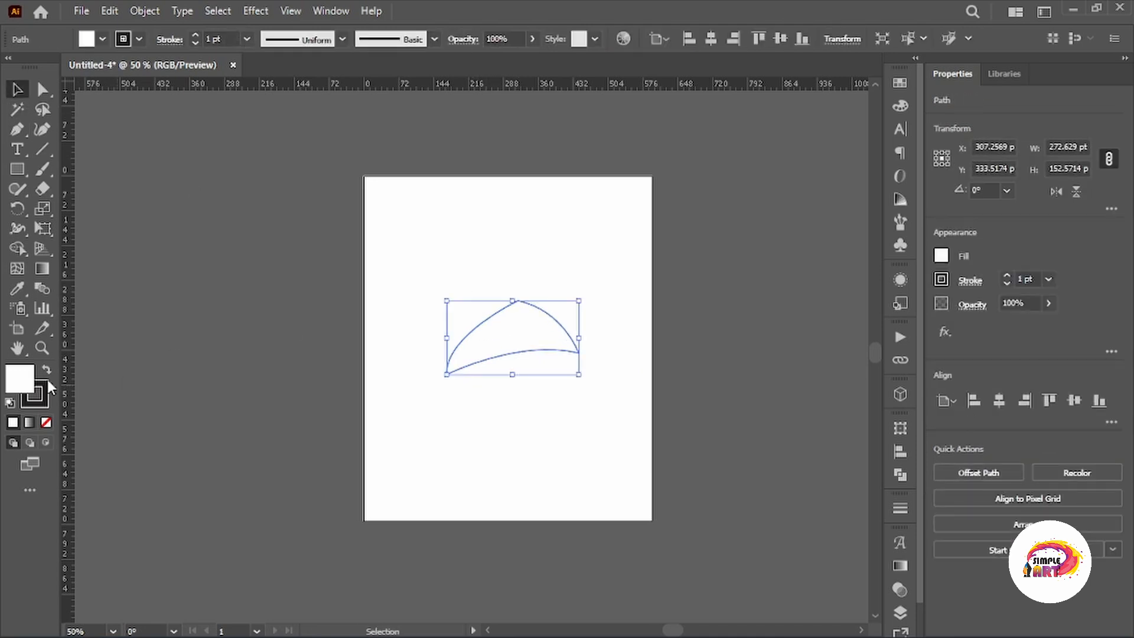
pyautogui.click(46, 422)
pyautogui.click(1034, 301)
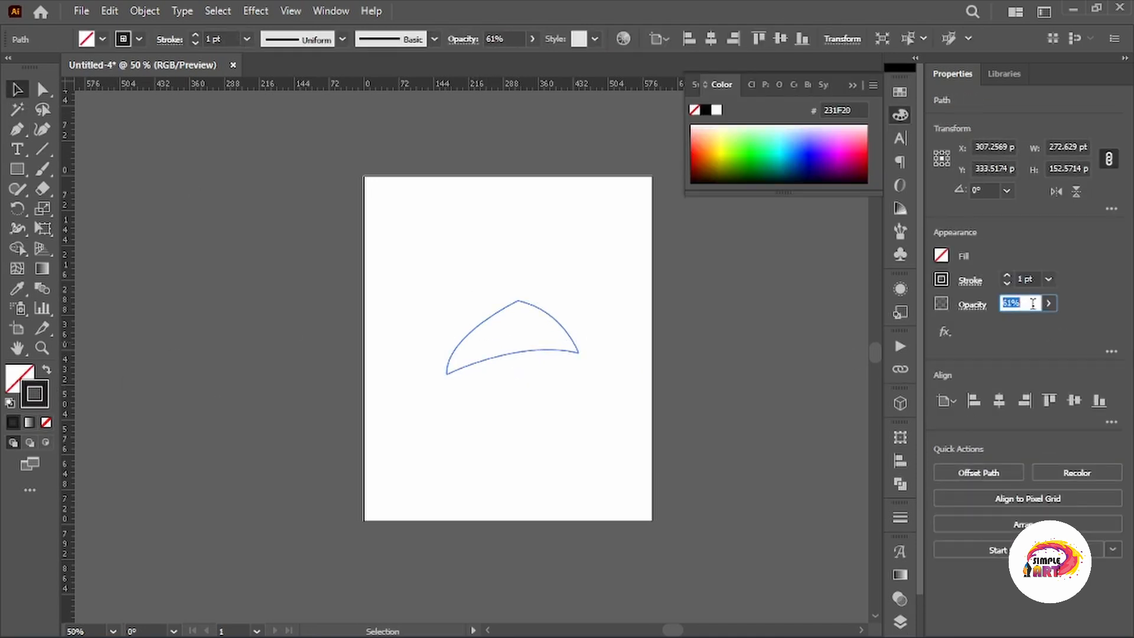
pyautogui.click(591, 488)
pyautogui.click(533, 352)
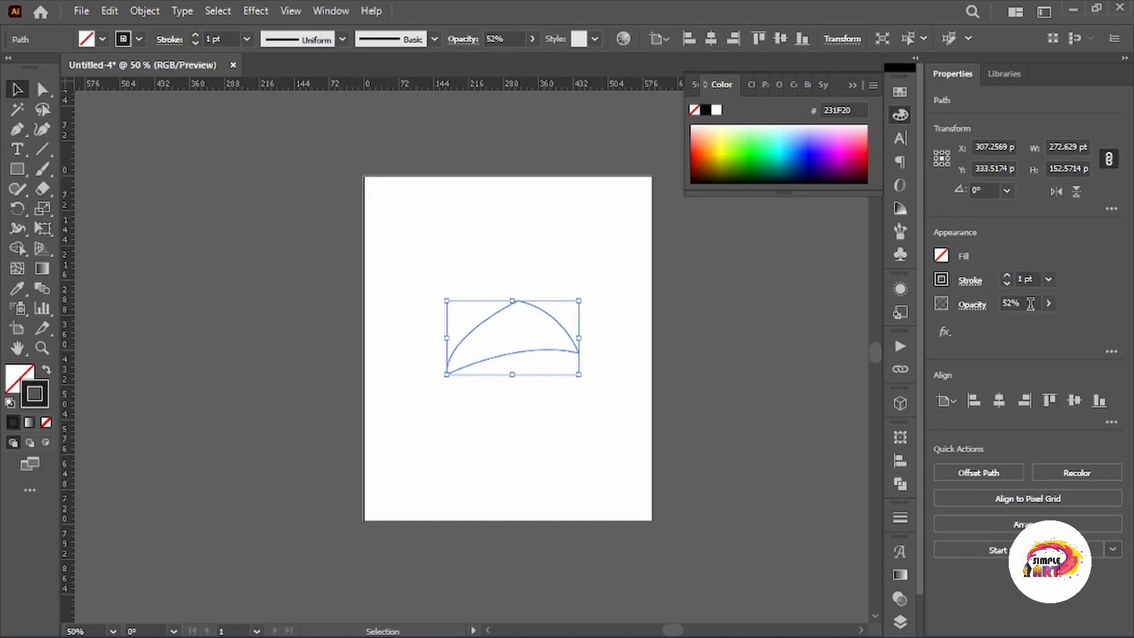
pyautogui.click(656, 493)
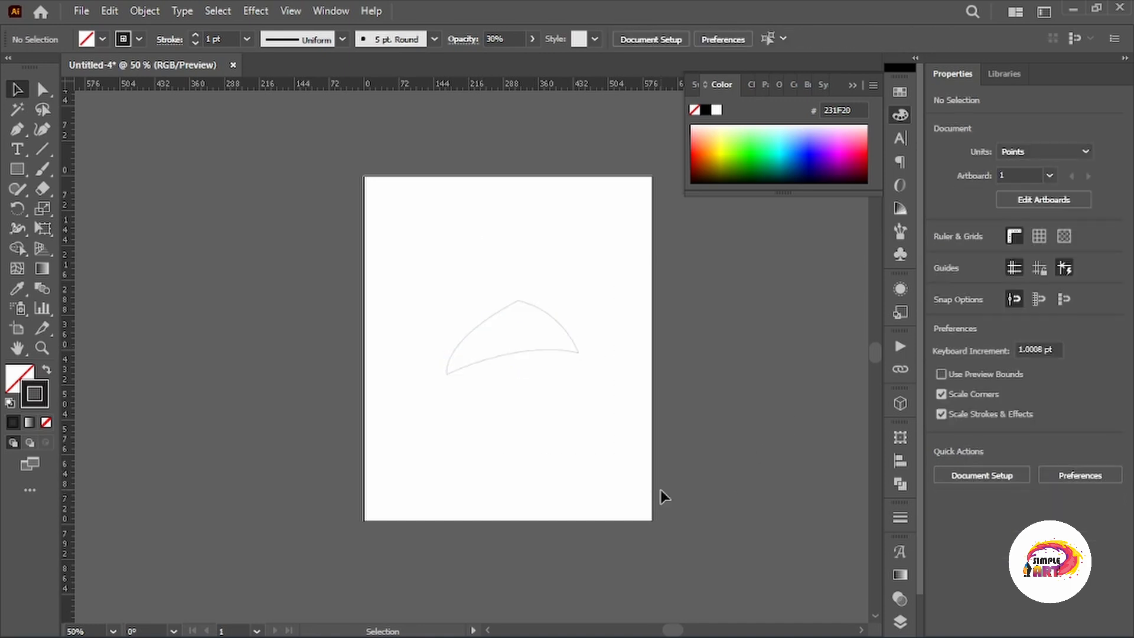
# Step: Start a new Pen path at the peak of the faint slice outline
pyautogui.hotkey('ctrl', '=')
pyautogui.hotkey('ctrl', '=')
pyautogui.hotkey('shift', 'c')
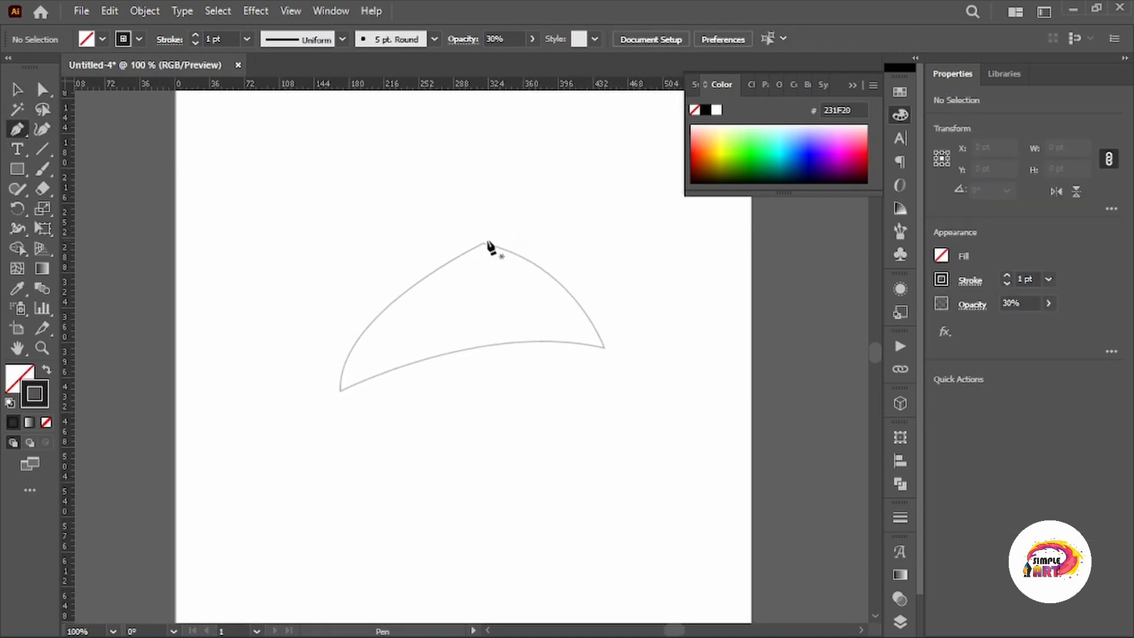
pyautogui.hotkey('ctrl', '=')
pyautogui.click(484, 245)
pyautogui.scroll(-3, 435, 284)
pyautogui.scroll(-2, 418, 248)
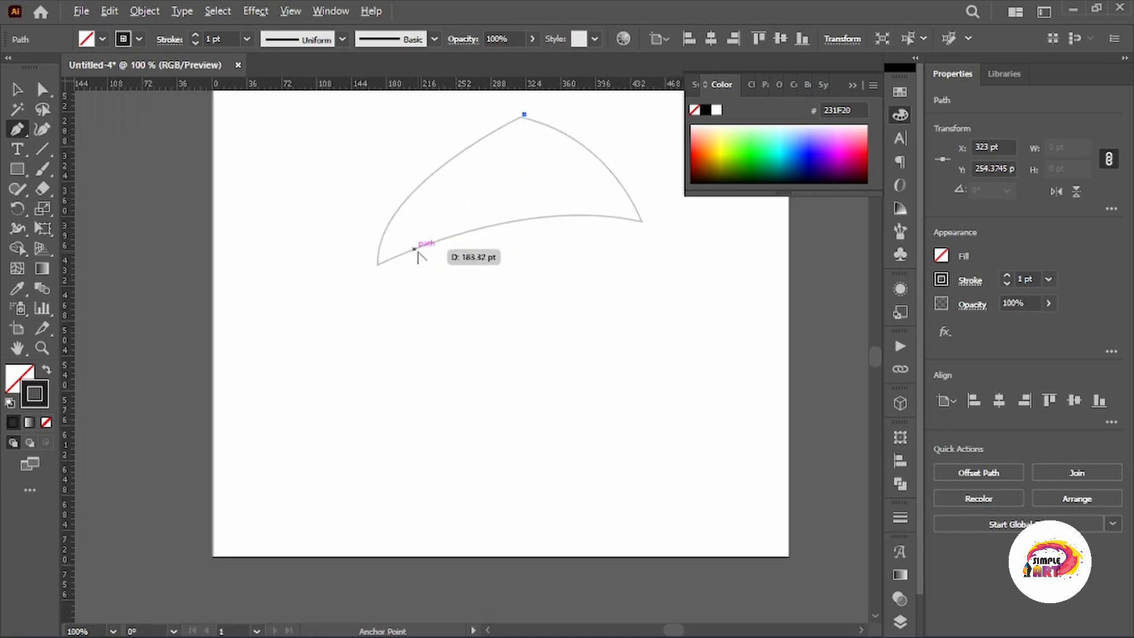
pyautogui.scroll(2, 413, 390)
pyautogui.scroll(-1, 412, 390)
pyautogui.moveTo(402, 398); pyautogui.dragTo(388, 439)
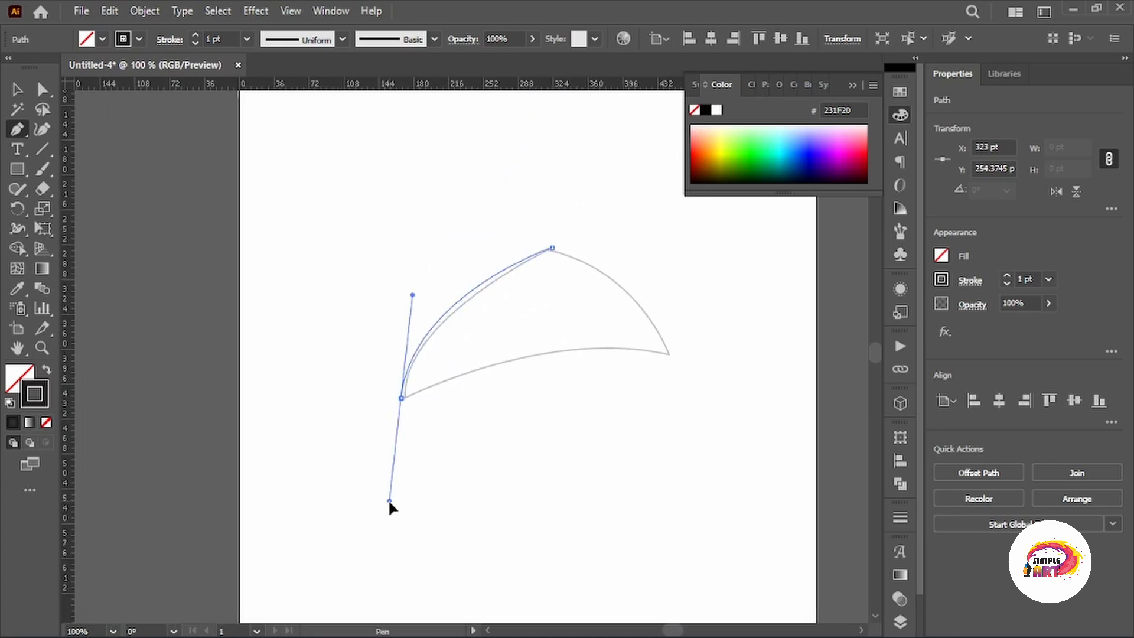
pyautogui.moveTo(402, 397); pyautogui.dragTo(402, 417)
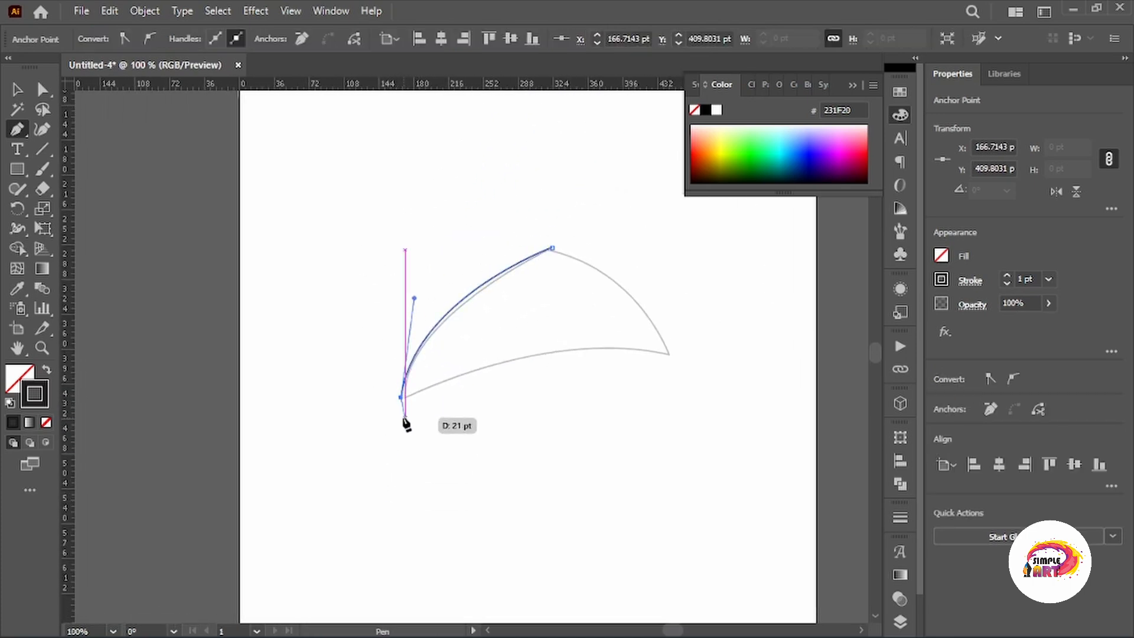
pyautogui.hotkey('ctrl', 'z')
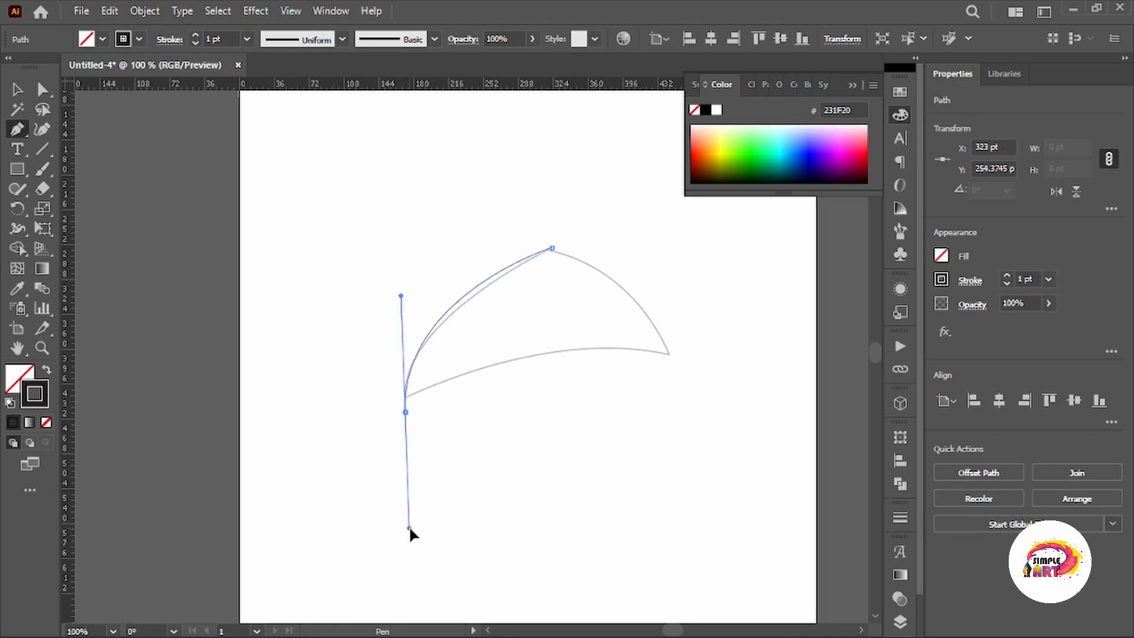
# Step: Trace the slice's left edge to below its lower-left corner and draw wavy drips along the left half of the bottom
pyautogui.moveTo(426, 504); pyautogui.dragTo(425, 503)
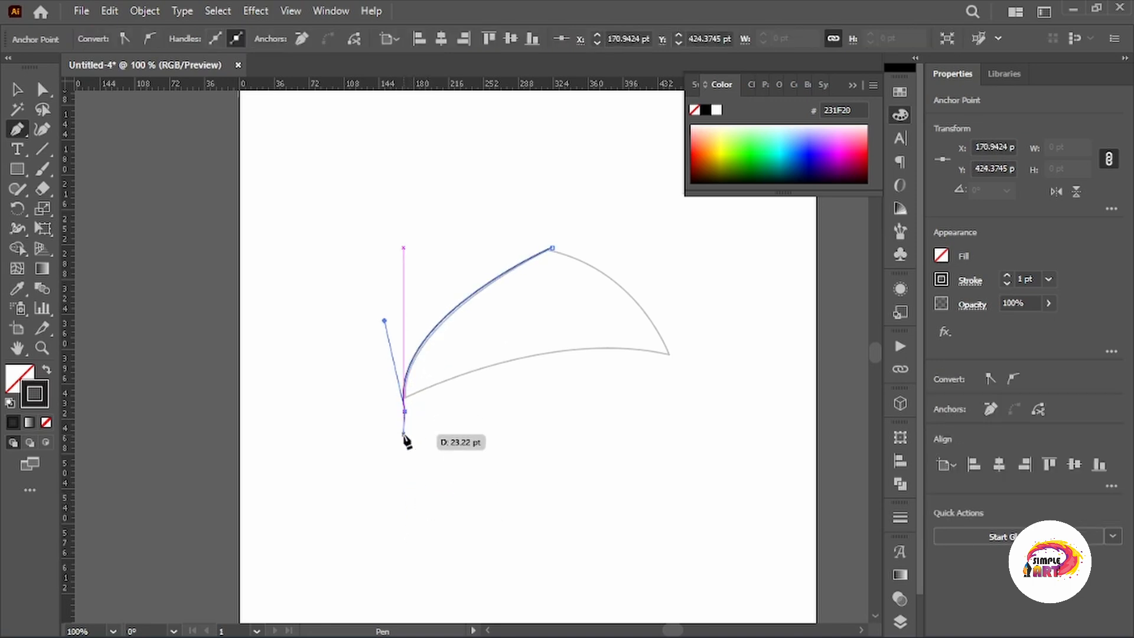
pyautogui.scroll(1, 408, 442)
pyautogui.moveTo(406, 440); pyautogui.dragTo(422, 401)
pyautogui.moveTo(421, 394); pyautogui.dragTo(436, 365)
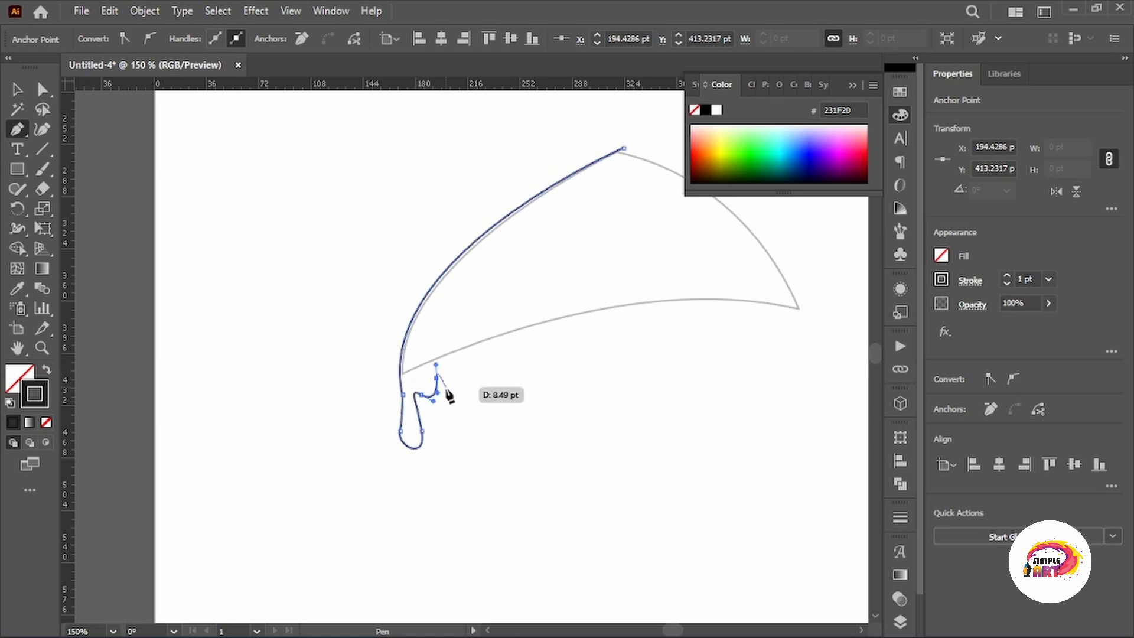
pyautogui.moveTo(452, 409); pyautogui.dragTo(456, 436)
pyautogui.moveTo(470, 374); pyautogui.dragTo(536, 391)
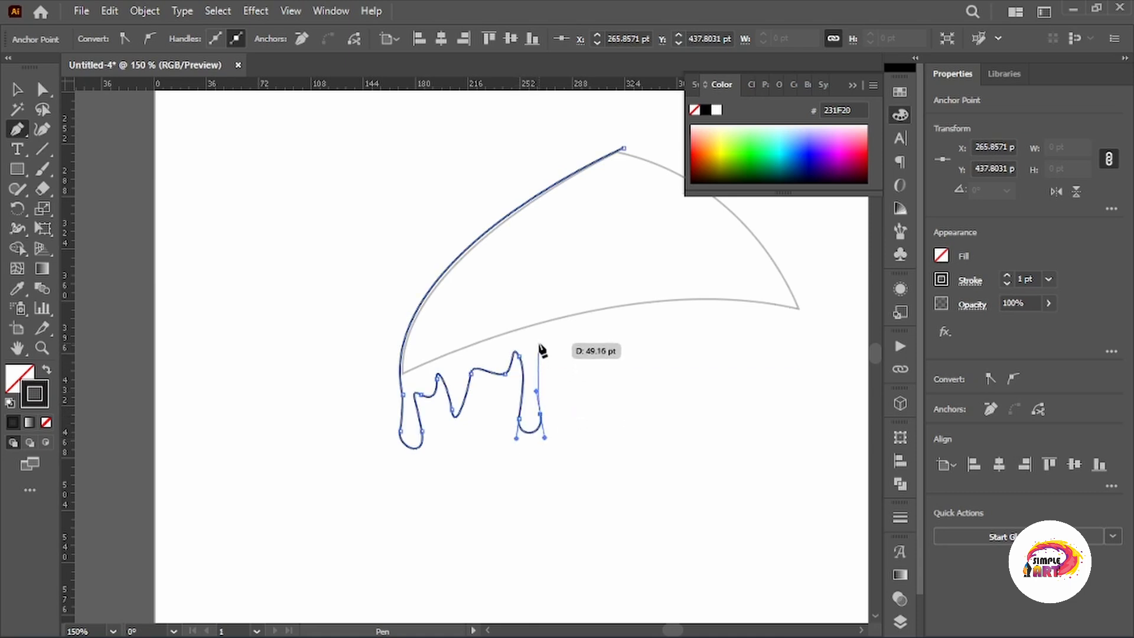
# Step: Continue the dripping edge with a wide rounded drip and a thin drip toward the slice's right corner
pyautogui.moveTo(542, 339); pyautogui.dragTo(548, 337)
pyautogui.moveTo(581, 381); pyautogui.dragTo(592, 405)
pyautogui.moveTo(635, 374); pyautogui.dragTo(719, 313)
pyautogui.moveTo(716, 356); pyautogui.dragTo(729, 361)
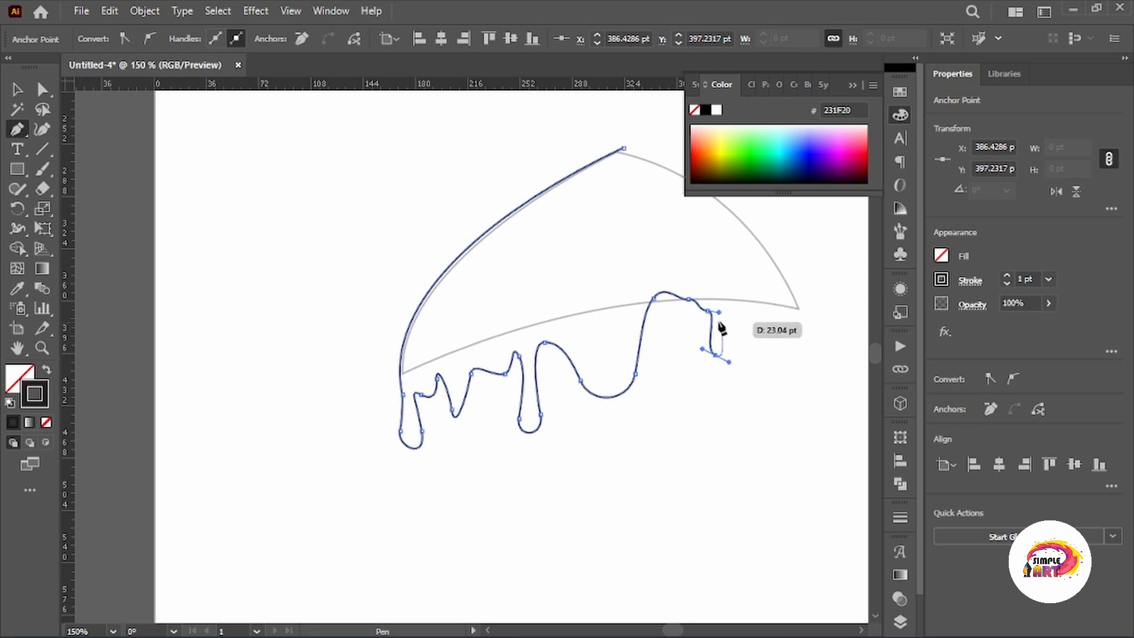
pyautogui.moveTo(722, 295); pyautogui.dragTo(782, 391)
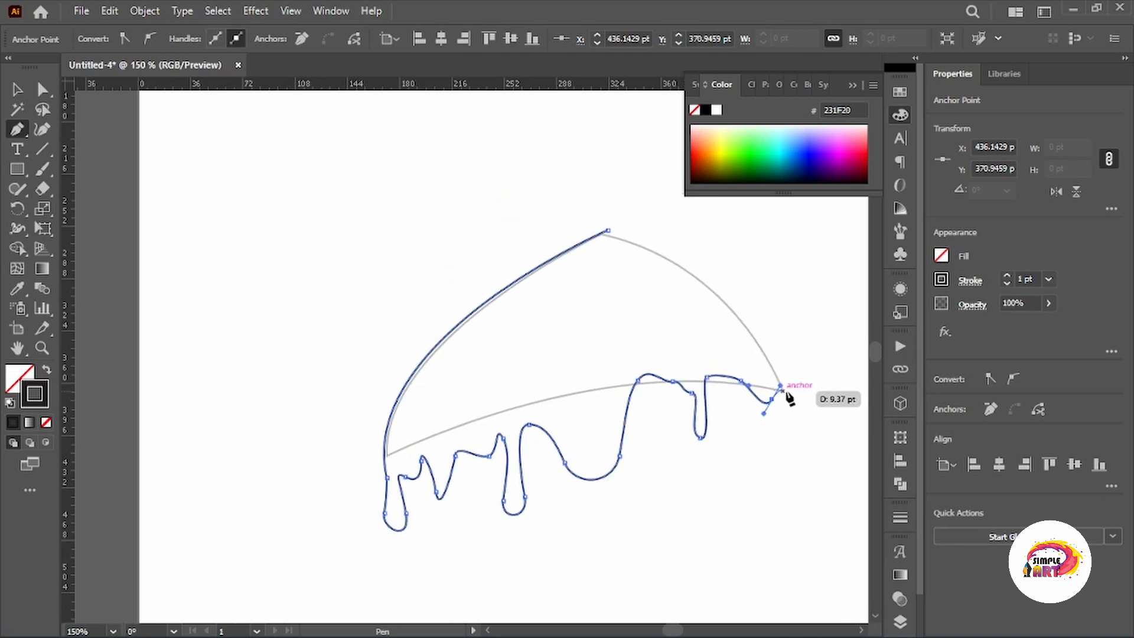
# Step: Finish the drips at the slice's right corner and close the path with a curve up the right edge to the peak
pyautogui.click(771, 385)
pyautogui.moveTo(724, 319); pyautogui.dragTo(789, 401)
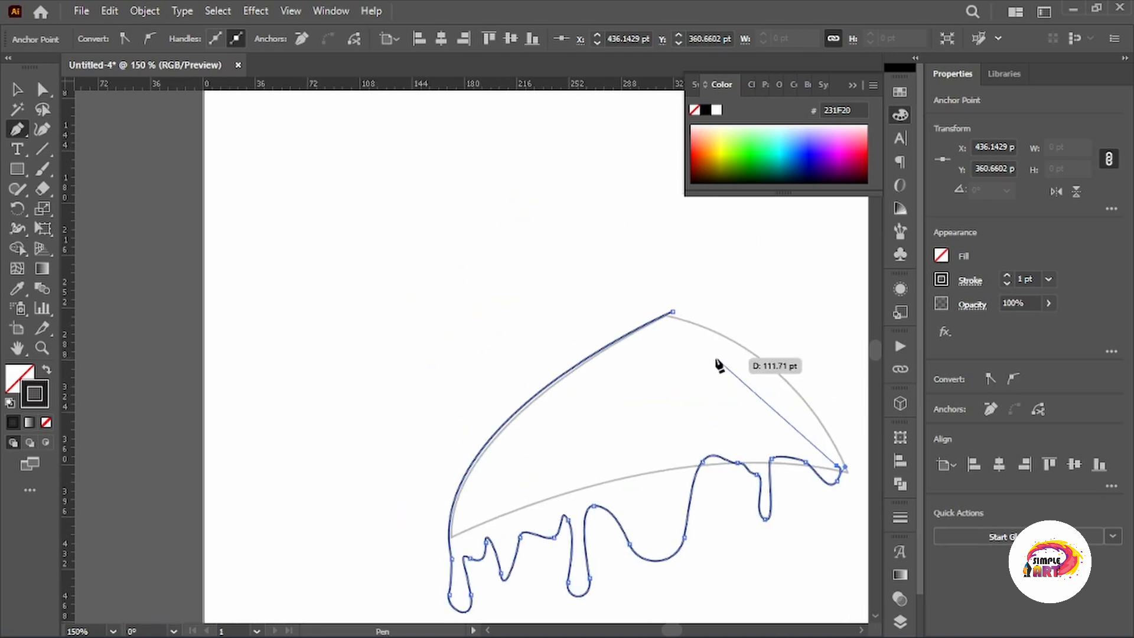
pyautogui.moveTo(672, 314); pyautogui.dragTo(388, 278)
pyautogui.hotkey('ctrl', 'z')
pyautogui.click(713, 480)
pyautogui.scroll(-4, 89, 216)
pyautogui.scroll(4, 118, 228)
pyautogui.scroll(-2, 165, 254)
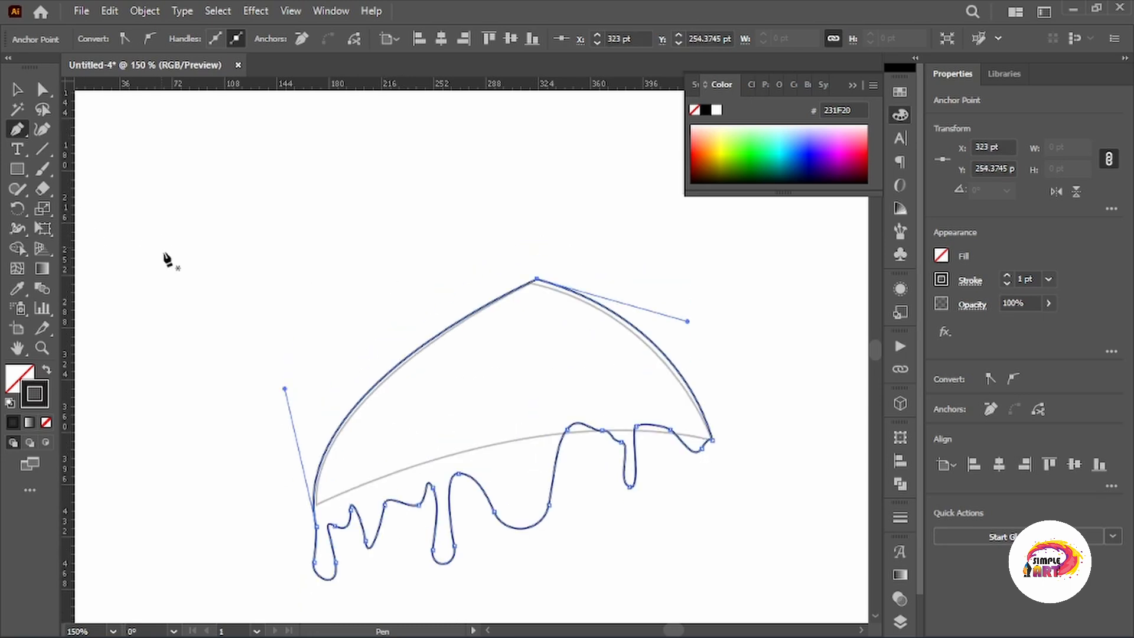
pyautogui.press('v')
pyautogui.click(244, 295)
# Step: Adjust the direction handles around the short pointed second drip with Direct Selection to shorten and smooth its curve
pyautogui.scroll(-6, 217, 283)
pyautogui.moveTo(440, 479); pyautogui.dragTo(488, 482)
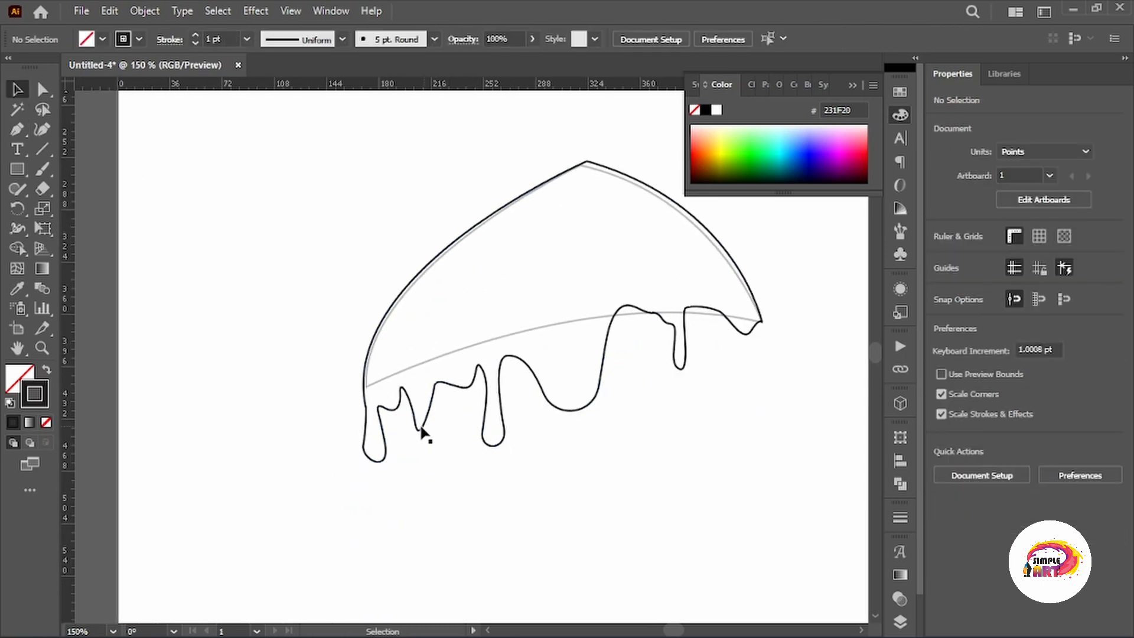
pyautogui.click(431, 397)
pyautogui.press('a')
pyautogui.scroll(1, 419, 434)
pyautogui.scroll(2, 421, 424)
pyautogui.click(420, 422)
pyautogui.click(409, 414)
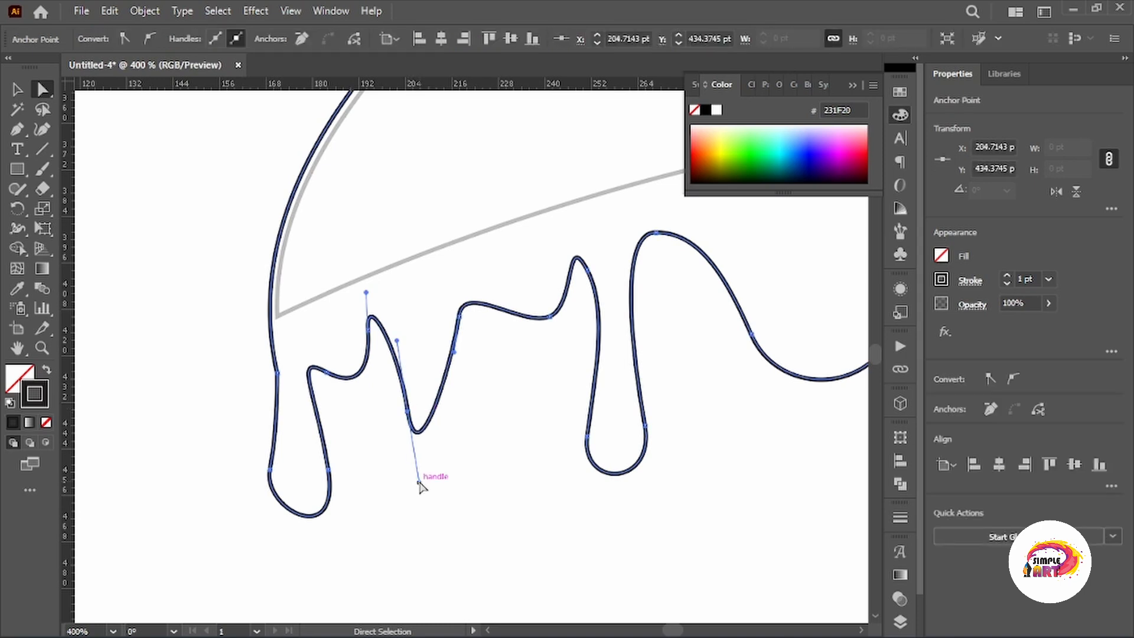
pyautogui.moveTo(419, 480); pyautogui.dragTo(421, 453)
pyautogui.moveTo(366, 293); pyautogui.dragTo(376, 313)
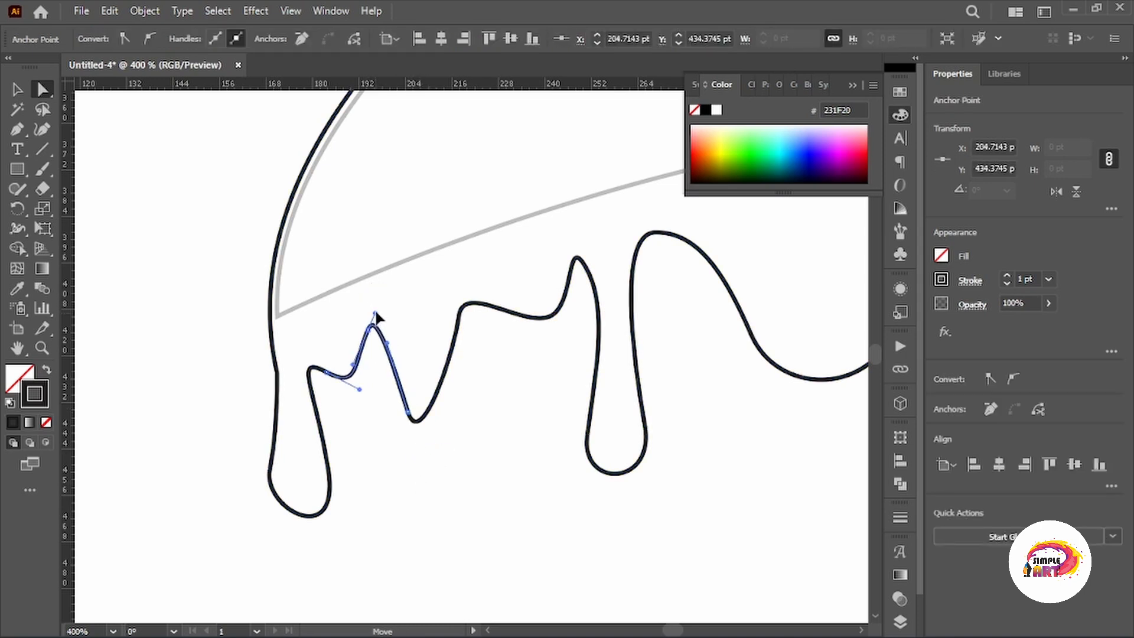
pyautogui.moveTo(410, 418); pyautogui.dragTo(420, 445)
pyautogui.click(413, 455)
pyautogui.click(413, 415)
pyautogui.click(17, 90)
pyautogui.click(130, 205)
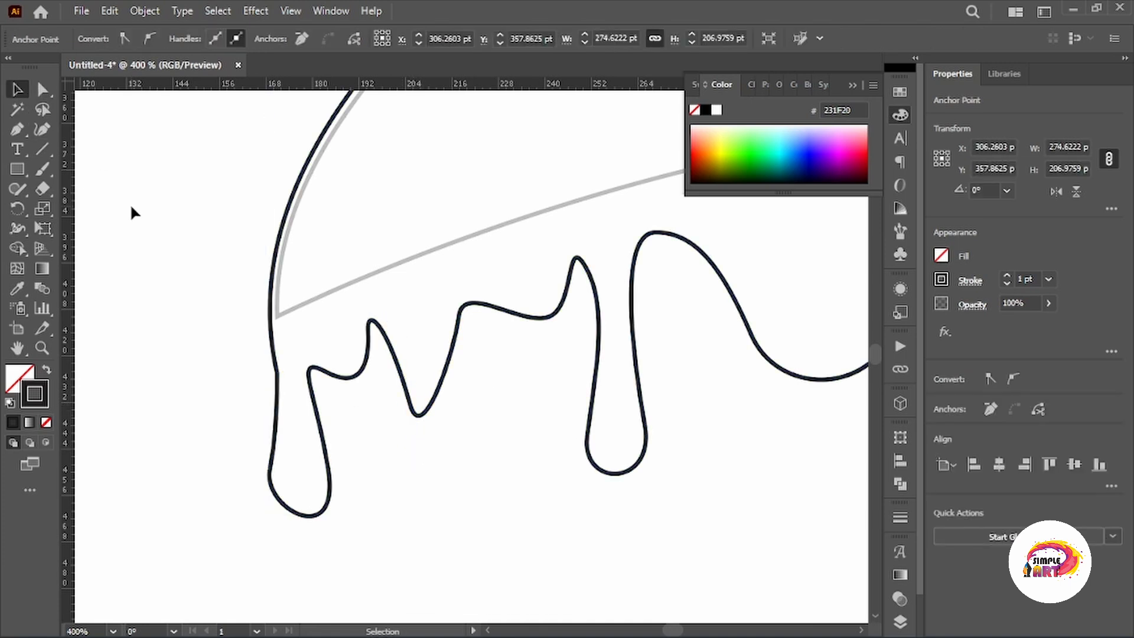
# Step: Draw an ellipse about 67 pt wide and 40 pt high above the left part of the dripping shape
pyautogui.scroll(-4, 139, 204)
pyautogui.moveTo(145, 205); pyautogui.dragTo(334, 366)
pyautogui.click(17, 169)
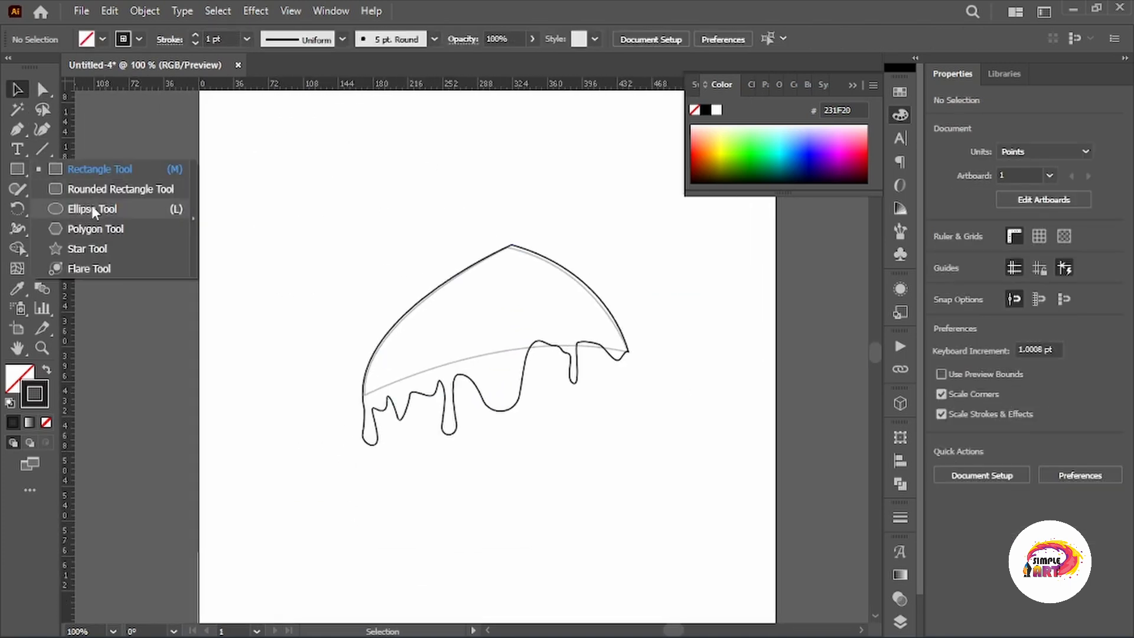
pyautogui.click(91, 204)
pyautogui.moveTo(364, 199); pyautogui.dragTo(429, 239)
pyautogui.press('v')
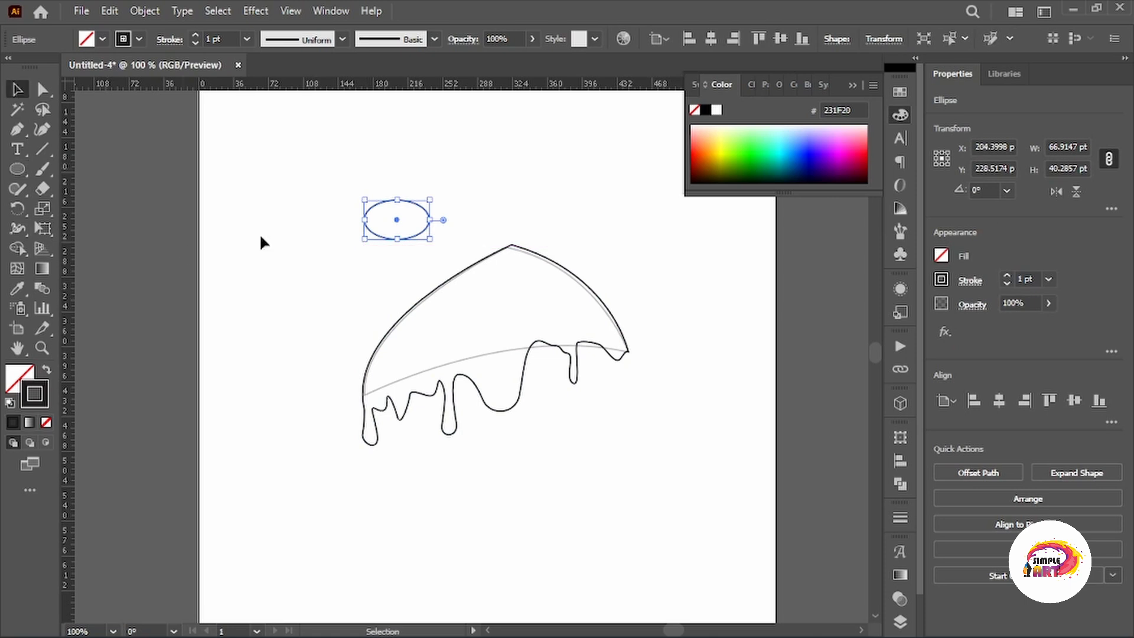
pyautogui.click(266, 242)
# Step: Set the dripping shape's stroke colour to dark orange C95B00
pyautogui.click(396, 313)
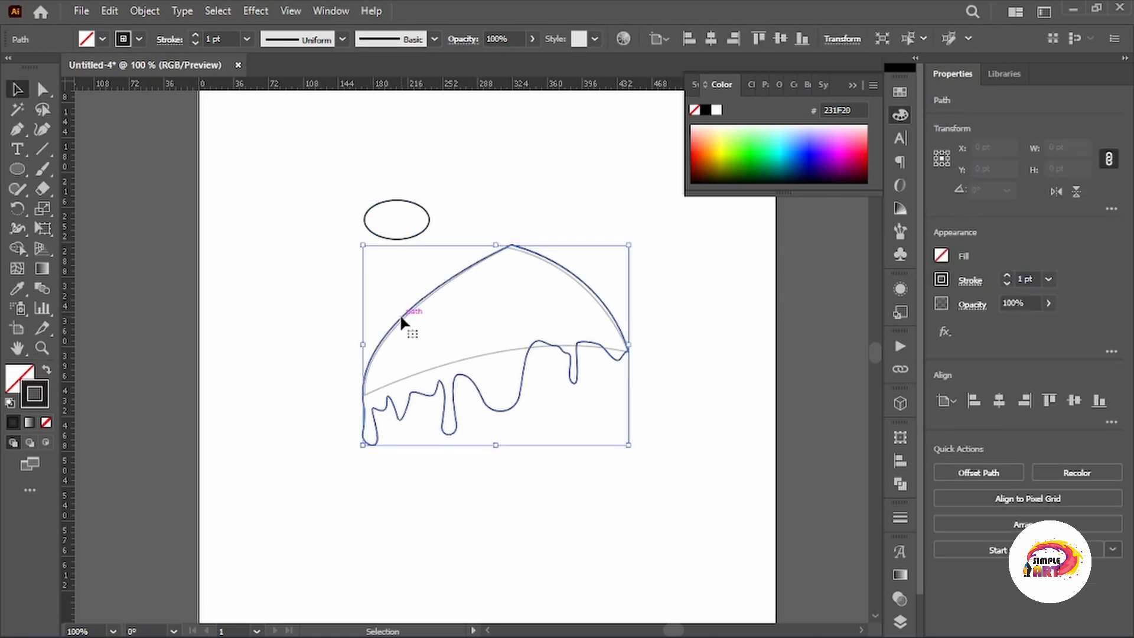
pyautogui.doubleClick(34, 393)
pyautogui.click(895, 473)
pyautogui.click(843, 380)
pyautogui.click(860, 324)
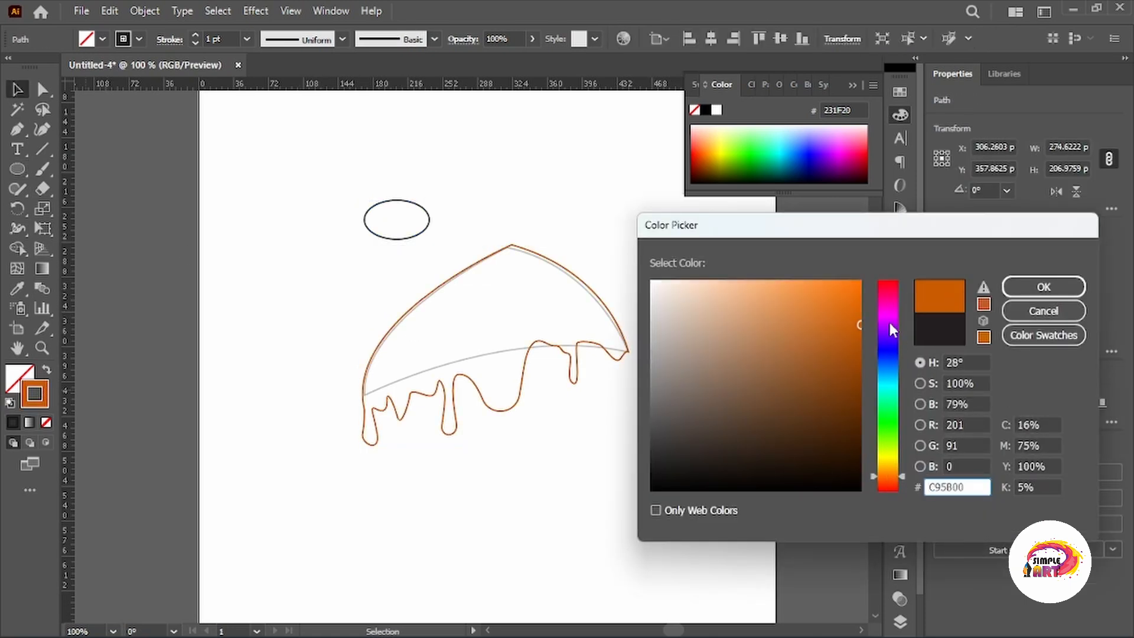
pyautogui.press('Return')
# Step: Fill the dripping shape with golden yellow FFCE00 and deselect it
pyautogui.click(12, 421)
pyautogui.doubleClick(19, 377)
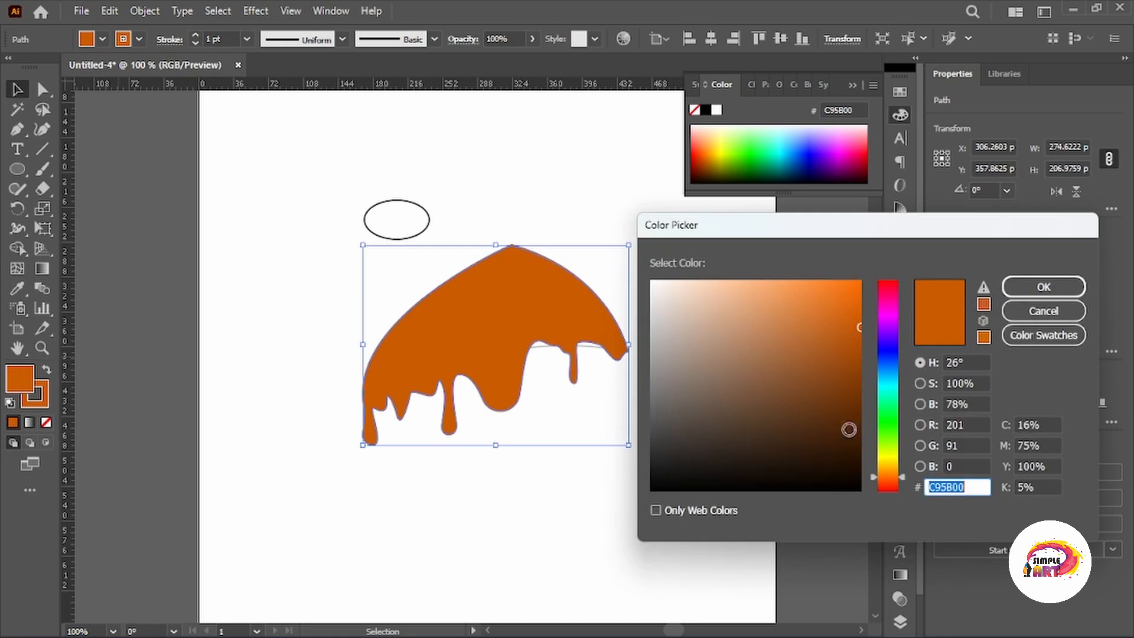
pyautogui.click(887, 461)
pyautogui.click(860, 290)
pyautogui.click(887, 462)
pyautogui.moveTo(888, 462); pyautogui.dragTo(888, 458)
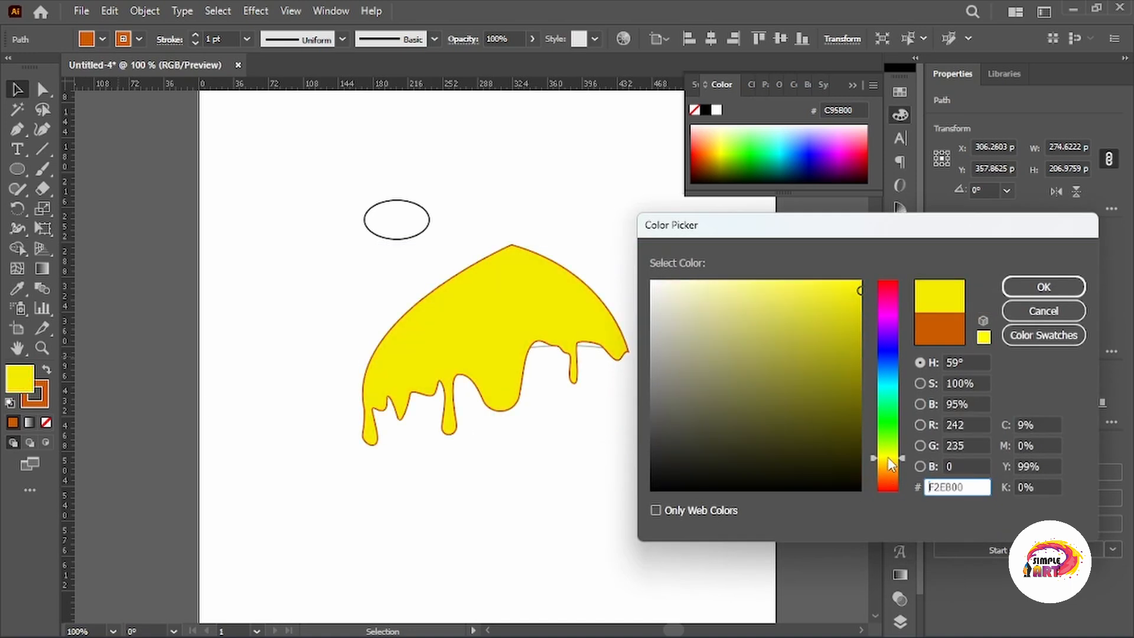
pyautogui.moveTo(845, 317); pyautogui.dragTo(873, 267)
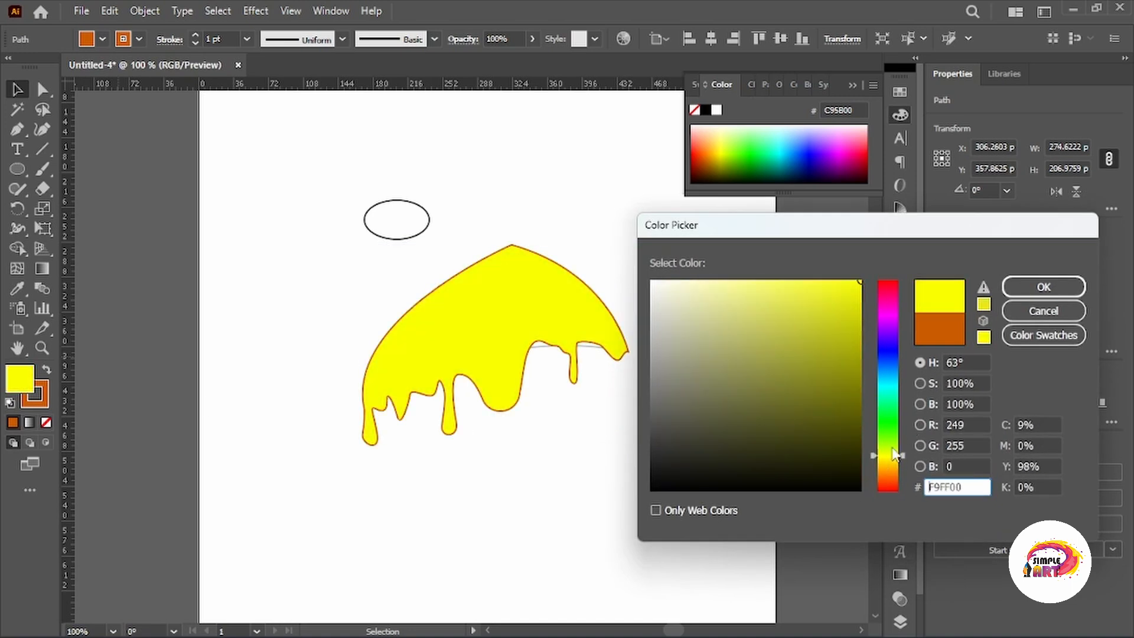
pyautogui.moveTo(892, 452); pyautogui.dragTo(887, 463)
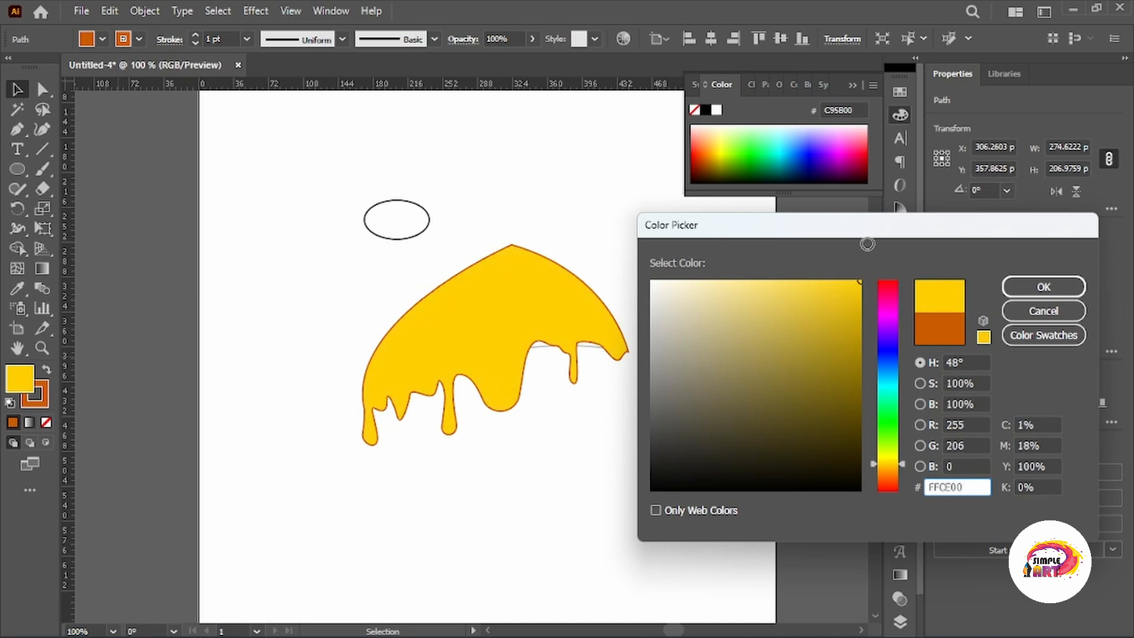
pyautogui.click(1043, 286)
pyautogui.click(313, 318)
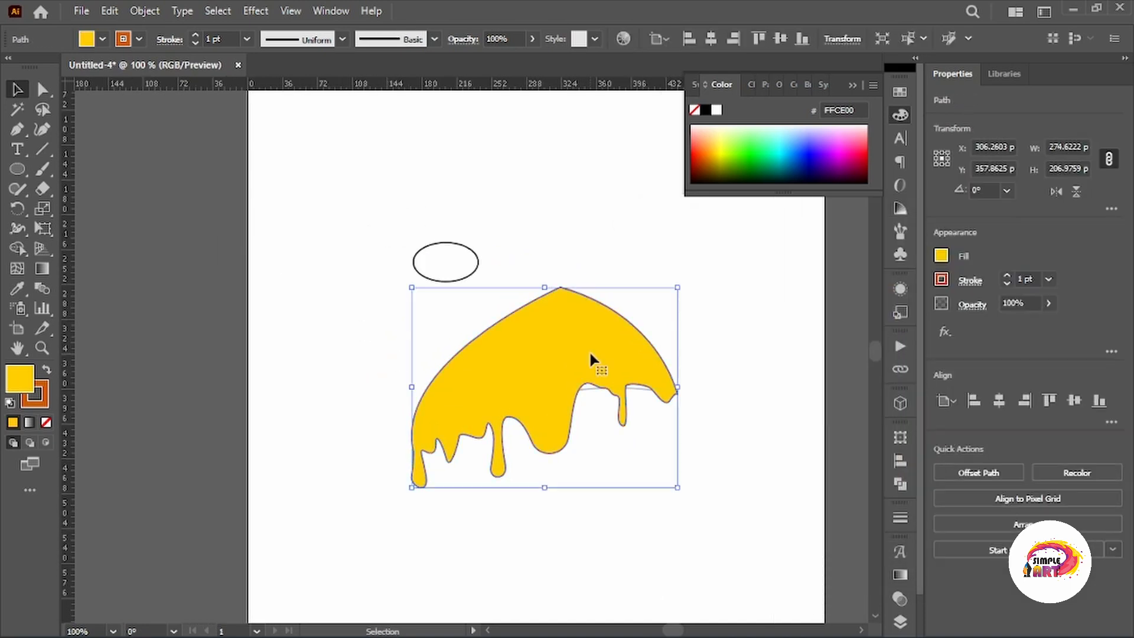
pyautogui.hotkey('ctrl', 'shift', 'a')
# Step: Move the ellipse up to about Y 138 pt and place a duplicate of it directly below
pyautogui.click(460, 282)
pyautogui.scroll(1, 461, 281)
pyautogui.moveTo(456, 274); pyautogui.dragTo(516, 462)
pyautogui.moveTo(519, 416); pyautogui.dragTo(519, 285)
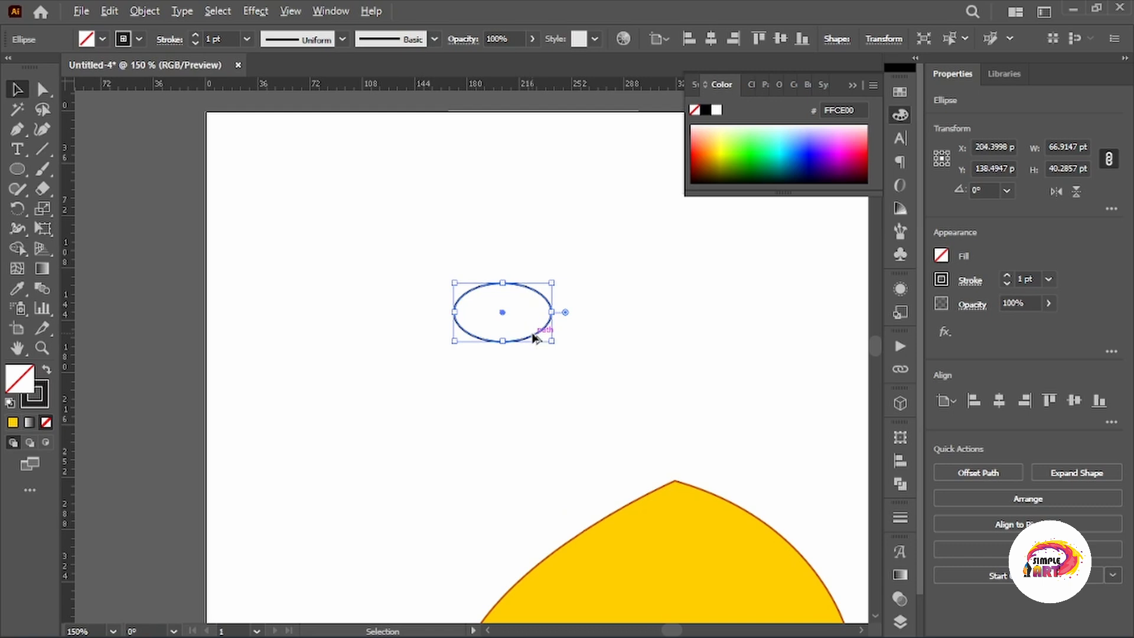
pyautogui.moveTo(531, 336); pyautogui.dragTo(534, 420)
pyautogui.scroll(1, 514, 290)
pyautogui.click(516, 293)
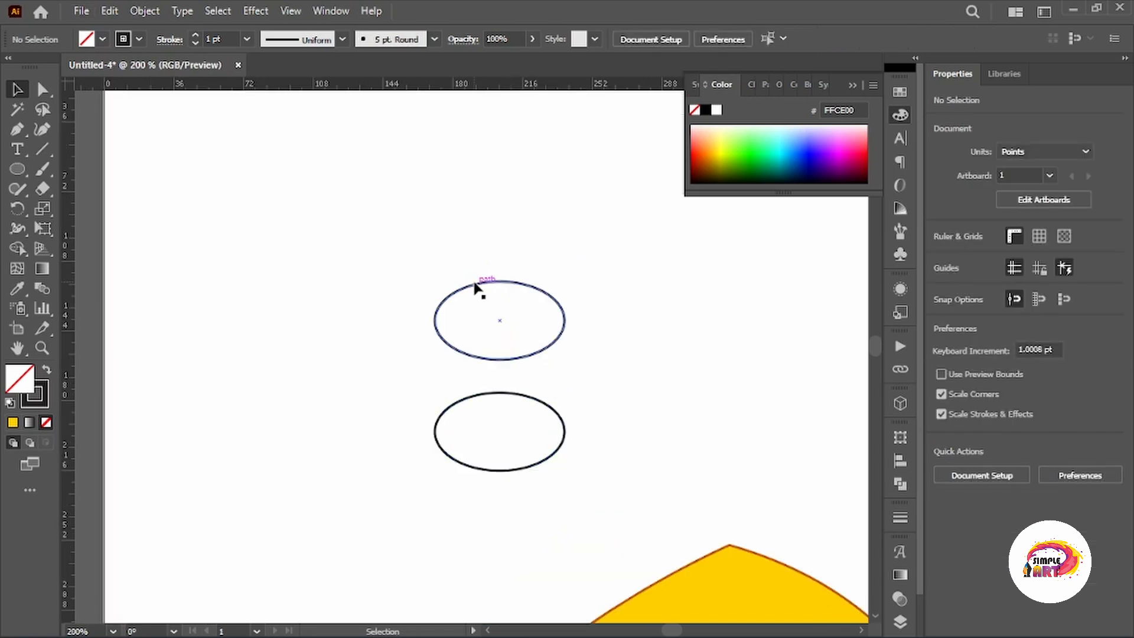
# Step: Fill the upper ellipse with red DD2424
pyautogui.click(476, 283)
pyautogui.click(46, 370)
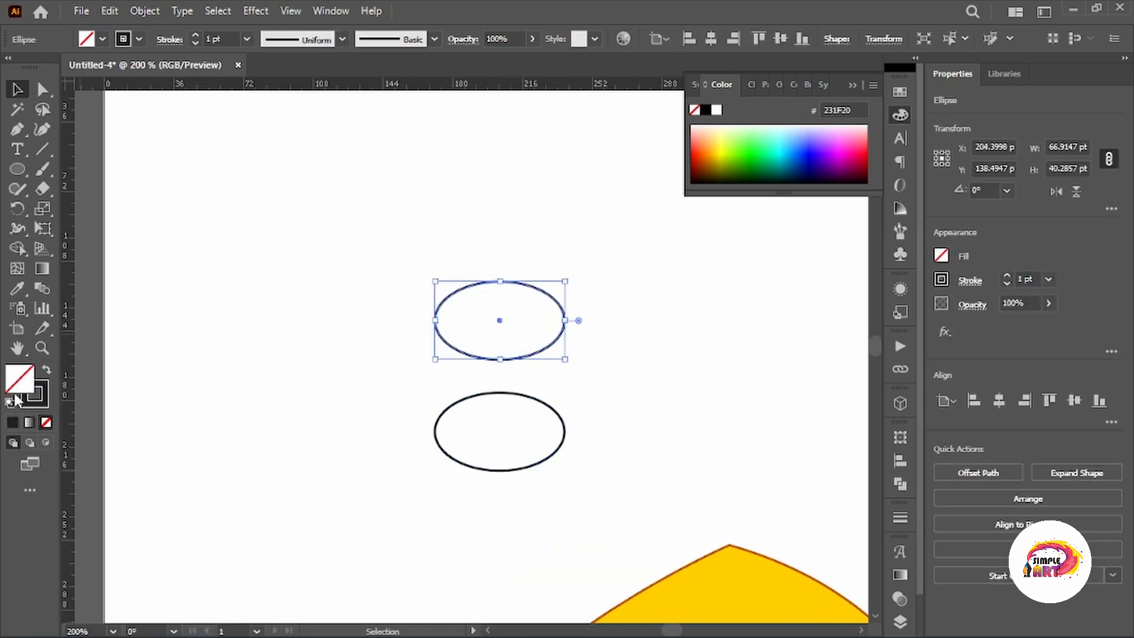
pyautogui.doubleClick(27, 380)
pyautogui.click(851, 360)
pyautogui.moveTo(851, 360)
pyautogui.mouseDown()
pyautogui.moveTo(857, 289)
pyautogui.moveTo(799, 329)
pyautogui.moveTo(819, 310)
pyautogui.mouseUp()
pyautogui.click(1043, 287)
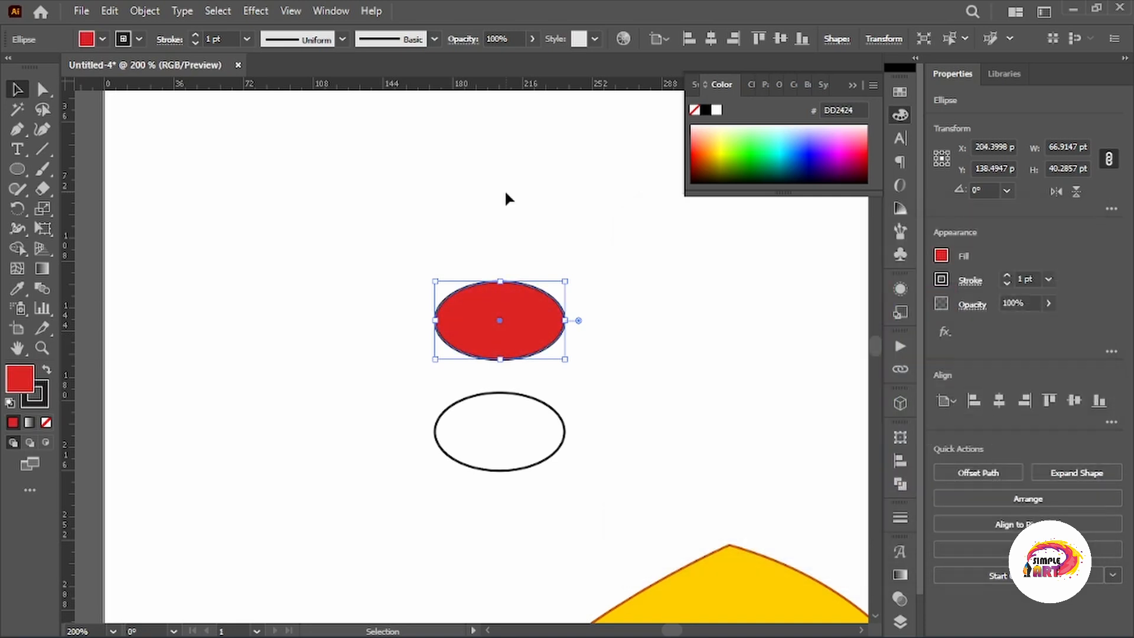
# Step: Draw a small ellipse about 3.8 by 1.7 pt near the top of the red ellipse
pyautogui.click(507, 198)
pyautogui.scroll(1, 488, 313)
pyautogui.moveTo(489, 311); pyautogui.dragTo(484, 331)
pyautogui.press('l')
pyautogui.scroll(2, 395, 291)
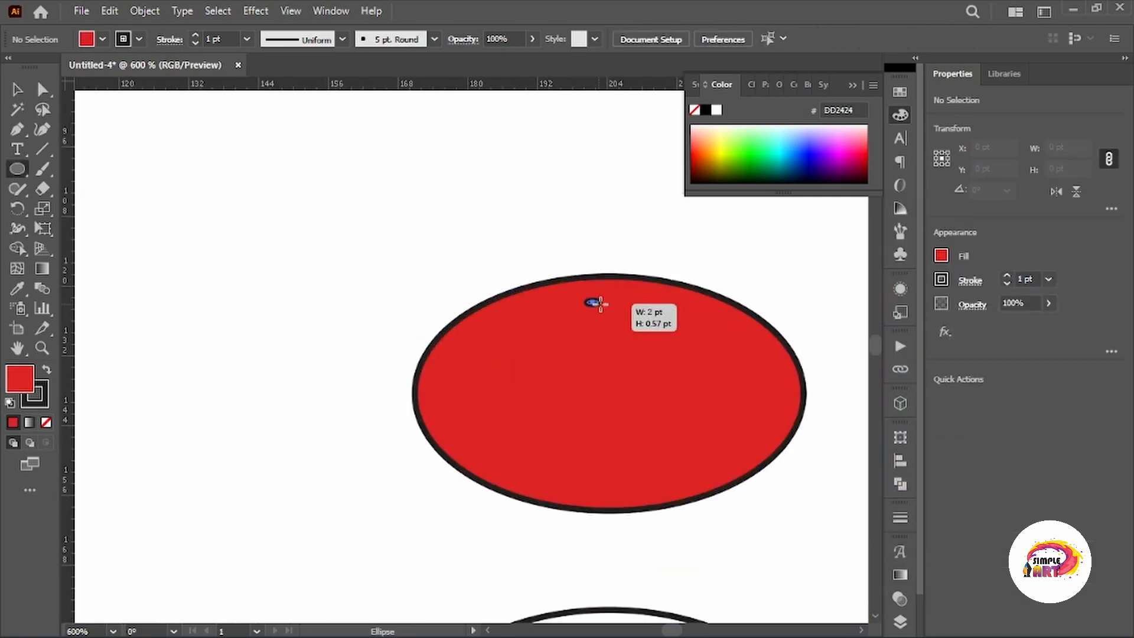
pyautogui.moveTo(600, 304); pyautogui.dragTo(609, 311)
# Step: Remove the small ellipse's stroke and fill it with light pink EA9898
pyautogui.click(45, 404)
pyautogui.click(47, 422)
pyautogui.doubleClick(24, 379)
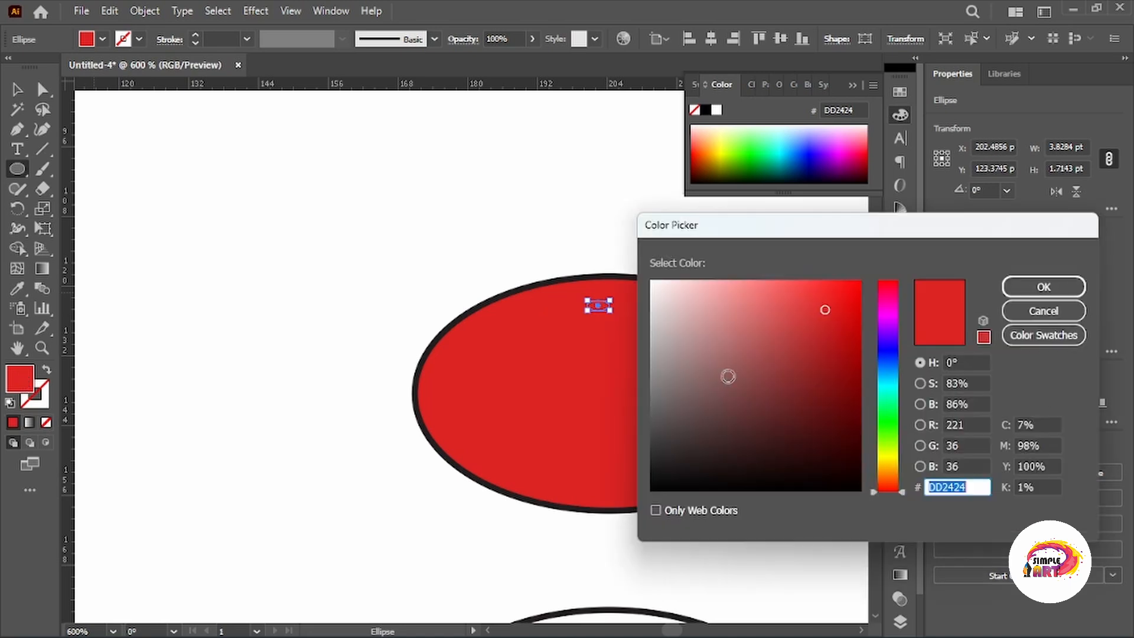
pyautogui.moveTo(783, 314)
pyautogui.mouseDown()
pyautogui.moveTo(759, 293)
pyautogui.moveTo(735, 293)
pyautogui.mouseUp()
pyautogui.click(1031, 290)
pyautogui.click(608, 311)
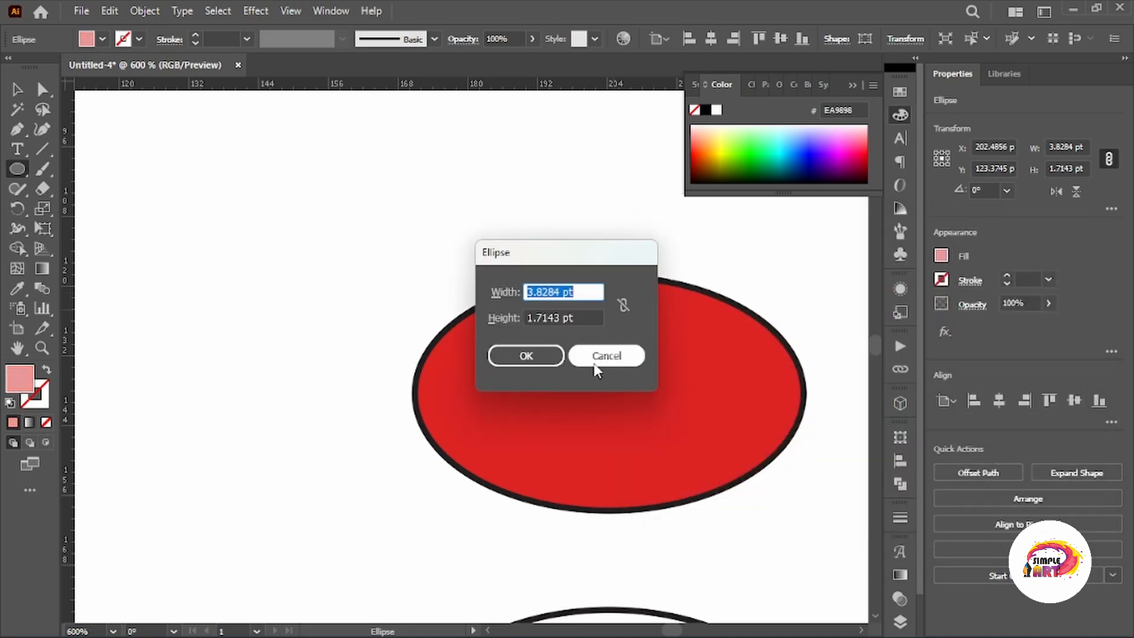
pyautogui.click(597, 366)
# Step: Enlarge the pink spot to about 7.3 by 3.3 pt and deselect it
pyautogui.press('v')
pyautogui.moveTo(544, 197); pyautogui.dragTo(461, 199)
pyautogui.moveTo(527, 312); pyautogui.dragTo(537, 316)
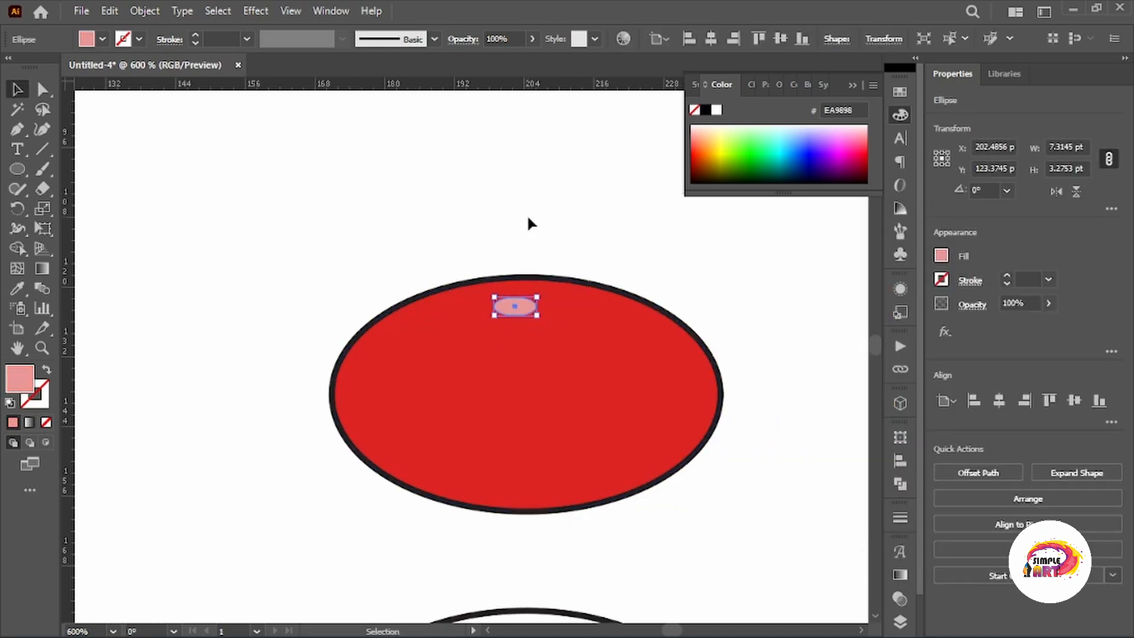
pyautogui.click(529, 212)
# Step: Place two smaller copies of the pink spot along the right side of the red ellipse
pyautogui.moveTo(533, 209); pyautogui.dragTo(527, 257)
pyautogui.moveTo(512, 356); pyautogui.dragTo(527, 357)
pyautogui.moveTo(525, 355); pyautogui.dragTo(665, 397)
pyautogui.moveTo(603, 367); pyautogui.dragTo(534, 478)
pyautogui.press('Delete')
# Step: Draw more small pink ovals of varying size around the left and lower edges of the red ellipse
pyautogui.click(17, 169)
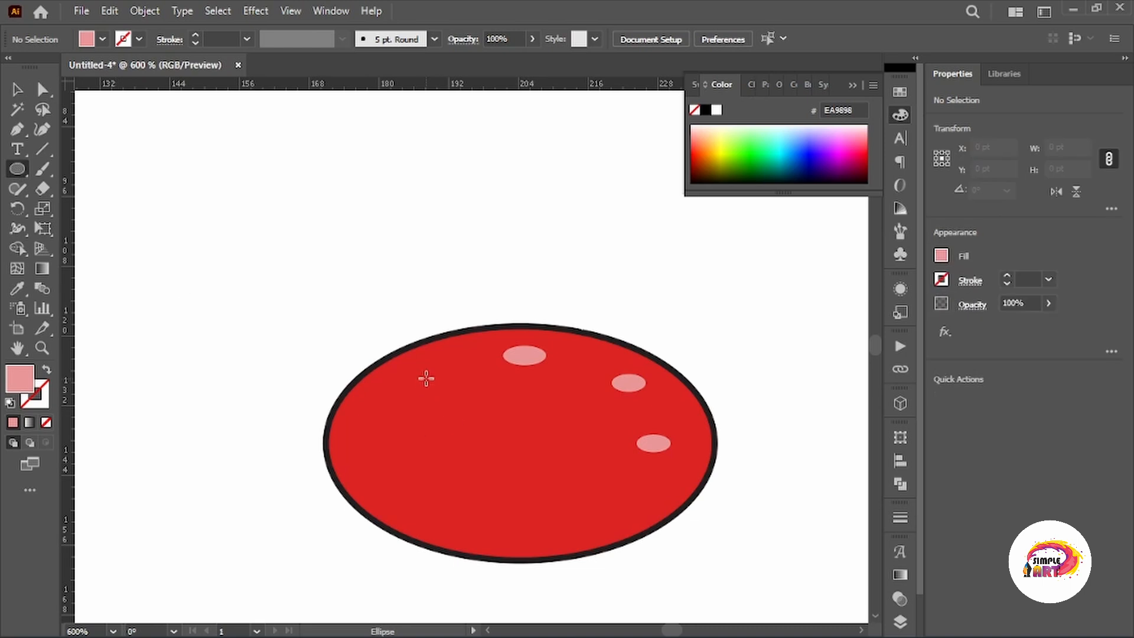
pyautogui.moveTo(448, 383); pyautogui.dragTo(448, 383)
pyautogui.moveTo(362, 427); pyautogui.dragTo(390, 444)
pyautogui.moveTo(454, 504); pyautogui.dragTo(470, 516)
pyautogui.moveTo(548, 509); pyautogui.dragTo(580, 526)
pyautogui.moveTo(611, 480); pyautogui.dragTo(630, 494)
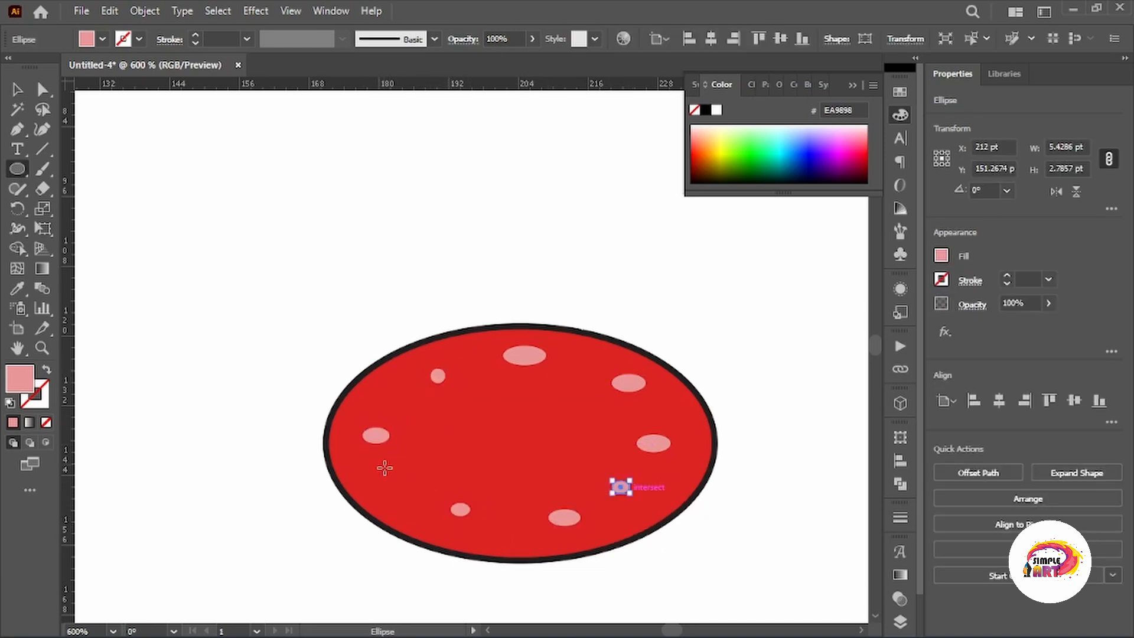
# Step: Add three small pink spots across the middle of the red ellipse and deselect
pyautogui.moveTo(523, 449); pyautogui.dragTo(535, 455)
pyautogui.moveTo(573, 417); pyautogui.dragTo(591, 434)
pyautogui.scroll(-4, 536, 414)
pyautogui.scroll(3, 522, 415)
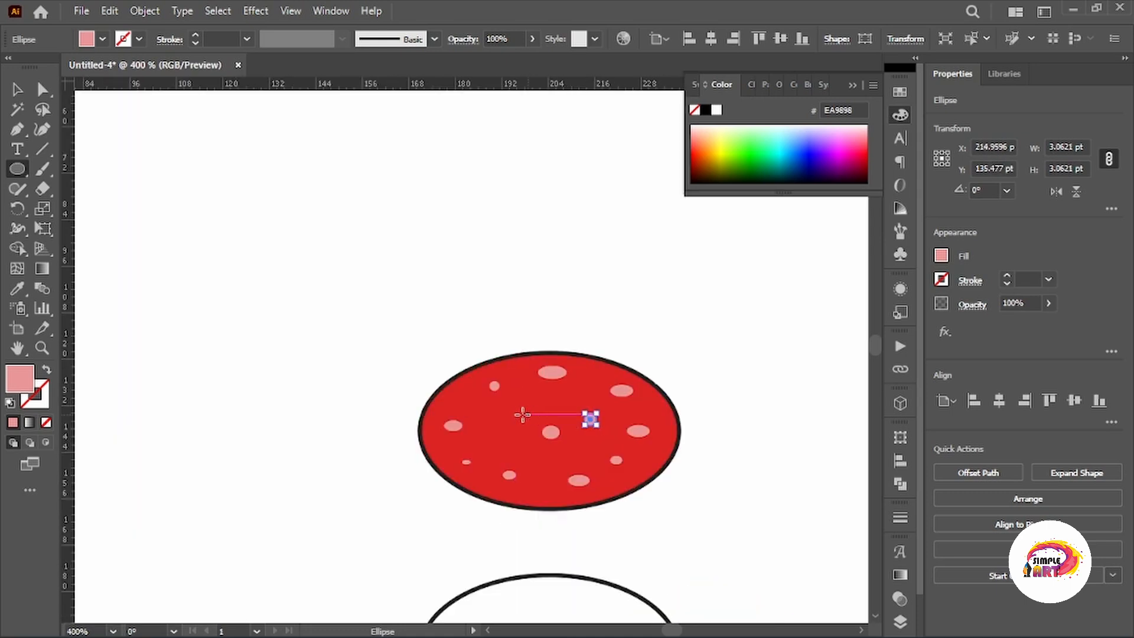
pyautogui.moveTo(518, 423); pyautogui.dragTo(516, 424)
pyautogui.press('v')
pyautogui.click(305, 234)
# Step: Move the unfilled ellipse onto the spotted red ellipse, offset slightly downward, to about X 205 pt, Y 142 pt
pyautogui.scroll(-2, 305, 234)
pyautogui.scroll(1, 385, 281)
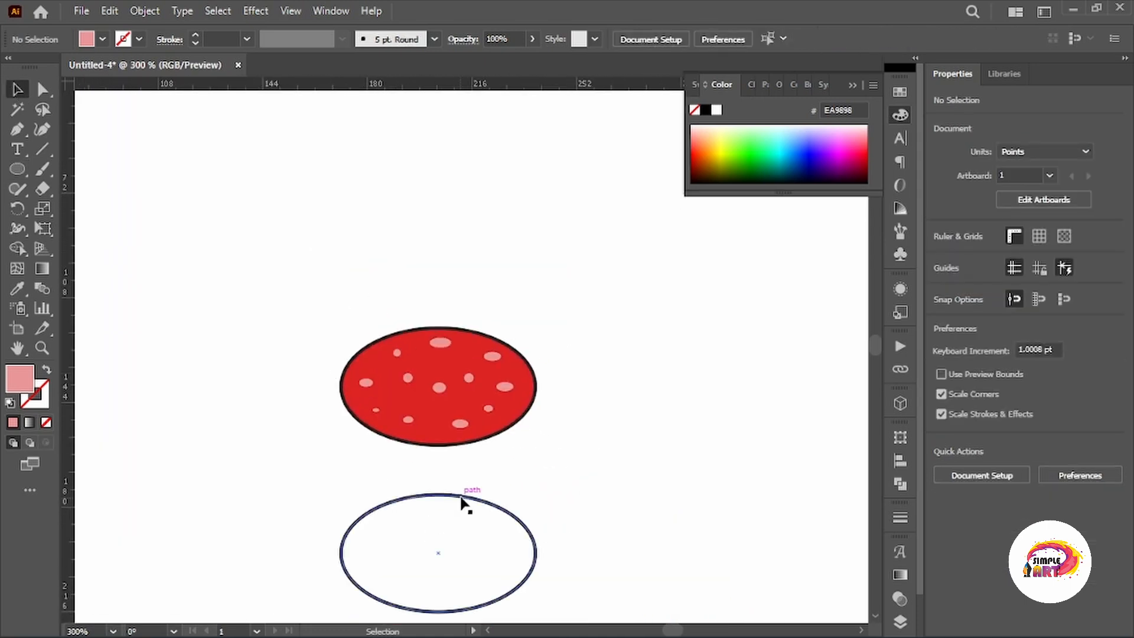
pyautogui.moveTo(473, 497); pyautogui.dragTo(479, 351)
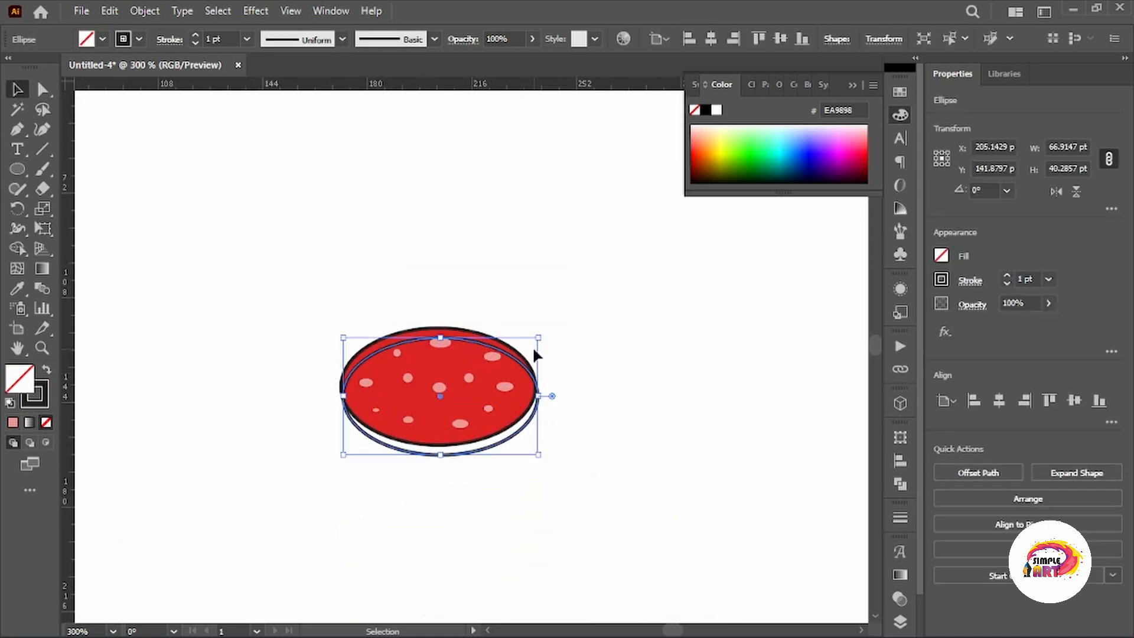
pyautogui.click(536, 348)
pyautogui.click(520, 430)
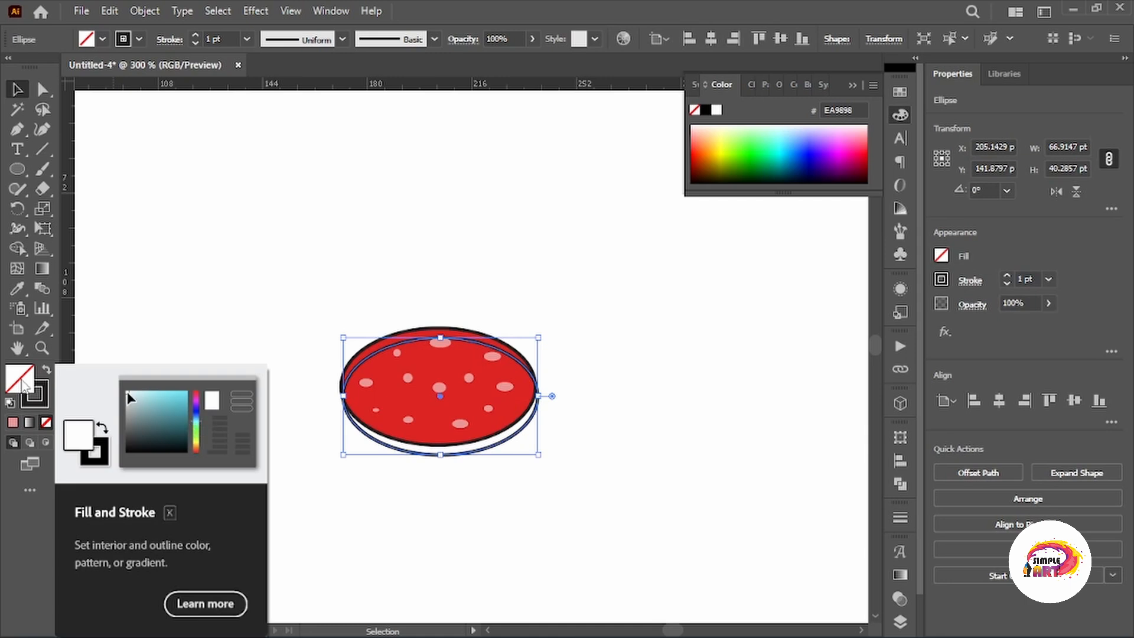
# Step: Fill the offset ellipse with dark red 931515, keeping its black stroke
pyautogui.press('i')
pyautogui.click(381, 369)
pyautogui.doubleClick(29, 378)
pyautogui.click(861, 307)
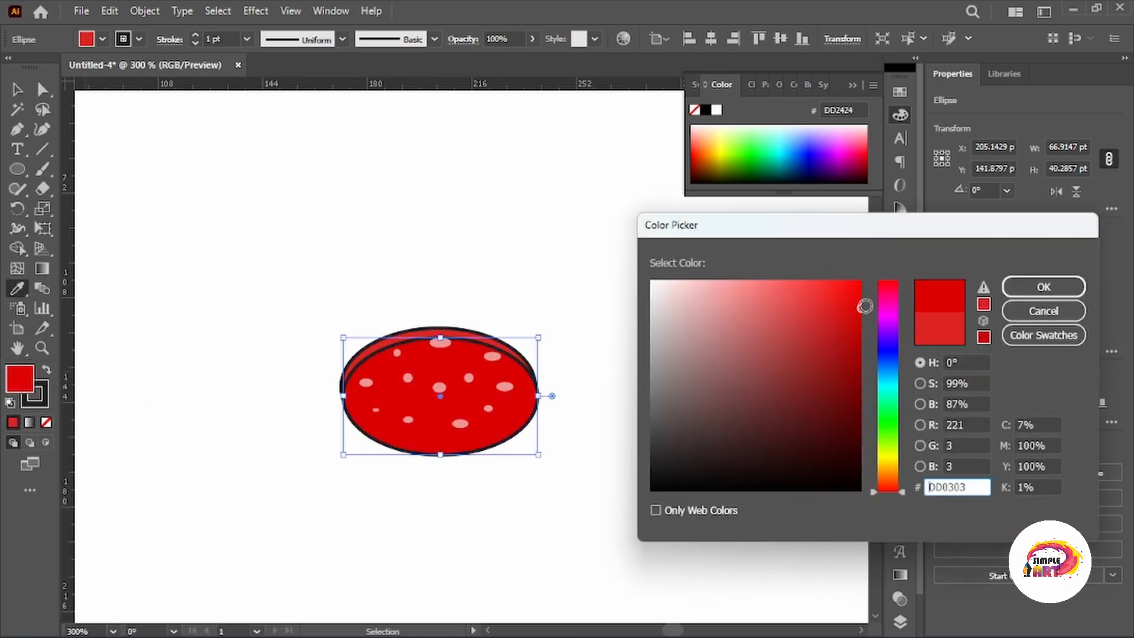
pyautogui.moveTo(865, 306)
pyautogui.mouseDown()
pyautogui.moveTo(827, 329)
pyautogui.moveTo(827, 370)
pyautogui.mouseUp()
pyautogui.click(1044, 287)
pyautogui.click(602, 309)
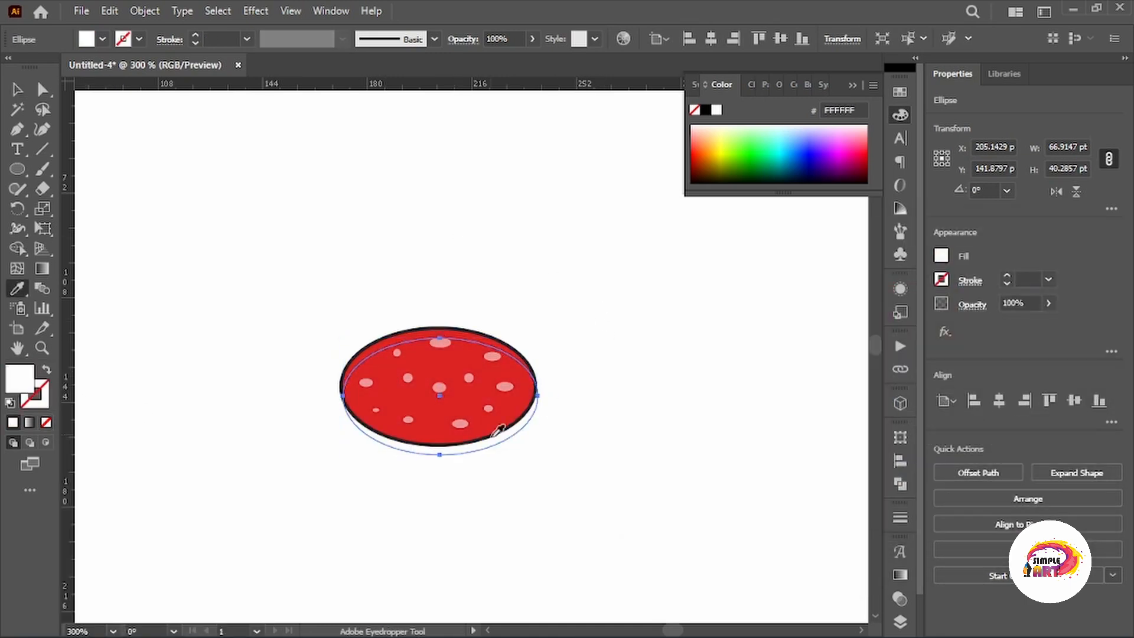
pyautogui.hotkey('ctrl', 'z')
# Step: Send the dark red ellipse behind the spotted red ellipse so it forms the pepperoni's thick lower edge
pyautogui.click(17, 89)
pyautogui.click(473, 523)
pyautogui.scroll(3, 473, 524)
pyautogui.moveTo(485, 319); pyautogui.dragTo(483, 319)
pyautogui.click(490, 423)
pyautogui.scroll(-4, 491, 423)
pyautogui.scroll(-1, 493, 421)
# Step: Draw a square about 33.4 pt wide above the cheese, with no fill and the cheese outline's dark orange stroke
pyautogui.moveTo(509, 359); pyautogui.dragTo(419, 351)
pyautogui.rightClick(14, 171)
pyautogui.click(106, 169)
pyautogui.moveTo(529, 139); pyautogui.dragTo(581, 203)
pyautogui.click(15, 90)
pyautogui.click(668, 529)
pyautogui.press('/')
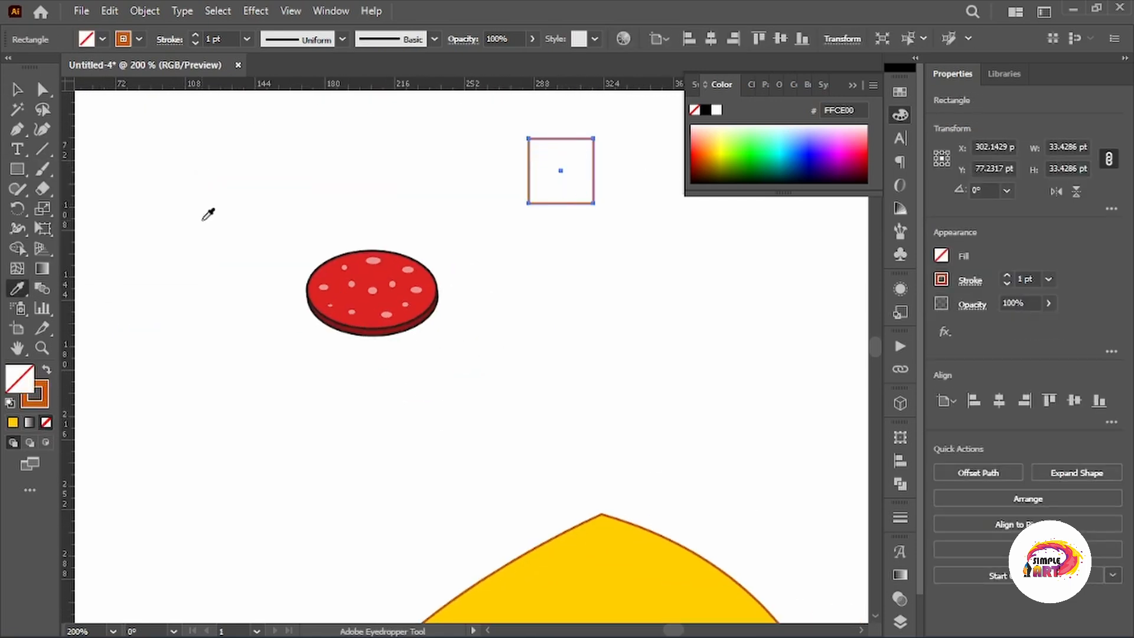
pyautogui.press('v')
pyautogui.click(195, 163)
# Step: Group all the parts of the pepperoni slice and deselect it
pyautogui.scroll(-1, 196, 172)
pyautogui.moveTo(197, 198); pyautogui.dragTo(275, 267)
pyautogui.scroll(2, 383, 377)
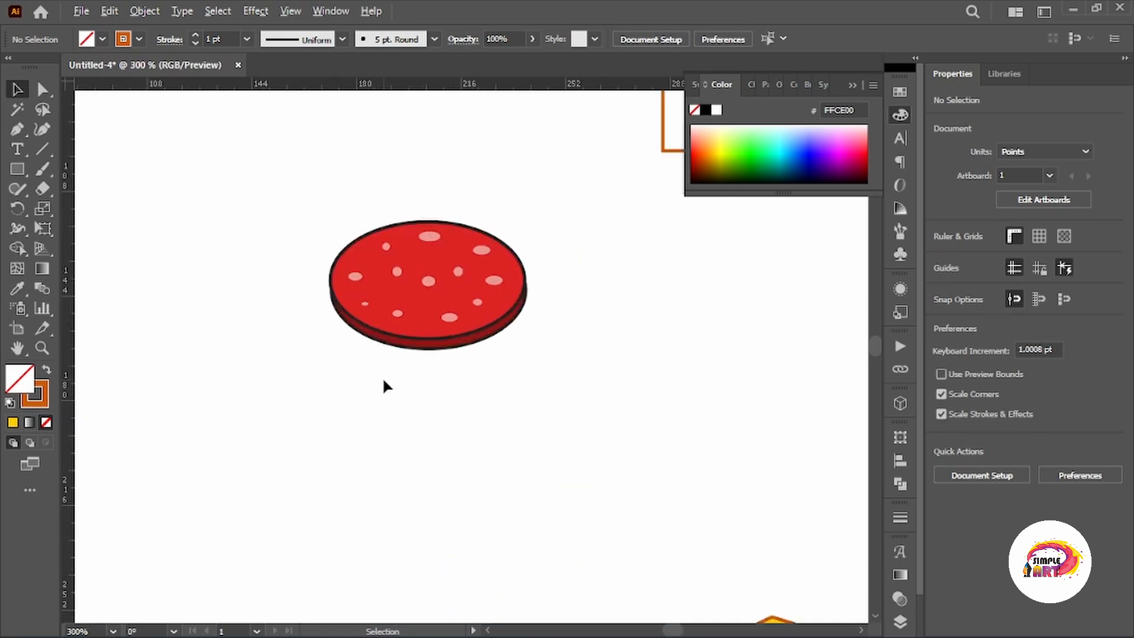
pyautogui.scroll(-3, 382, 377)
pyautogui.scroll(1, 383, 377)
pyautogui.moveTo(346, 290); pyautogui.dragTo(485, 403)
pyautogui.moveTo(552, 400); pyautogui.dragTo(497, 300)
pyautogui.hotkey('ctrl', 'shift', 'g')
pyautogui.click(471, 291)
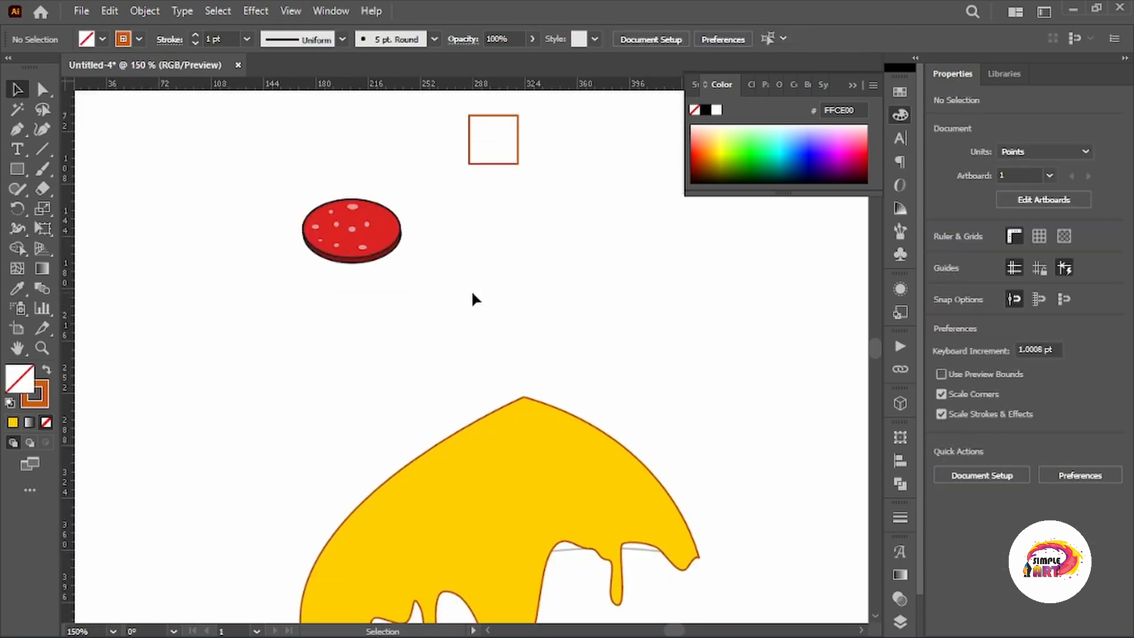
pyautogui.moveTo(290, 188); pyautogui.dragTo(433, 296)
pyautogui.hotkey('ctrl', 'g')
pyautogui.click(433, 295)
# Step: Place a copy of the pepperoni near the cheese's top tip, scaled to about 54 pt wide and rotated about 16°
pyautogui.moveTo(357, 229); pyautogui.dragTo(506, 461)
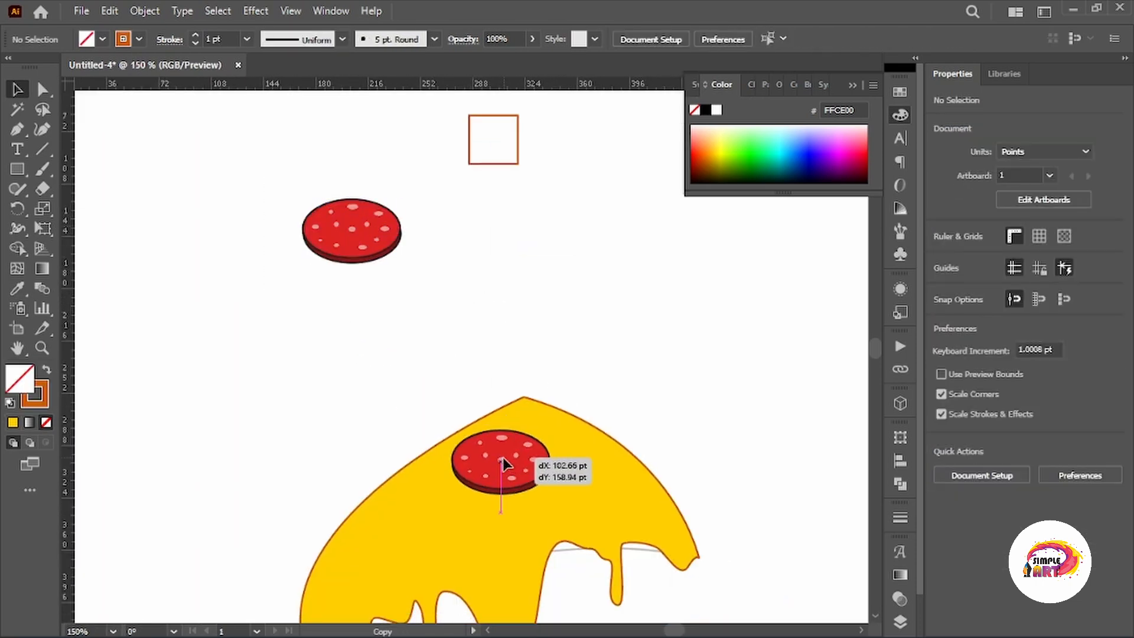
pyautogui.scroll(-2, 513, 437)
pyautogui.scroll(1, 524, 387)
pyautogui.moveTo(558, 383); pyautogui.dragTo(541, 365)
pyautogui.moveTo(506, 383); pyautogui.dragTo(536, 357)
pyautogui.scroll(1, 558, 237)
pyautogui.click(559, 236)
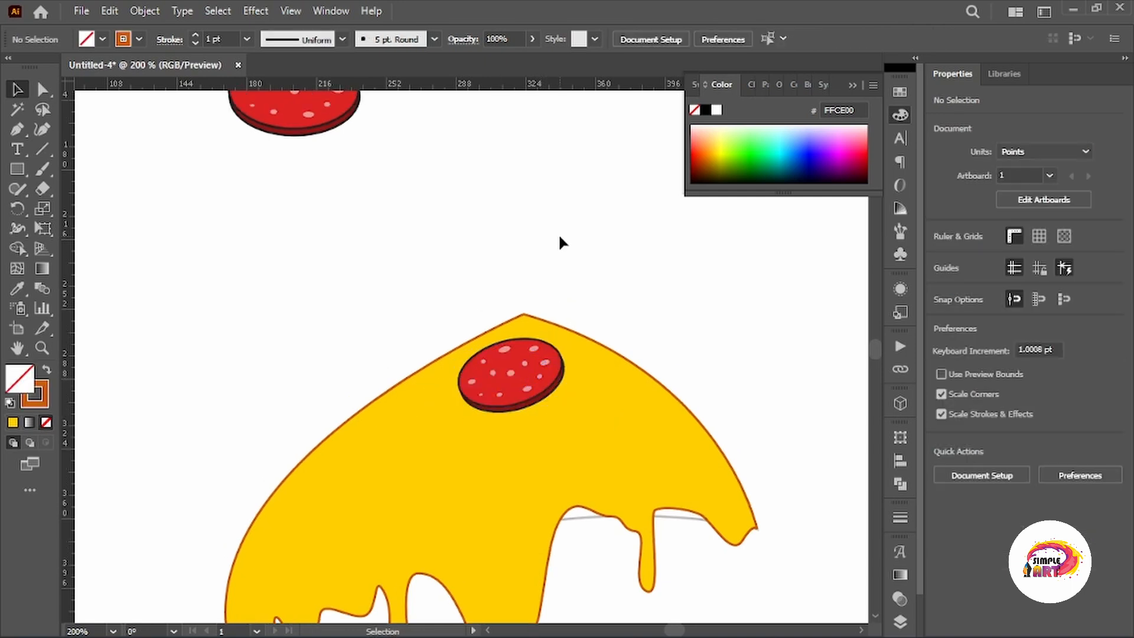
# Step: Place two more copies of the rotated pepperoni on the cheese, one lower right and one lower left
pyautogui.scroll(-3, 559, 240)
pyautogui.hscroll(-2, 559, 239)
pyautogui.click(555, 331)
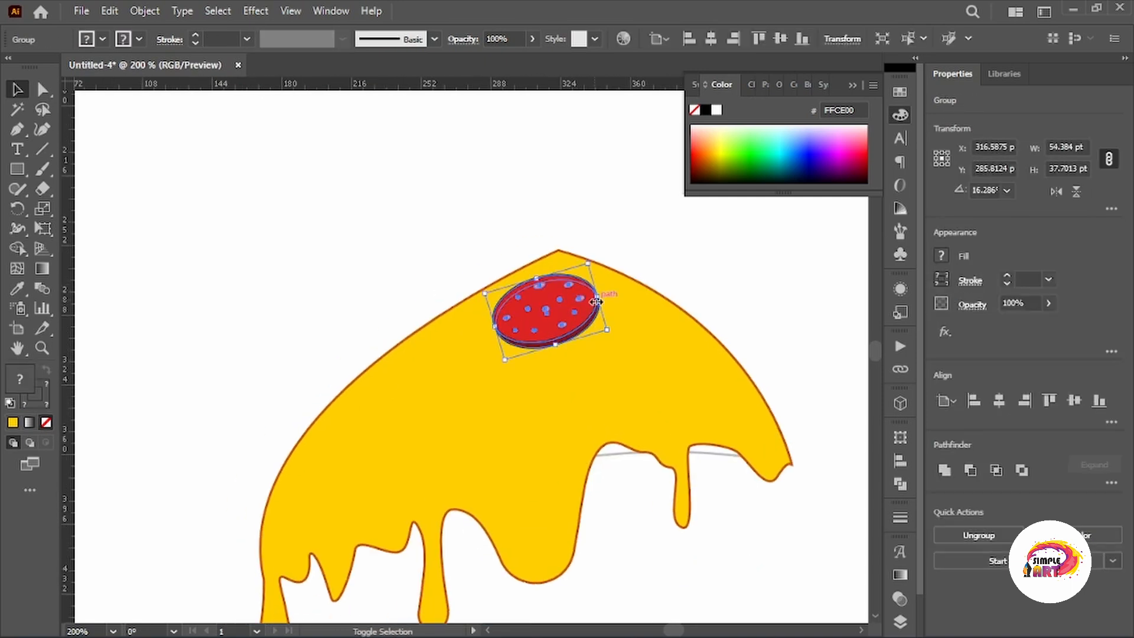
pyautogui.moveTo(557, 335); pyautogui.dragTo(652, 406)
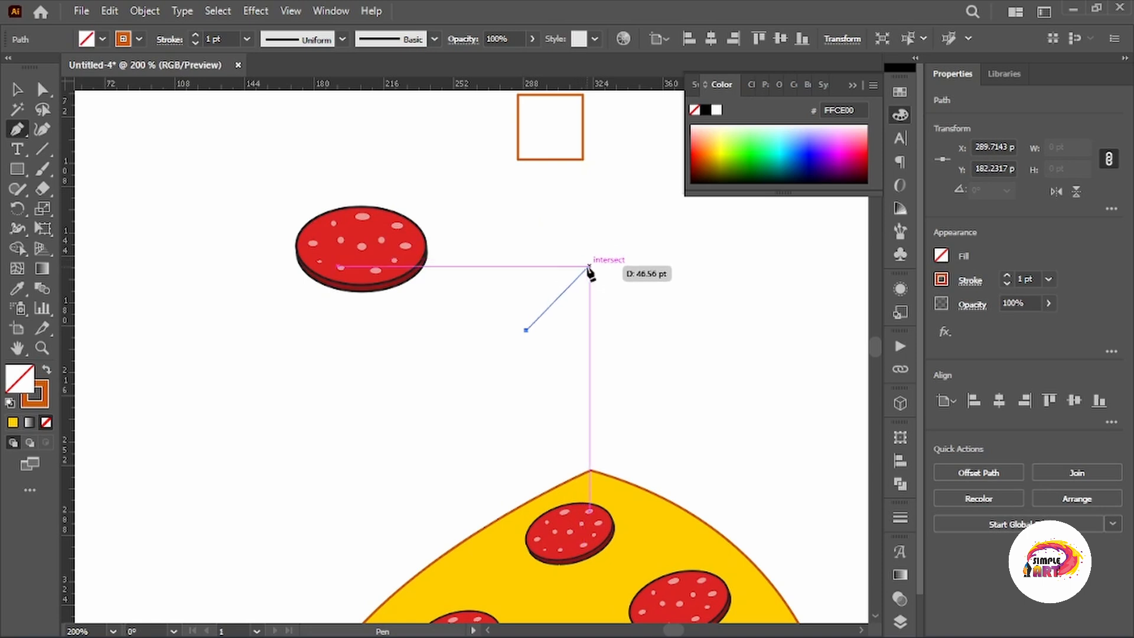
# Step: Draw a closed bean-shaped outline with the Pen tool in the empty area above the cheese
pyautogui.moveTo(633, 316); pyautogui.dragTo(624, 328)
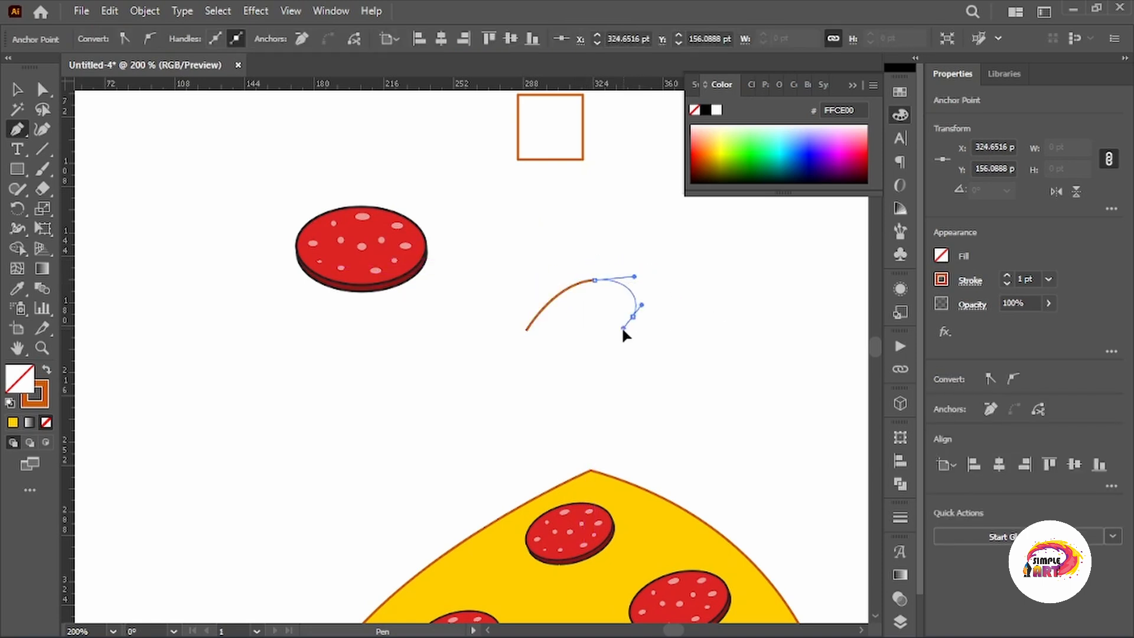
pyautogui.moveTo(527, 331); pyautogui.dragTo(522, 300)
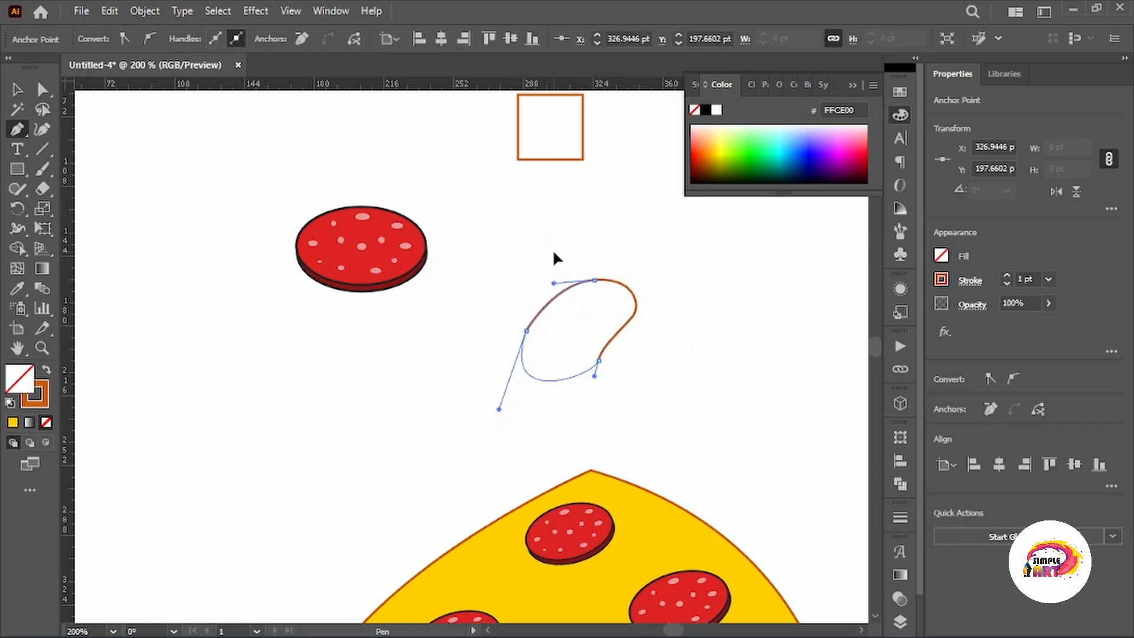
pyautogui.moveTo(554, 252); pyautogui.dragTo(554, 252)
# Step: Adjust the bean outline's anchor points and handles to smooth and widen its curves
pyautogui.click(42, 90)
pyautogui.moveTo(539, 337); pyautogui.dragTo(596, 358)
pyautogui.scroll(2, 670, 347)
pyautogui.moveTo(527, 371); pyautogui.dragTo(497, 375)
pyautogui.moveTo(595, 286); pyautogui.dragTo(602, 290)
pyautogui.click(17, 89)
pyautogui.click(342, 187)
# Step: Duplicate the bean outline slightly lower and give the upper one the pepperoni's red DD2424 fill and black stroke
pyautogui.scroll(-1, 560, 379)
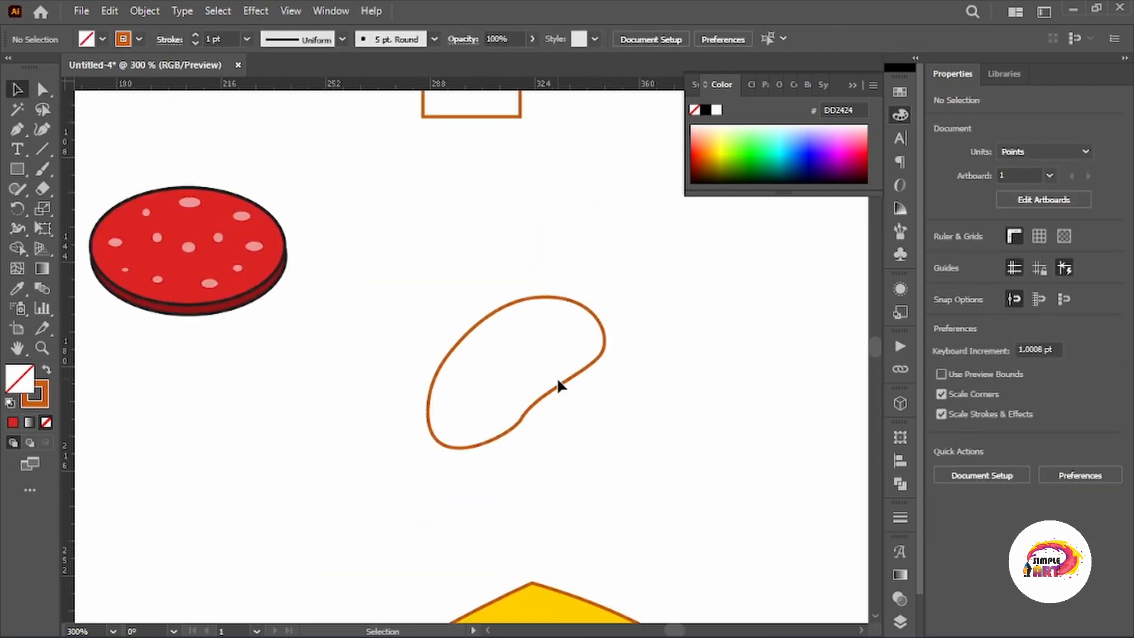
pyautogui.moveTo(558, 386); pyautogui.dragTo(558, 394)
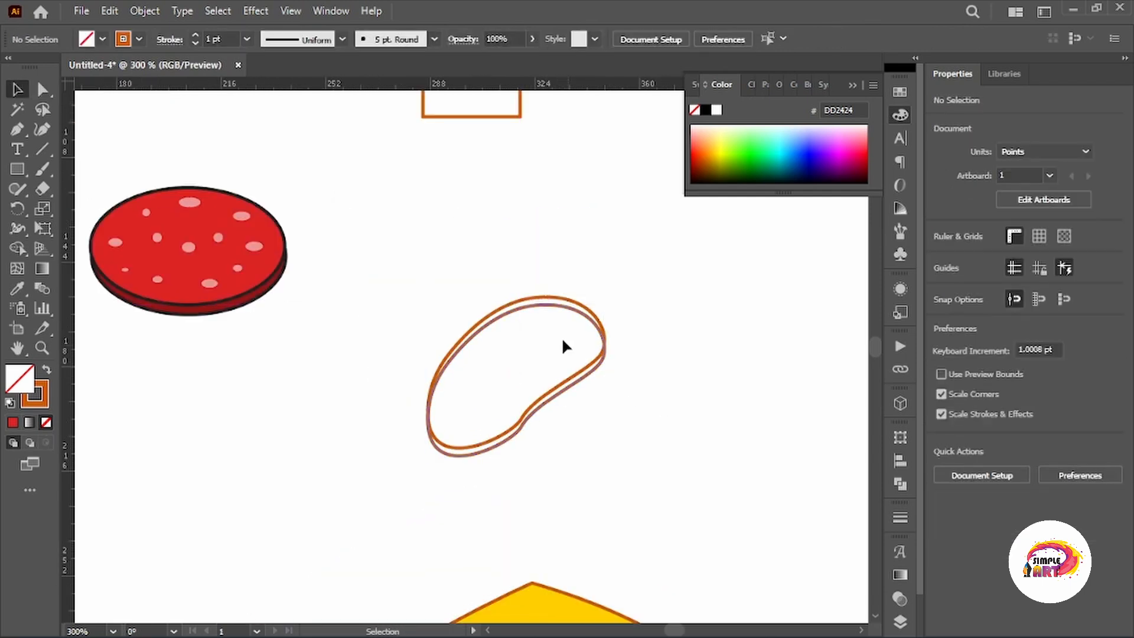
pyautogui.click(548, 299)
pyautogui.press('i')
pyautogui.click(215, 197)
pyautogui.press('v')
pyautogui.click(483, 467)
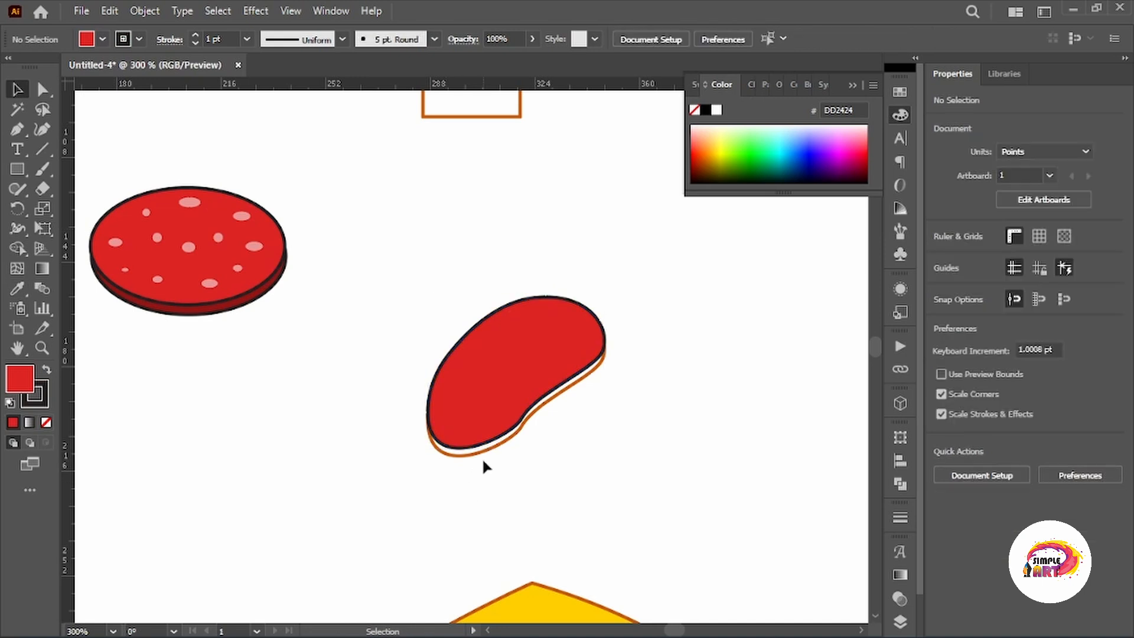
# Step: Give the lower bean shape the pepperoni edge's dark red 931515 fill and black stroke
pyautogui.click(482, 454)
pyautogui.press('i')
pyautogui.click(225, 309)
pyautogui.press('v')
pyautogui.click(305, 195)
# Step: Draw an ellipse about 4.3 by 2.3 pt near the bean shape's top and match it to the pink pepperoni spots
pyautogui.scroll(-3, 572, 308)
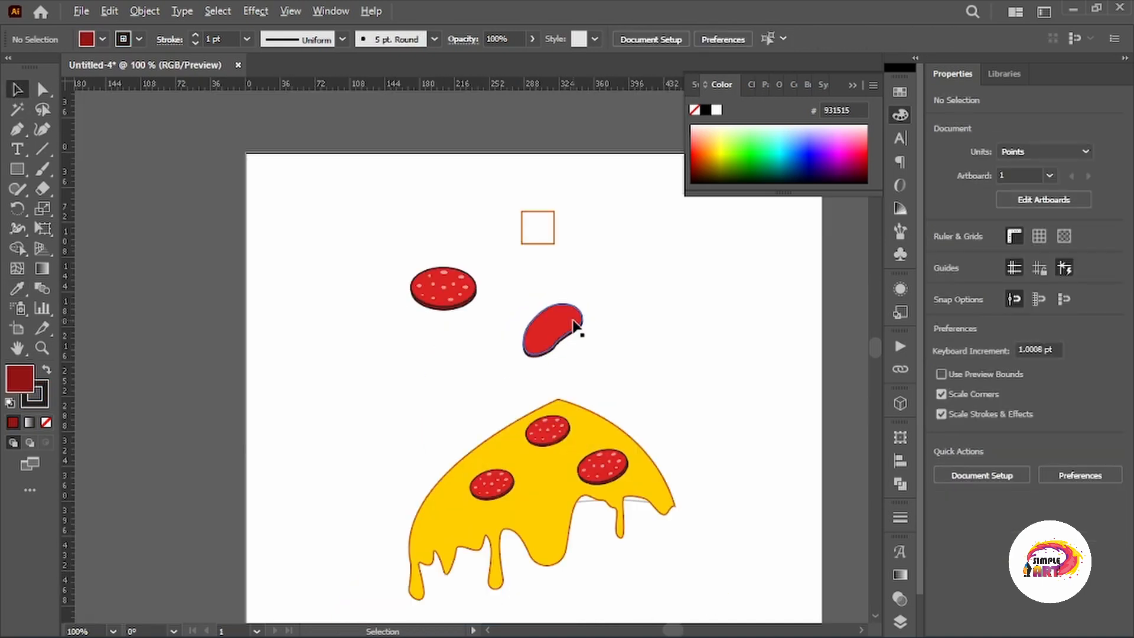
pyautogui.scroll(3, 573, 325)
pyautogui.moveTo(19, 171); pyautogui.dragTo(76, 215)
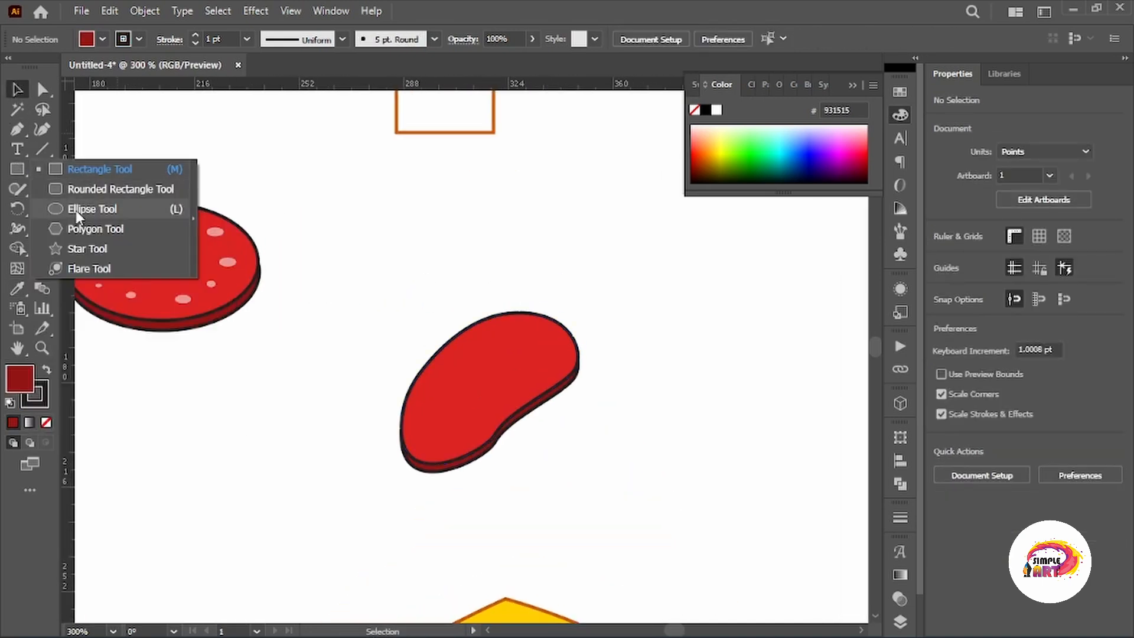
pyautogui.moveTo(507, 326); pyautogui.dragTo(520, 333)
pyautogui.press('i')
pyautogui.click(192, 252)
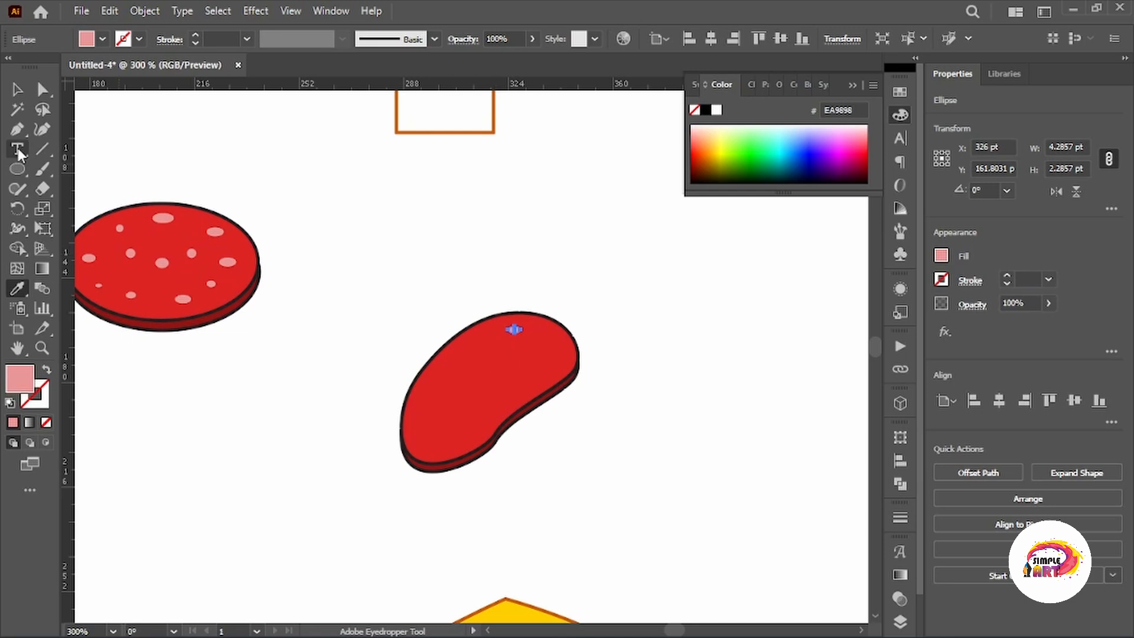
# Step: Scatter more small pink spots over the rest of the red bean shape and deselect
pyautogui.click(17, 169)
pyautogui.moveTo(530, 368); pyautogui.dragTo(530, 371)
pyautogui.moveTo(514, 388); pyautogui.dragTo(504, 399)
pyautogui.moveTo(489, 419); pyautogui.dragTo(436, 435)
pyautogui.moveTo(428, 388)
pyautogui.mouseDown()
pyautogui.moveTo(474, 338)
pyautogui.moveTo(489, 370)
pyautogui.mouseUp()
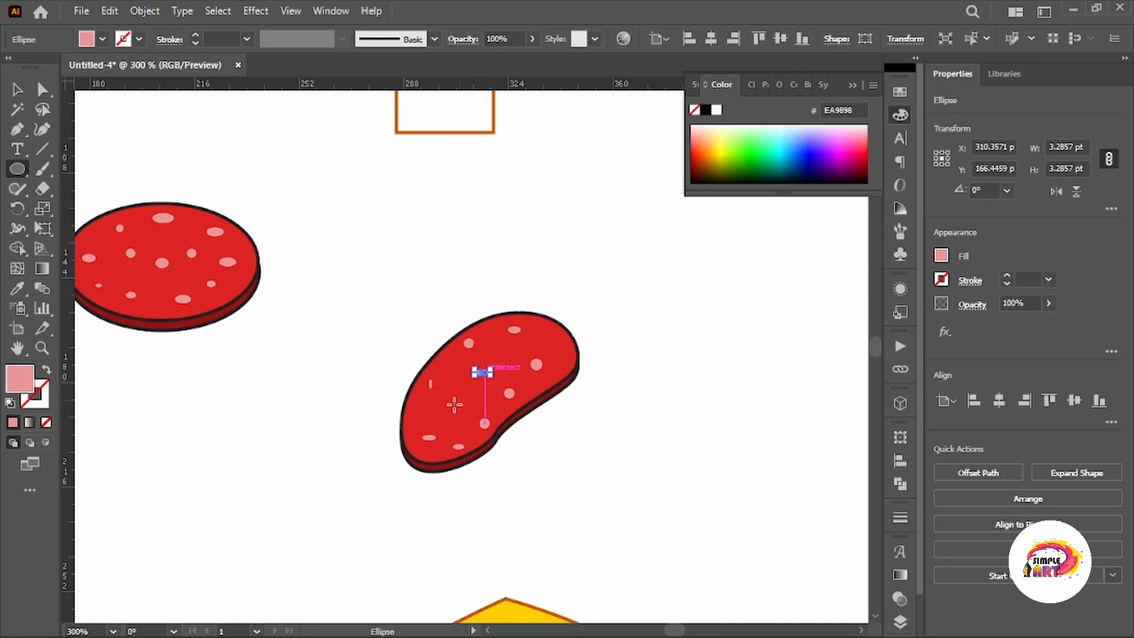
pyautogui.moveTo(449, 410); pyautogui.dragTo(461, 399)
pyautogui.press('v')
pyautogui.click(402, 213)
# Step: Group the bean-shaped pepperoni piece with its spots and dark edge
pyautogui.scroll(-1, 406, 230)
pyautogui.hscroll(-5, 476, 237)
pyautogui.scroll(-4, 476, 237)
pyautogui.moveTo(470, 171)
pyautogui.mouseDown()
pyautogui.moveTo(605, 294)
pyautogui.moveTo(614, 238)
pyautogui.mouseUp()
pyautogui.hotkey('ctrl', 'g')
pyautogui.click(614, 234)
# Step: Move the bean-shaped pepperoni onto the cheese's lower left edge, scaled down and rotated to follow the outline
pyautogui.moveTo(614, 166); pyautogui.dragTo(411, 530)
pyautogui.hotkey('ctrl', '=')
pyautogui.moveTo(459, 357); pyautogui.dragTo(432, 387)
pyautogui.moveTo(536, 313); pyautogui.dragTo(498, 372)
pyautogui.scroll(-2, 508, 381)
pyautogui.moveTo(465, 416); pyautogui.dragTo(468, 405)
pyautogui.hotkey('ctrl', '+')
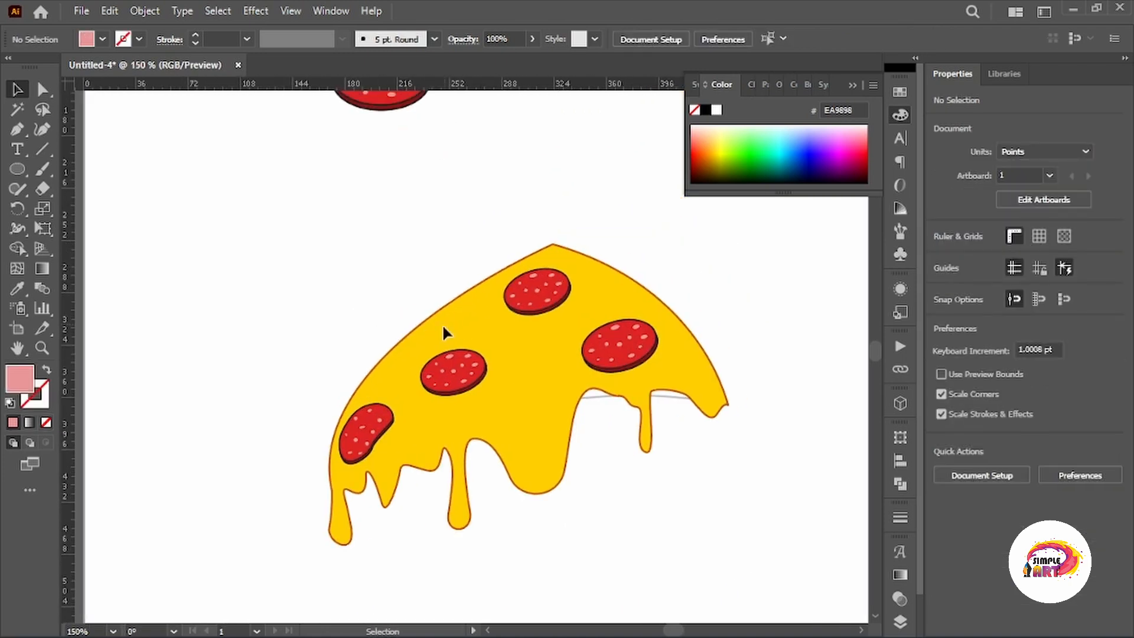
# Step: Enlarge the round pepperoni slices on the cheese slightly and deselect
pyautogui.moveTo(473, 384); pyautogui.dragTo(486, 380)
pyautogui.moveTo(508, 362); pyautogui.dragTo(523, 360)
pyautogui.moveTo(491, 369); pyautogui.dragTo(492, 370)
pyautogui.click(550, 286)
pyautogui.moveTo(569, 282); pyautogui.dragTo(585, 278)
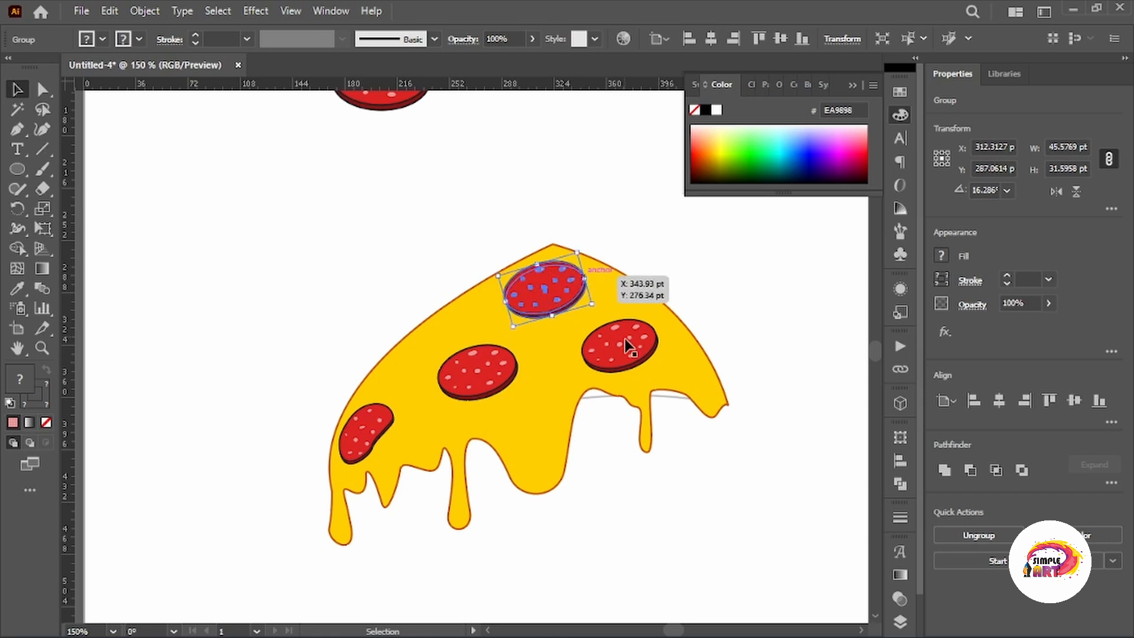
pyautogui.click(625, 341)
pyautogui.moveTo(583, 357); pyautogui.dragTo(612, 356)
pyautogui.hotkey('ctrl', '-')
pyautogui.hotkey('ctrl', '-')
pyautogui.click(566, 292)
# Step: Draw a closed, curved leaf shape with a pointed right tip above the artboard using the Pen tool
pyautogui.moveTo(566, 293)
pyautogui.mouseDown()
pyautogui.moveTo(543, 325)
pyautogui.moveTo(598, 423)
pyautogui.moveTo(559, 314)
pyautogui.mouseUp()
pyautogui.scroll(-3, 598, 423)
pyautogui.scroll(-1, 559, 314)
pyautogui.scroll(4, 558, 313)
pyautogui.scroll(-1, 559, 313)
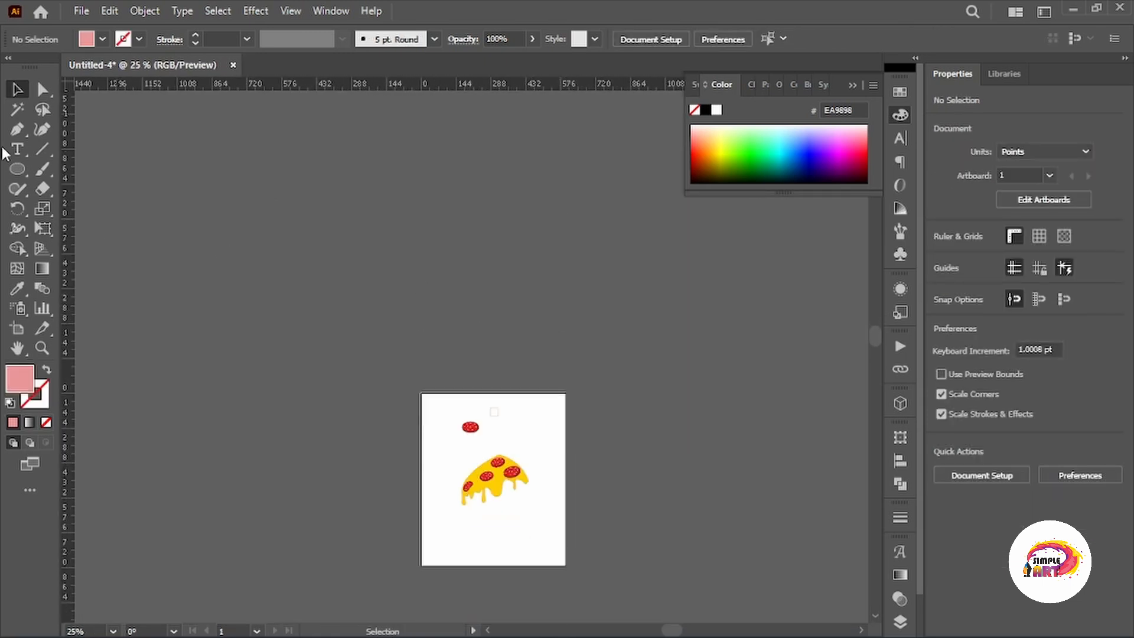
pyautogui.press('p')
pyautogui.click(412, 298)
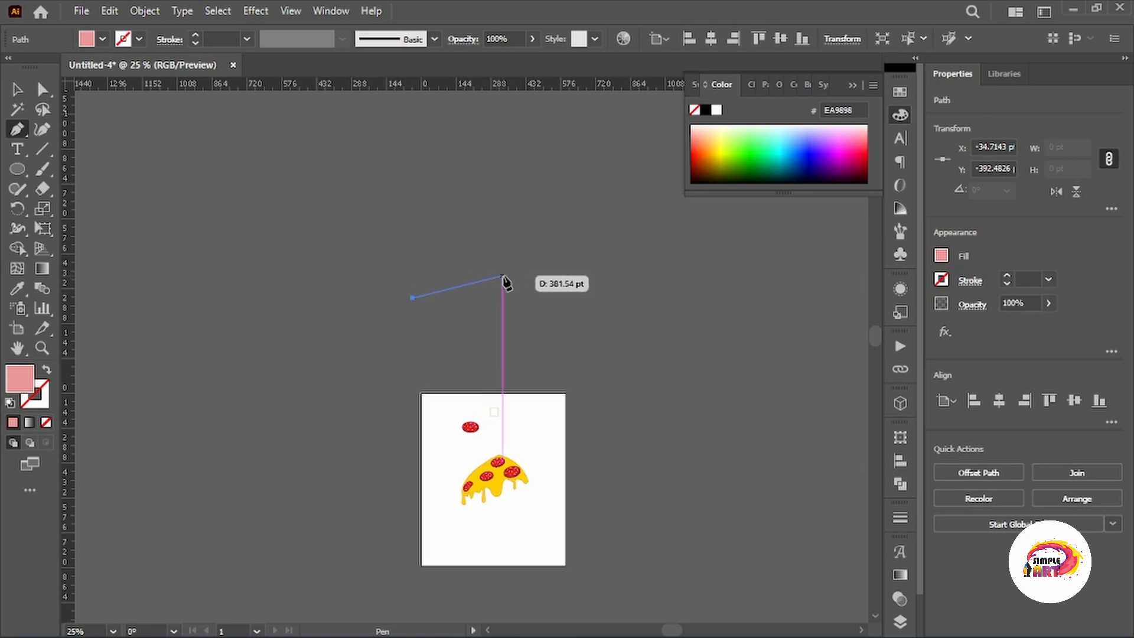
pyautogui.moveTo(475, 277); pyautogui.dragTo(520, 291)
pyautogui.click(476, 277)
pyautogui.click(497, 286)
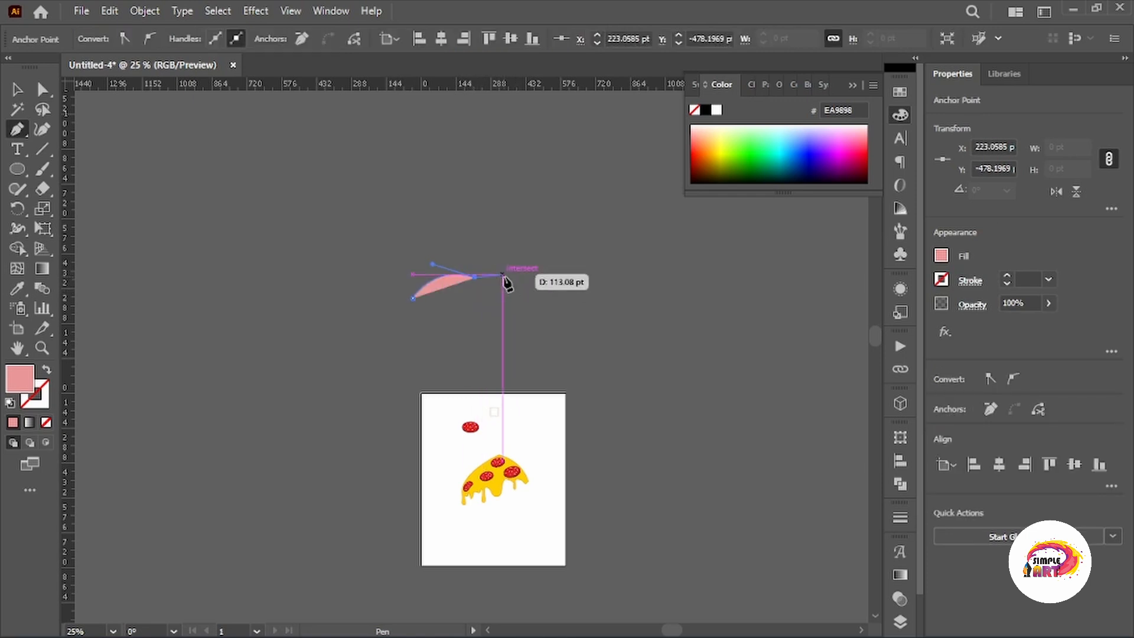
pyautogui.click(506, 281)
pyautogui.click(516, 275)
pyautogui.moveTo(483, 322); pyautogui.dragTo(437, 323)
pyautogui.click(412, 298)
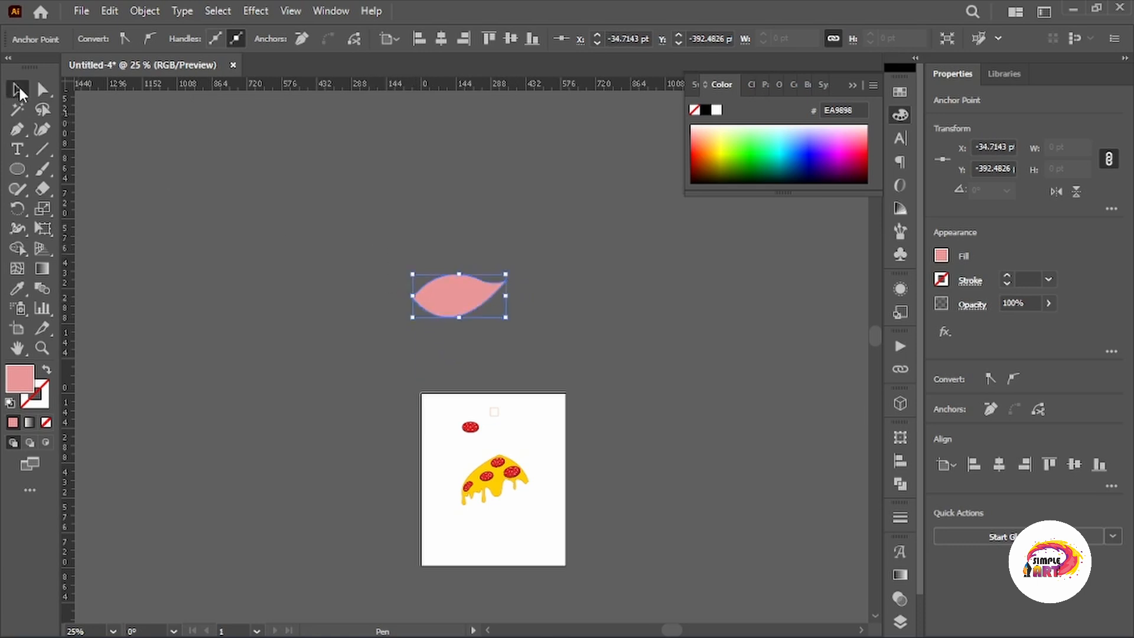
# Step: Round out the leaf's blunt end by reshaping its path, and place a duplicate of the leaf directly above it
pyautogui.press('a')
pyautogui.moveTo(431, 298); pyautogui.dragTo(439, 220)
pyautogui.press('v')
pyautogui.click(344, 259)
pyautogui.scroll(1, 543, 325)
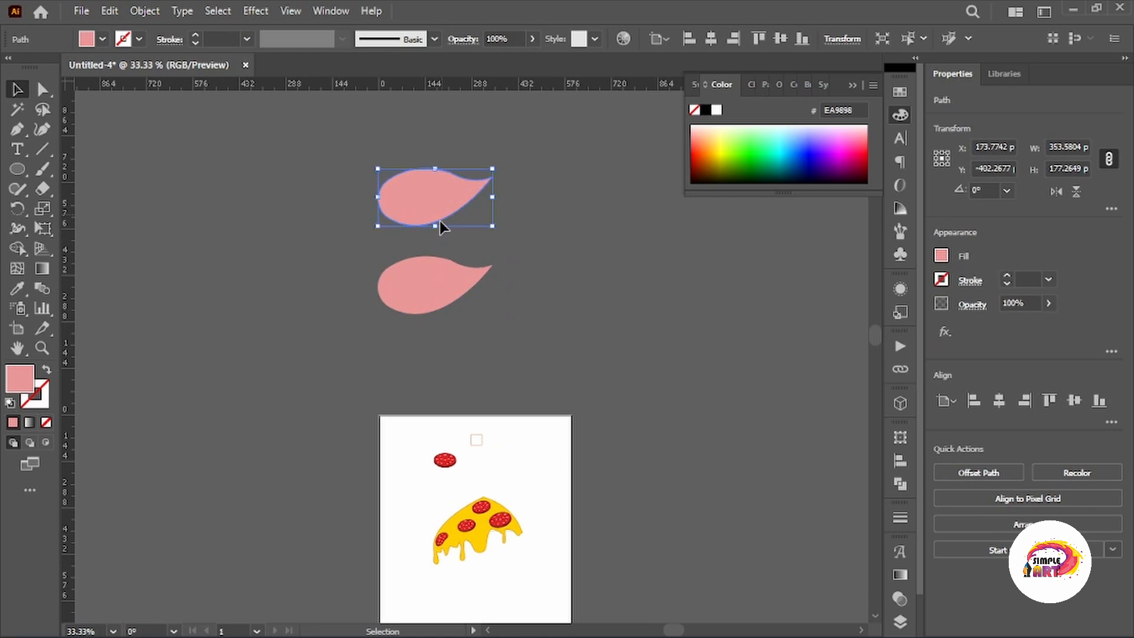
# Step: Fill the lower leaf with green 34822B
pyautogui.doubleClick(31, 387)
pyautogui.click(888, 425)
pyautogui.moveTo(851, 324); pyautogui.dragTo(887, 397)
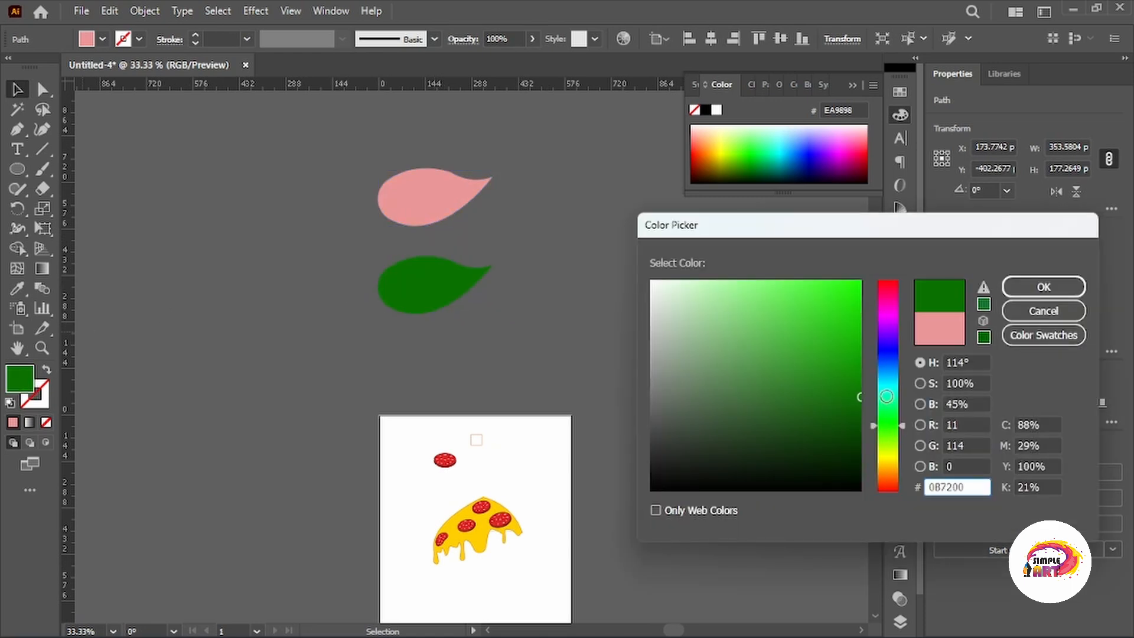
pyautogui.moveTo(805, 405); pyautogui.dragTo(779, 381)
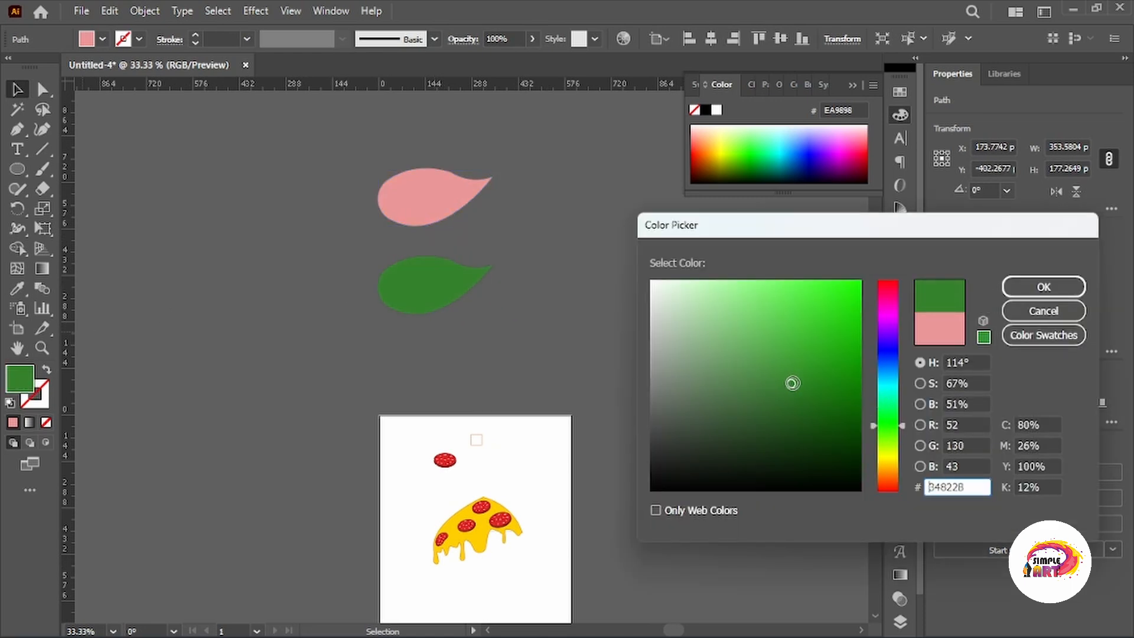
pyautogui.click(1022, 281)
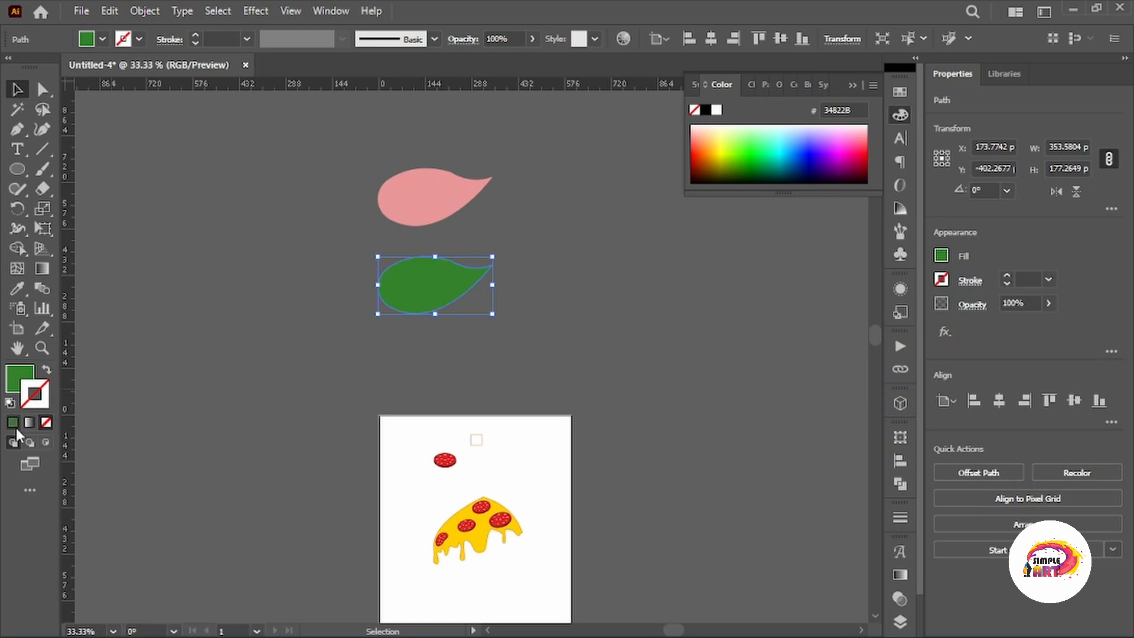
# Step: Give the green leaf a brown 6D390F outline with an 11 pt stroke
pyautogui.doubleClick(34, 392)
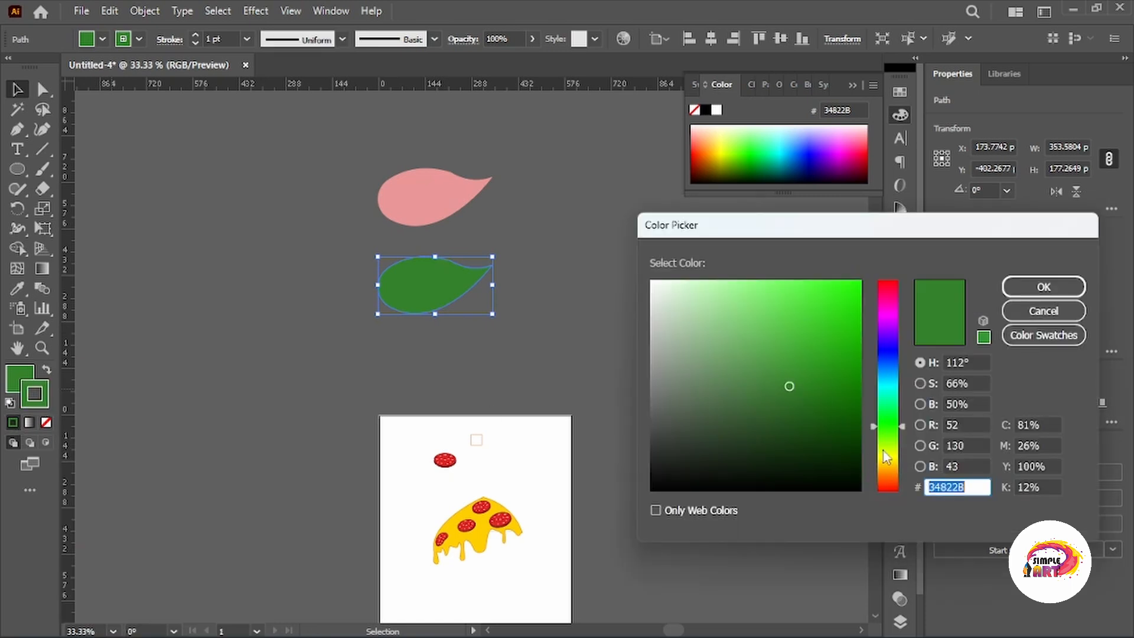
pyautogui.moveTo(885, 458)
pyautogui.mouseDown()
pyautogui.moveTo(877, 295)
pyautogui.moveTo(864, 292)
pyautogui.moveTo(818, 322)
pyautogui.moveTo(851, 404)
pyautogui.mouseUp()
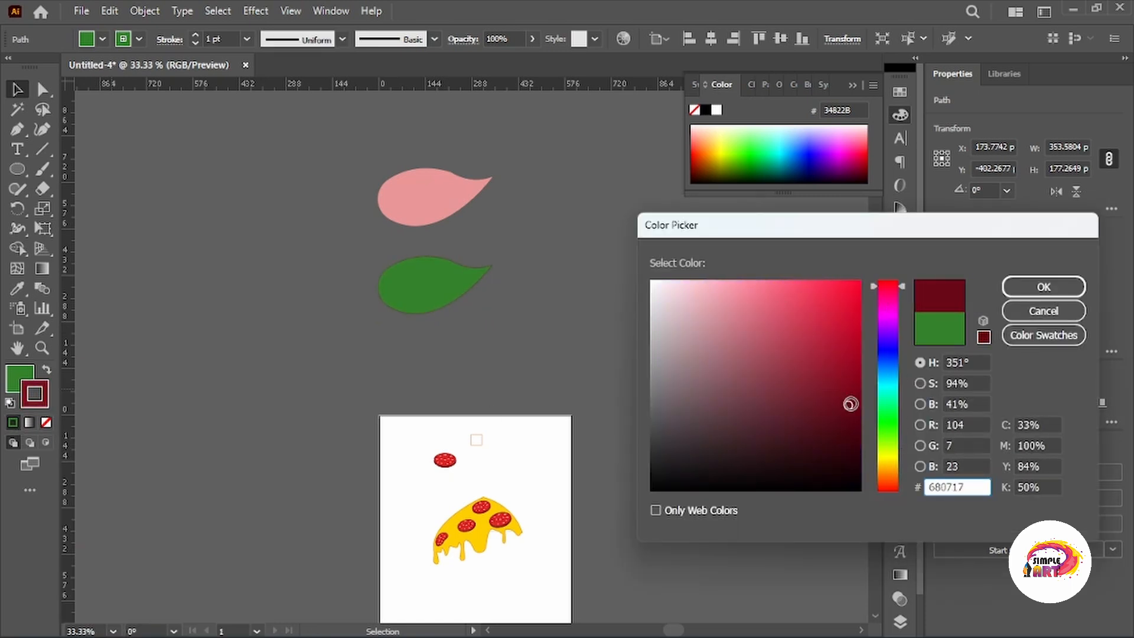
pyautogui.write('6D390F')
pyautogui.click(1022, 280)
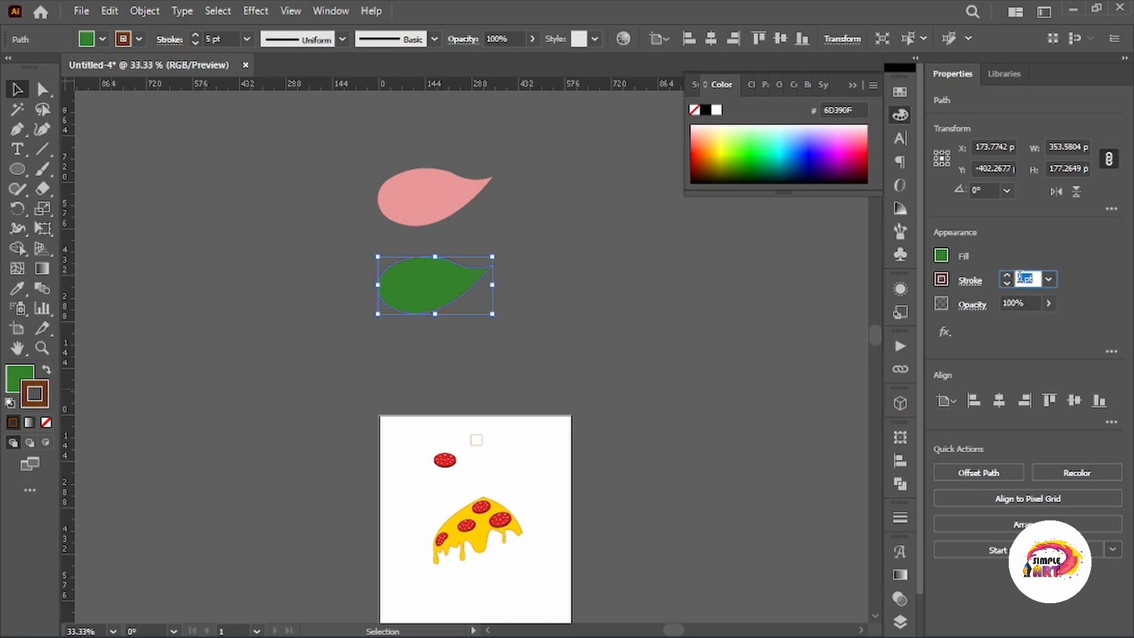
pyautogui.write('11')
pyautogui.click(614, 290)
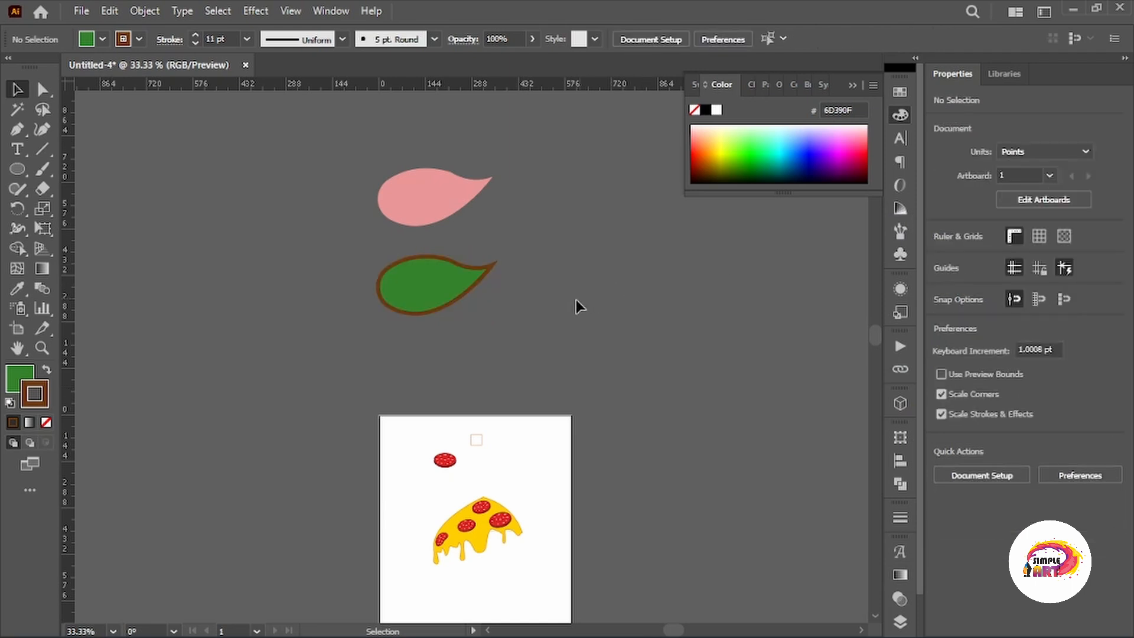
# Step: Draw a closed, curved, tapering vein from the green leaf's blunt end to its middle with the Pen tool
pyautogui.click(18, 129)
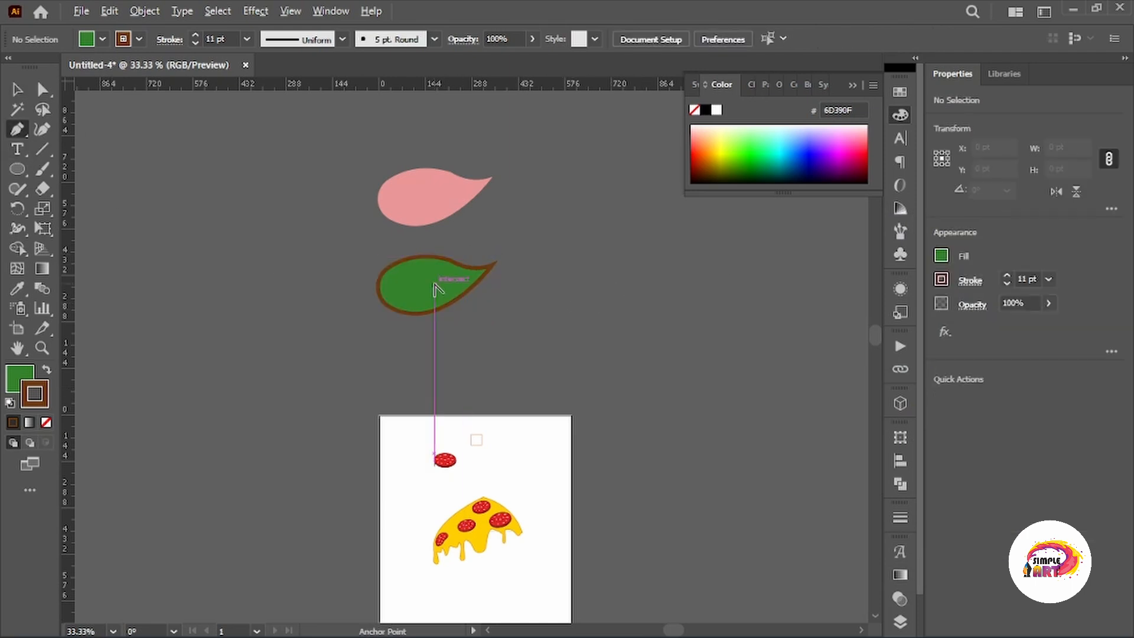
pyautogui.scroll(1, 435, 286)
pyautogui.click(350, 293)
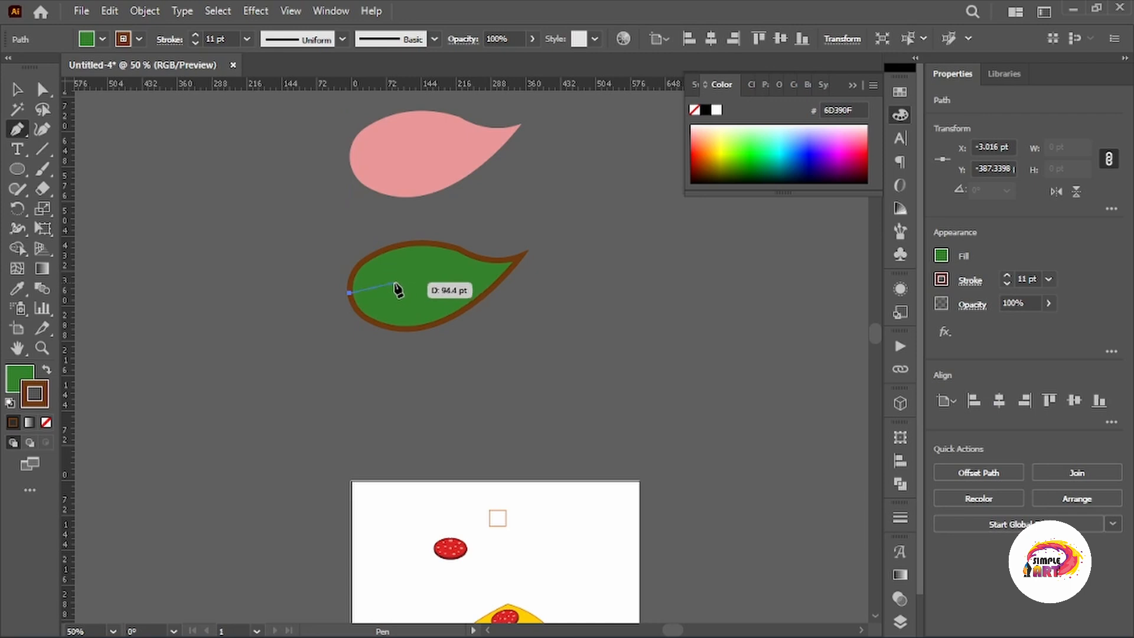
pyautogui.moveTo(431, 283); pyautogui.dragTo(443, 287)
pyautogui.click(411, 283)
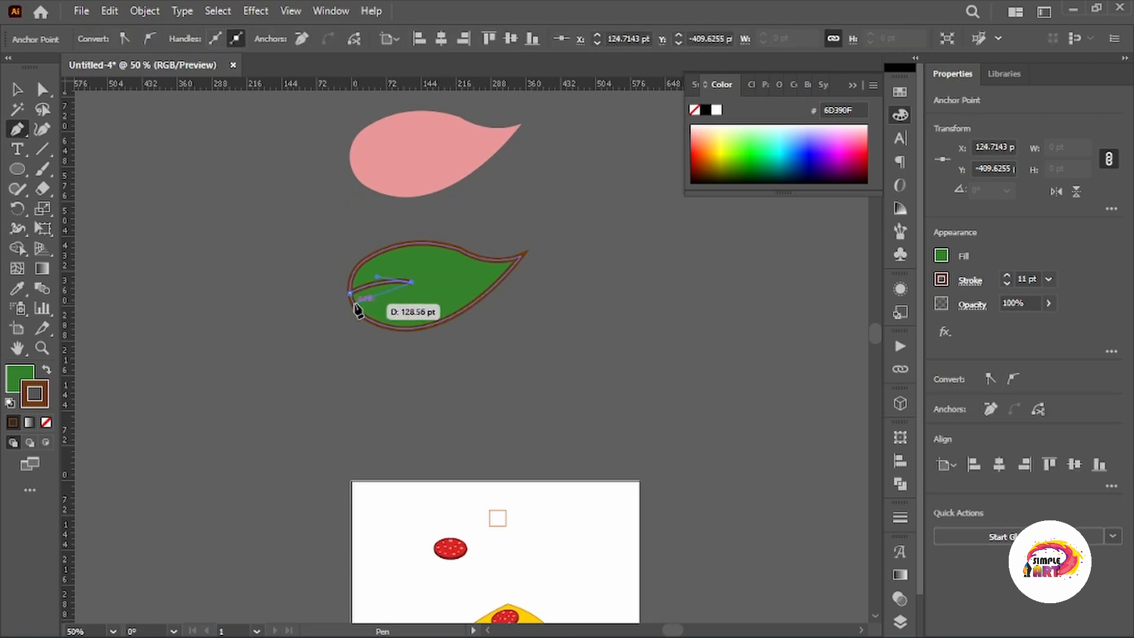
pyautogui.moveTo(353, 303); pyautogui.dragTo(347, 319)
pyautogui.click(354, 304)
pyautogui.click(350, 294)
# Step: Fill the leaf's vein with the same brown 6D390F as its outline and deselect it
pyautogui.click(17, 89)
pyautogui.click(20, 378)
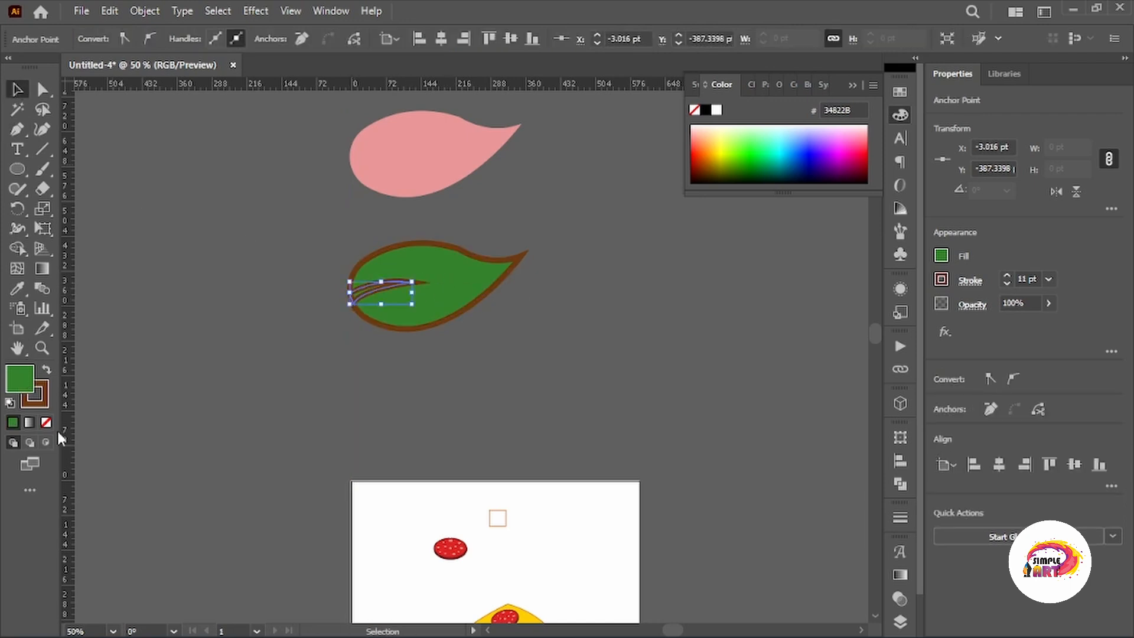
pyautogui.click(240, 380)
pyautogui.hotkey('ctrl', 'z')
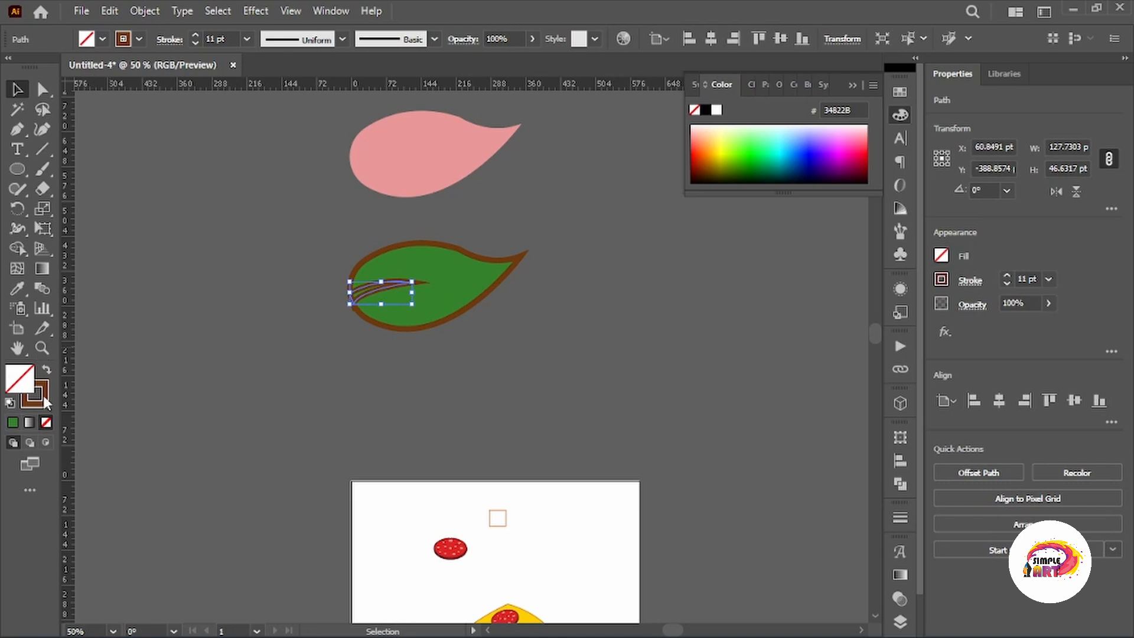
pyautogui.click(214, 357)
pyautogui.scroll(-1, 214, 358)
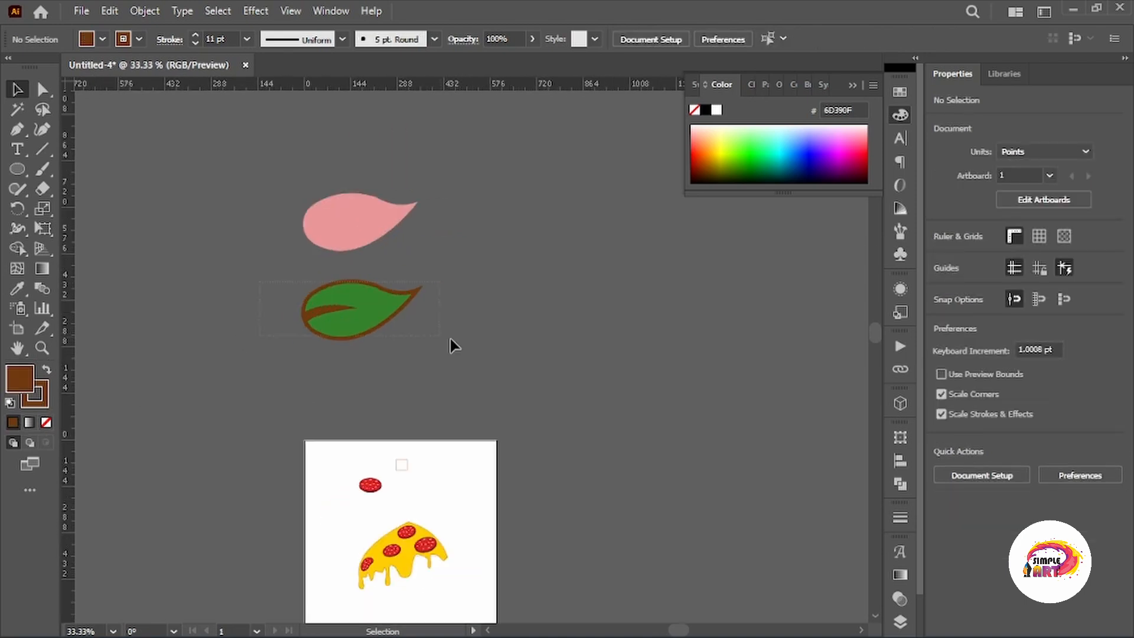
# Step: Group the green leaf with its vein and place a copy, scaled down to about 36 pt wide, beside the cheese's left edge
pyautogui.moveTo(450, 339); pyautogui.dragTo(463, 347)
pyautogui.hotkey('ctrl', 'g')
pyautogui.scroll(-1, 509, 384)
pyautogui.moveTo(379, 209); pyautogui.dragTo(370, 446)
pyautogui.press('space')
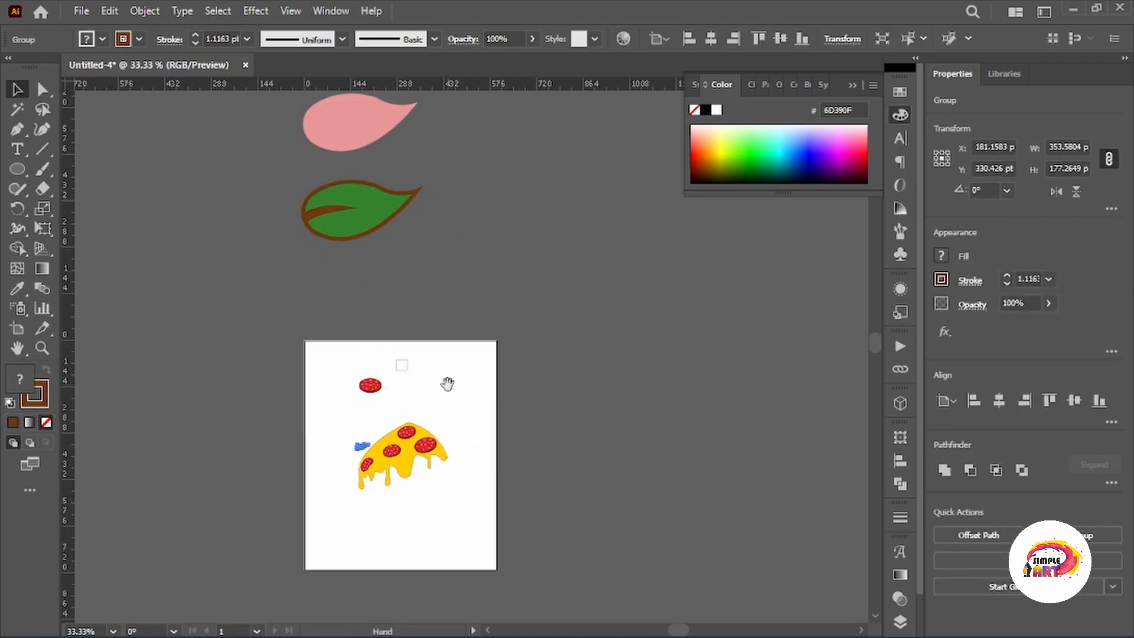
pyautogui.moveTo(447, 384); pyautogui.dragTo(356, 349)
pyautogui.scroll(-5, 356, 353)
pyautogui.press('space')
pyautogui.moveTo(299, 214); pyautogui.dragTo(294, 266)
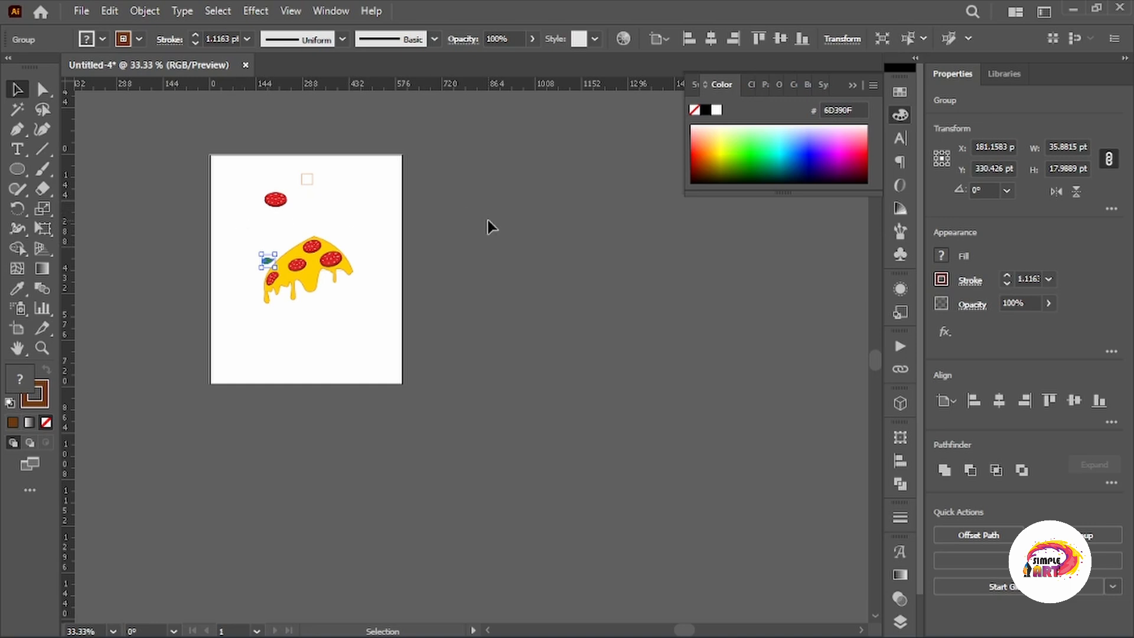
pyautogui.press('space')
pyautogui.moveTo(305, 229); pyautogui.dragTo(187, 309)
# Step: Shrink the small leaf to about 28 pt wide and place three variously rotated leaves on the cheese beside the pepperoni slices
pyautogui.scroll(6, 342, 262)
pyautogui.press('space')
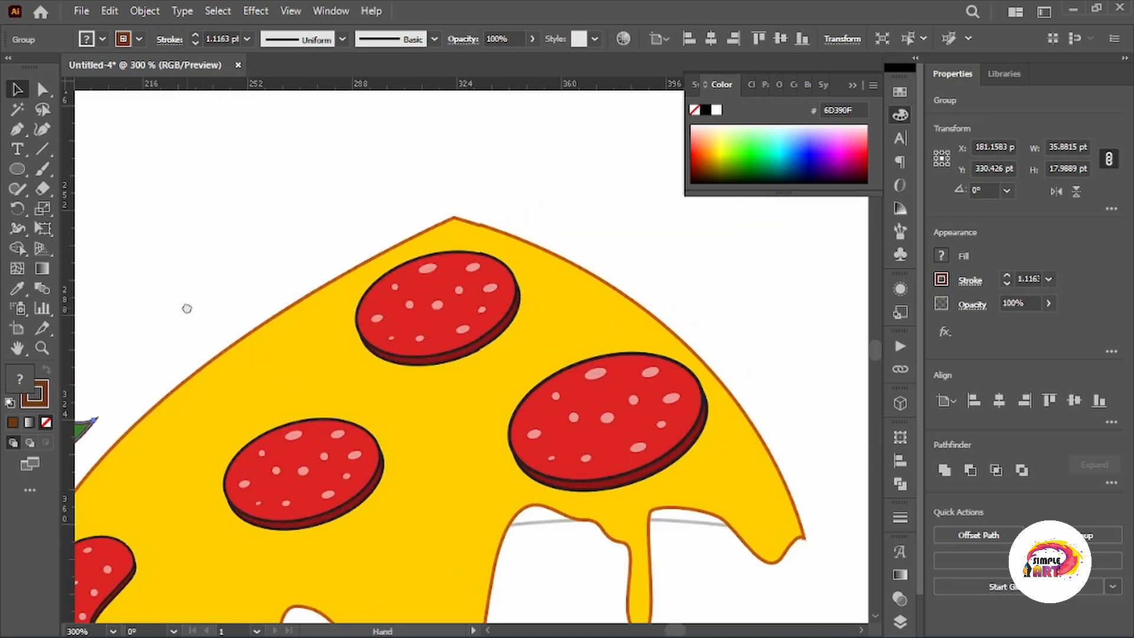
pyautogui.moveTo(84, 430); pyautogui.dragTo(530, 379)
pyautogui.moveTo(493, 375); pyautogui.dragTo(456, 432)
pyautogui.press('space')
pyautogui.moveTo(458, 432); pyautogui.dragTo(630, 292)
pyautogui.moveTo(585, 310); pyautogui.dragTo(366, 310)
pyautogui.moveTo(300, 301); pyautogui.dragTo(310, 297)
pyautogui.scroll(-5, 364, 170)
pyautogui.moveTo(328, 123); pyautogui.dragTo(313, 282)
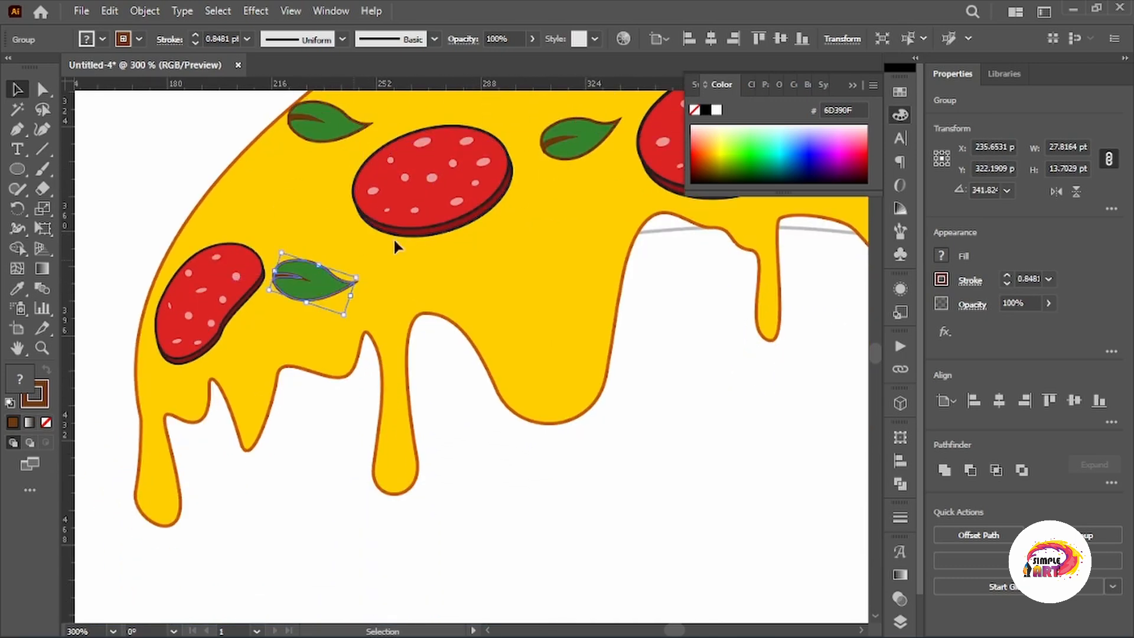
# Step: Move the middle leaf between the top and right pepperoni, and place a rotated copy of the lower leaf beside the central pepperoni
pyautogui.press('space')
pyautogui.moveTo(393, 238); pyautogui.dragTo(300, 422)
pyautogui.moveTo(494, 315); pyautogui.dragTo(600, 231)
pyautogui.moveTo(214, 463); pyautogui.dragTo(422, 384)
pyautogui.click(443, 345)
pyautogui.click(446, 366)
pyautogui.click(581, 509)
# Step: Delete the leaf next to the bean-shaped pepperoni
pyautogui.scroll(-6, 586, 513)
pyautogui.click(504, 424)
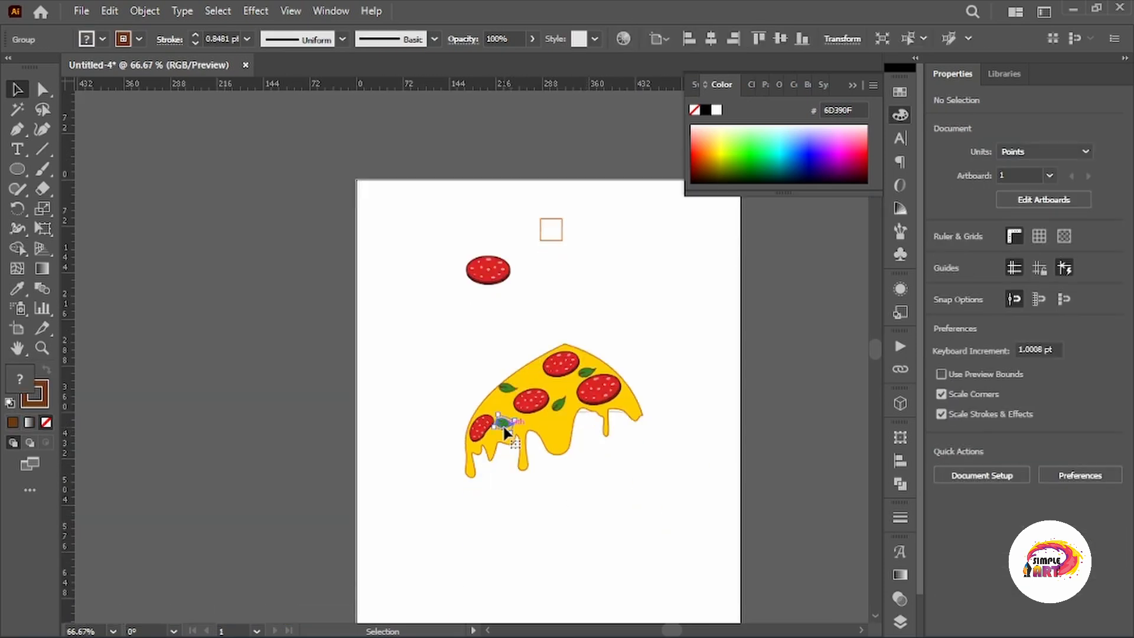
pyautogui.press('Delete')
pyautogui.scroll(-2, 556, 437)
pyautogui.hscroll(1, 558, 402)
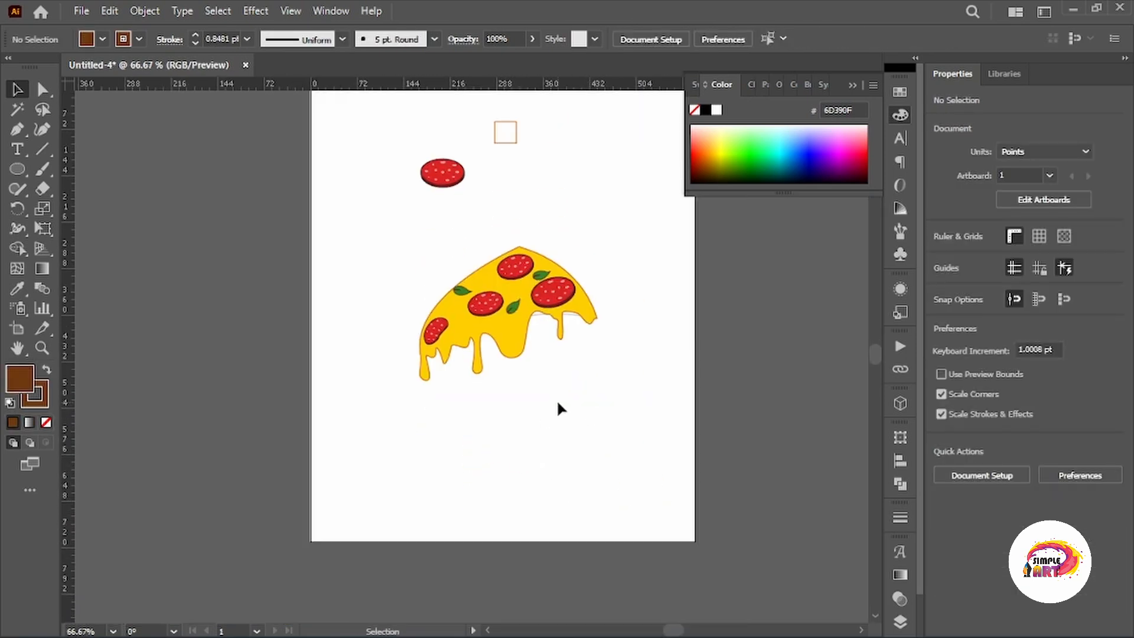
# Step: Set the cheese shape's outline to 3 pt and deselect it
pyautogui.click(512, 344)
pyautogui.write('3')
pyautogui.press('Return')
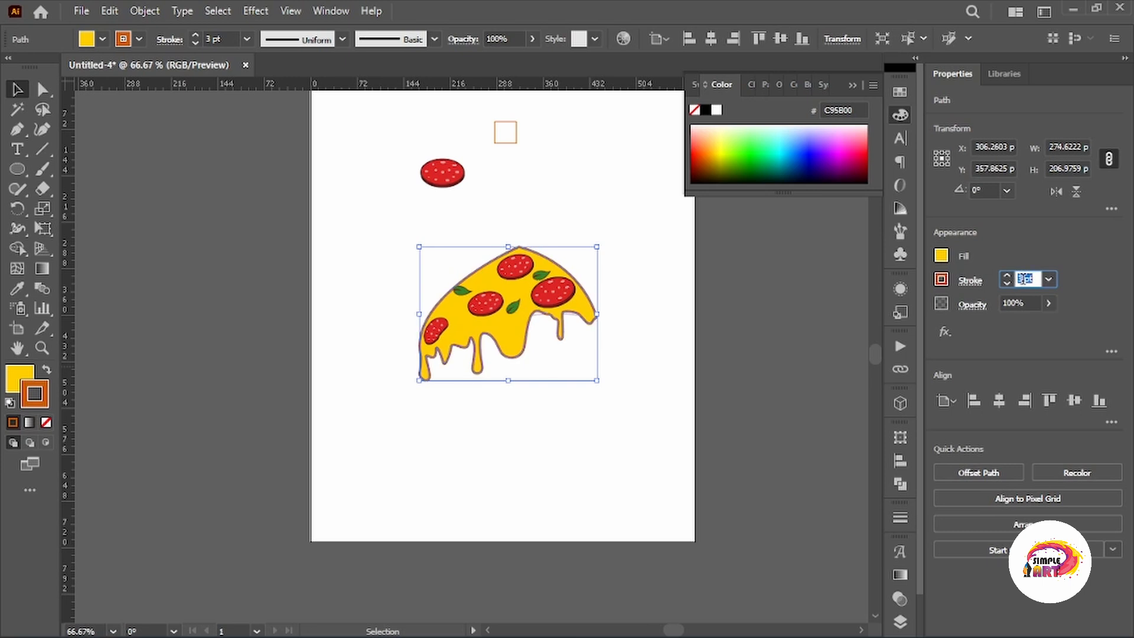
pyautogui.click(760, 324)
pyautogui.hotkey('ctrl', '-')
pyautogui.hotkey('ctrl', '-')
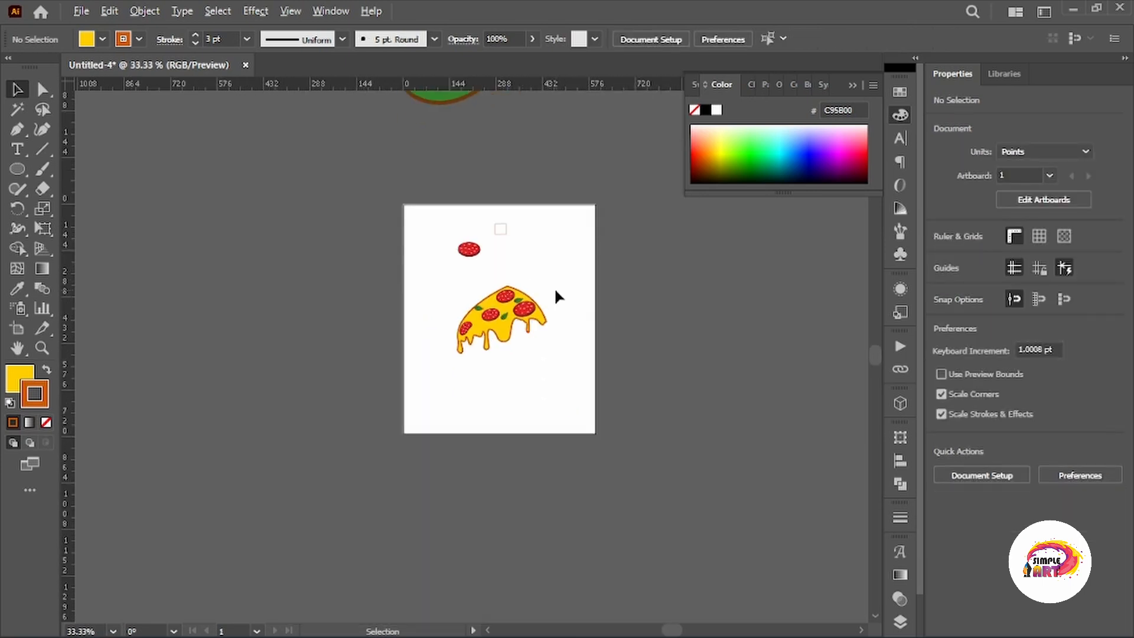
pyautogui.scroll(2, 534, 367)
# Step: Turn the faint slice outline behind the cheese into a filled shape without a stroke and colour it brown A84D02
pyautogui.click(479, 390)
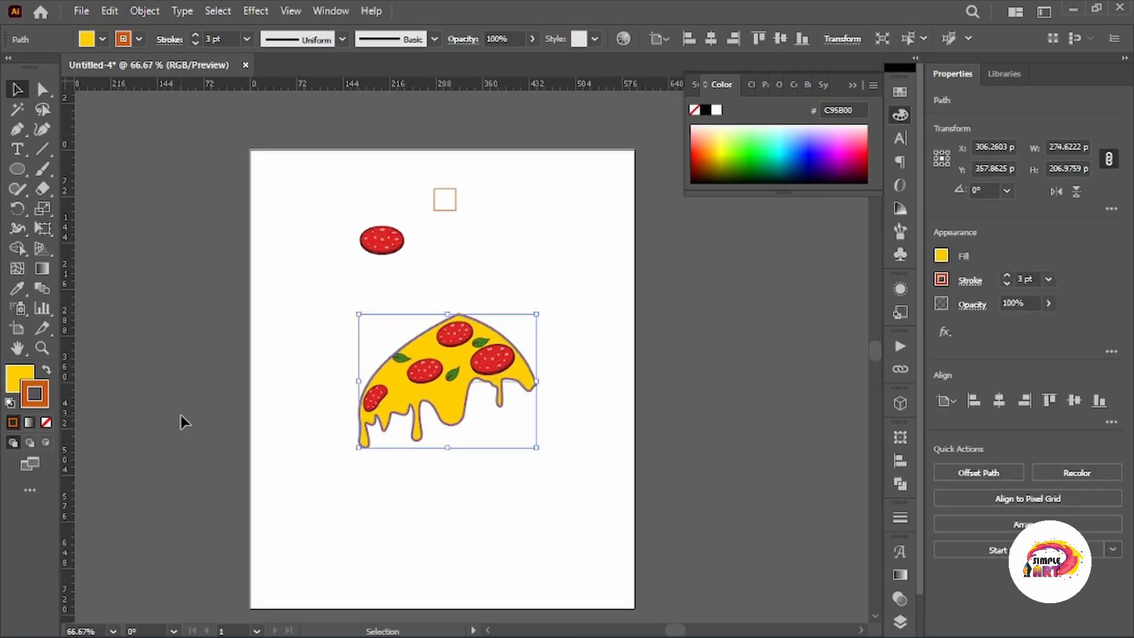
pyautogui.click(539, 458)
pyautogui.click(482, 380)
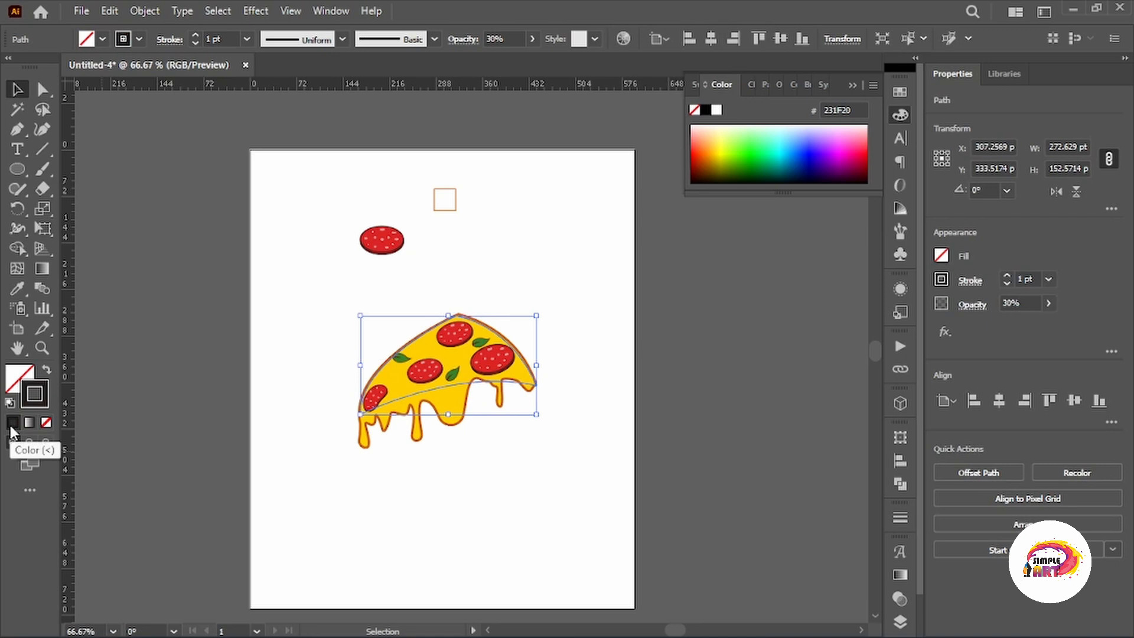
pyautogui.click(46, 368)
pyautogui.doubleClick(20, 378)
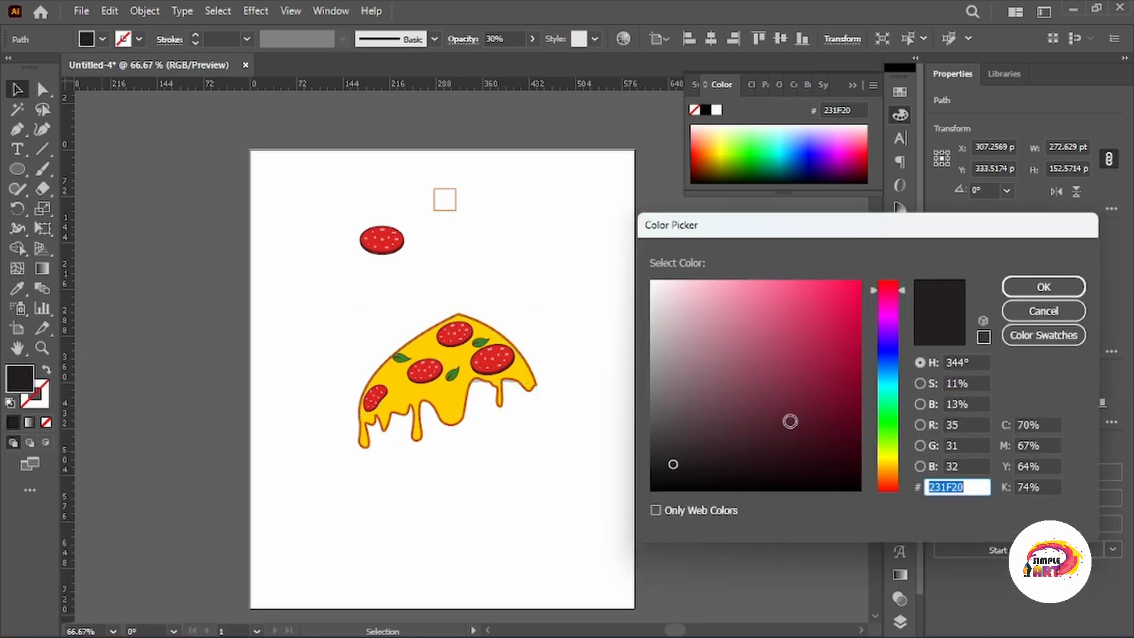
pyautogui.click(888, 475)
pyautogui.moveTo(841, 444)
pyautogui.mouseDown()
pyautogui.moveTo(860, 397)
pyautogui.moveTo(853, 362)
pyautogui.mouseUp()
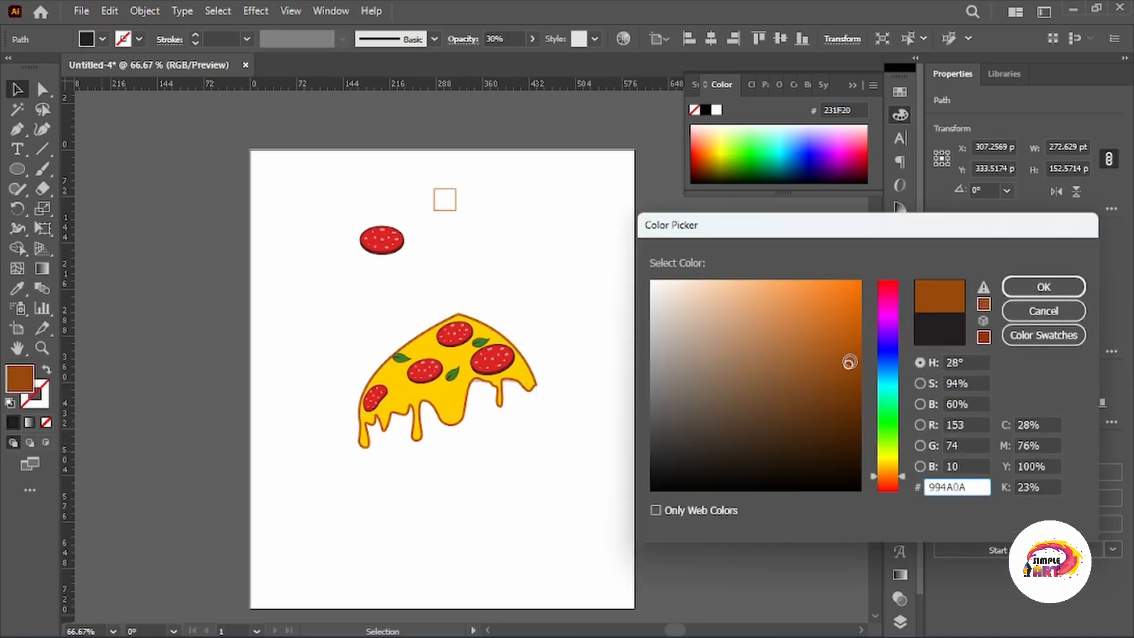
pyautogui.press('Return')
# Step: Add a 9 pt stroke in the same brown to the slice base and raise its opacity to 100%
pyautogui.click(40, 404)
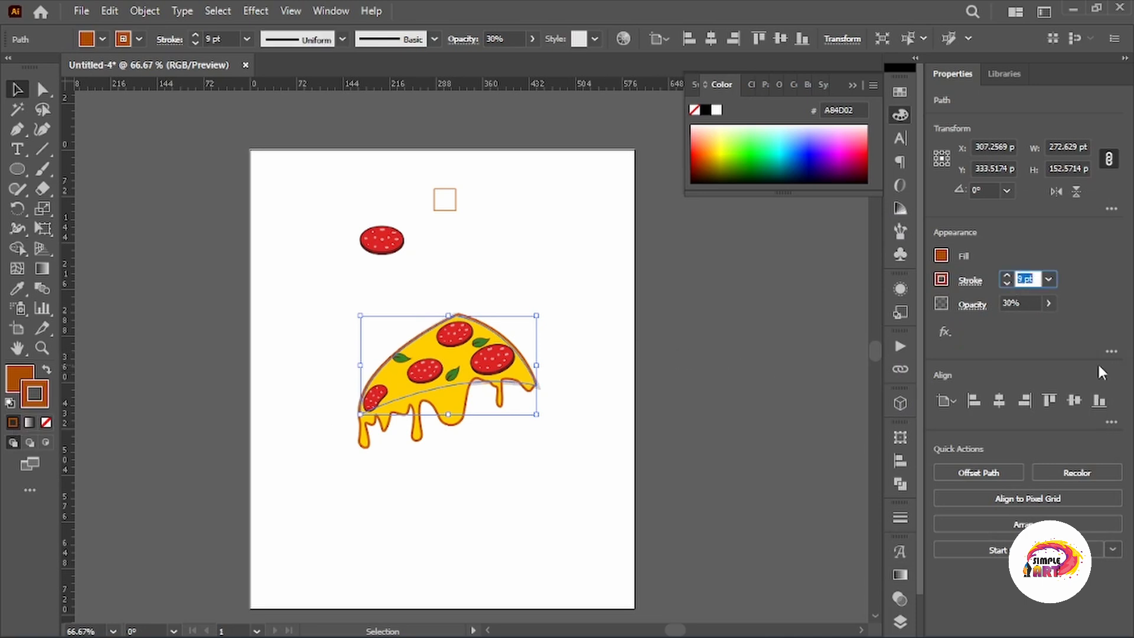
pyautogui.click(1048, 303)
pyautogui.moveTo(1006, 324); pyautogui.dragTo(1063, 329)
pyautogui.click(549, 392)
pyautogui.scroll(1, 546, 389)
# Step: Remove the slice base's stroke and change its fill to orange ED751B
pyautogui.click(495, 378)
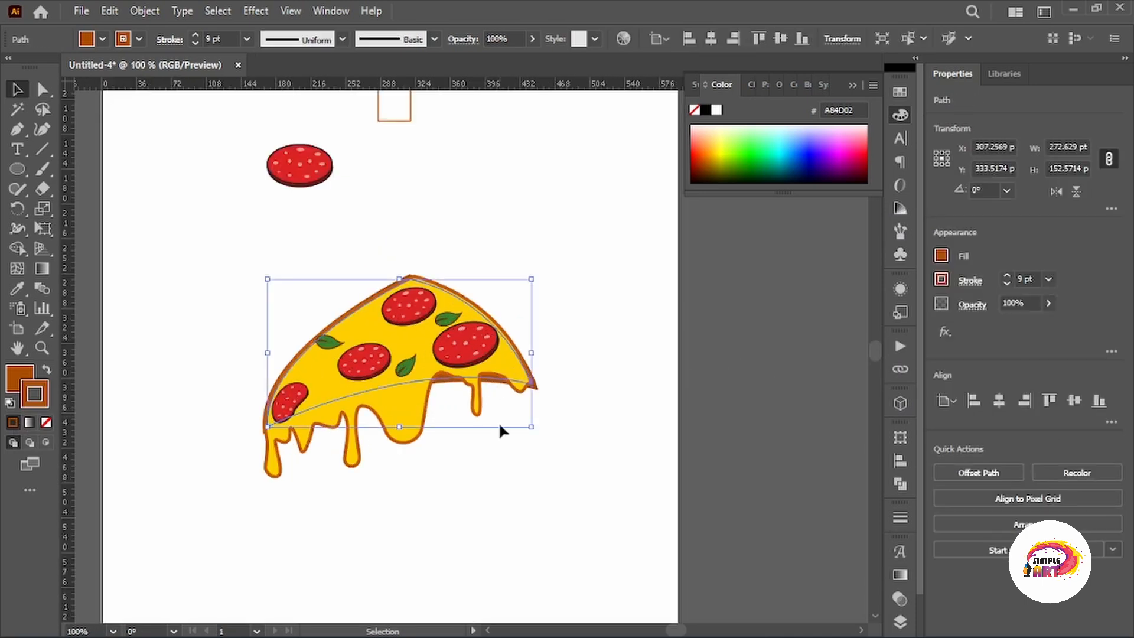
pyautogui.click(46, 423)
pyautogui.doubleClick(22, 381)
pyautogui.moveTo(844, 346); pyautogui.dragTo(839, 294)
pyautogui.click(1044, 287)
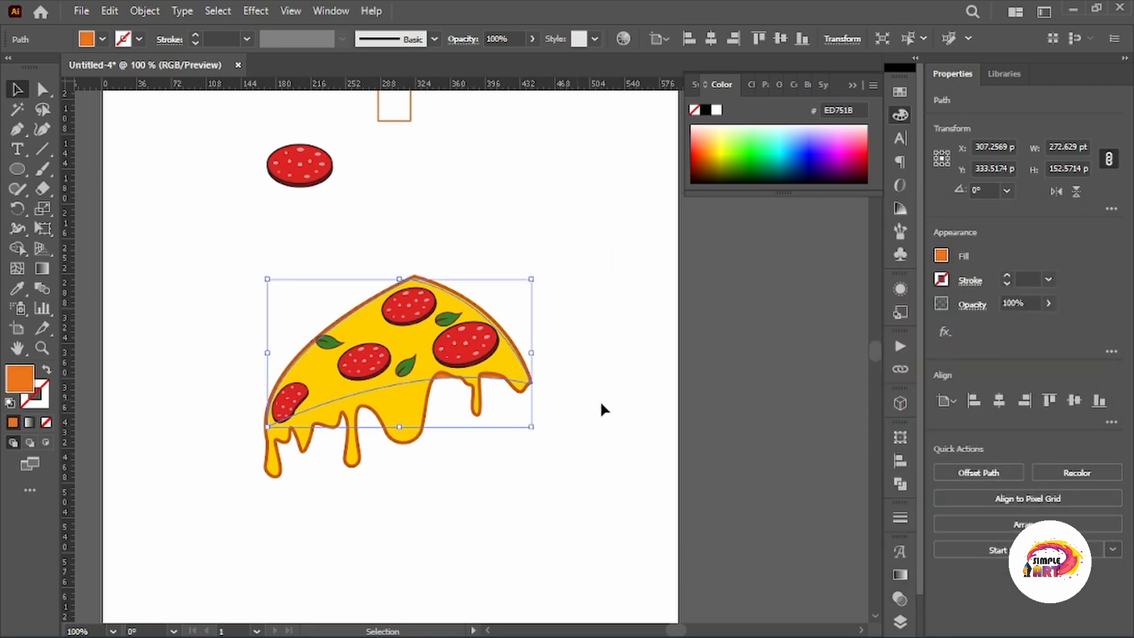
# Step: Give the slice base behind the cheese a 12 pt stroke in the same orange as its fill
pyautogui.click(554, 422)
pyautogui.moveTo(745, 345)
pyautogui.mouseDown()
pyautogui.moveTo(703, 375)
pyautogui.moveTo(690, 361)
pyautogui.mouseUp()
pyautogui.click(394, 395)
pyautogui.click(41, 401)
pyautogui.click(13, 423)
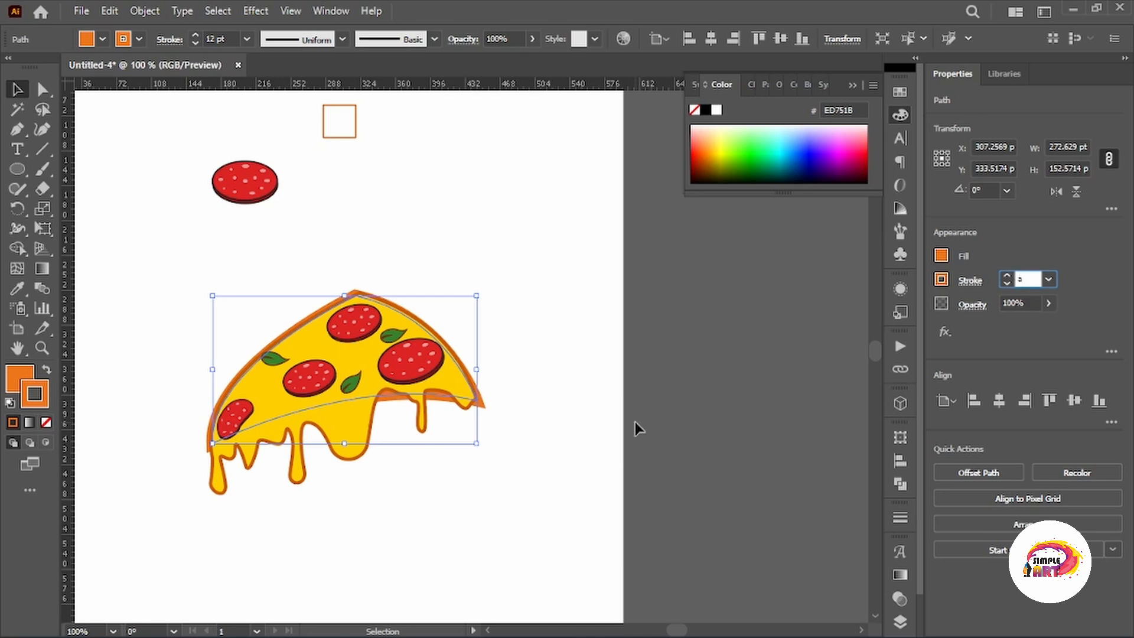
# Step: Pull the cheese outline's right corner point slightly inward and deselect the shape
pyautogui.click(476, 399)
pyautogui.press('a')
pyautogui.click(476, 400)
pyautogui.moveTo(471, 401); pyautogui.dragTo(464, 395)
pyautogui.press('v')
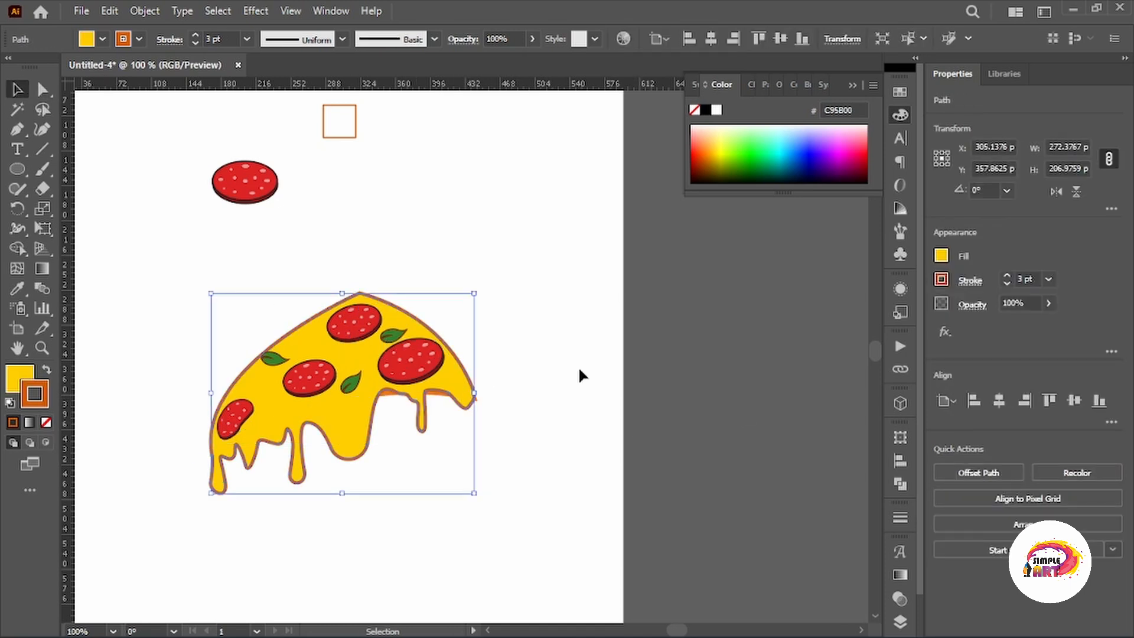
pyautogui.click(581, 369)
pyautogui.scroll(-2, 737, 404)
# Step: Adjust the cheese shape's fill to bright yellow FFCE00 and deselect everything
pyautogui.moveTo(736, 405); pyautogui.dragTo(572, 421)
pyautogui.click(409, 458)
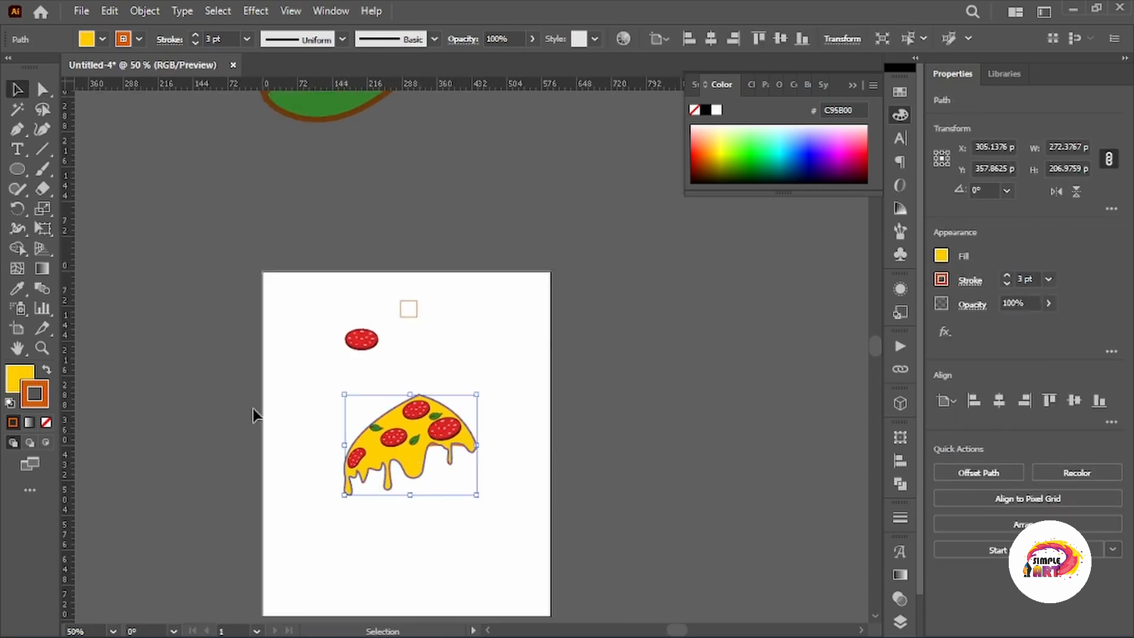
pyautogui.doubleClick(20, 379)
pyautogui.moveTo(843, 304); pyautogui.dragTo(850, 284)
pyautogui.click(1043, 287)
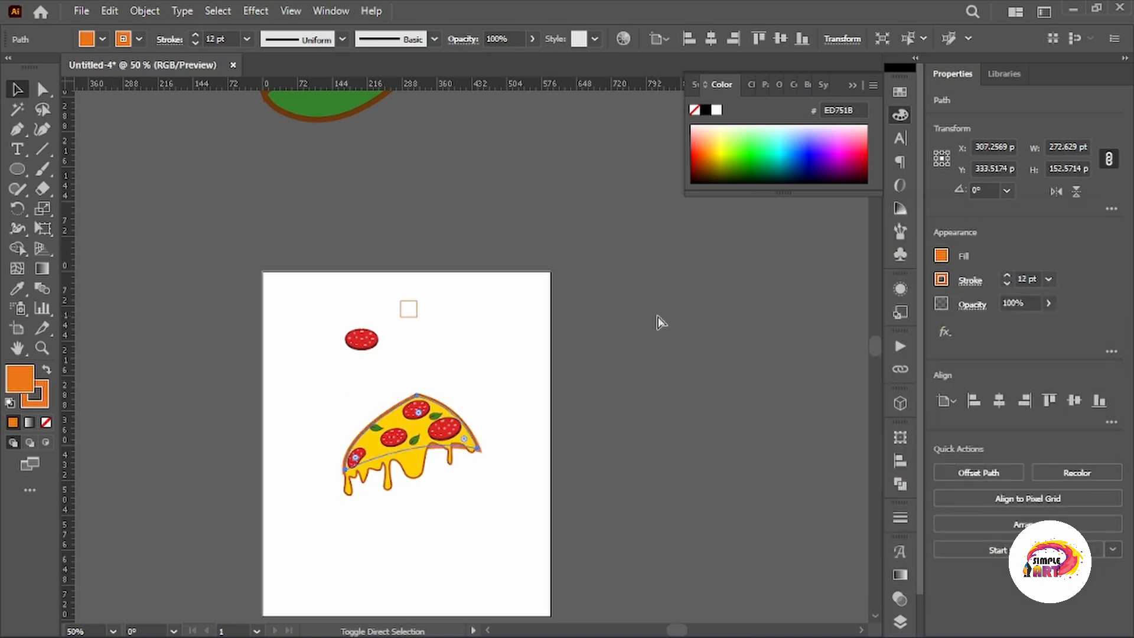
pyautogui.click(203, 221)
# Step: Draw a small closed crescent-like shape with the Pen tool inside the cheese's wide middle drip
pyautogui.scroll(2, 413, 480)
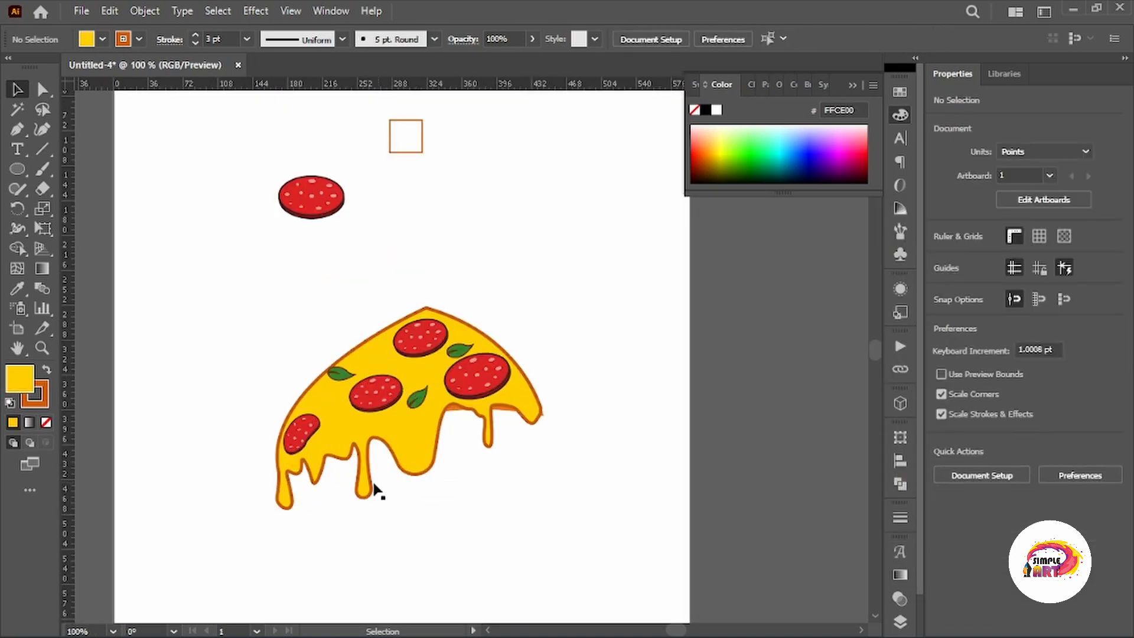
pyautogui.click(17, 131)
pyautogui.scroll(1, 401, 451)
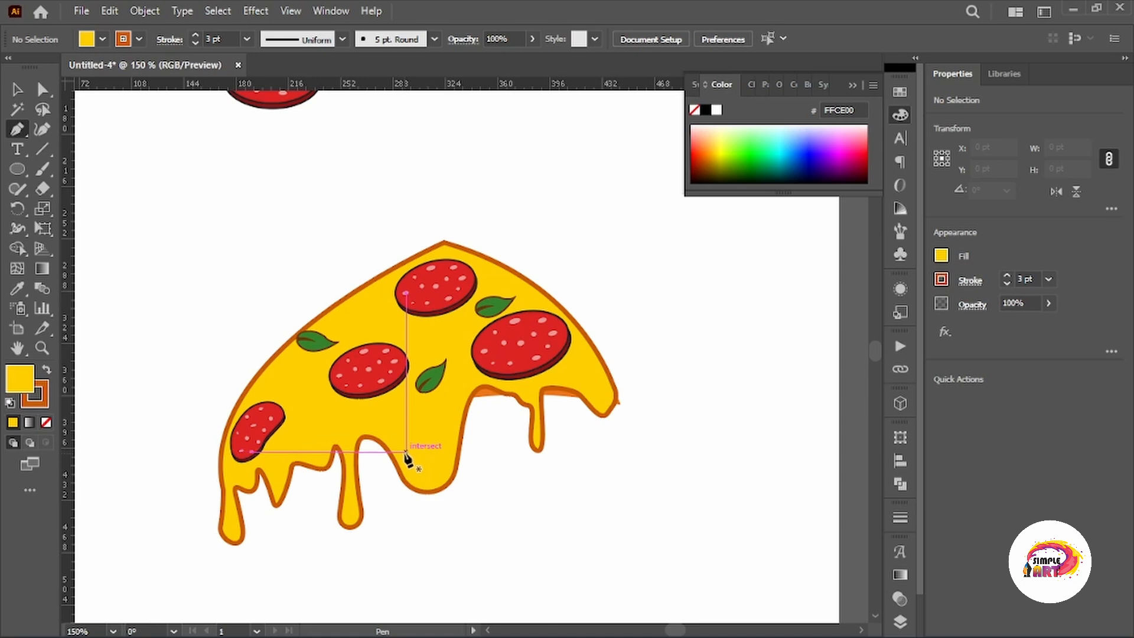
pyautogui.moveTo(405, 452); pyautogui.dragTo(440, 470)
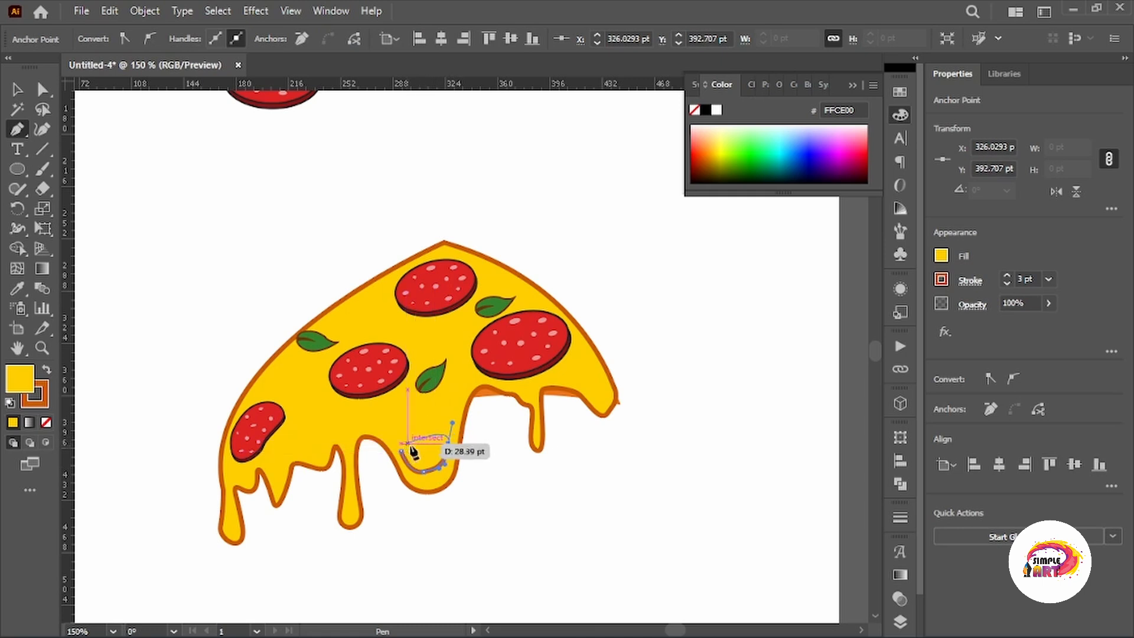
pyautogui.moveTo(401, 452); pyautogui.dragTo(379, 460)
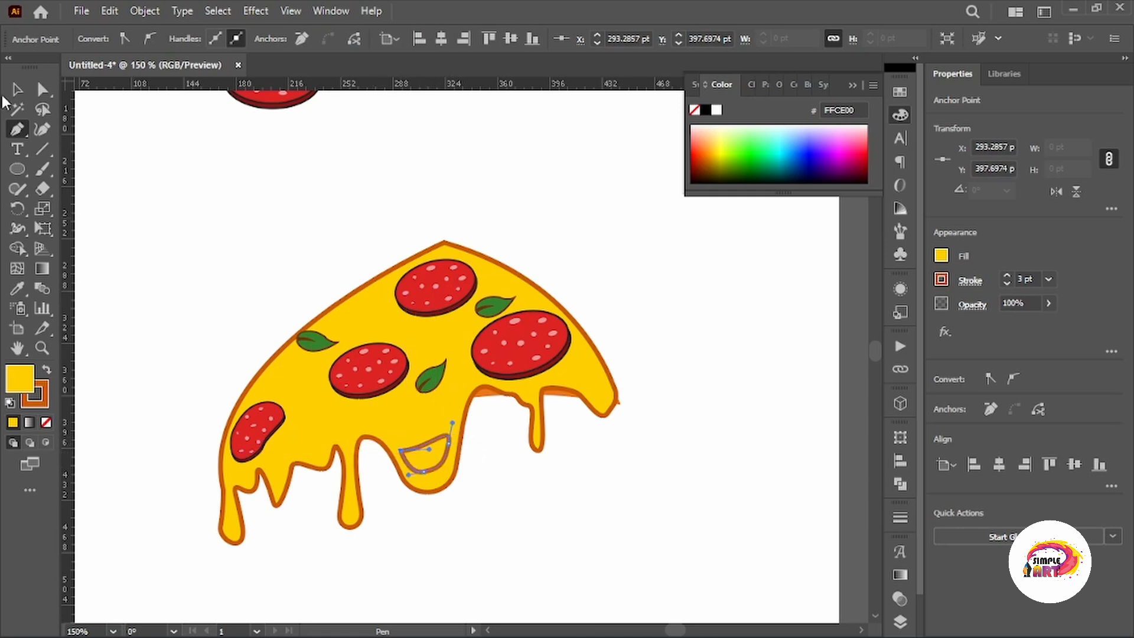
# Step: Cut the small curved shape out of the cheese with the Shape Builder tool, leaving a hole in the middle drip
pyautogui.moveTo(486, 494); pyautogui.dragTo(431, 447)
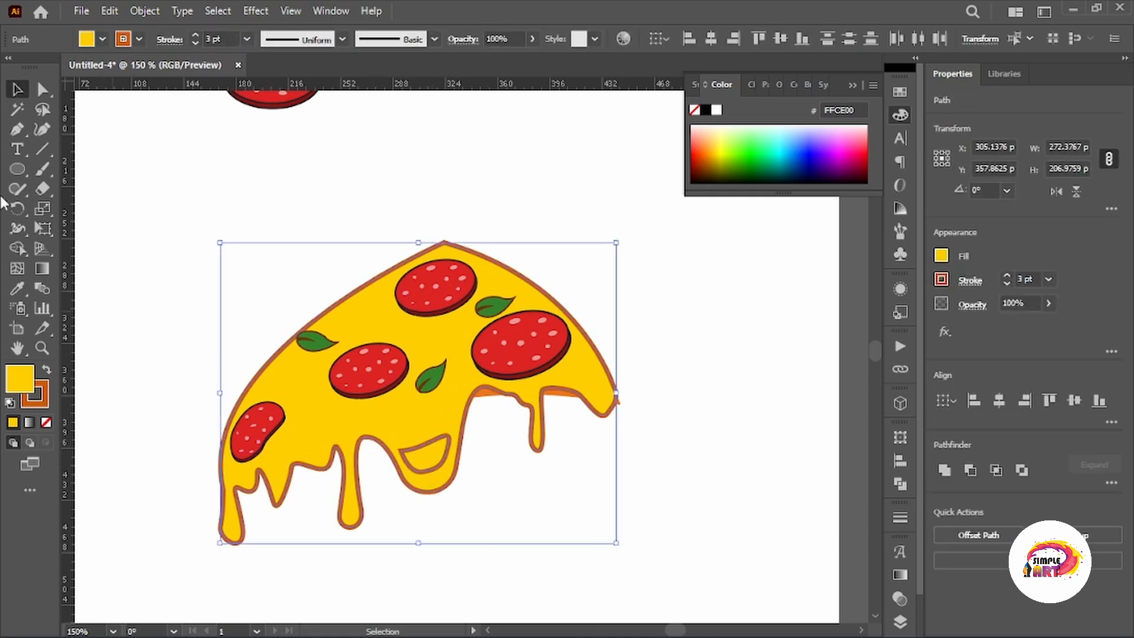
pyautogui.click(17, 249)
pyautogui.keyDown('alt'); pyautogui.click(428, 456); pyautogui.keyUp('alt')
pyautogui.click(19, 90)
pyautogui.click(231, 189)
pyautogui.scroll(-2, 230, 189)
pyautogui.scroll(2, 312, 307)
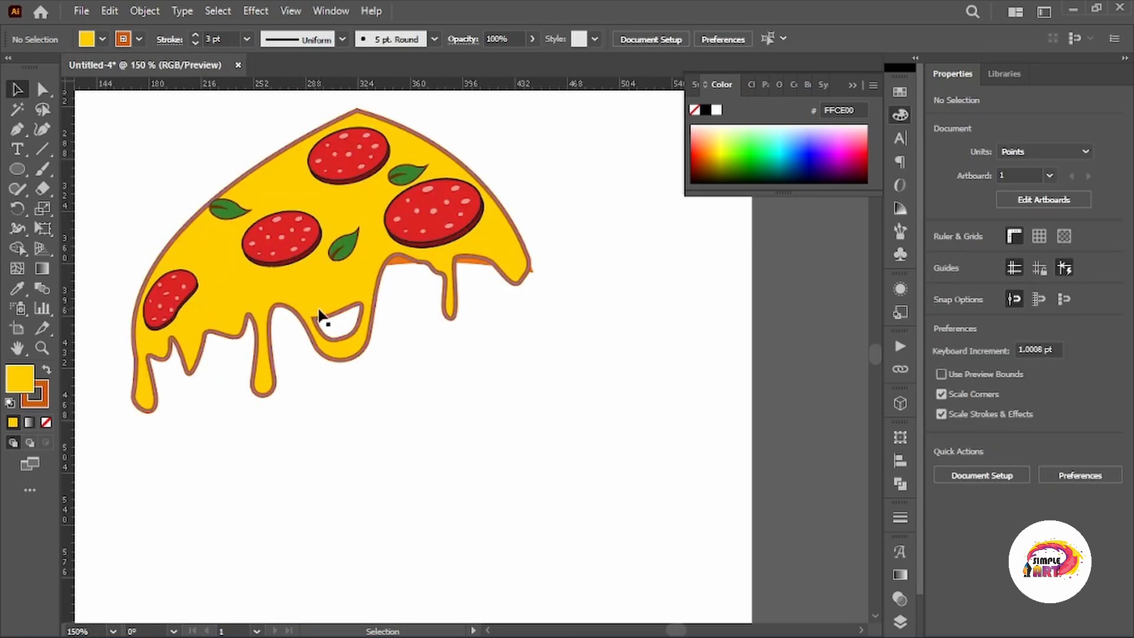
# Step: Reshape the hole in the middle drip by moving its bottom, right and left anchor points, and deselect it
pyautogui.moveTo(321, 319); pyautogui.dragTo(357, 391)
pyautogui.scroll(2, 357, 394)
pyautogui.click(381, 425)
pyautogui.press('a')
pyautogui.moveTo(390, 425); pyautogui.dragTo(399, 430)
pyautogui.moveTo(440, 369); pyautogui.dragTo(445, 366)
pyautogui.click(345, 384)
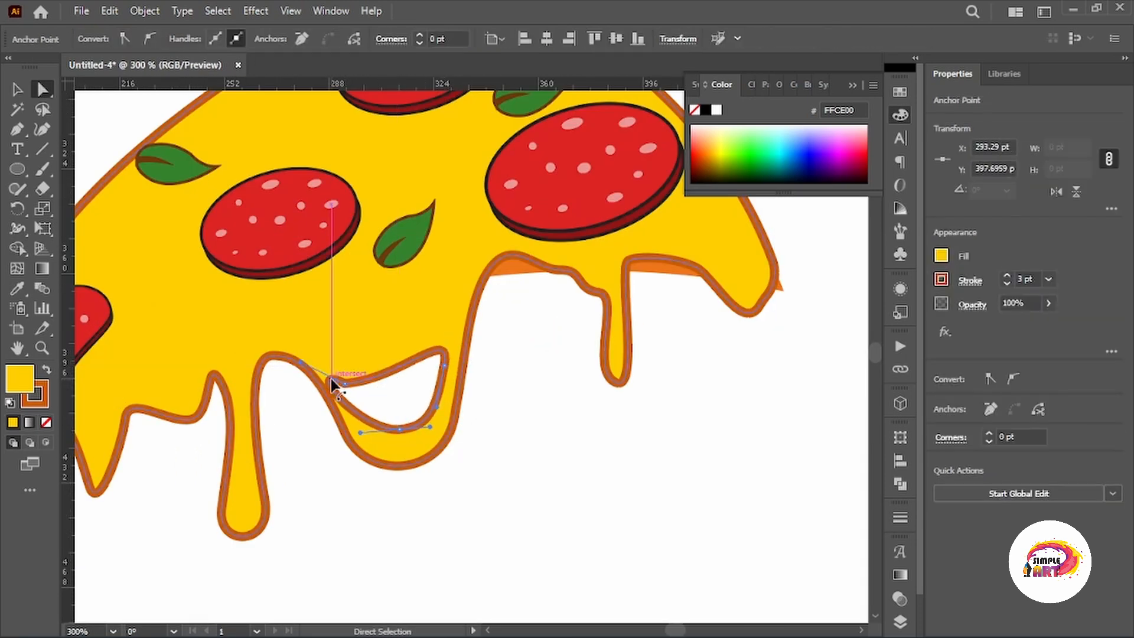
pyautogui.moveTo(345, 384); pyautogui.dragTo(319, 368)
pyautogui.scroll(-1, 426, 387)
pyautogui.scroll(1, 464, 452)
pyautogui.click(464, 452)
pyautogui.scroll(-4, 463, 450)
pyautogui.click(17, 89)
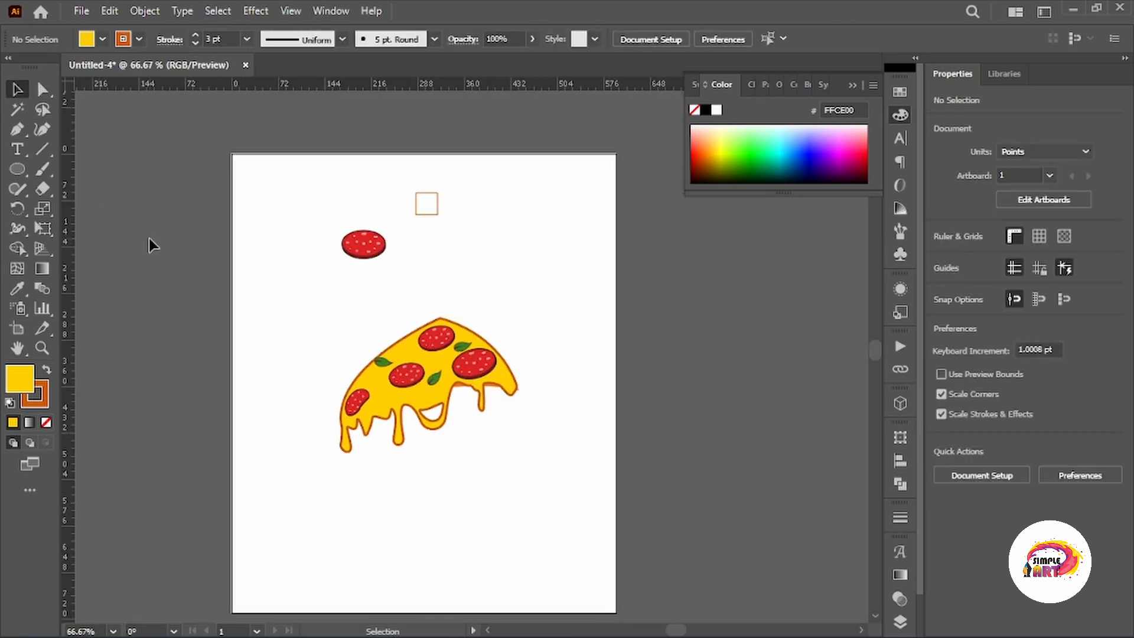
pyautogui.moveTo(469, 410); pyautogui.dragTo(437, 411)
pyautogui.scroll(1, 510, 434)
pyautogui.moveTo(517, 388); pyautogui.dragTo(488, 404)
pyautogui.click(17, 130)
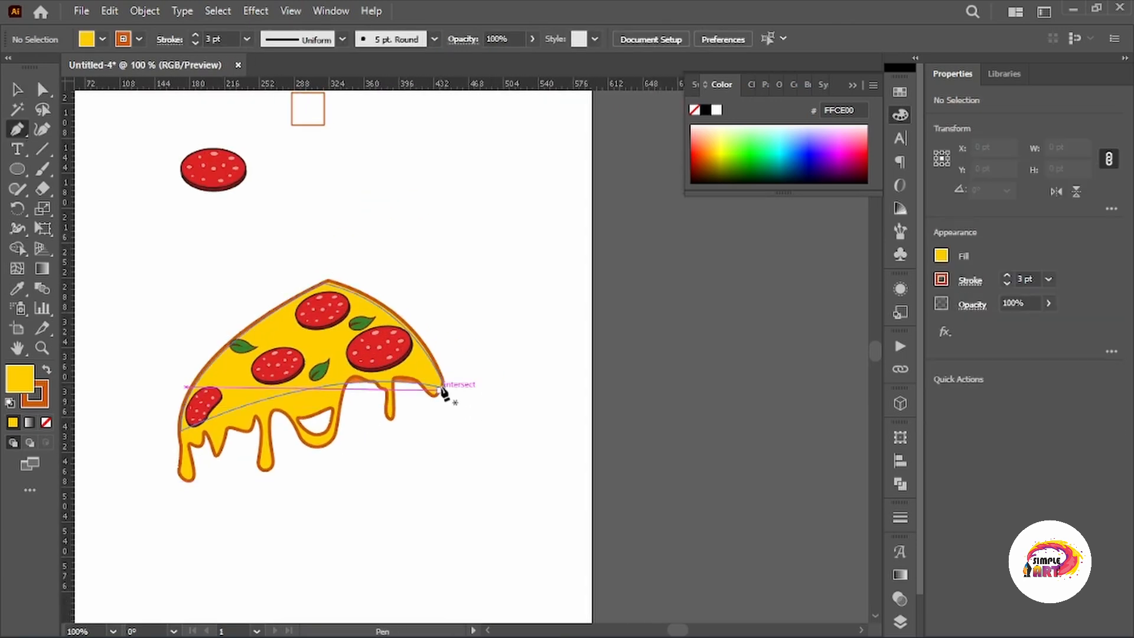
pyautogui.click(17, 91)
pyautogui.moveTo(147, 251); pyautogui.dragTo(504, 561)
pyautogui.click(505, 558)
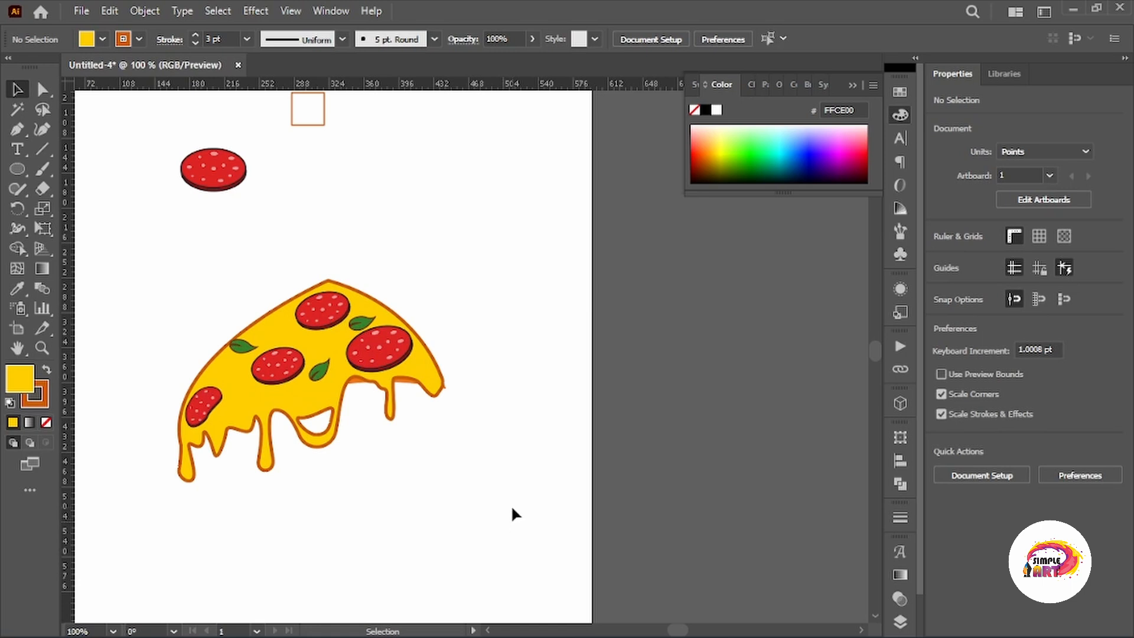
# Step: Draw a closed crust-end shape with the Pen tool at the slice's right corner, a narrow stem widening into a rounded knob
pyautogui.press('p')
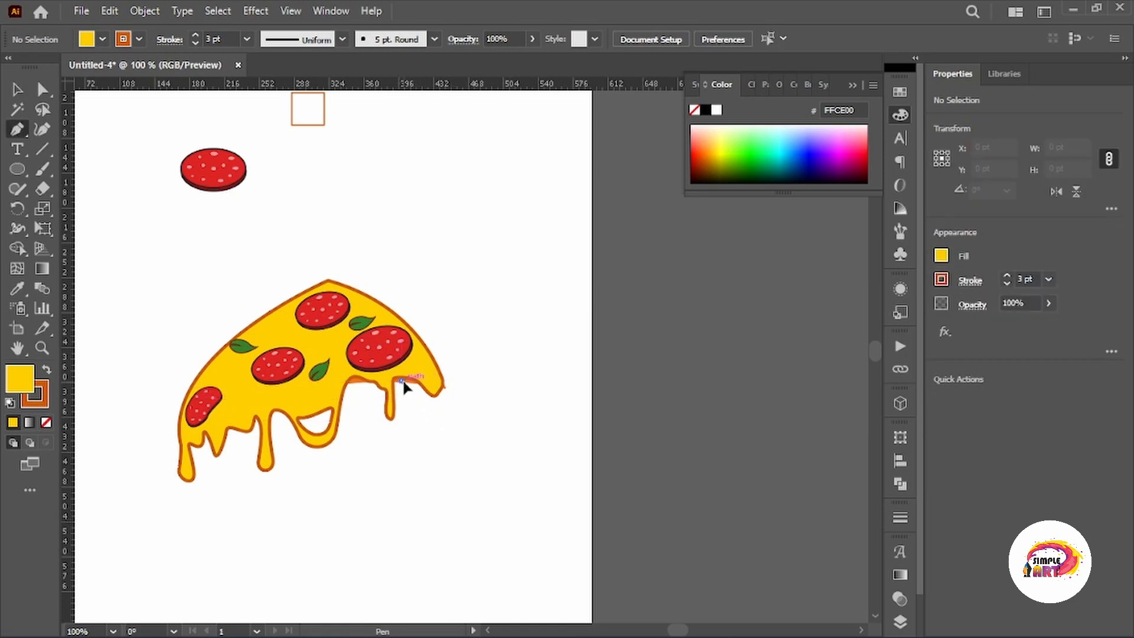
pyautogui.click(403, 382)
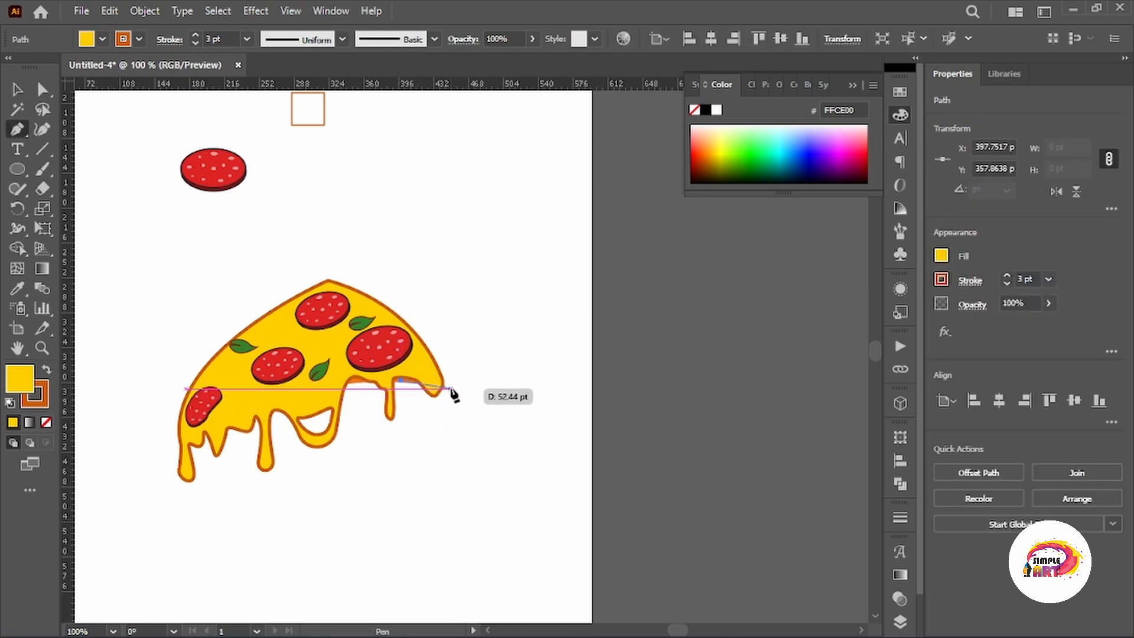
pyautogui.moveTo(452, 389)
pyautogui.mouseDown()
pyautogui.moveTo(505, 385)
pyautogui.moveTo(434, 397)
pyautogui.mouseUp()
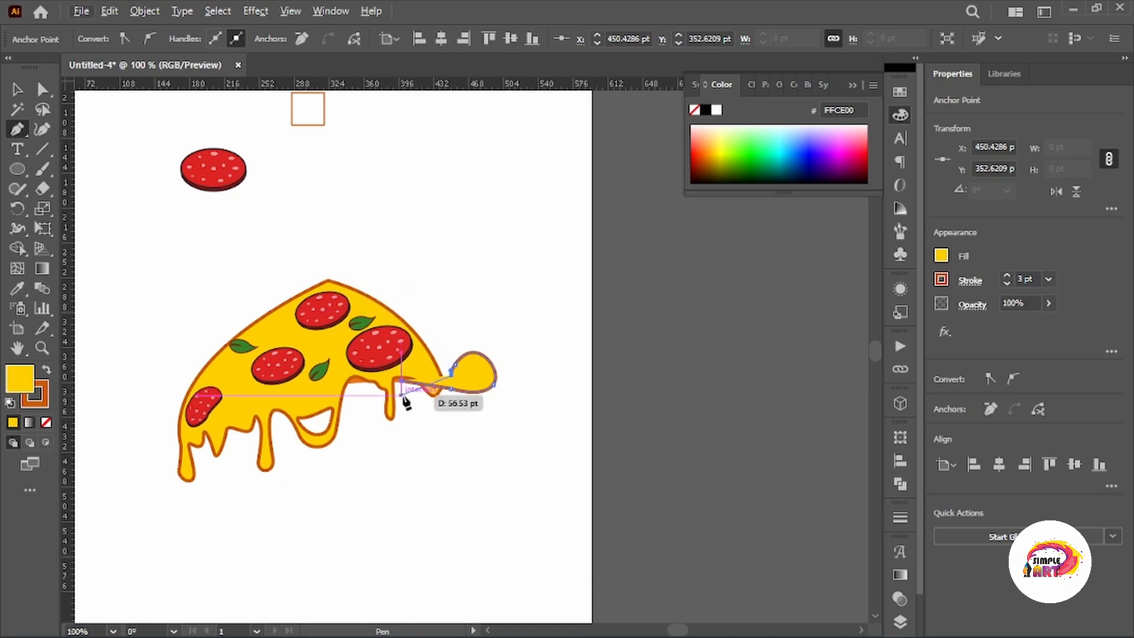
pyautogui.click(402, 381)
pyautogui.click(17, 89)
pyautogui.click(538, 357)
# Step: Adjust the anchor points and curve handles of the crust end so its knob becomes rounder and taller
pyautogui.press('a')
pyautogui.click(454, 372)
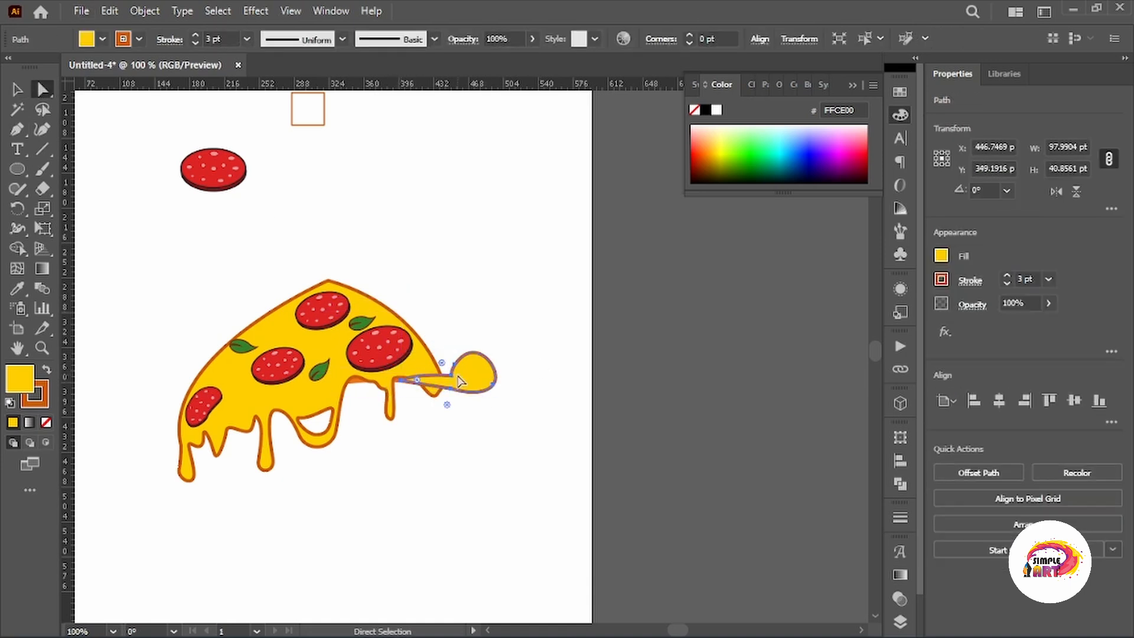
pyautogui.scroll(2, 461, 375)
pyautogui.moveTo(449, 358); pyautogui.dragTo(448, 358)
pyautogui.moveTo(491, 296); pyautogui.dragTo(487, 316)
pyautogui.click(558, 343)
pyautogui.scroll(-3, 558, 354)
pyautogui.scroll(2, 556, 355)
pyautogui.click(551, 366)
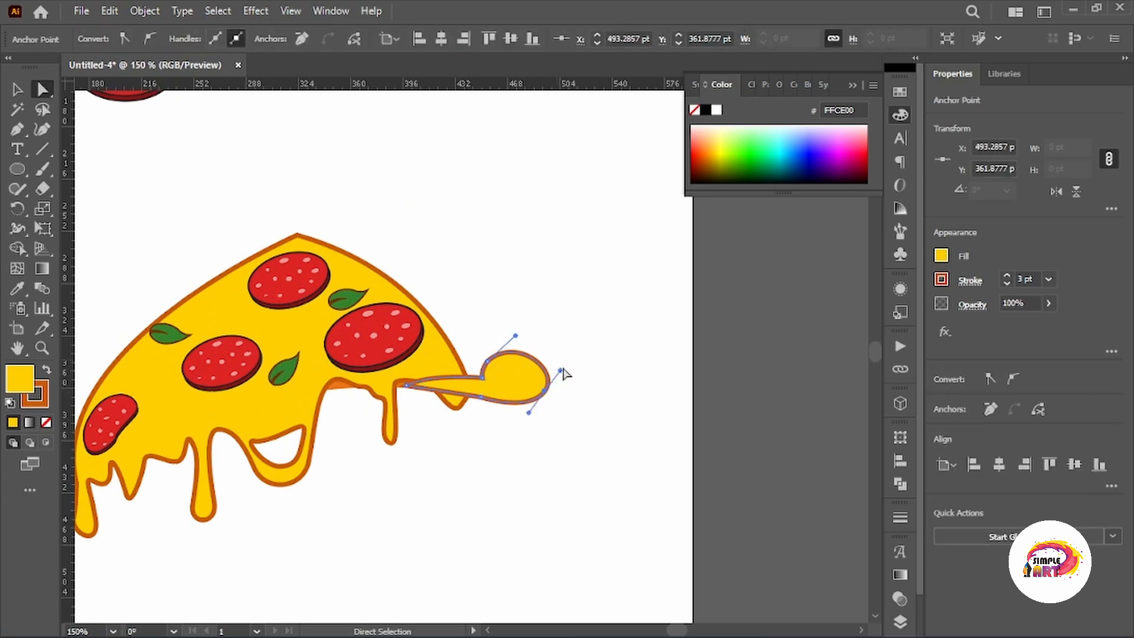
pyautogui.moveTo(487, 367); pyautogui.dragTo(485, 363)
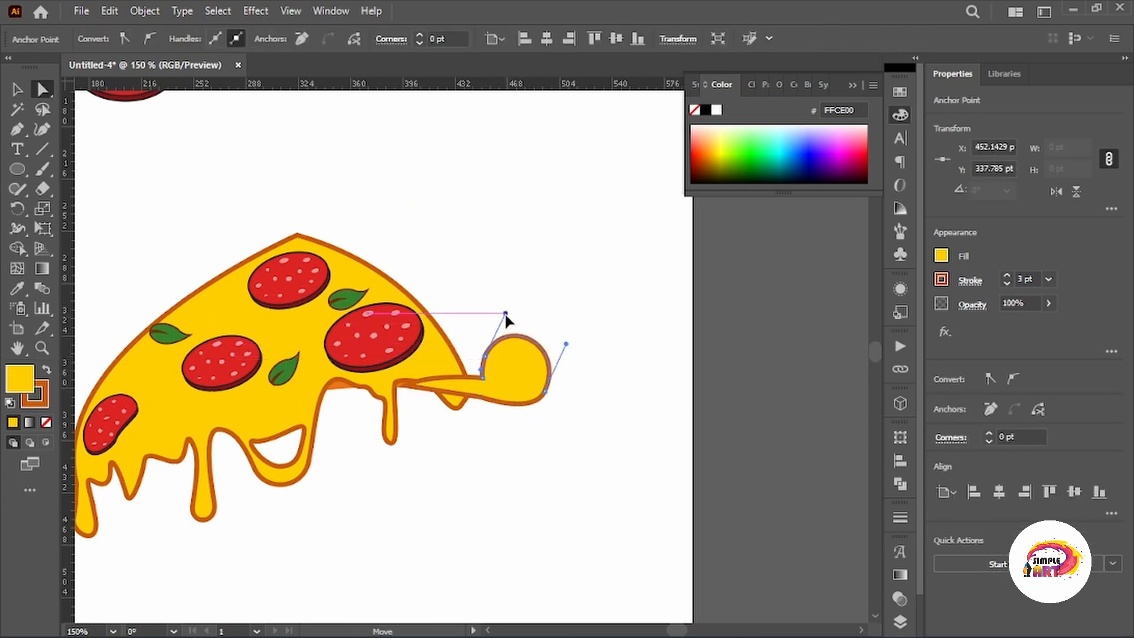
pyautogui.click(18, 90)
pyautogui.click(572, 236)
# Step: Copy the slice base's orange onto the crust-end shape and send it behind the cheese
pyautogui.scroll(-1, 573, 238)
pyautogui.moveTo(571, 237); pyautogui.dragTo(581, 277)
pyautogui.click(545, 358)
pyautogui.press('i')
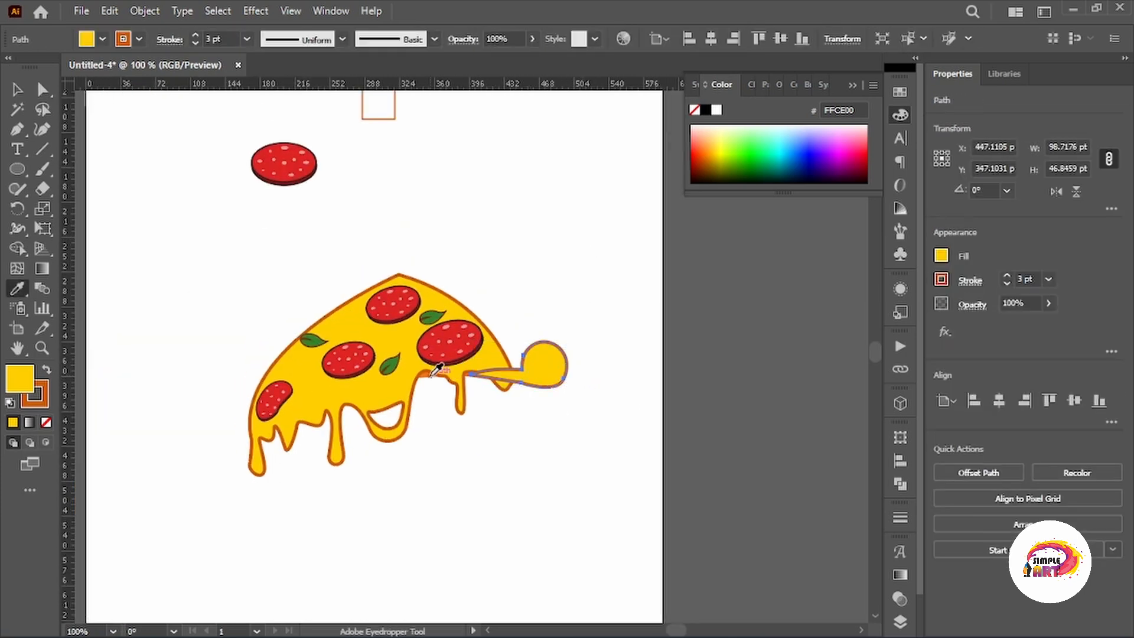
pyautogui.click(436, 375)
pyautogui.click(19, 85)
pyautogui.click(577, 365)
pyautogui.moveTo(573, 367); pyautogui.dragTo(507, 433)
pyautogui.click(499, 434)
pyautogui.hotkey('ctrl', 'shift', '[')
pyautogui.click(506, 348)
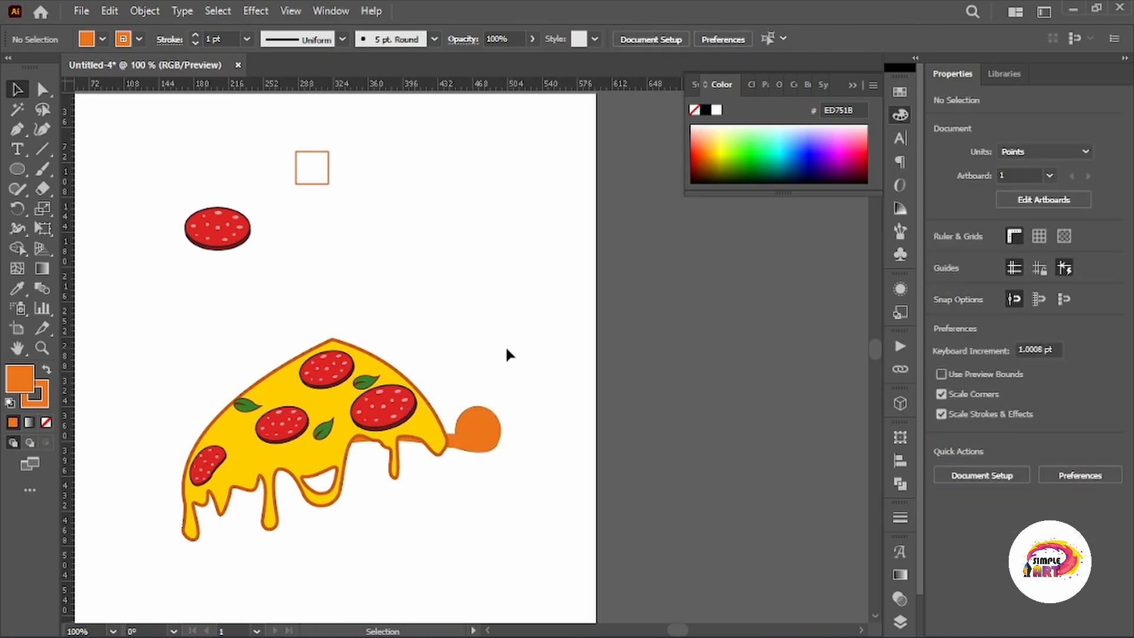
# Step: Draw a circle about 36 pt in diameter inside the rounded knob of the crust end
pyautogui.moveTo(510, 357); pyautogui.dragTo(564, 357)
pyautogui.moveTo(625, 412); pyautogui.dragTo(606, 417)
pyautogui.click(506, 445)
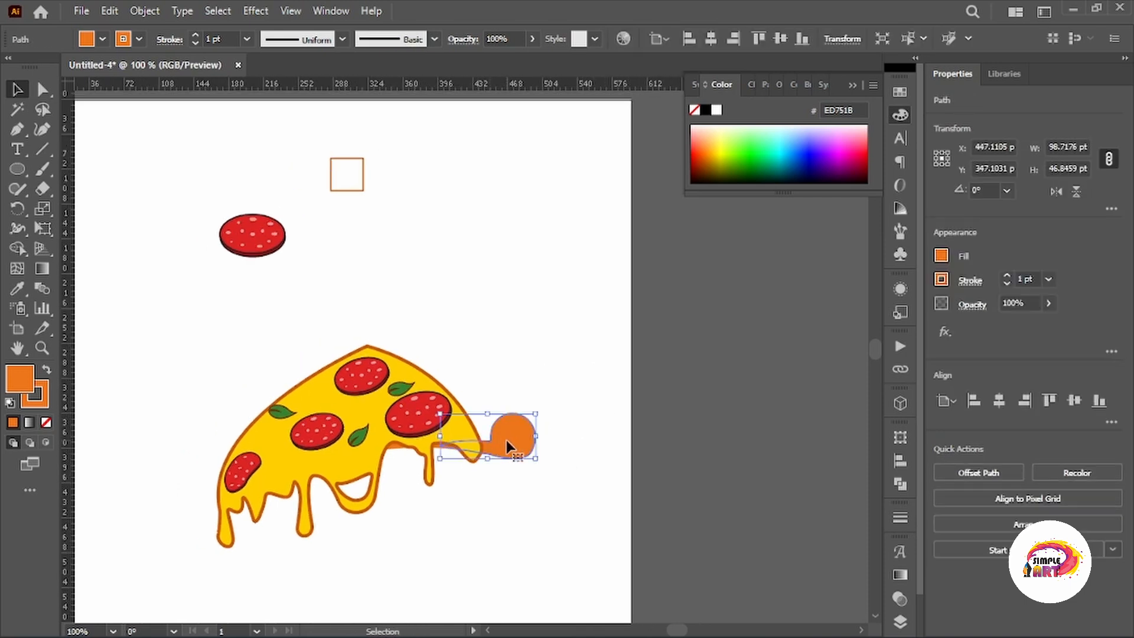
pyautogui.click(16, 170)
pyautogui.moveTo(502, 424); pyautogui.dragTo(531, 453)
pyautogui.hotkey('ctrl', '+')
pyautogui.moveTo(512, 411); pyautogui.dragTo(505, 404)
pyautogui.hotkey('ctrl', '+')
pyautogui.moveTo(533, 445); pyautogui.dragTo(589, 437)
pyautogui.hotkey('ctrl', '-')
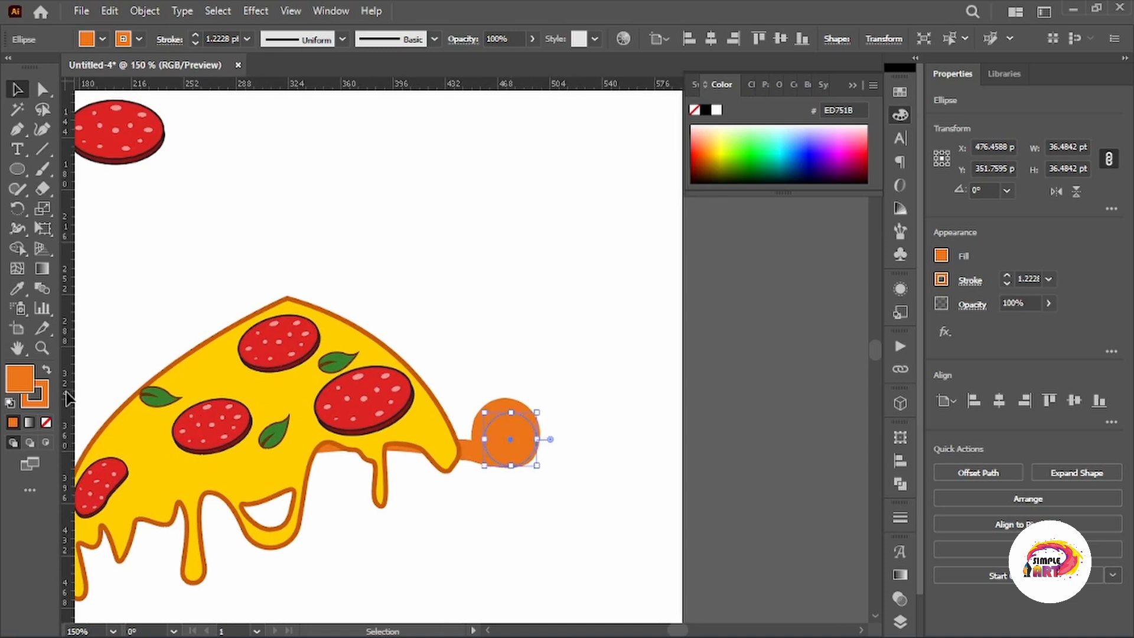
# Step: Remove the circle's stroke, fill it with light peach FFBE92 and deselect it
pyautogui.click(46, 422)
pyautogui.doubleClick(19, 378)
pyautogui.moveTo(744, 284)
pyautogui.mouseDown()
pyautogui.moveTo(712, 307)
pyautogui.moveTo(736, 276)
pyautogui.mouseUp()
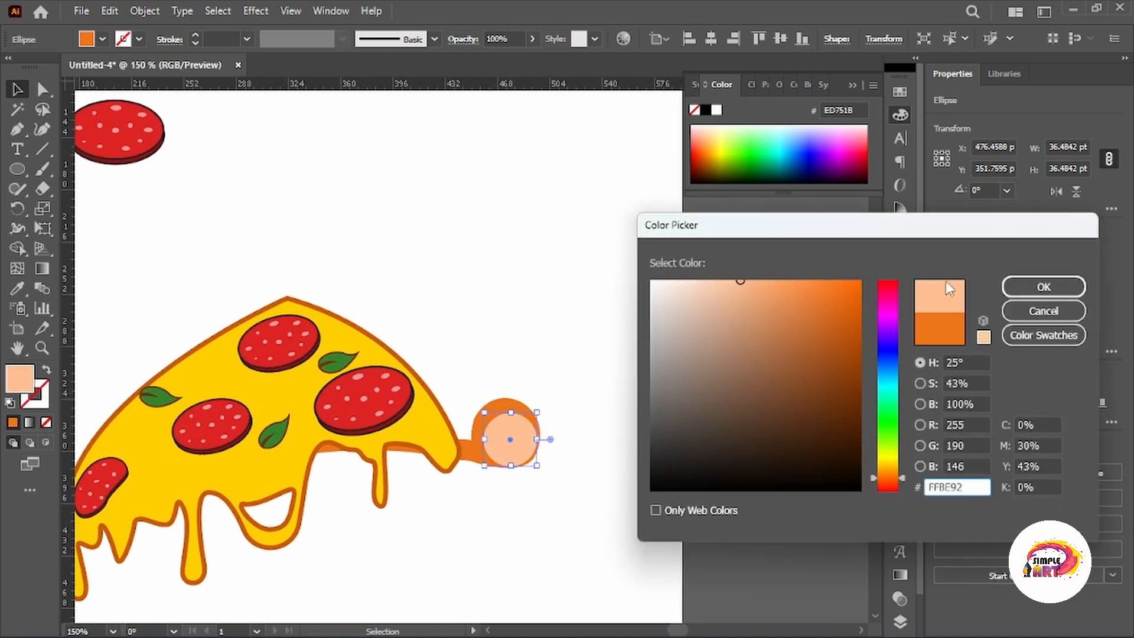
pyautogui.click(1043, 287)
pyautogui.hotkey('ctrl', 'shift', 'a')
# Step: Draw a closed pointed shading shape with the Pen tool, from the peach circle's left side to the cheese's right corner
pyautogui.scroll(1, 522, 461)
pyautogui.press('p')
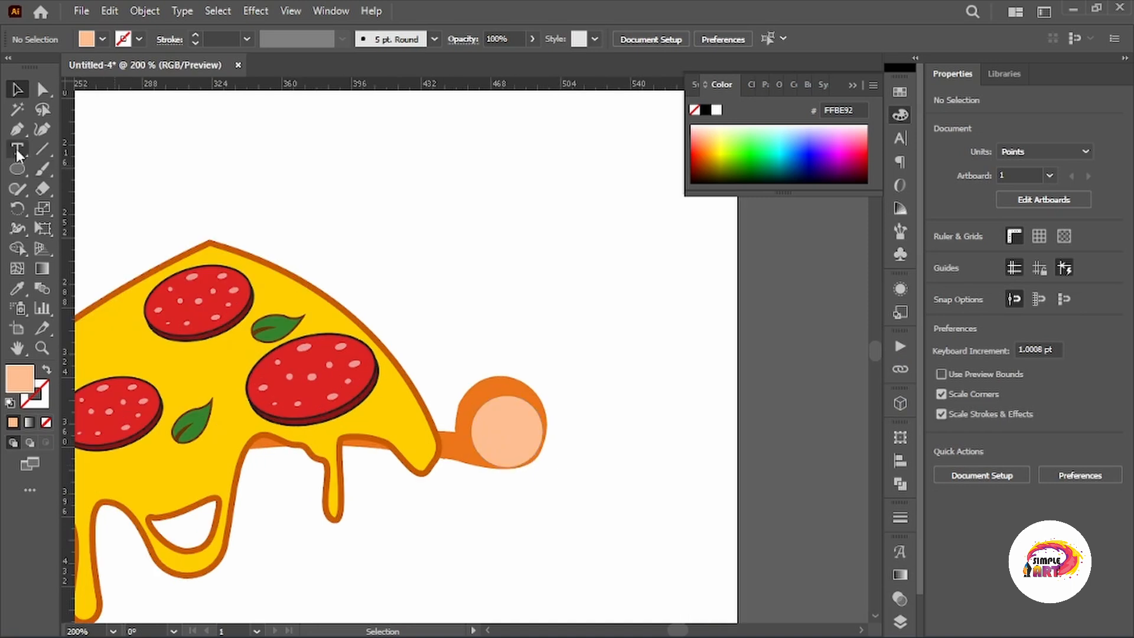
pyautogui.click(476, 412)
pyautogui.moveTo(506, 467); pyautogui.dragTo(522, 484)
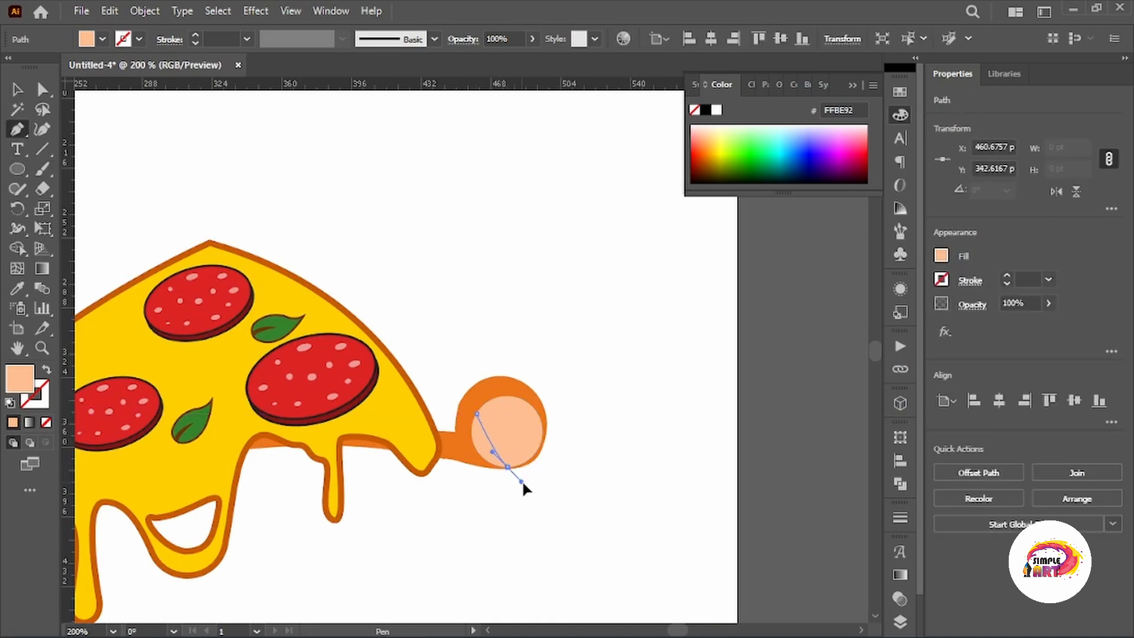
pyautogui.click(399, 447)
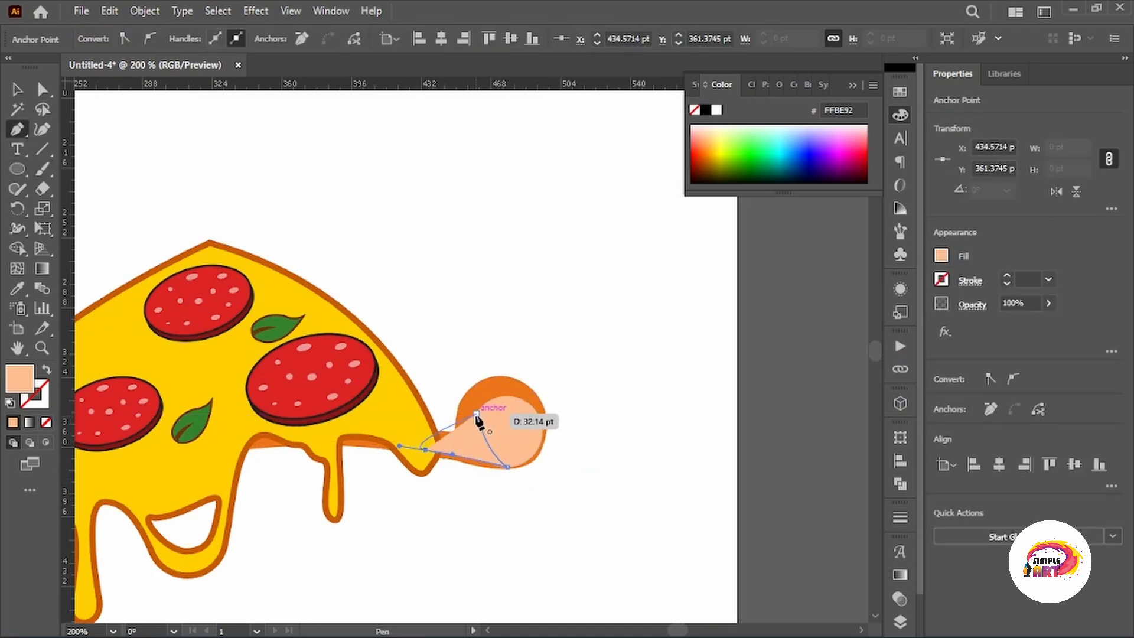
pyautogui.moveTo(484, 381); pyautogui.dragTo(484, 379)
pyautogui.press('v')
# Step: Fill the pointed shading shape with brownish orange DD8D57 and deselect it
pyautogui.doubleClick(14, 375)
pyautogui.moveTo(750, 294); pyautogui.dragTo(779, 308)
pyautogui.press('Return')
pyautogui.click(648, 299)
# Step: Fine-tune the shading shape's anchor points so its edge follows the peach circle and the crust end
pyautogui.scroll(3, 479, 465)
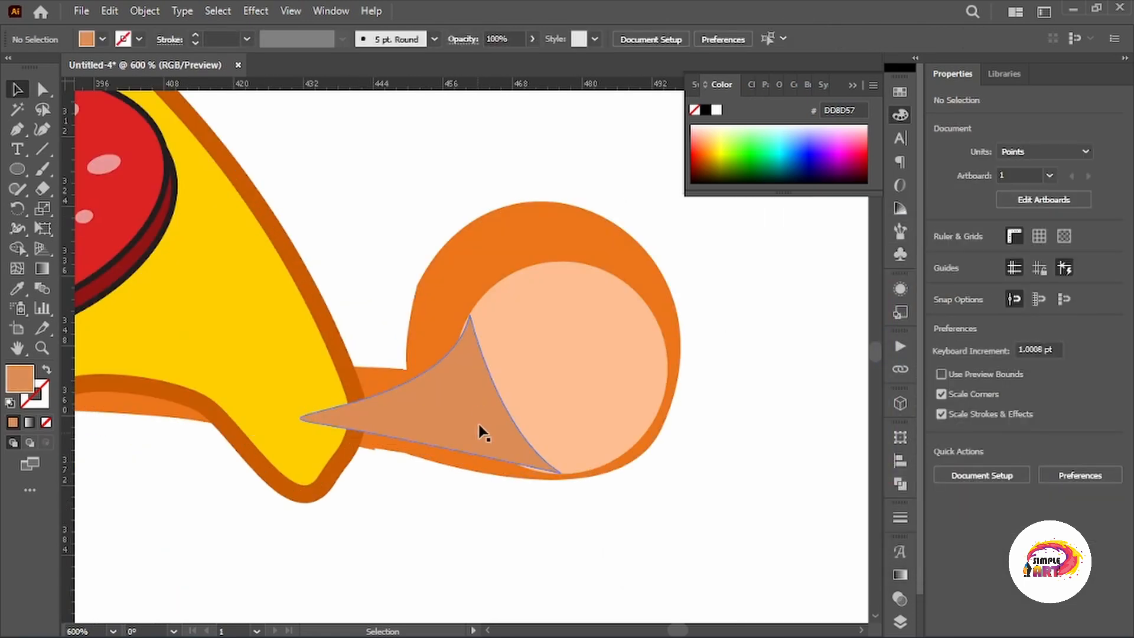
pyautogui.press('a')
pyautogui.click(481, 430)
pyautogui.moveTo(469, 314); pyautogui.dragTo(466, 319)
pyautogui.scroll(2, 523, 467)
pyautogui.moveTo(407, 235); pyautogui.dragTo(429, 267)
pyautogui.moveTo(532, 311); pyautogui.dragTo(532, 318)
pyautogui.click(654, 333)
pyautogui.scroll(-6, 655, 333)
pyautogui.moveTo(735, 352); pyautogui.dragTo(671, 428)
pyautogui.press('v')
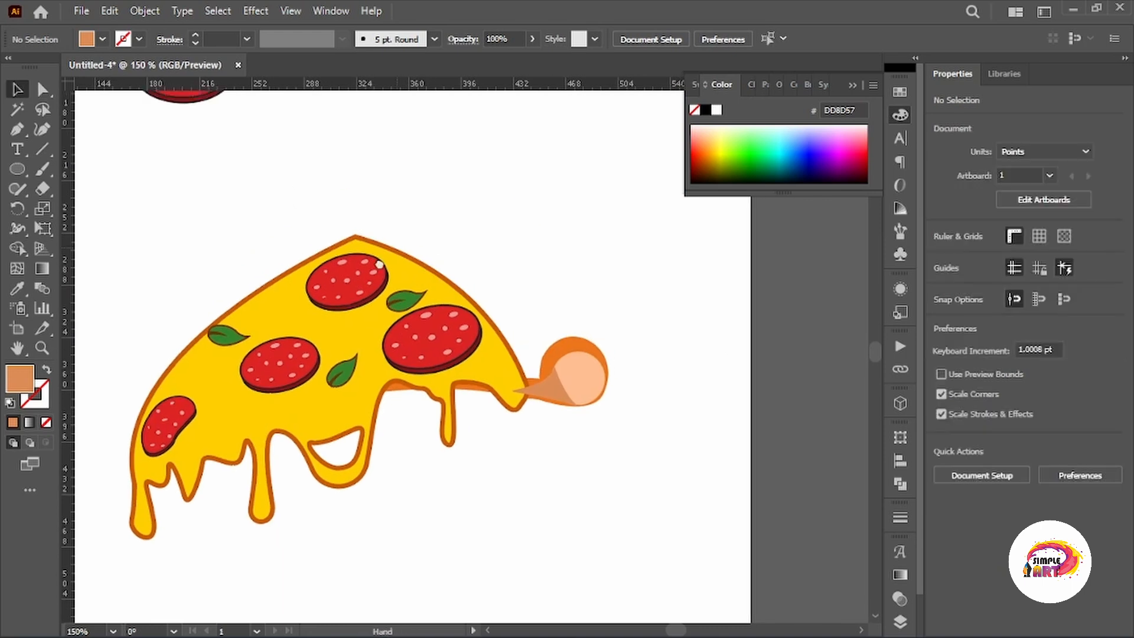
pyautogui.moveTo(380, 264); pyautogui.dragTo(317, 294)
pyautogui.click(503, 430)
pyautogui.click(536, 436)
pyautogui.click(482, 429)
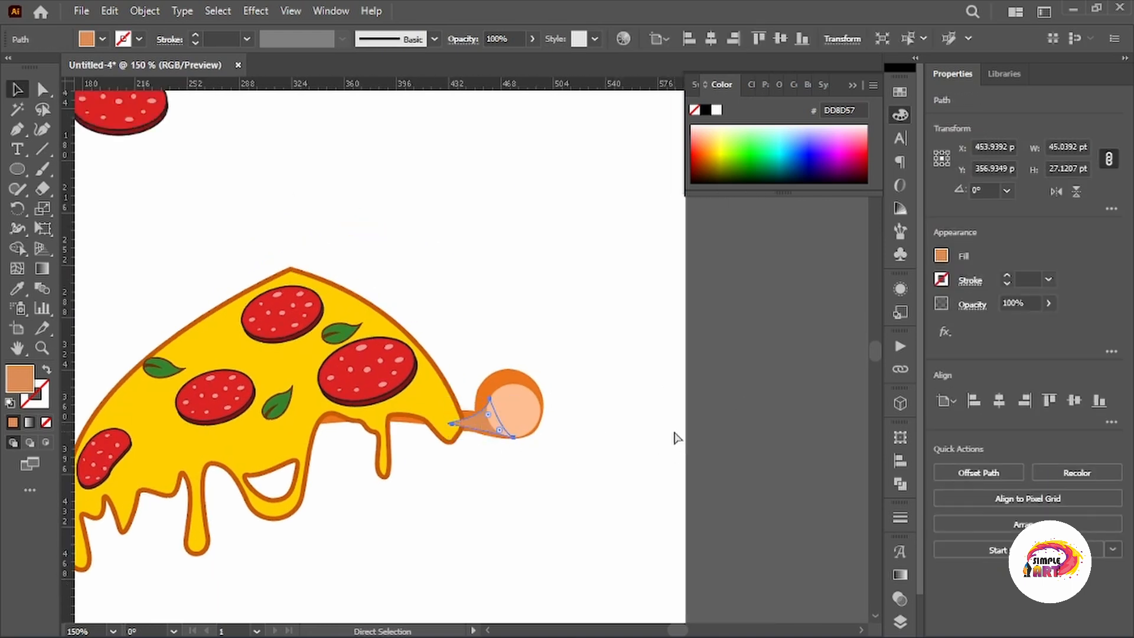
pyautogui.click(674, 434)
pyautogui.click(460, 426)
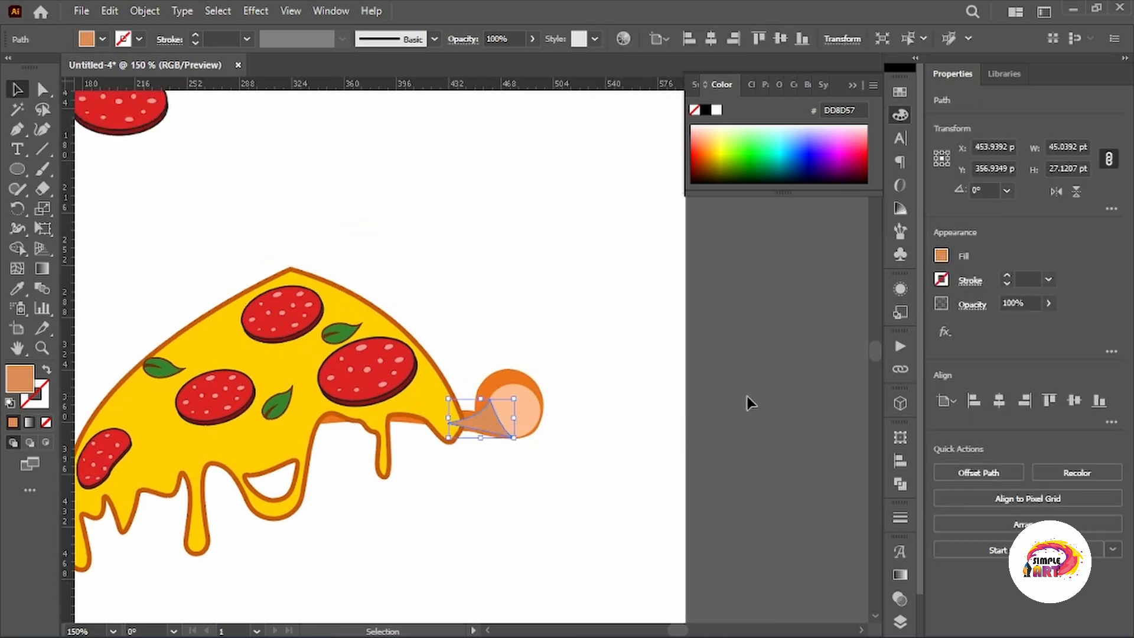
pyautogui.click(747, 397)
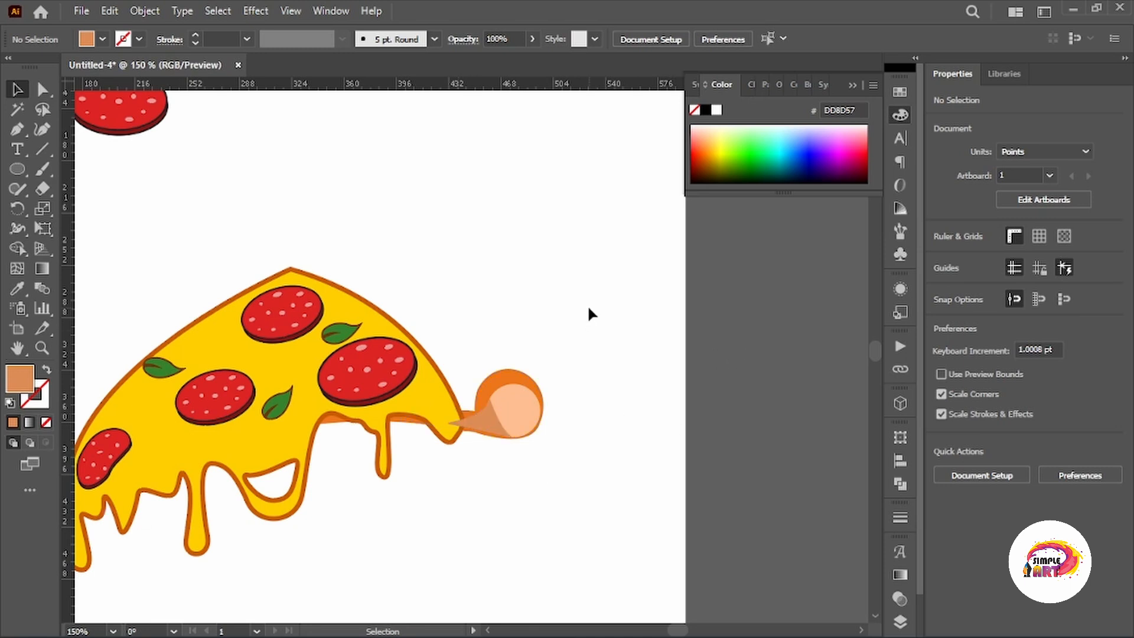
# Step: Draw a closed, curved crust shape with the Pen tool, from the peach circle along the cheese's outer edge to its peak and back
pyautogui.moveTo(589, 313); pyautogui.dragTo(608, 342)
pyautogui.press('p')
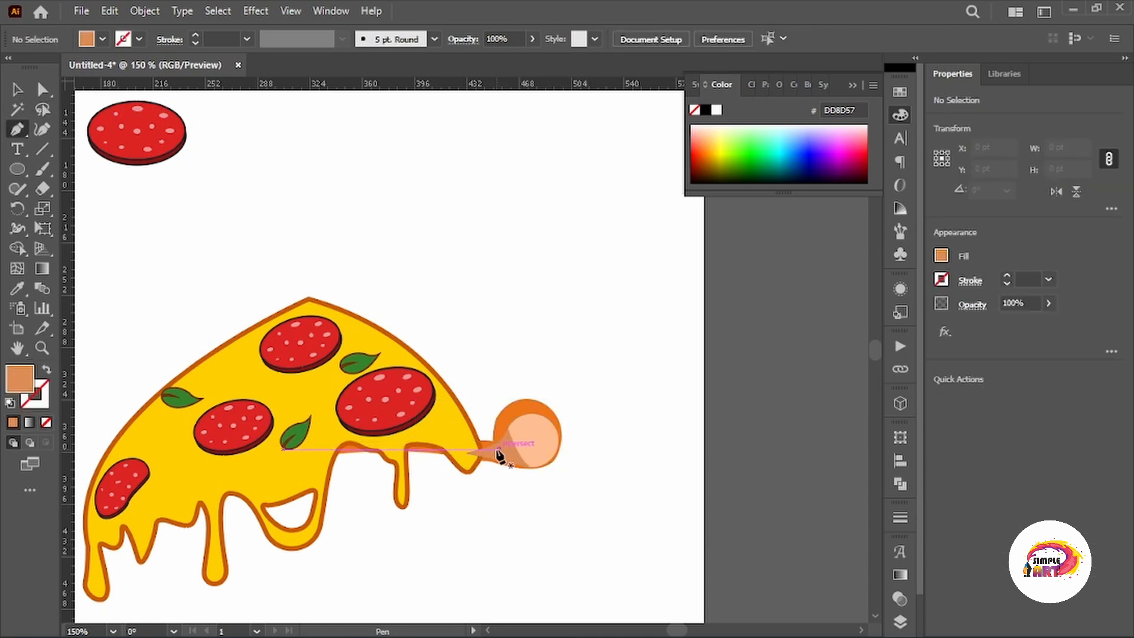
pyautogui.click(498, 449)
pyautogui.moveTo(312, 292); pyautogui.dragTo(356, 293)
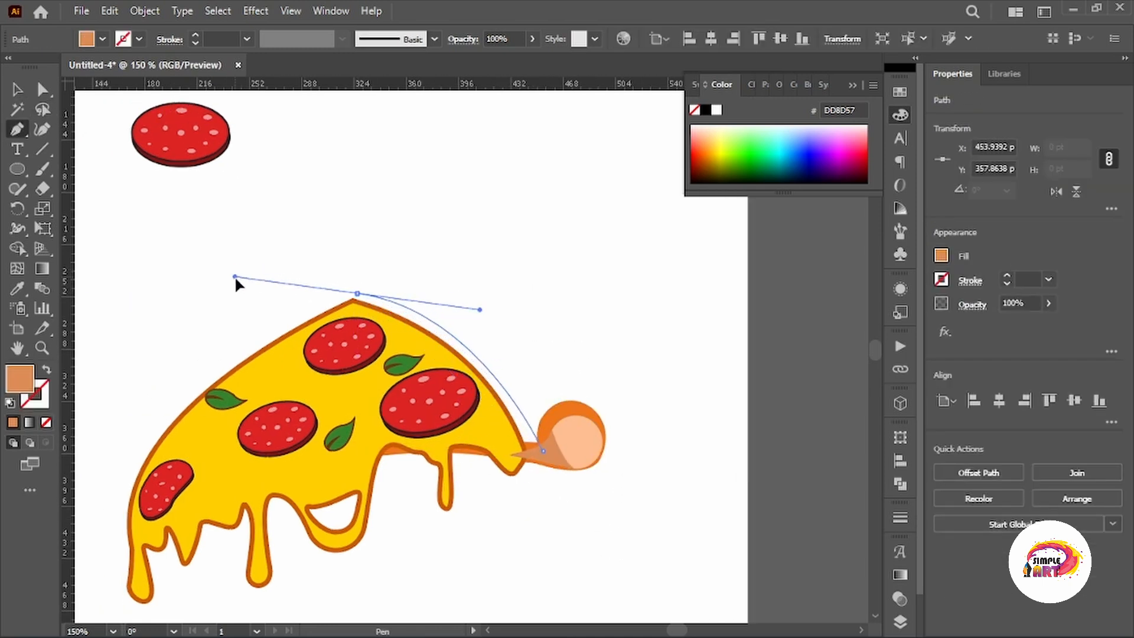
pyautogui.moveTo(235, 279); pyautogui.dragTo(213, 274)
pyautogui.click(358, 294)
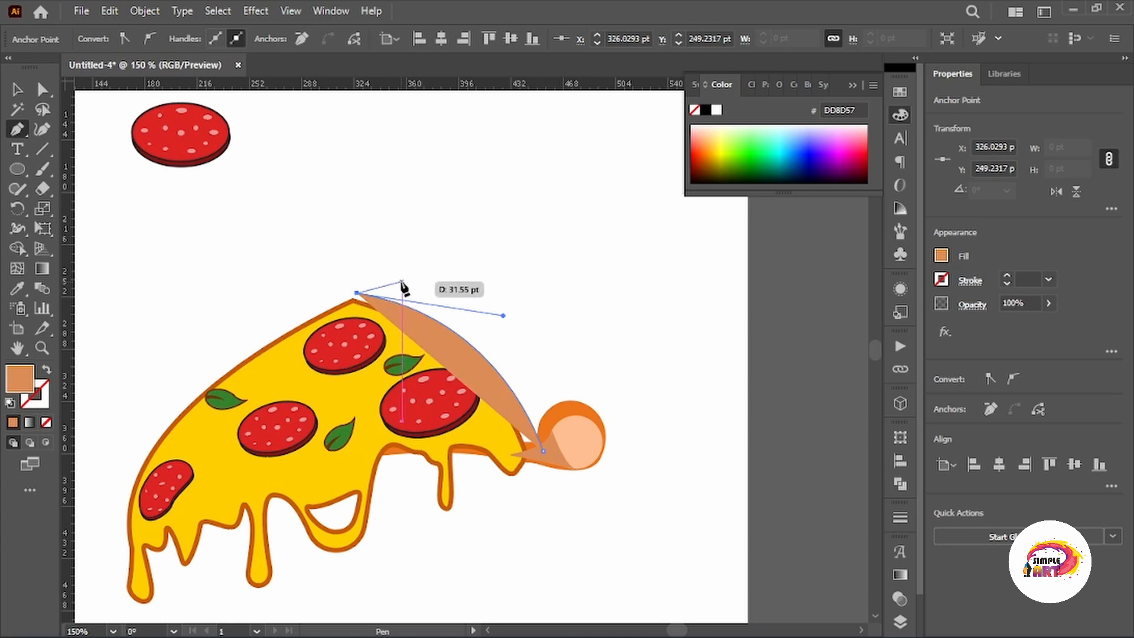
pyautogui.moveTo(394, 279); pyautogui.dragTo(511, 311)
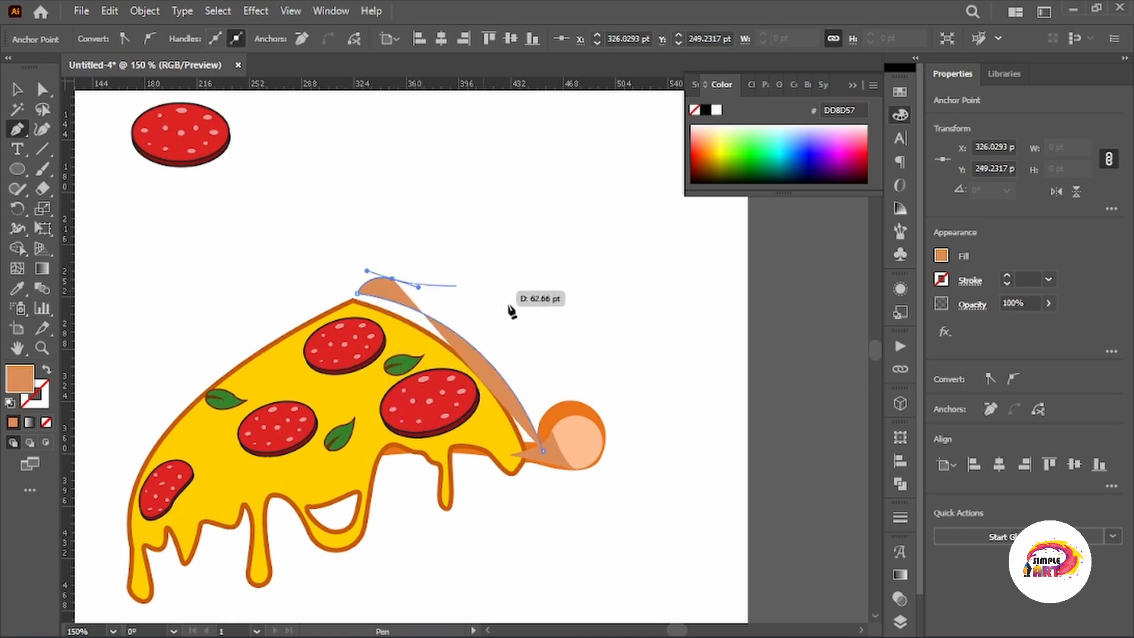
pyautogui.moveTo(605, 438); pyautogui.dragTo(629, 543)
pyautogui.click(606, 438)
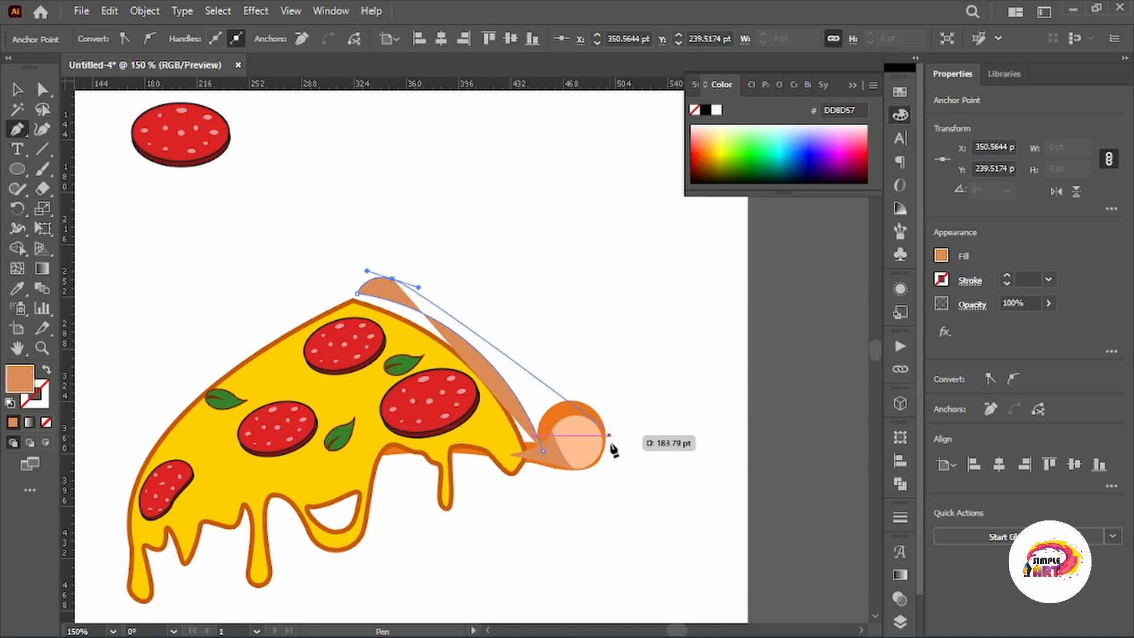
pyautogui.moveTo(594, 461); pyautogui.dragTo(511, 541)
pyautogui.click(593, 462)
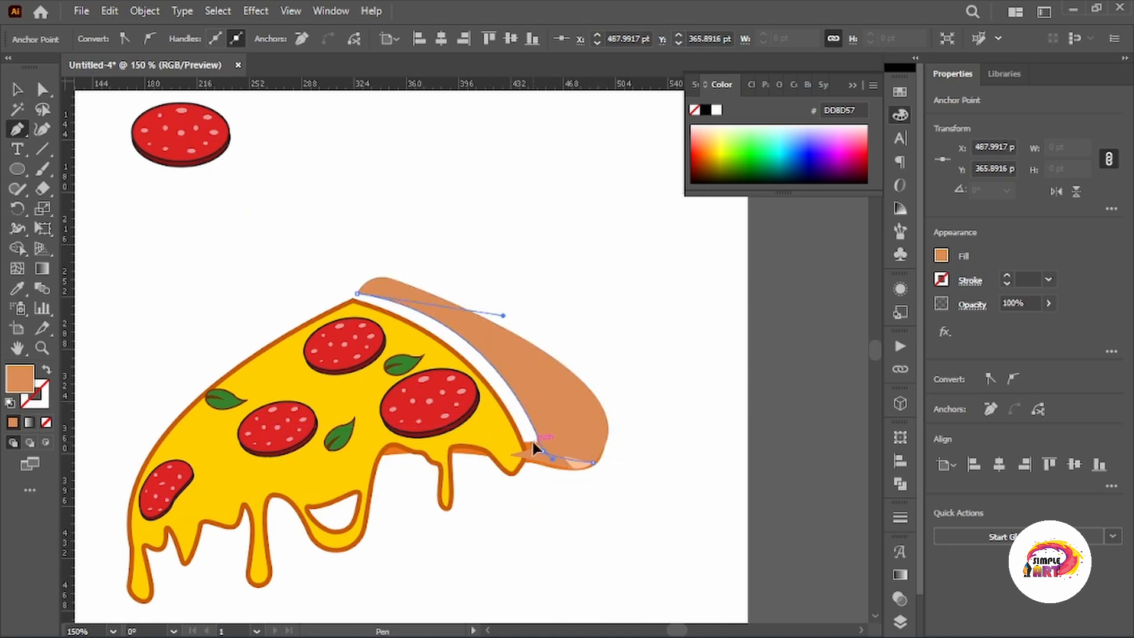
pyautogui.moveTo(533, 441); pyautogui.dragTo(533, 441)
pyautogui.hotkey('ctrl', 'shift', 'a')
# Step: Send the new crust shape behind all other artwork and deselect it
pyautogui.click(18, 89)
pyautogui.click(470, 327)
pyautogui.hotkey('ctrl', 'shift', '[')
pyautogui.click(570, 264)
pyautogui.scroll(-2, 570, 265)
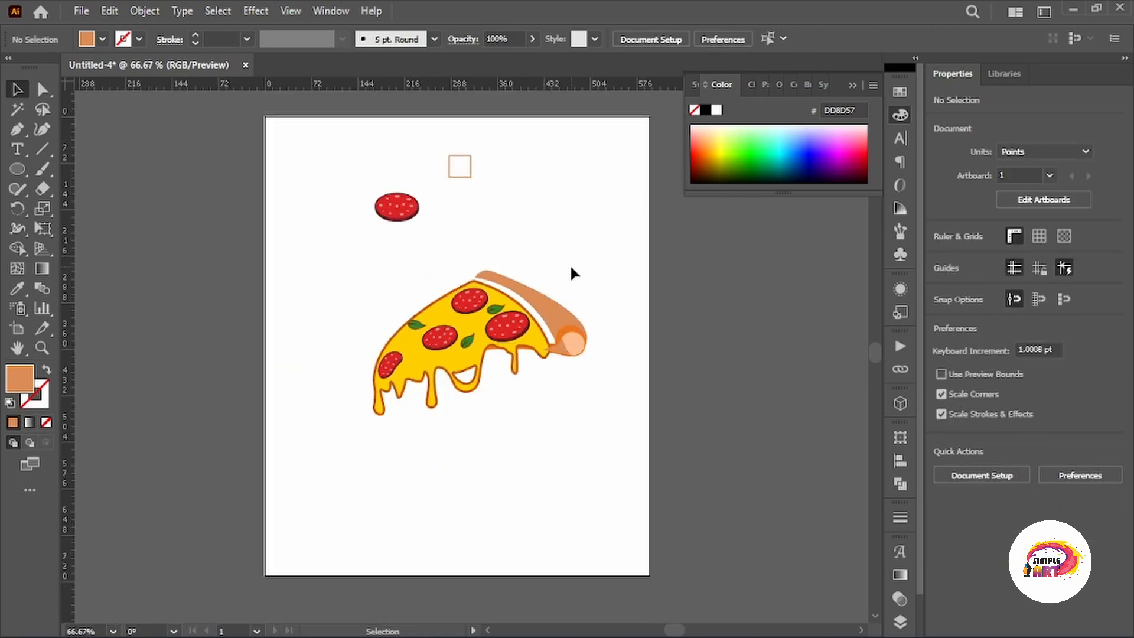
pyautogui.scroll(2, 569, 264)
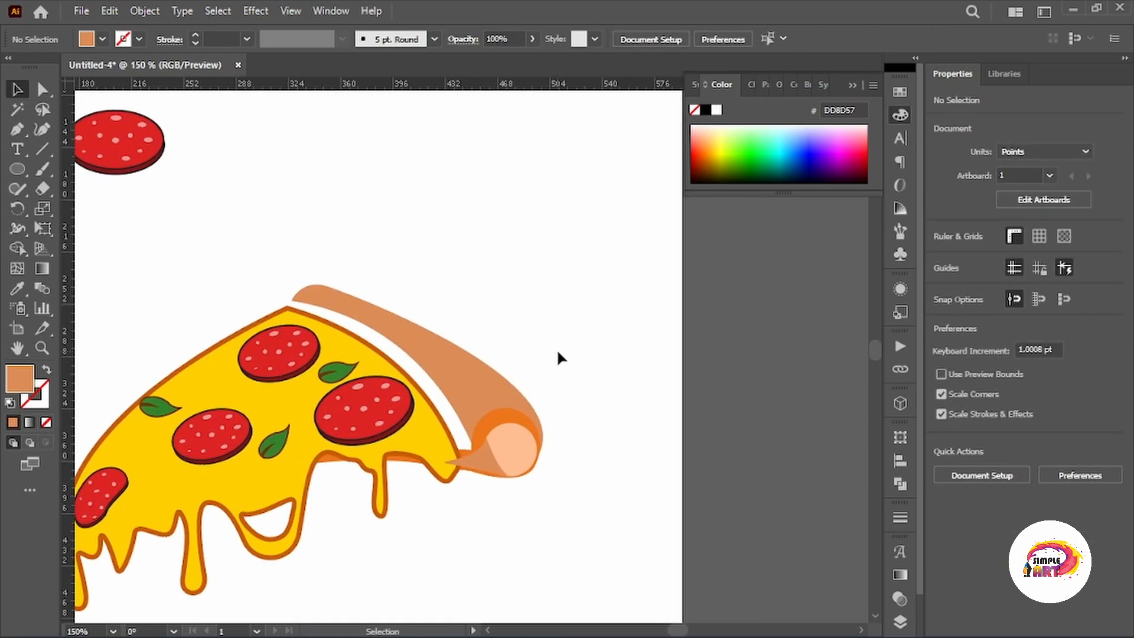
# Step: Fill the crust shape with orange ED751B sampled from the crust end around the peach circle and deselect it
pyautogui.click(461, 349)
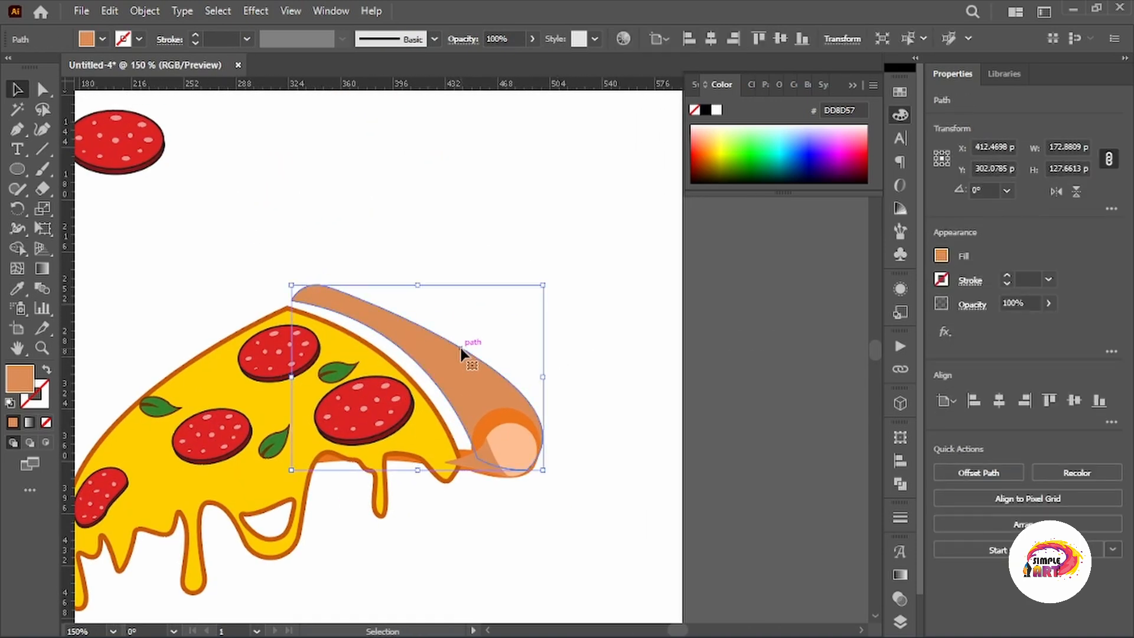
pyautogui.click(649, 387)
pyautogui.click(430, 356)
pyautogui.press('i')
pyautogui.click(504, 416)
pyautogui.press('v')
pyautogui.click(623, 384)
pyautogui.scroll(-1, 626, 402)
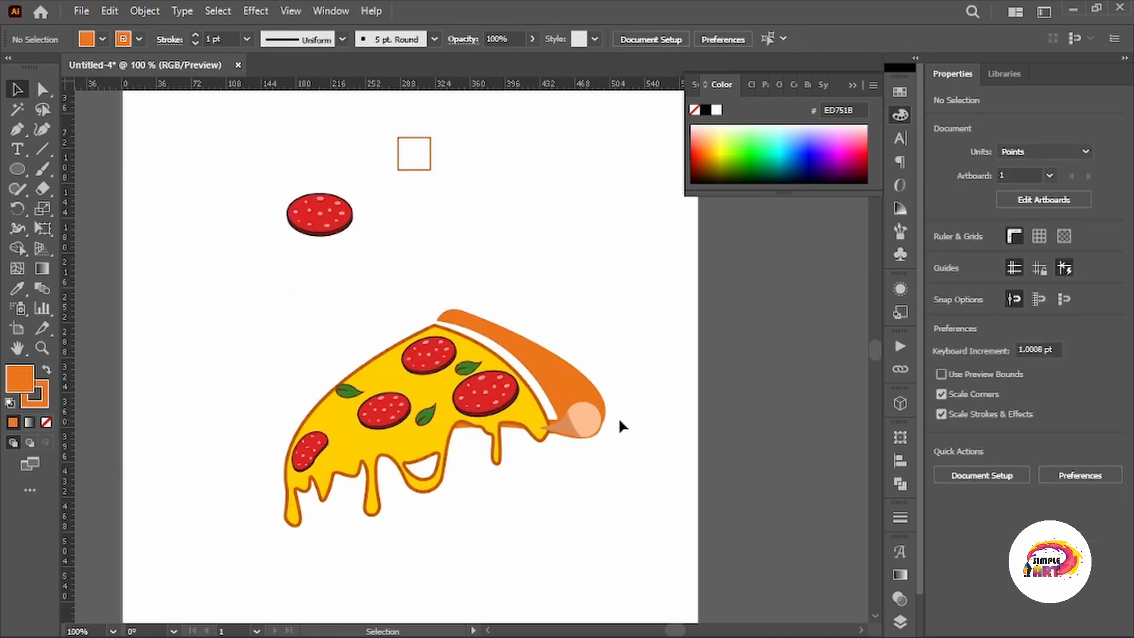
# Step: Reshape the brownish pointed shading shape by adjusting its anchor points and handles where it meets the crust's inner edge and the peach circle
pyautogui.scroll(1, 621, 421)
pyautogui.click(572, 429)
pyautogui.hotkey('ctrl', 'alt', '2')
pyautogui.click(777, 502)
pyautogui.click(557, 401)
pyautogui.moveTo(565, 393); pyautogui.dragTo(566, 409)
pyautogui.scroll(1, 579, 420)
pyautogui.click(510, 436)
pyautogui.scroll(3, 534, 425)
pyautogui.moveTo(495, 364); pyautogui.dragTo(517, 346)
pyautogui.press('a')
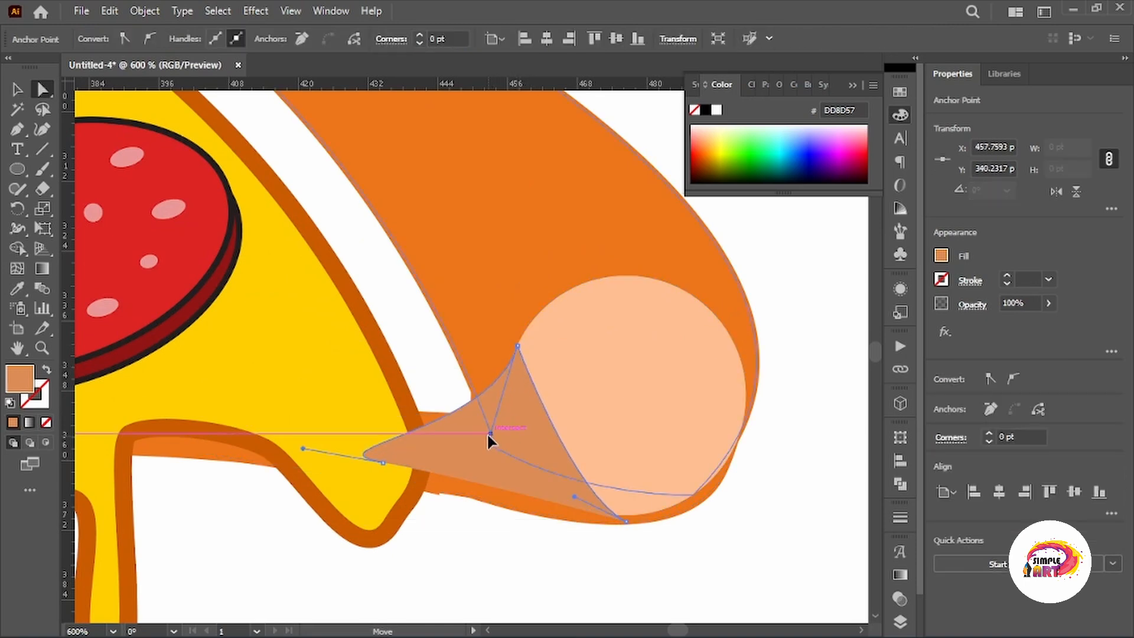
pyautogui.moveTo(480, 463); pyautogui.dragTo(480, 464)
pyautogui.scroll(-2, 479, 464)
pyautogui.click(610, 477)
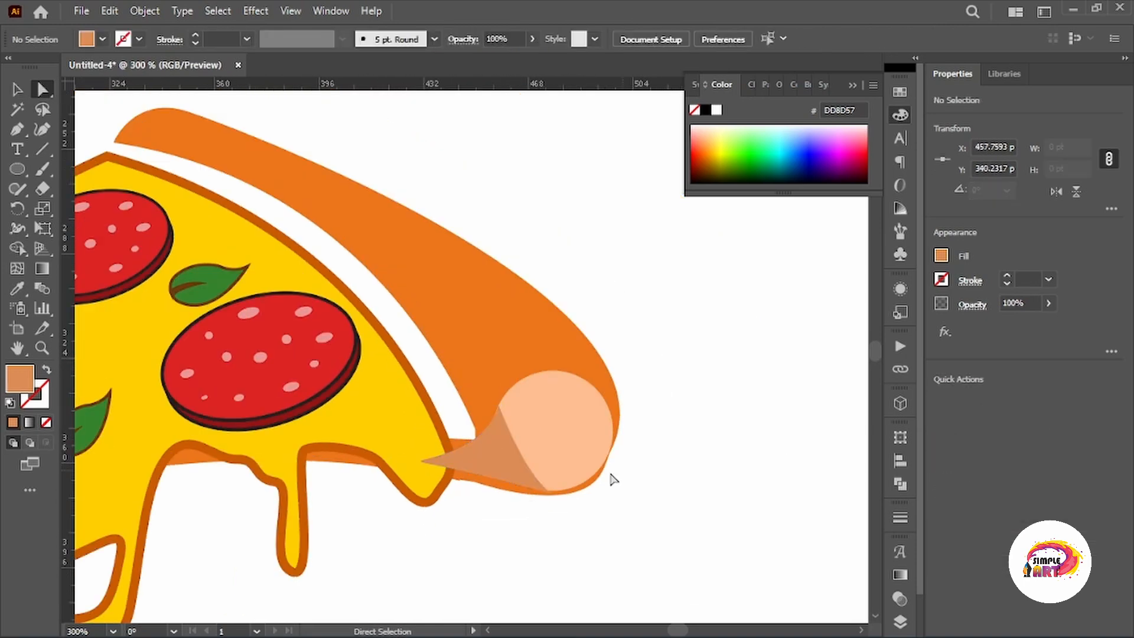
# Step: Draw a closed, narrow shadow strip with the Pen tool along the crust's inner edge, from its upper tip to the peach circle
pyautogui.scroll(-2, 594, 480)
pyautogui.press('v')
pyautogui.scroll(-1, 710, 322)
pyautogui.scroll(-2, 732, 310)
pyautogui.moveTo(743, 314); pyautogui.dragTo(678, 366)
pyautogui.scroll(3, 513, 314)
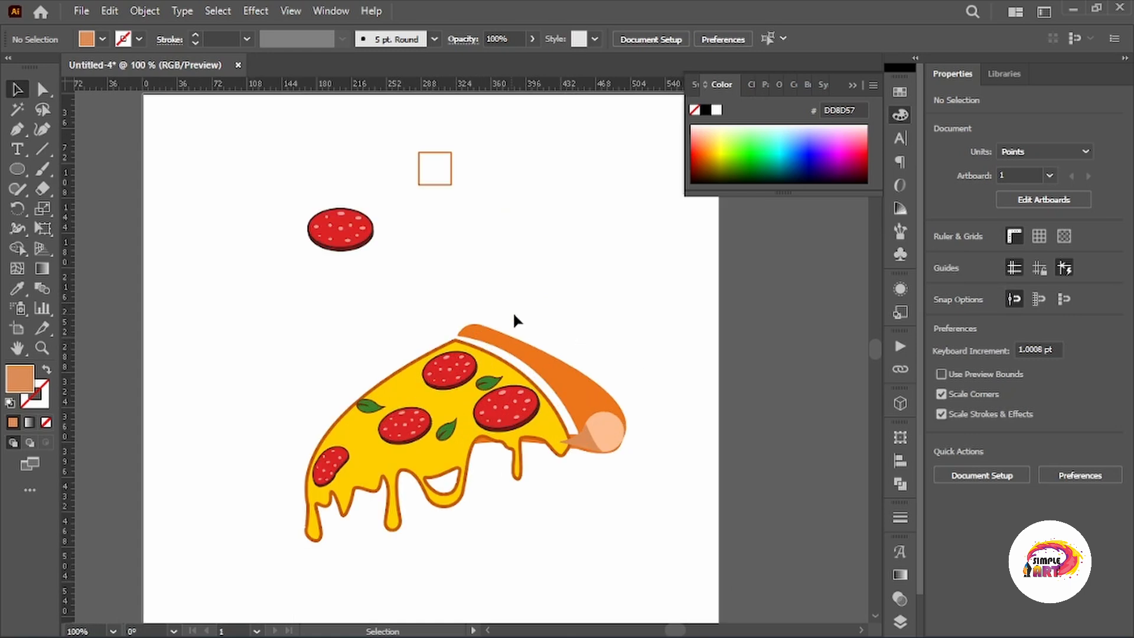
pyautogui.click(16, 129)
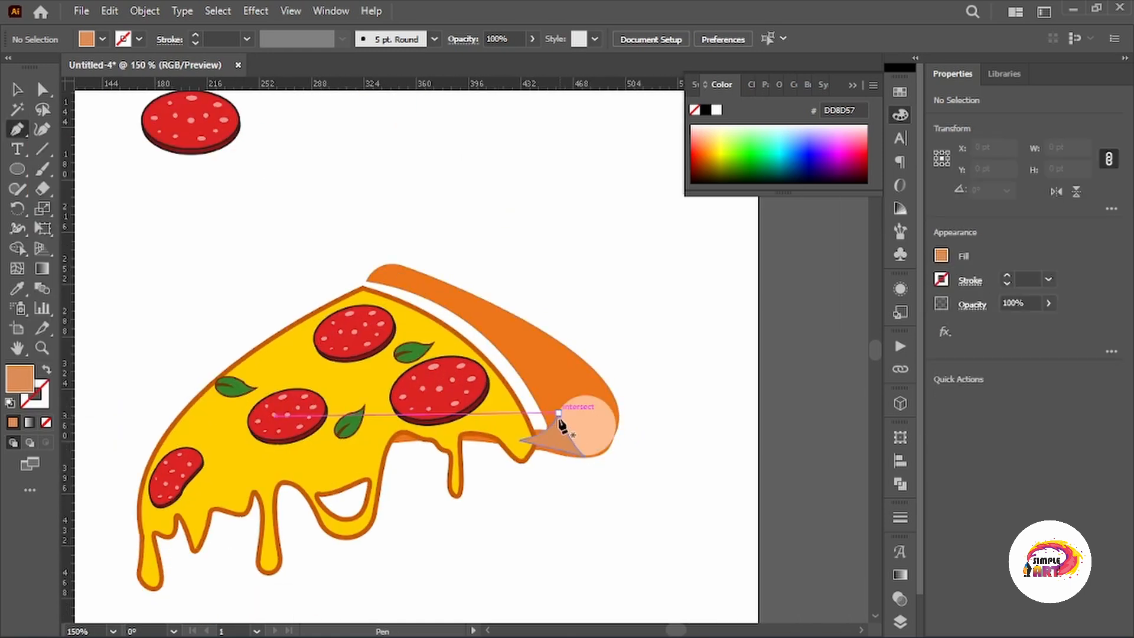
pyautogui.click(370, 276)
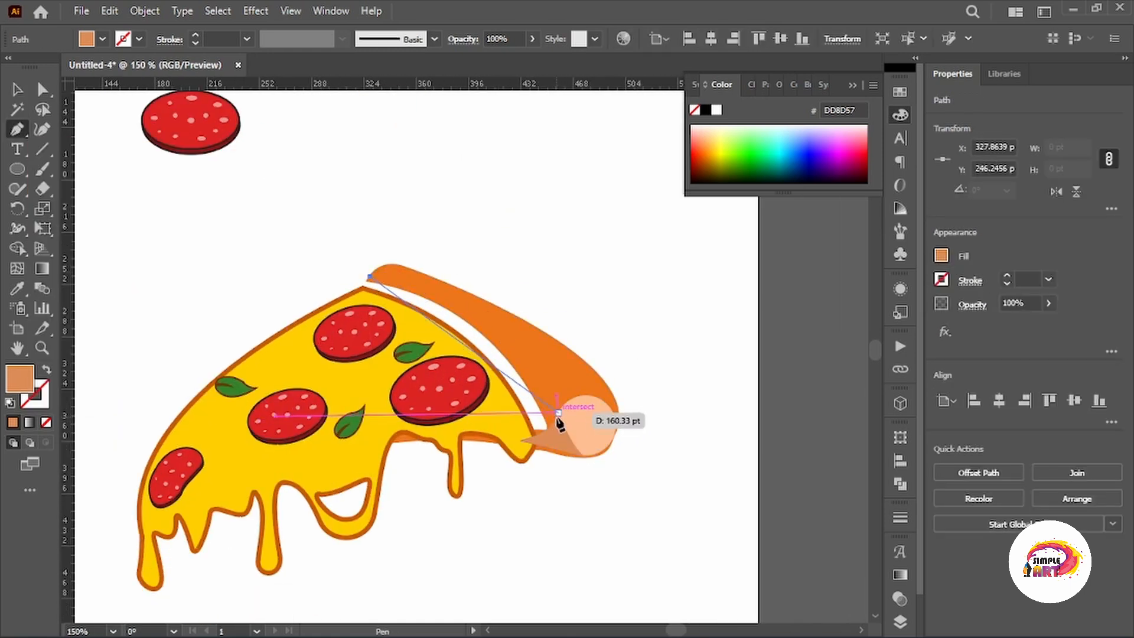
pyautogui.moveTo(630, 542)
pyautogui.mouseDown()
pyautogui.moveTo(640, 555)
pyautogui.moveTo(627, 557)
pyautogui.mouseUp()
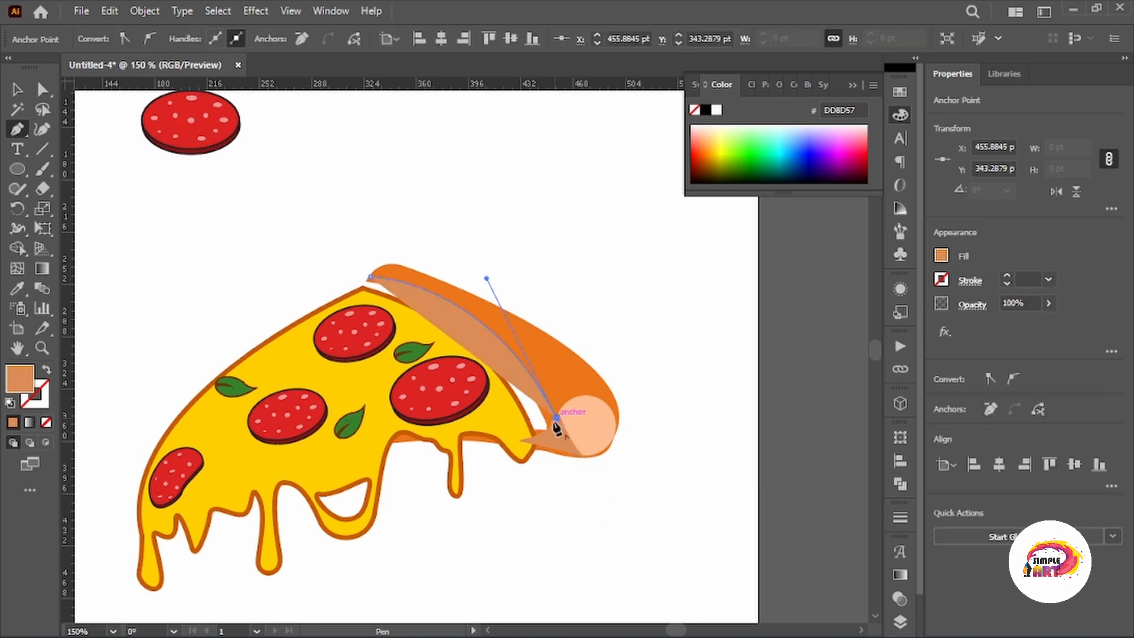
pyautogui.click(45, 371)
pyautogui.scroll(1, 532, 428)
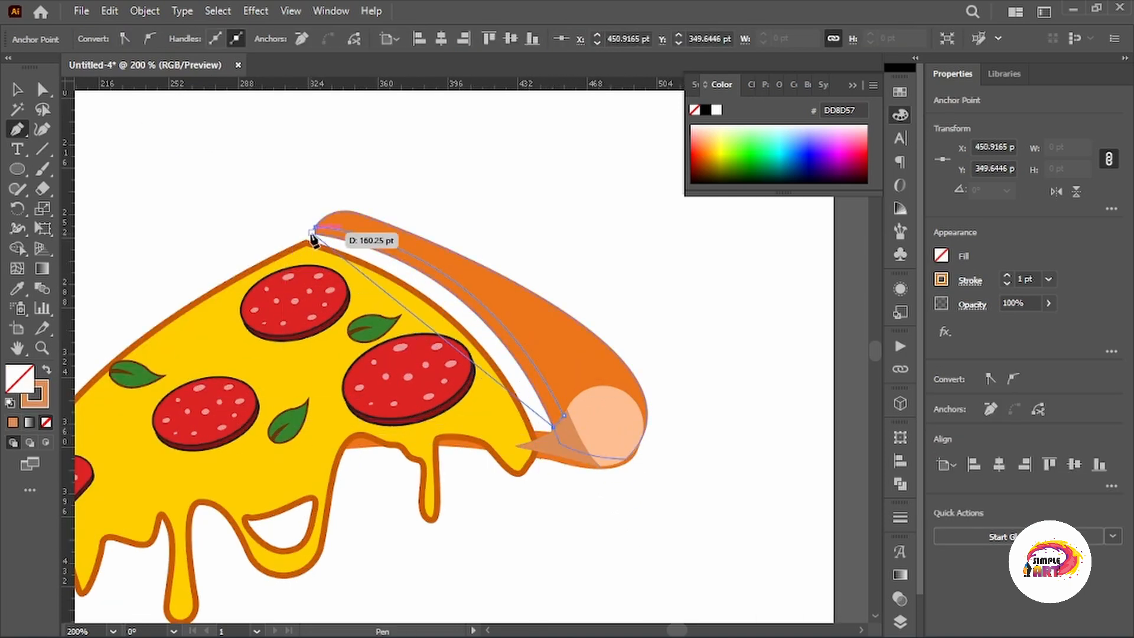
pyautogui.moveTo(315, 229); pyautogui.dragTo(124, 193)
pyautogui.moveTo(313, 233); pyautogui.dragTo(310, 236)
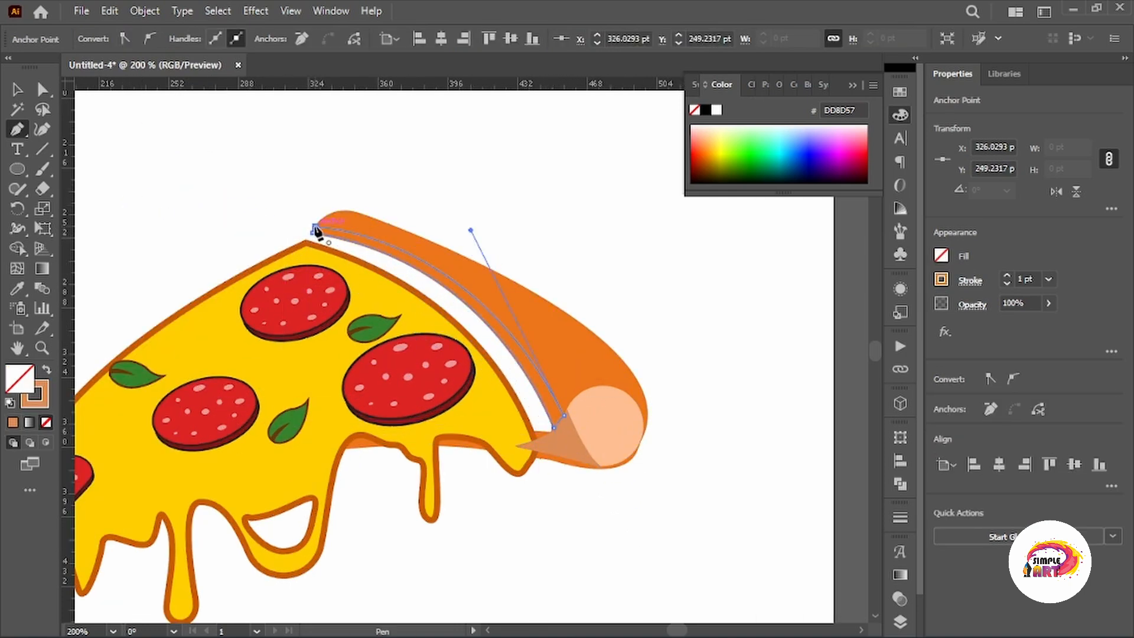
# Step: Remove the shadow strip's stroke, fill it with dark orange C15D1A and deselect it
pyautogui.click(46, 371)
pyautogui.press('i')
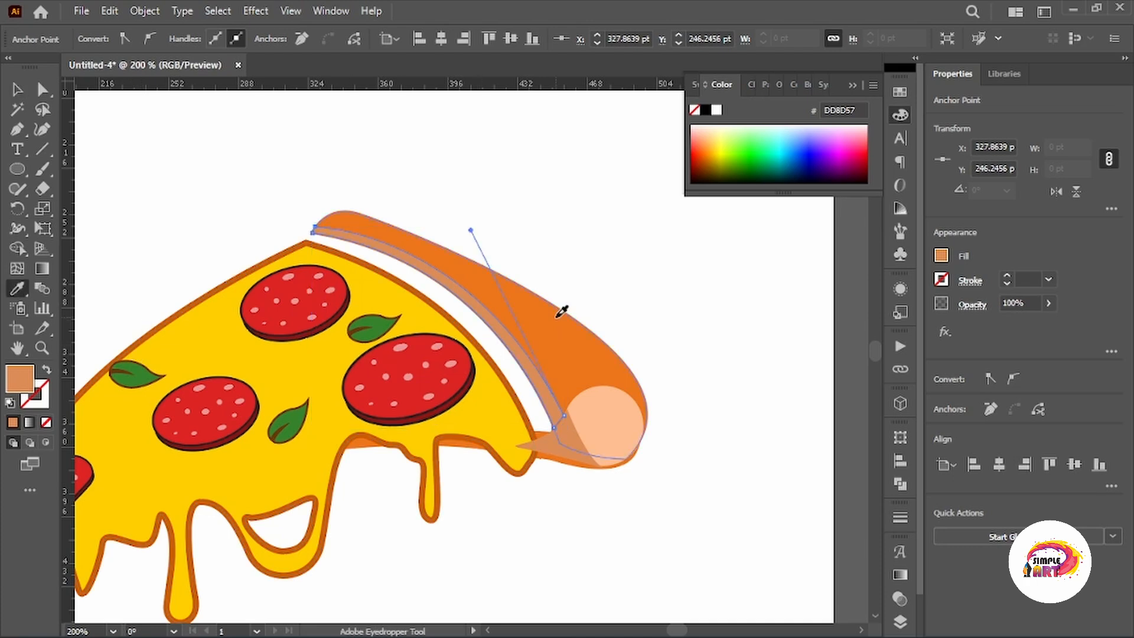
pyautogui.click(561, 309)
pyautogui.doubleClick(21, 379)
pyautogui.click(834, 331)
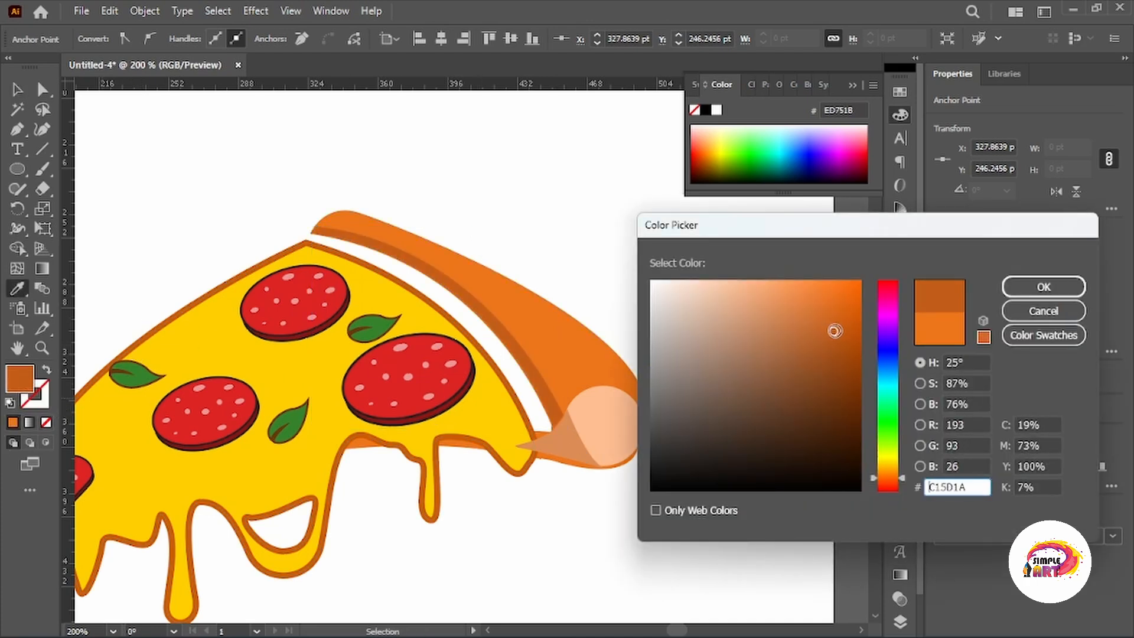
pyautogui.click(1043, 287)
pyautogui.hotkey('ctrl', '-')
pyautogui.hotkey('ctrl', '-')
pyautogui.hotkey('ctrl', '-')
pyautogui.hotkey('ctrl', '-')
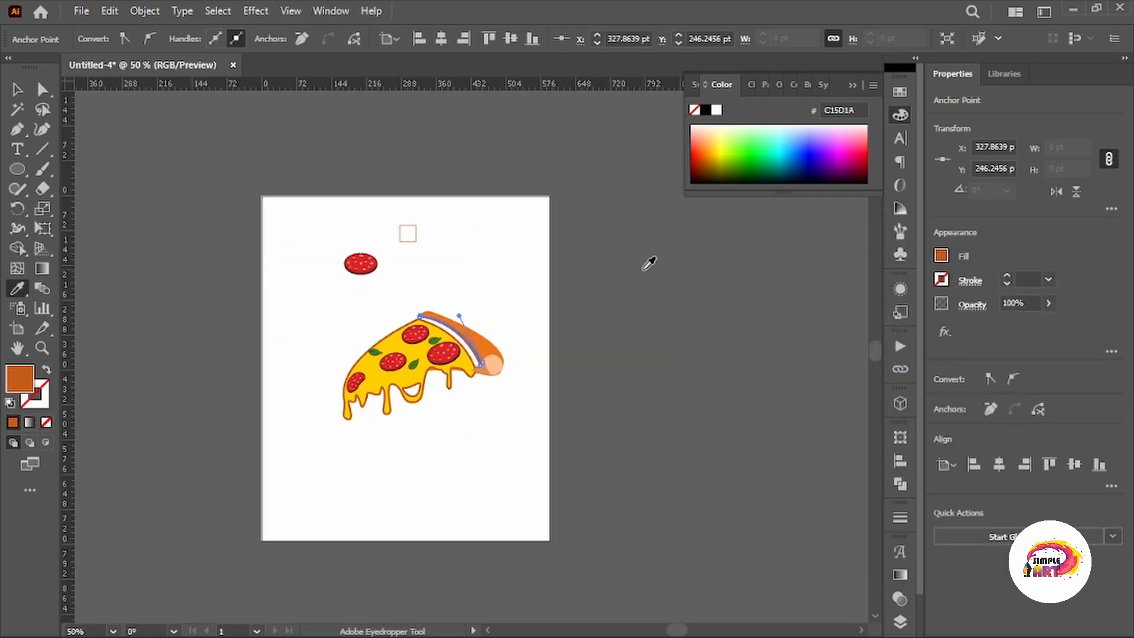
pyautogui.click(192, 151)
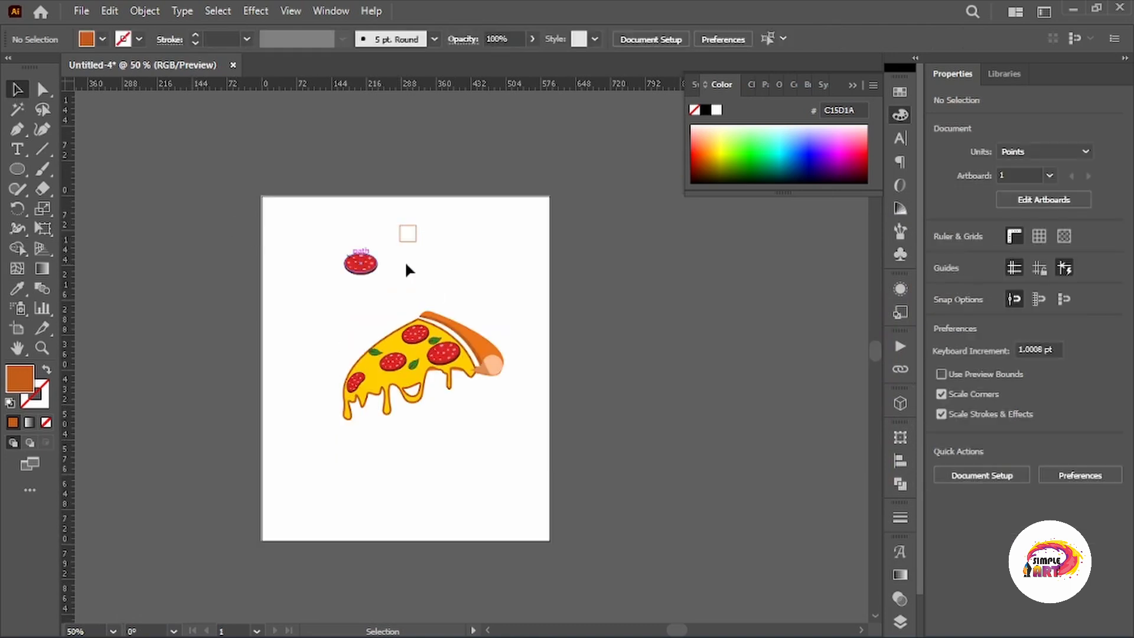
# Step: Adjust the shadow strip's anchor point and curve handle so its end meets the peach circle and brownish shading
pyautogui.hotkey('ctrl', '+')
pyautogui.hotkey('ctrl', '+')
pyautogui.hotkey('ctrl', '+')
pyautogui.hotkey('ctrl', '+')
pyautogui.click(522, 394)
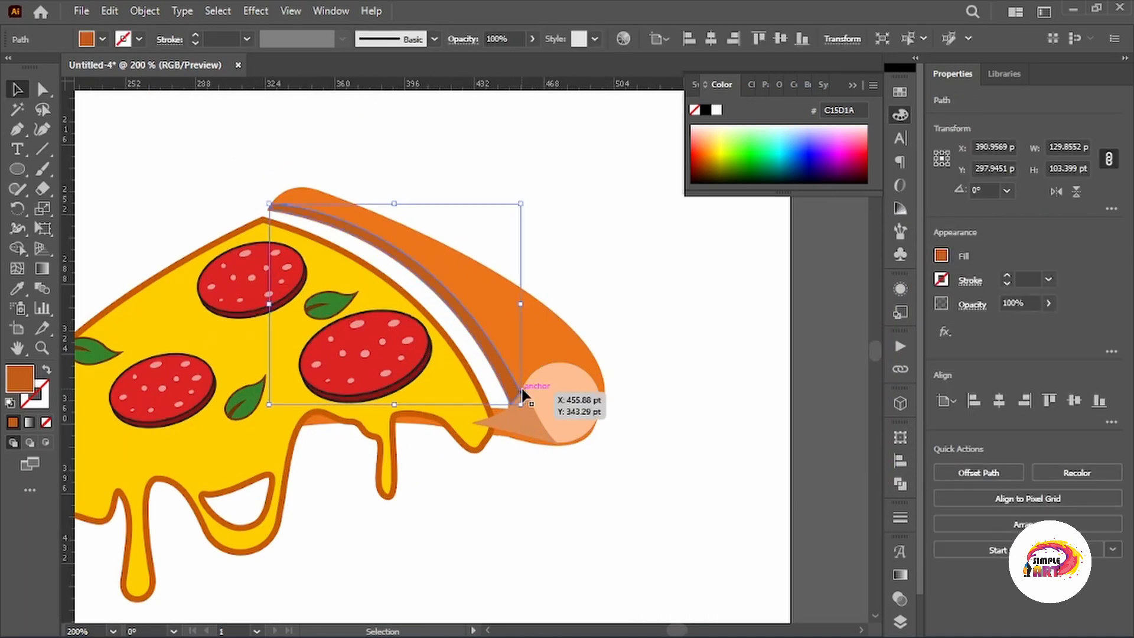
pyautogui.hotkey('ctrl', '+')
pyautogui.press('a')
pyautogui.click(522, 394)
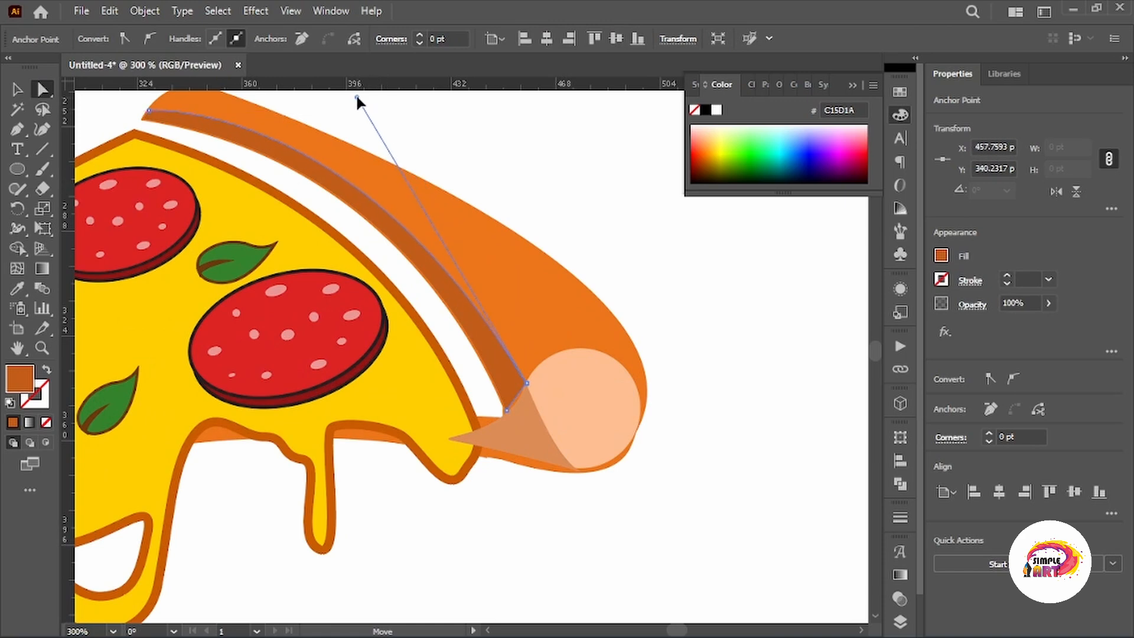
pyautogui.scroll(-4, 357, 98)
pyautogui.click(499, 197)
pyautogui.moveTo(410, 102); pyautogui.dragTo(504, 324)
pyautogui.click(18, 93)
pyautogui.scroll(-2, 299, 322)
pyautogui.scroll(1, 361, 341)
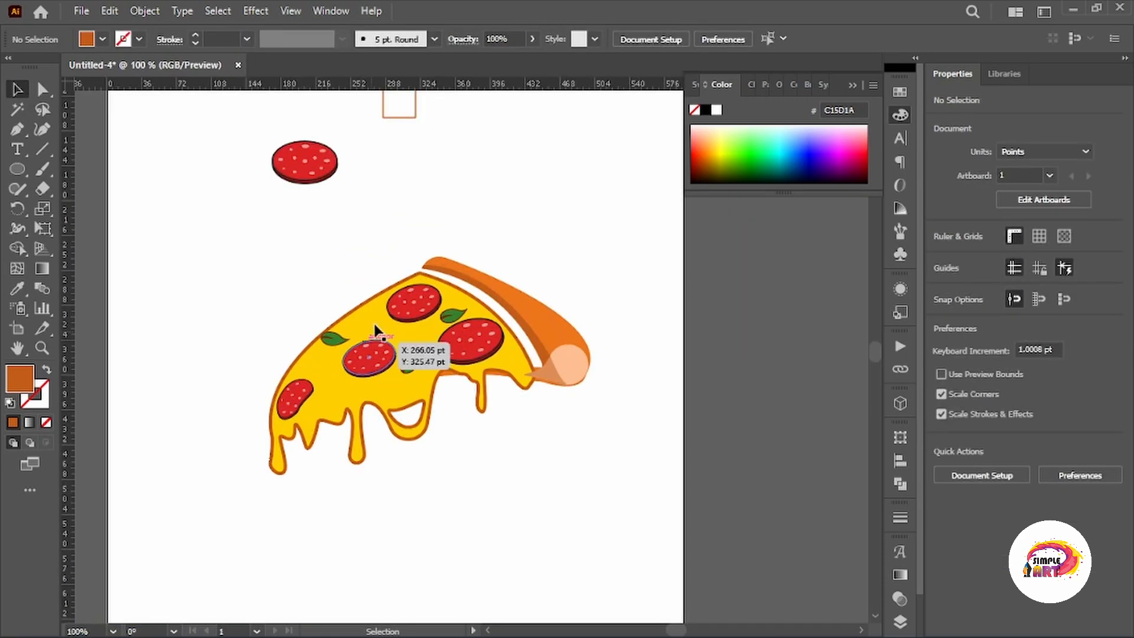
# Step: Draw a closed polygon with the Pen tool that covers the white gap between the cheese and the crust
pyautogui.moveTo(478, 288); pyautogui.dragTo(548, 340)
pyautogui.scroll(1, 550, 342)
pyautogui.click(19, 129)
pyautogui.scroll(2, 472, 330)
pyautogui.click(424, 316)
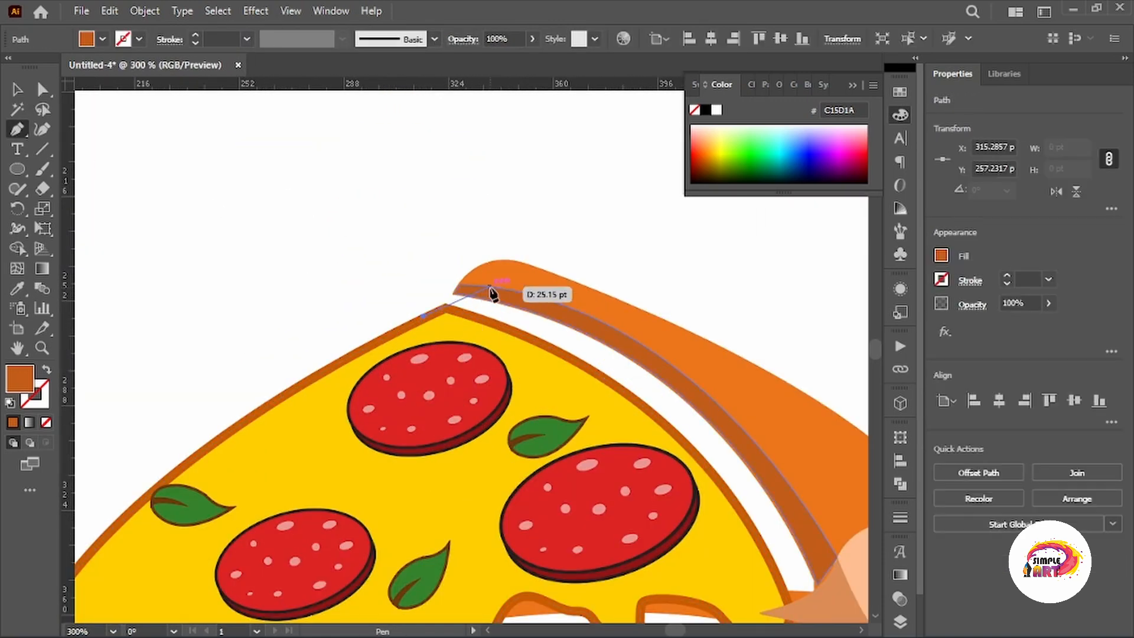
pyautogui.click(465, 284)
pyautogui.moveTo(682, 364); pyautogui.dragTo(468, 222)
pyautogui.click(383, 186)
pyautogui.click(566, 305)
pyautogui.click(616, 392)
pyautogui.click(641, 466)
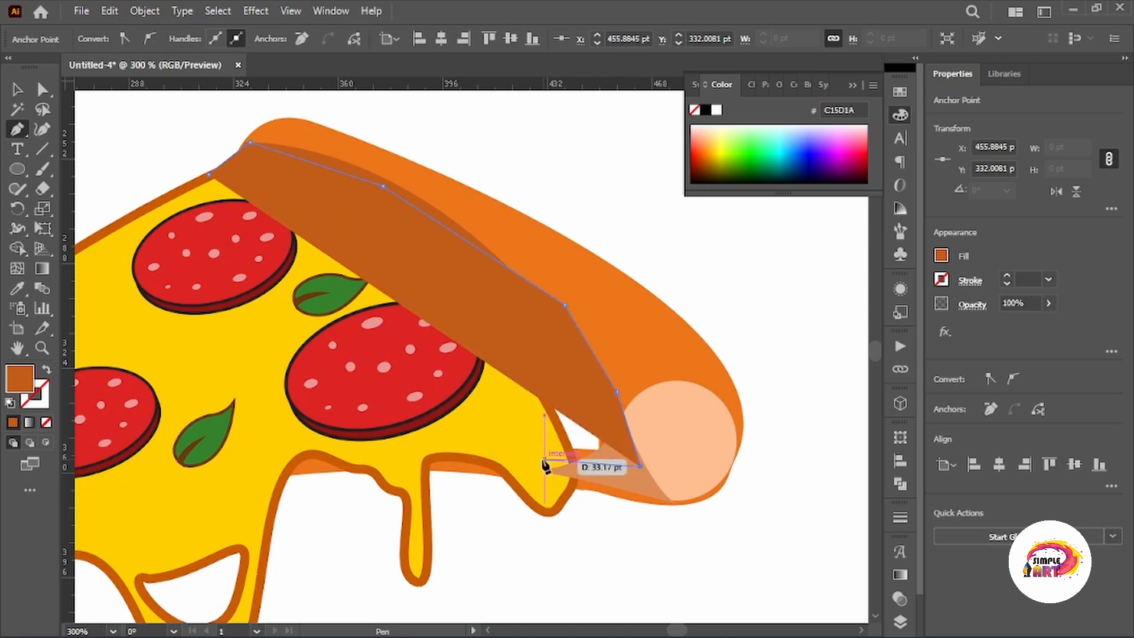
pyautogui.click(544, 460)
pyautogui.click(427, 371)
pyautogui.click(210, 175)
# Step: Send the gap polygon backward in the stacking order until it lies behind the cheese and the crust
pyautogui.click(21, 91)
pyautogui.hotkey('ctrl', '[')
pyautogui.hotkey('ctrl', '[')
pyautogui.hotkey('ctrl', '[')
pyautogui.hotkey('ctrl', '[')
pyautogui.hotkey('ctrl', '[')
pyautogui.scroll(-1, 339, 322)
pyautogui.moveTo(339, 322); pyautogui.dragTo(548, 386)
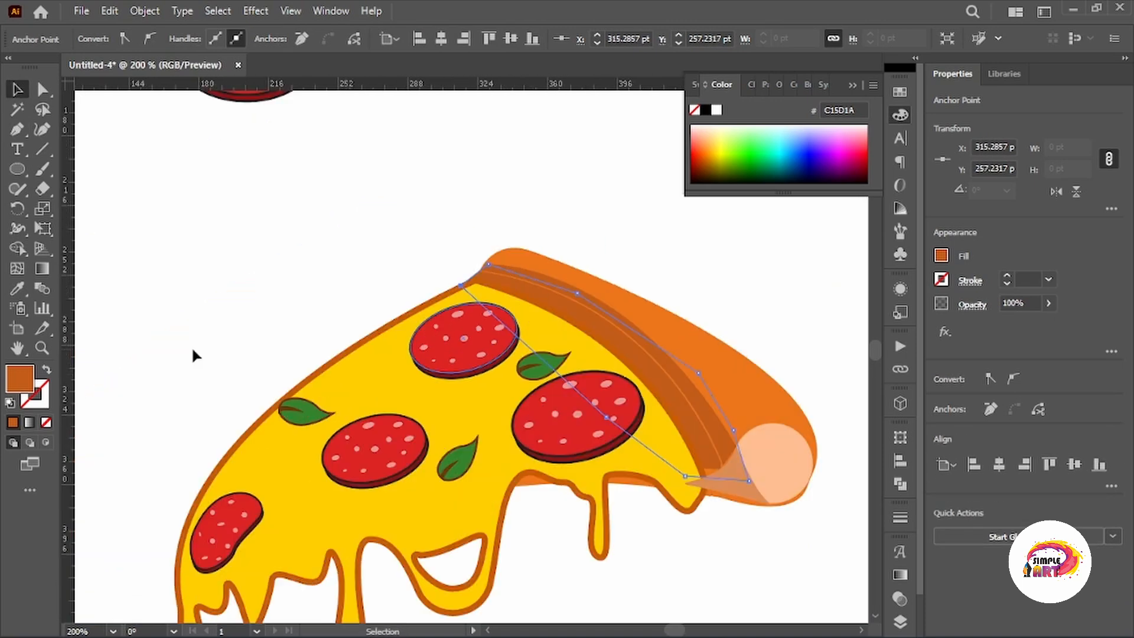
# Step: Fill the gap polygon with red sampled from a pepperoni and adjust that fill to D83030
pyautogui.doubleClick(14, 387)
pyautogui.click(1043, 287)
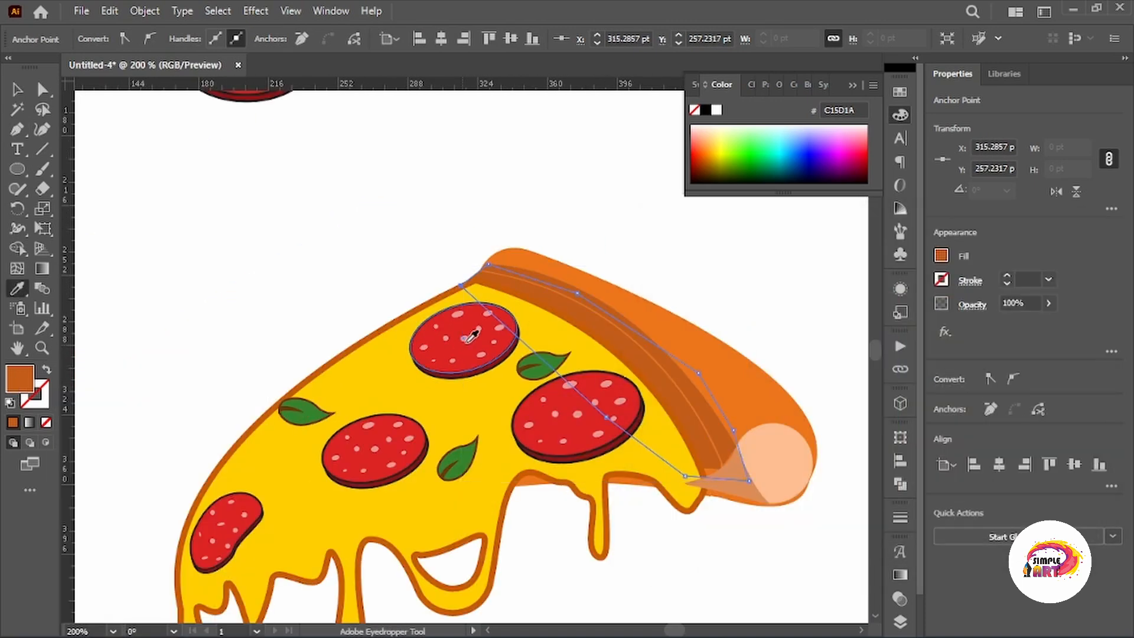
pyautogui.press('i')
pyautogui.click(483, 335)
pyautogui.click(14, 84)
pyautogui.click(41, 400)
pyautogui.click(46, 422)
pyautogui.click(20, 379)
pyautogui.scroll(-2, 272, 291)
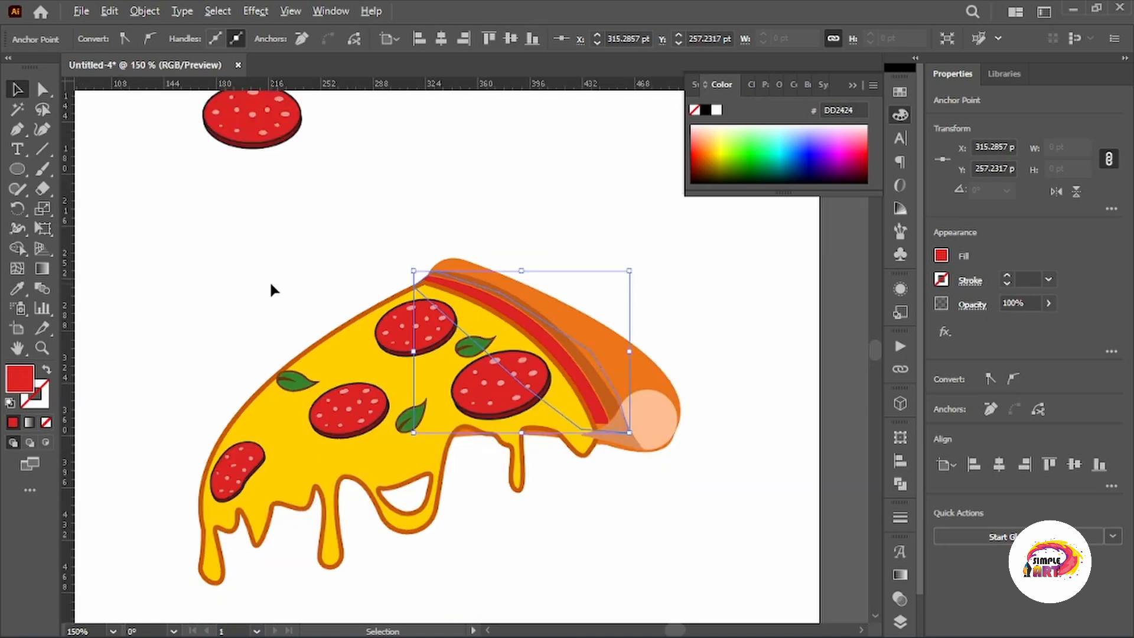
pyautogui.scroll(1, 413, 322)
pyautogui.doubleClick(25, 379)
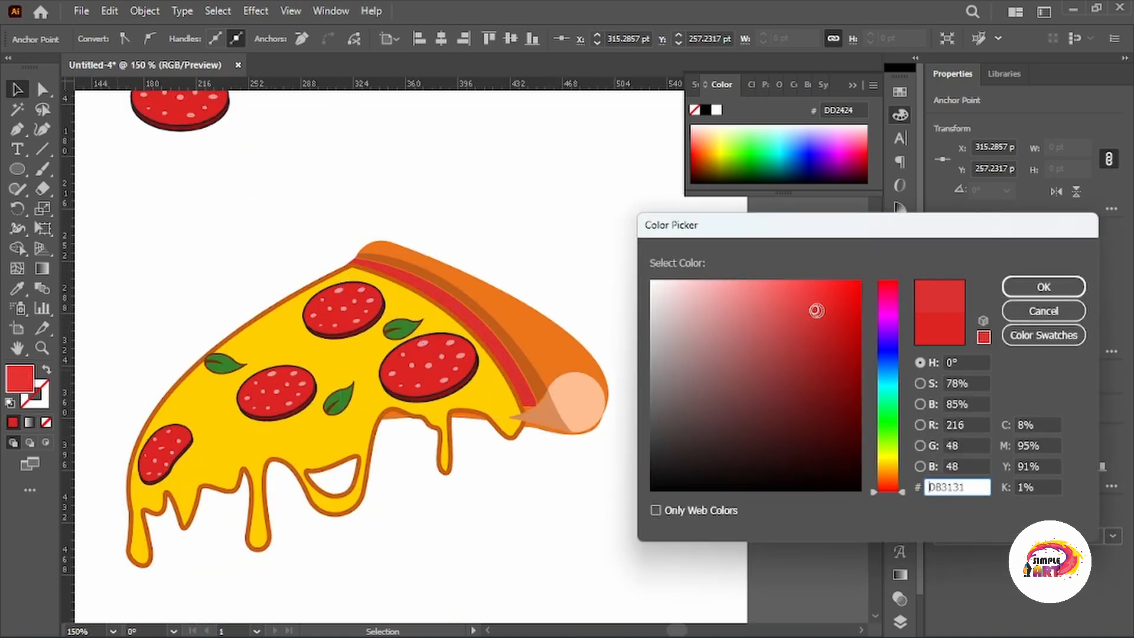
pyautogui.click(1031, 292)
# Step: Draw the curved inner edge of a new red strip with the Pen tool, following the cheese's brown outline up to the crust's upper end
pyautogui.click(480, 344)
pyautogui.scroll(2, 481, 347)
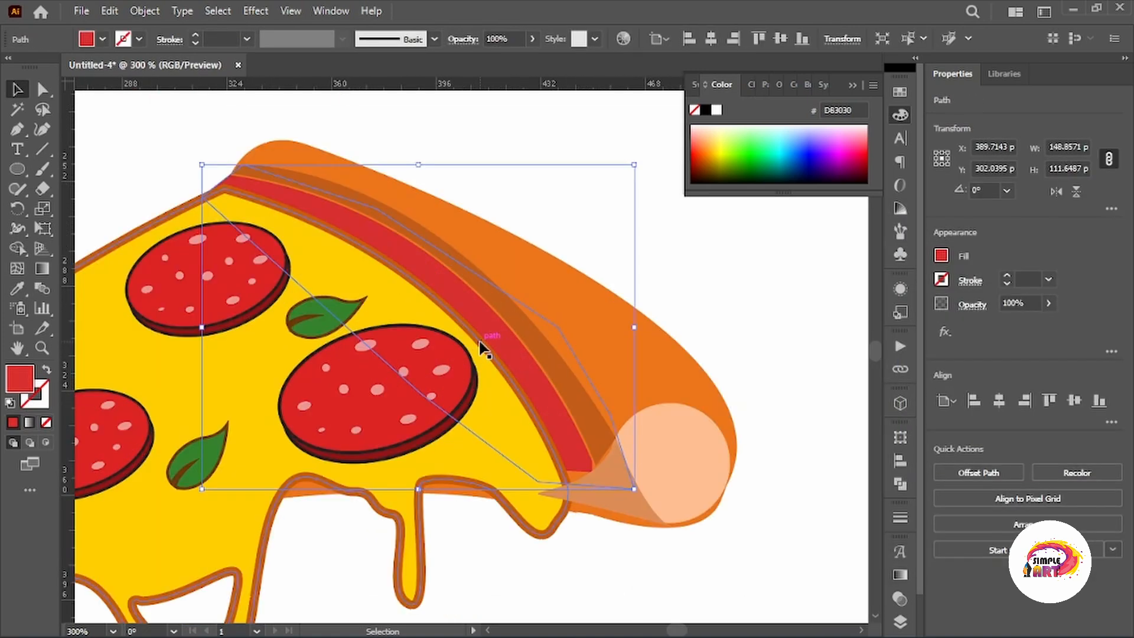
pyautogui.click(16, 135)
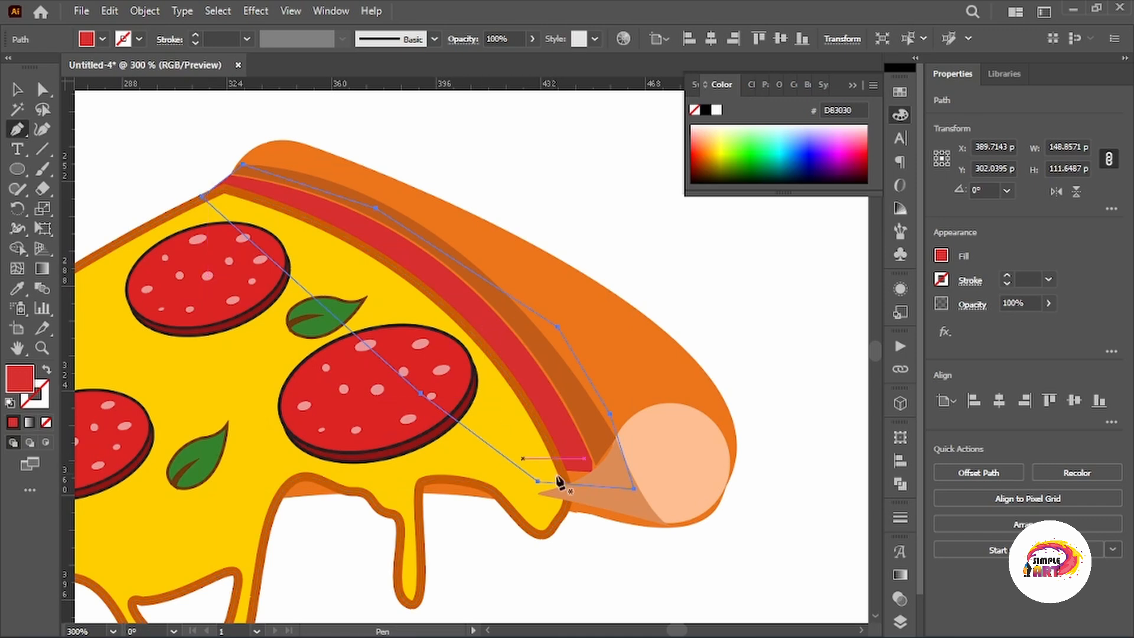
pyautogui.moveTo(211, 189); pyautogui.dragTo(356, 411)
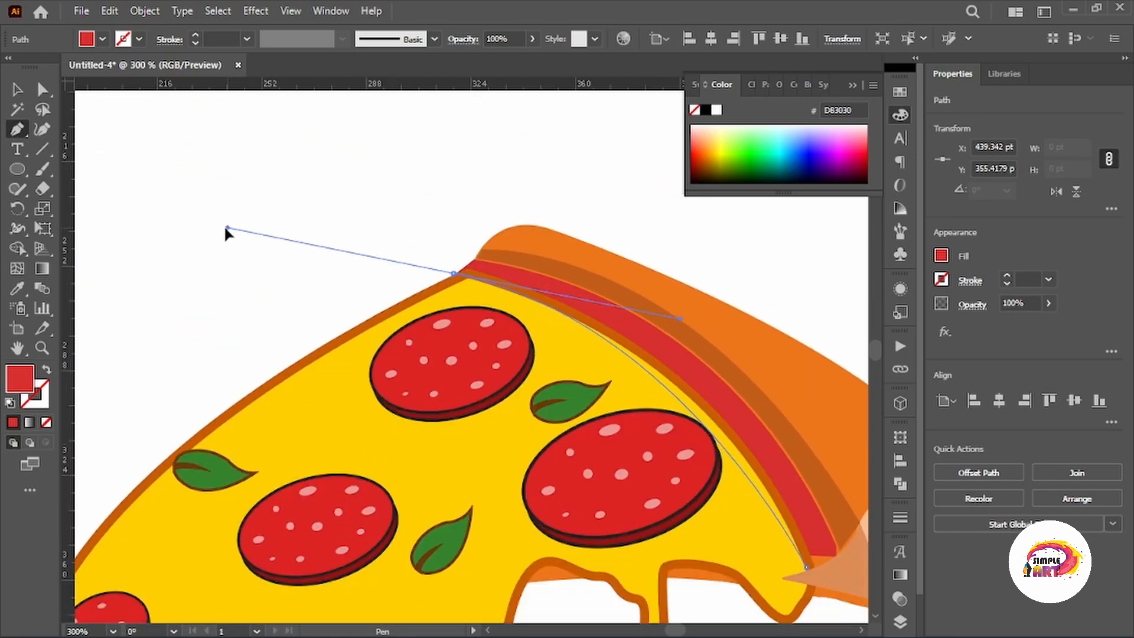
pyautogui.moveTo(199, 219); pyautogui.dragTo(191, 215)
pyautogui.click(454, 273)
pyautogui.click(476, 264)
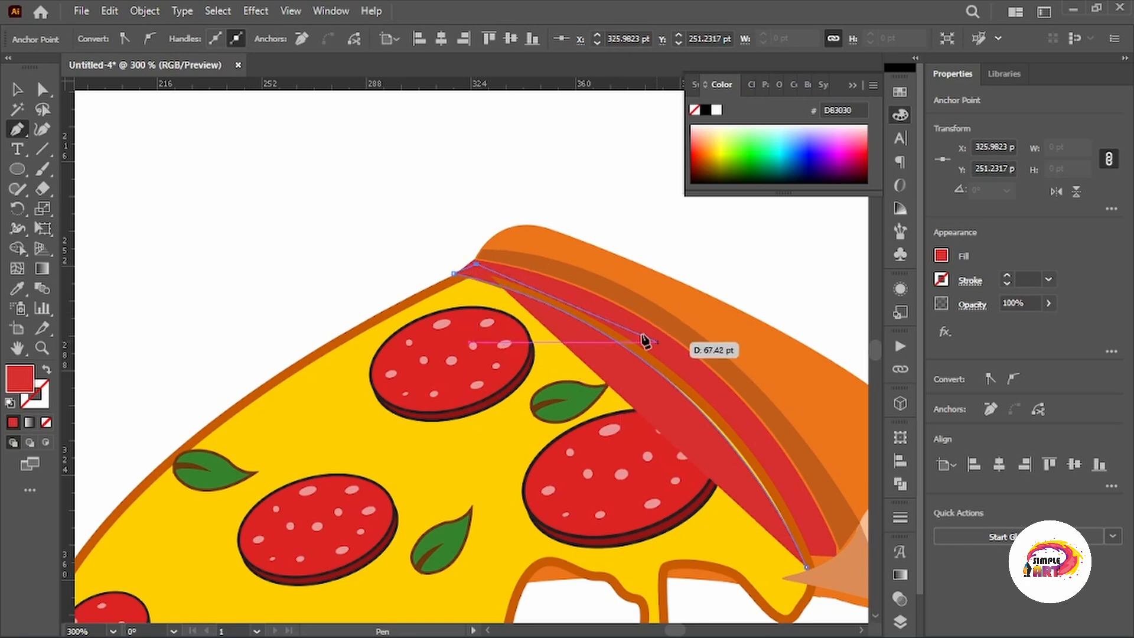
# Step: Add the strip's remaining points back down the red sauce band and close it so it covers the brown cheese outline
pyautogui.click(620, 315)
pyautogui.click(681, 355)
pyautogui.moveTo(753, 432); pyautogui.dragTo(554, 243)
pyautogui.click(576, 266)
pyautogui.click(612, 339)
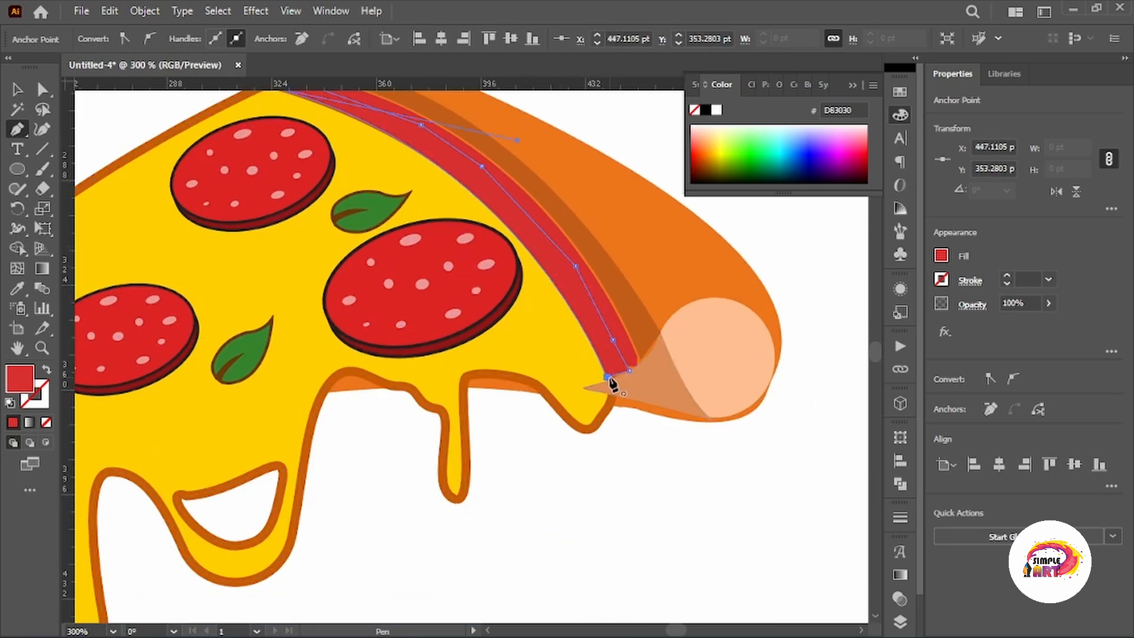
pyautogui.click(500, 521)
pyautogui.scroll(-2, 500, 520)
pyautogui.moveTo(516, 468); pyautogui.dragTo(577, 499)
pyautogui.scroll(-2, 561, 270)
pyautogui.scroll(2, 596, 272)
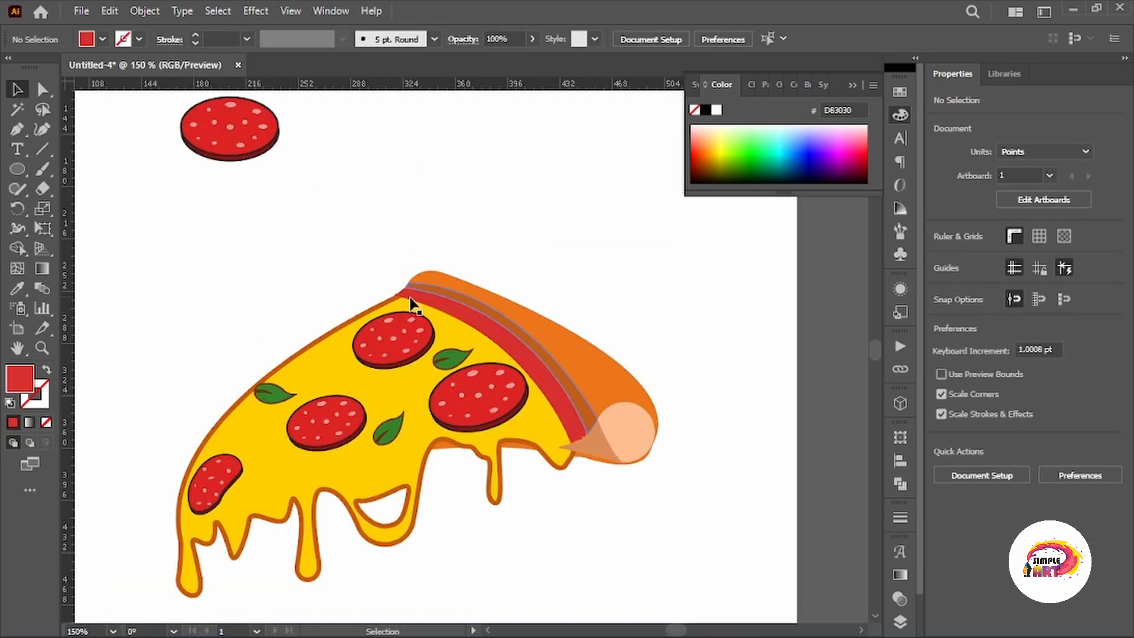
pyautogui.scroll(3, 535, 345)
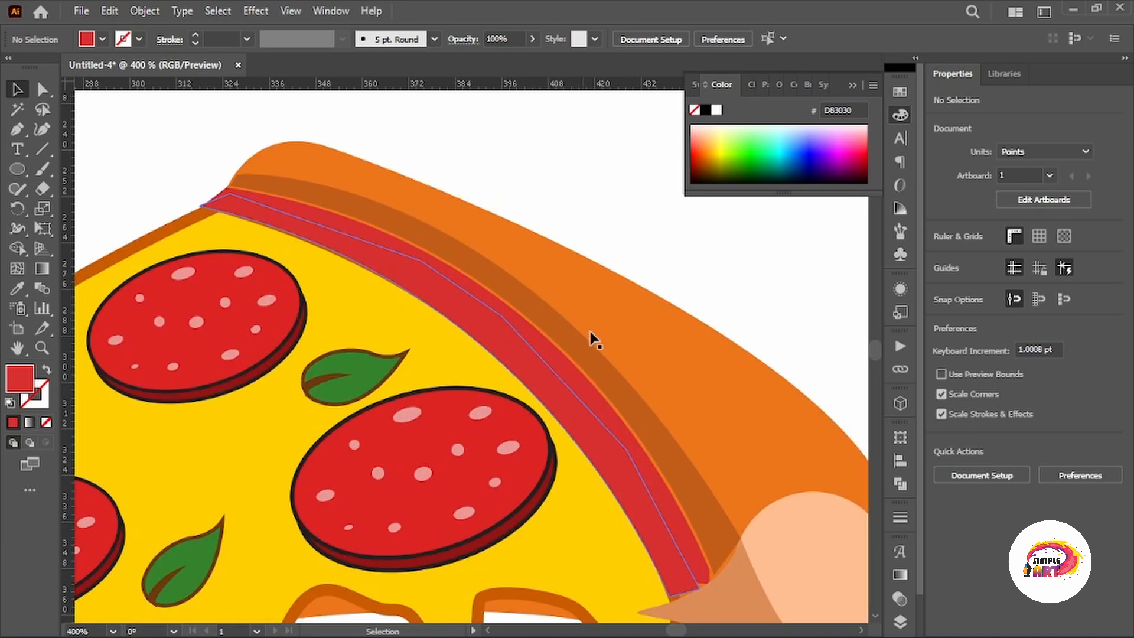
# Step: Set the orange crust shape's stroke color to brown 893E0B and adjust its stroke weight
pyautogui.click(718, 406)
pyautogui.scroll(-2, 722, 396)
pyautogui.moveTo(722, 395); pyautogui.dragTo(594, 383)
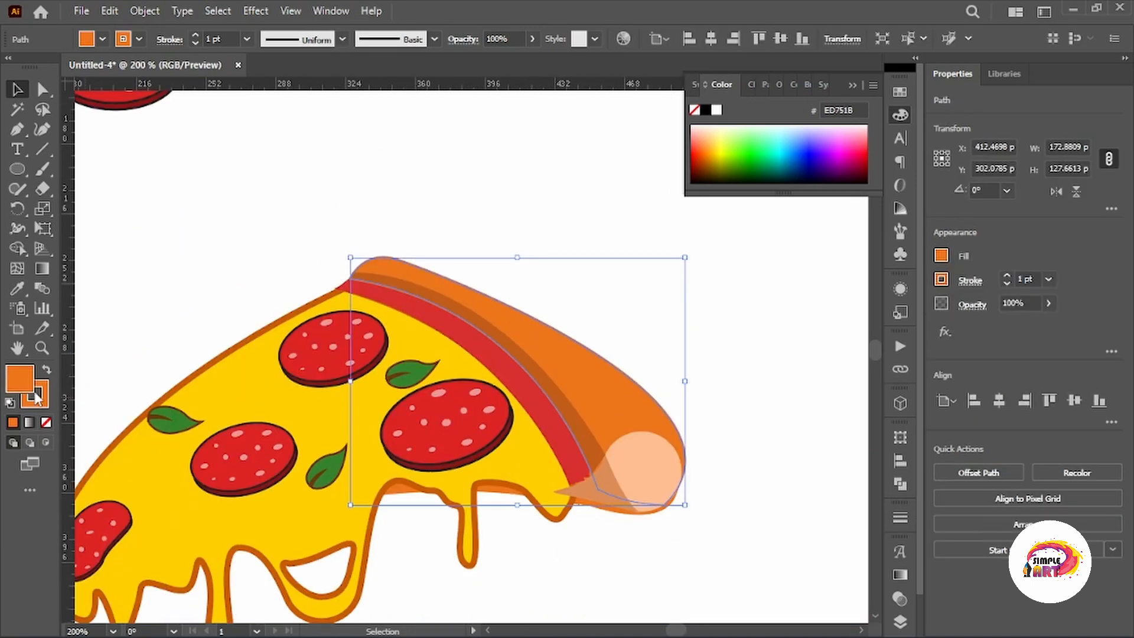
pyautogui.doubleClick(34, 402)
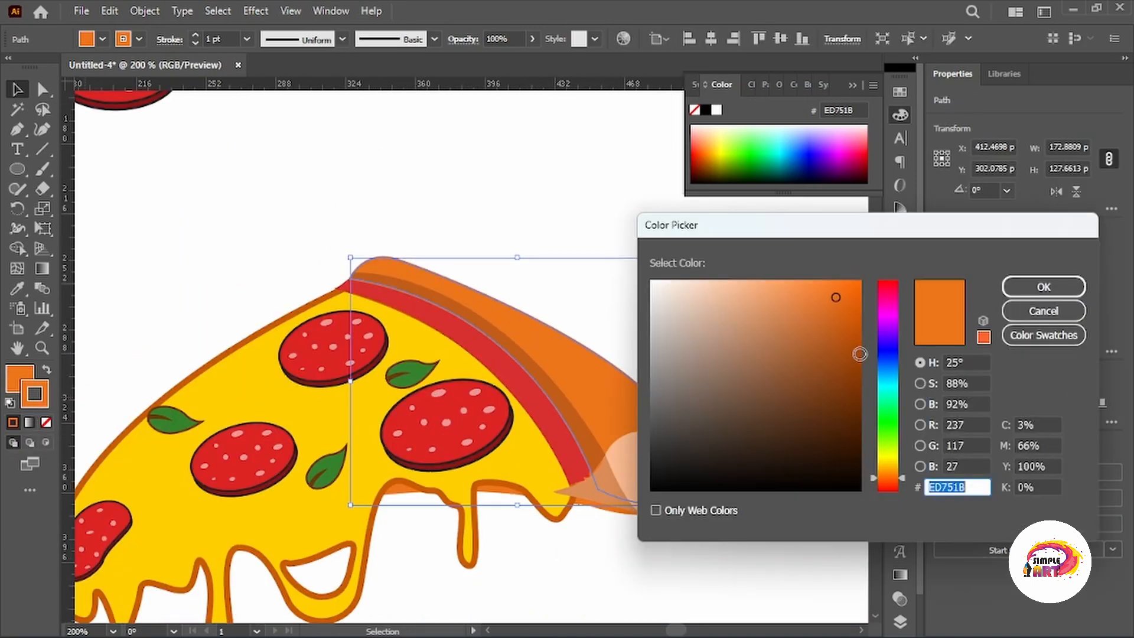
pyautogui.moveTo(833, 299); pyautogui.dragTo(845, 377)
pyautogui.click(1044, 286)
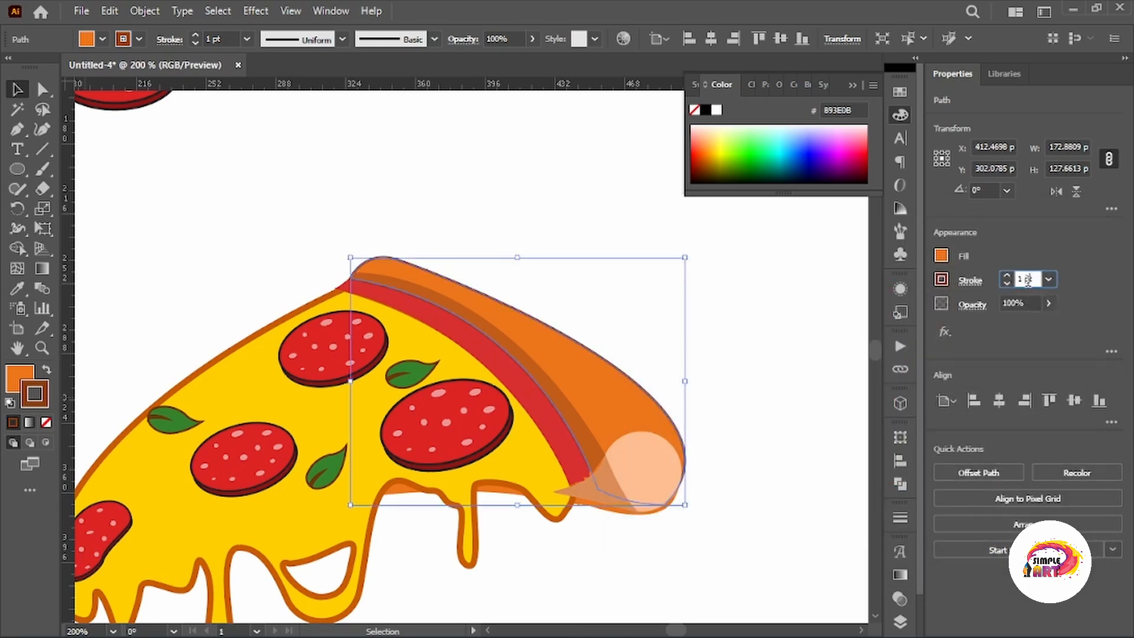
pyautogui.click(778, 292)
# Step: Move the shadow strip's two anchors at the crust's upper end so they meet the inner side of the brown outline
pyautogui.scroll(-2, 552, 342)
pyautogui.scroll(2, 314, 216)
pyautogui.scroll(4, 315, 216)
pyautogui.click(671, 424)
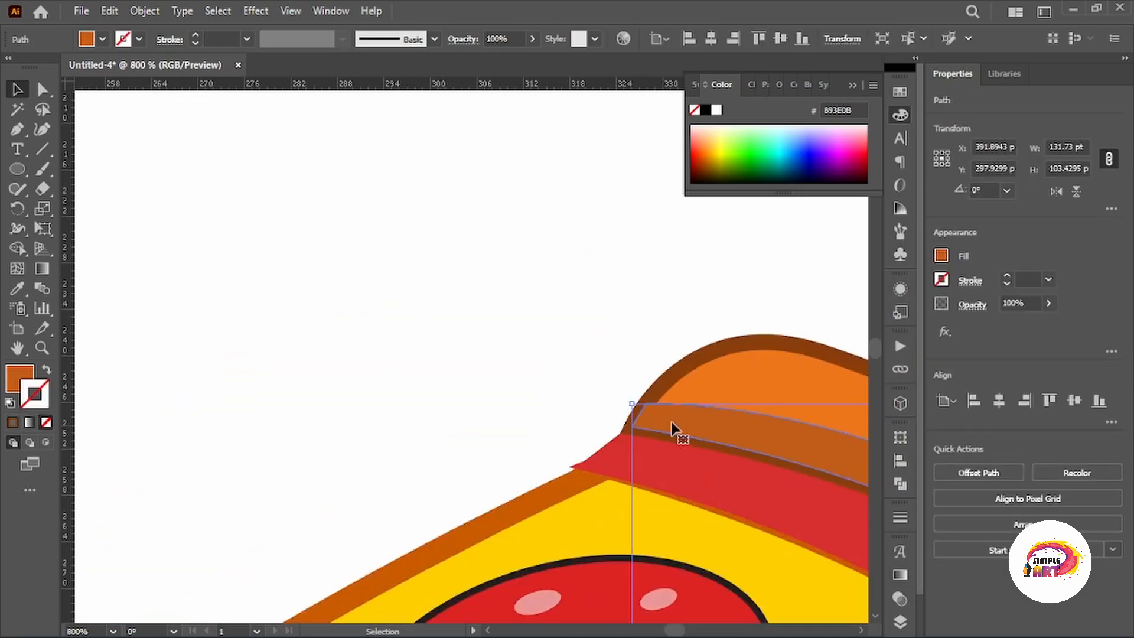
pyautogui.scroll(3, 697, 431)
pyautogui.press('a')
pyautogui.click(418, 408)
pyautogui.keyDown('shift'); pyautogui.click(461, 338); pyautogui.keyUp('shift')
pyautogui.moveTo(460, 338)
pyautogui.mouseDown()
pyautogui.moveTo(519, 333)
pyautogui.moveTo(498, 328)
pyautogui.mouseUp()
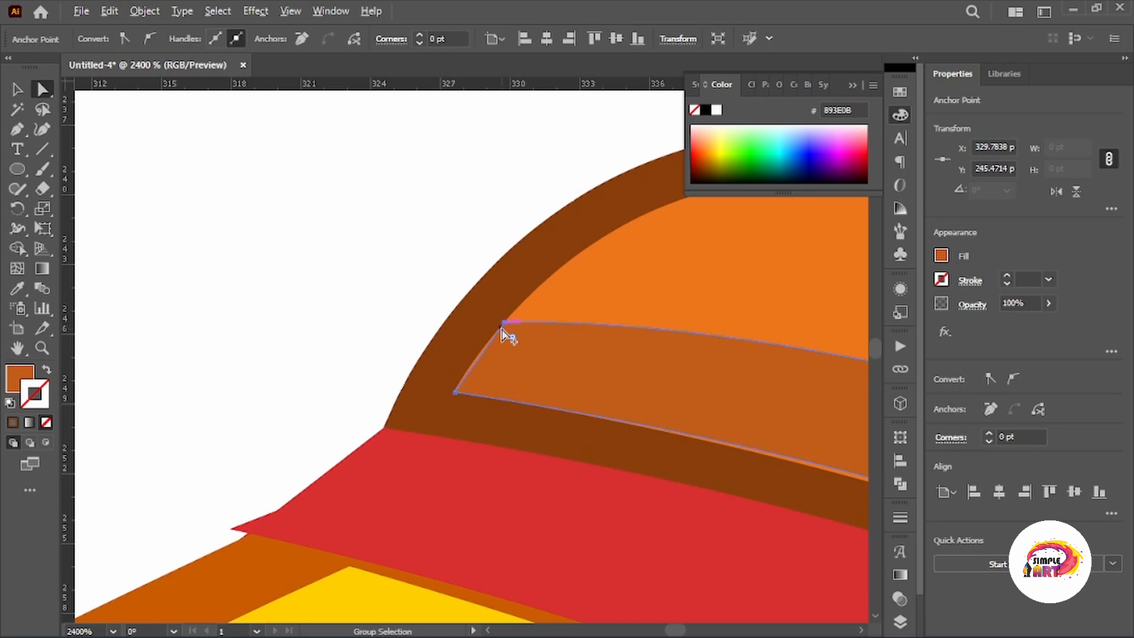
# Step: Reposition the shadow strip's two anchors at its lower end so they meet the sauce band and the peach circle
pyautogui.scroll(-7, 502, 331)
pyautogui.click(515, 438)
pyautogui.scroll(4, 524, 440)
pyautogui.click(518, 416)
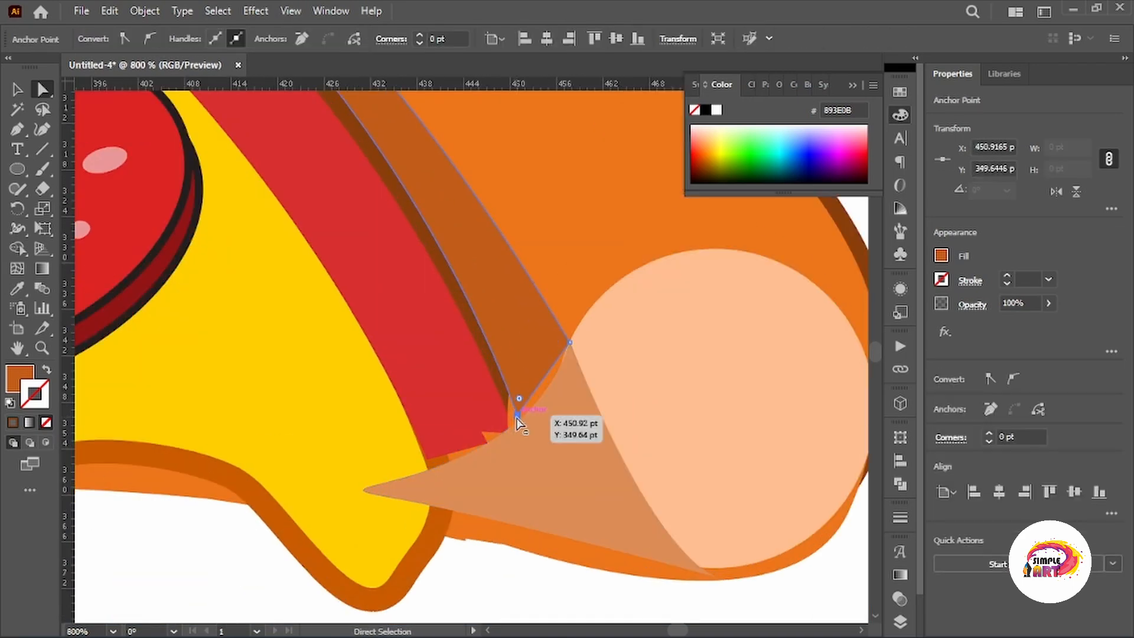
pyautogui.moveTo(517, 416); pyautogui.dragTo(505, 428)
pyautogui.moveTo(570, 343); pyautogui.dragTo(575, 335)
pyautogui.click(477, 445)
pyautogui.scroll(-3, 477, 445)
pyautogui.moveTo(439, 340); pyautogui.dragTo(613, 478)
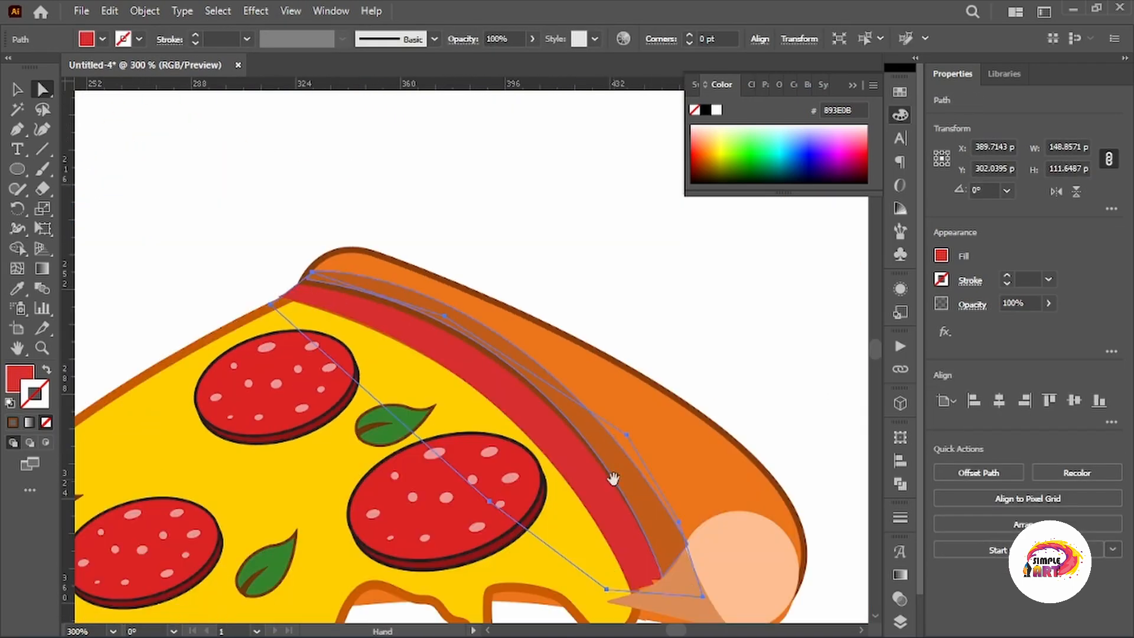
pyautogui.click(502, 280)
pyautogui.scroll(-3, 501, 280)
pyautogui.moveTo(567, 255); pyautogui.dragTo(598, 275)
# Step: Draw a closed, tapered highlight with a rounded lower end along the crust's outer side with the Pen tool
pyautogui.click(16, 90)
pyautogui.scroll(3, 520, 312)
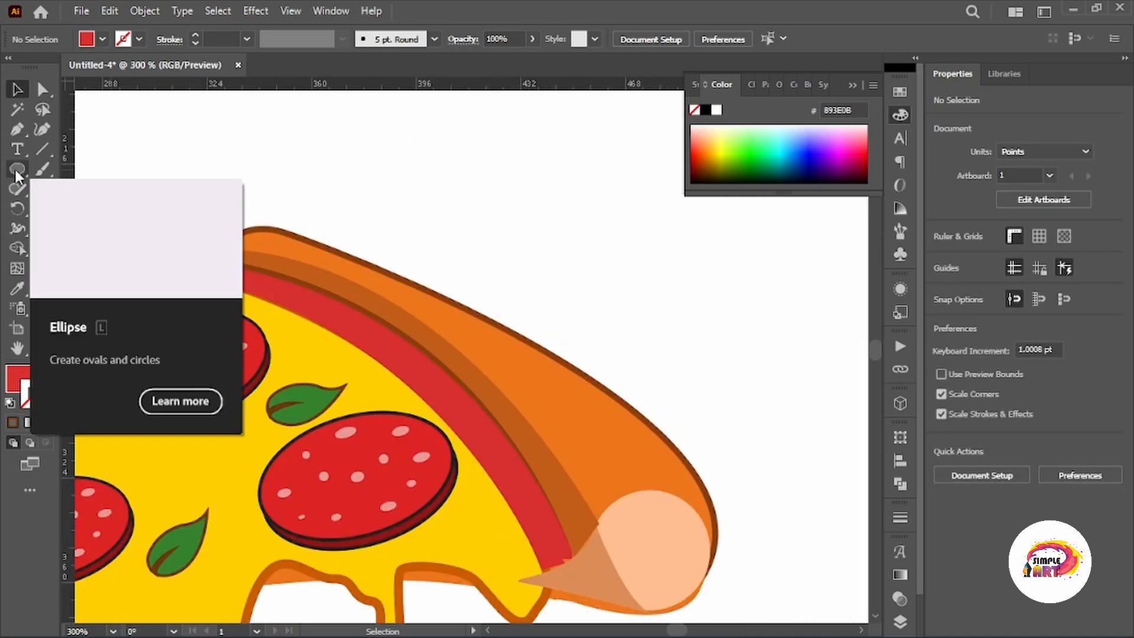
pyautogui.press('p')
pyautogui.click(426, 316)
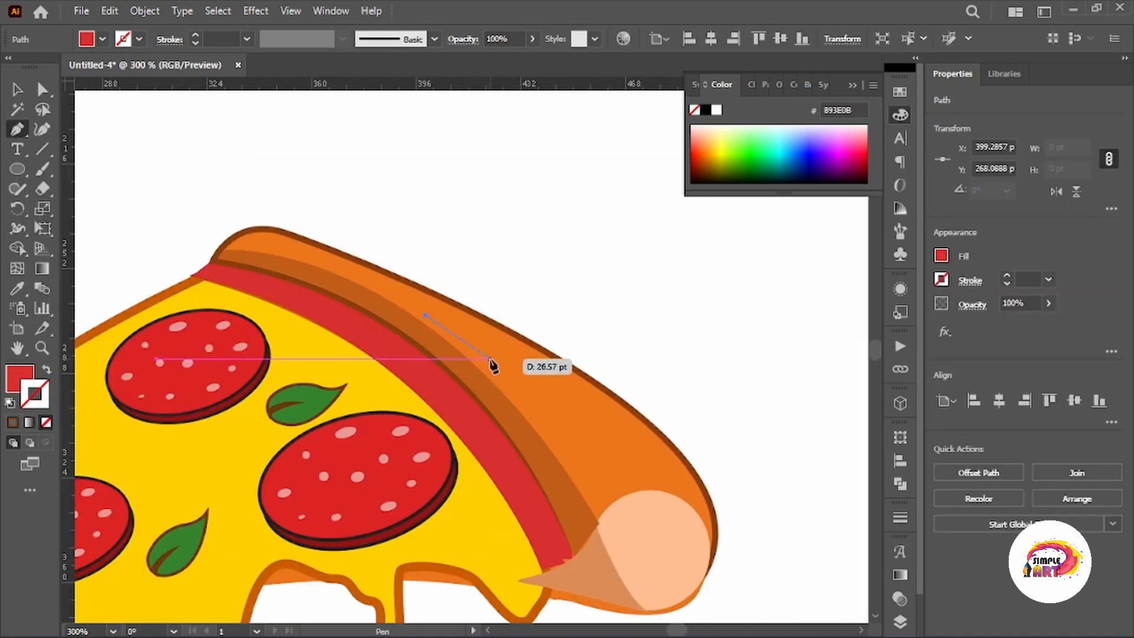
pyautogui.moveTo(598, 409); pyautogui.dragTo(600, 387)
pyautogui.moveTo(425, 316); pyautogui.dragTo(428, 317)
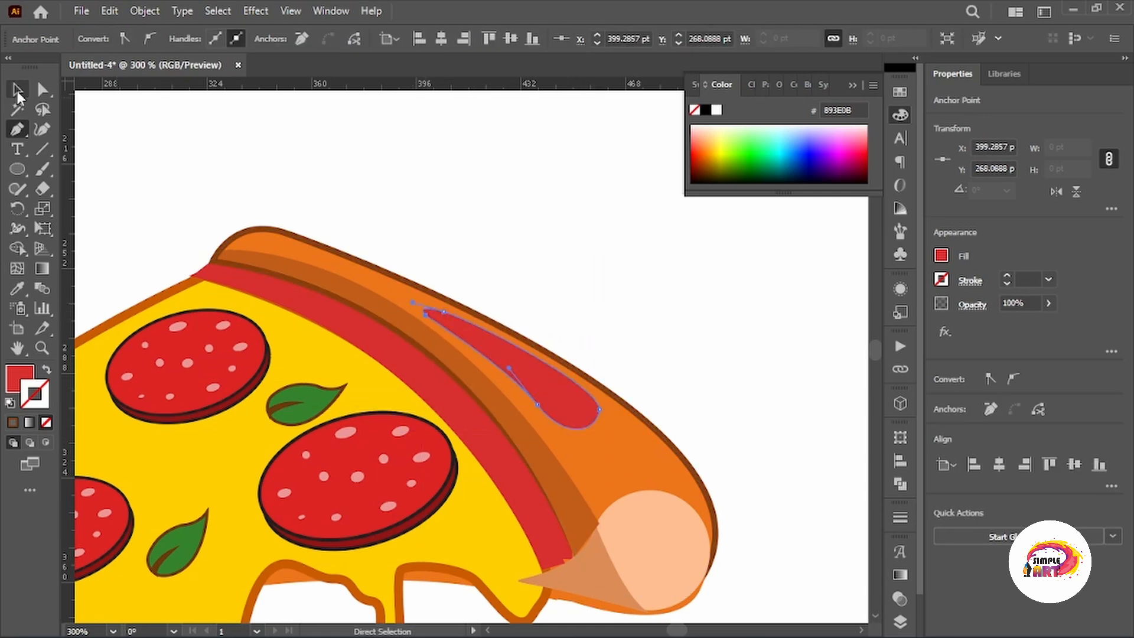
# Step: Fill the crust highlight with the peach color sampled from the circle
pyautogui.press('i')
pyautogui.click(635, 531)
pyautogui.click(405, 184)
pyautogui.scroll(-2, 404, 184)
pyautogui.moveTo(405, 184); pyautogui.dragTo(499, 245)
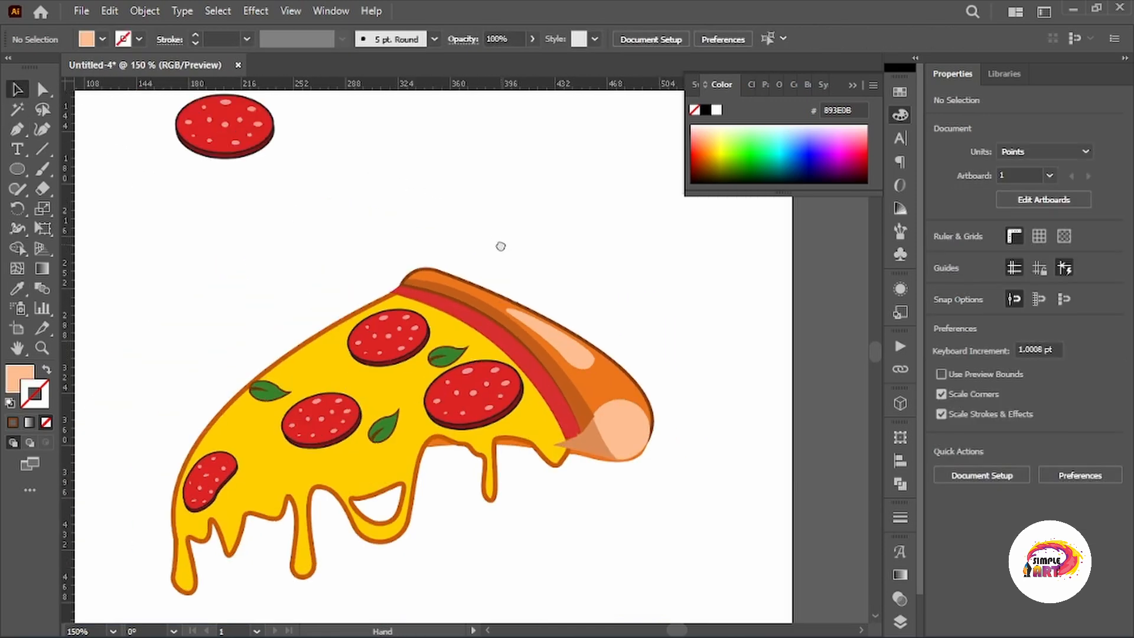
# Step: Draw a small peach ellipse just beyond the upper tip of the crust highlight
pyautogui.scroll(2, 573, 360)
pyautogui.click(17, 169)
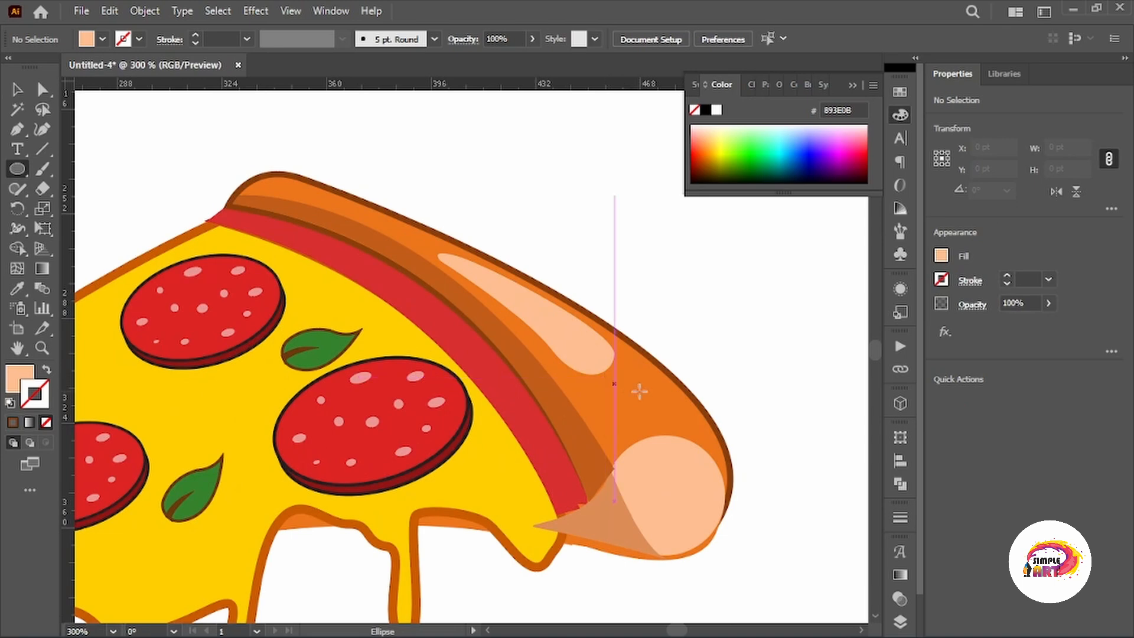
pyautogui.moveTo(429, 249); pyautogui.dragTo(430, 252)
pyautogui.press('v')
pyautogui.click(450, 159)
pyautogui.scroll(-1, 451, 163)
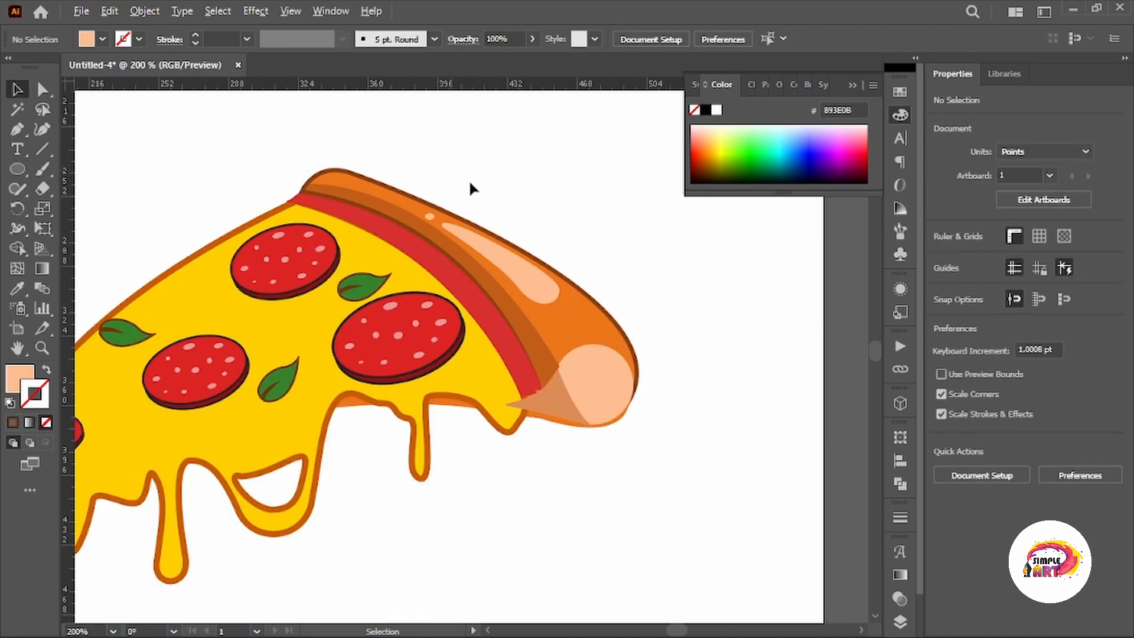
pyautogui.scroll(-2, 543, 254)
pyautogui.moveTo(471, 187); pyautogui.dragTo(502, 268)
pyautogui.scroll(1, 547, 256)
# Step: Draw a short curved line across the lower part of the crust's shadow strip with the Pen tool
pyautogui.click(22, 133)
pyautogui.scroll(2, 511, 358)
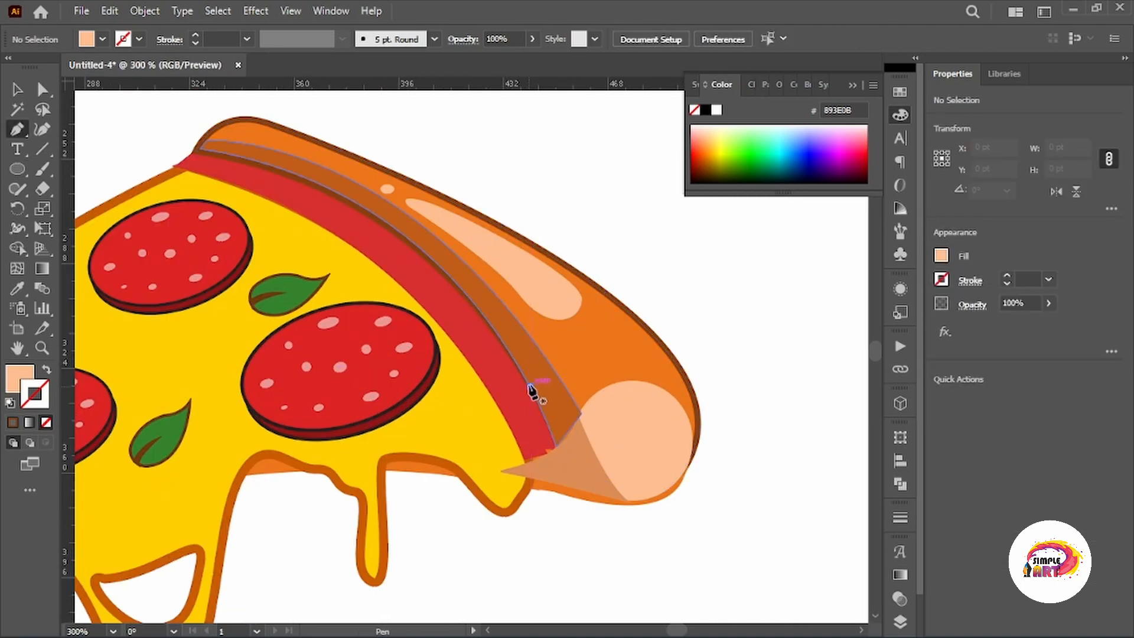
pyautogui.click(530, 386)
pyautogui.moveTo(547, 354); pyautogui.dragTo(559, 344)
pyautogui.press('v')
pyautogui.click(741, 324)
pyautogui.scroll(-2, 739, 324)
pyautogui.moveTo(777, 322); pyautogui.dragTo(699, 314)
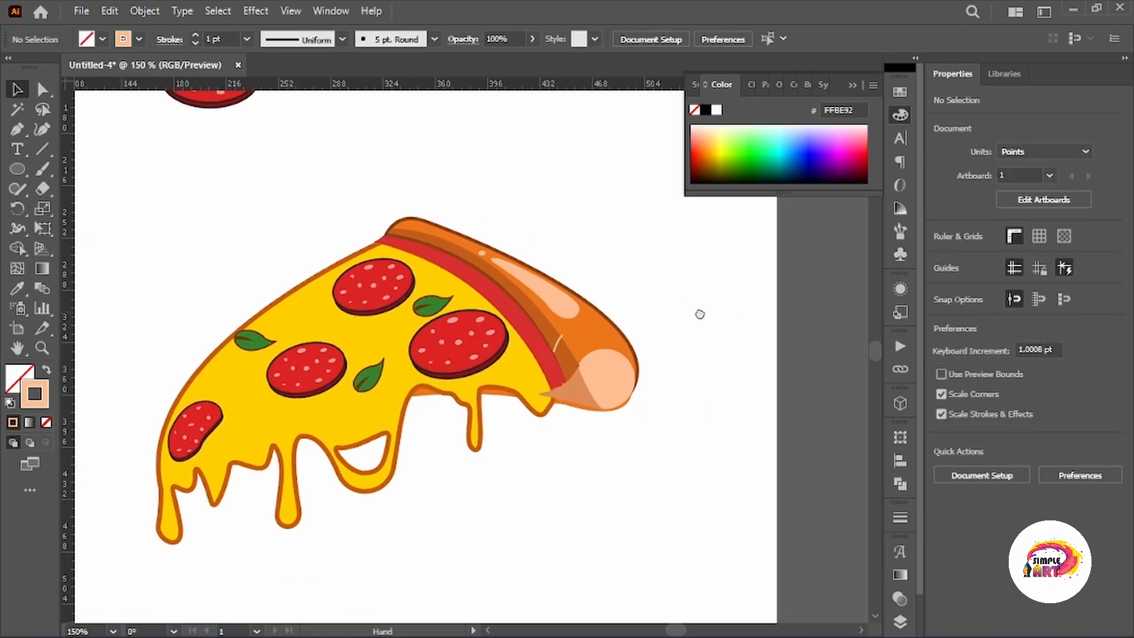
# Step: Give the short curved line a 3 pt stroke in brown 933E05 and convert the stroke to a filled shape
pyautogui.scroll(3, 569, 328)
pyautogui.click(534, 378)
pyautogui.press('i')
pyautogui.click(554, 409)
pyautogui.click(47, 371)
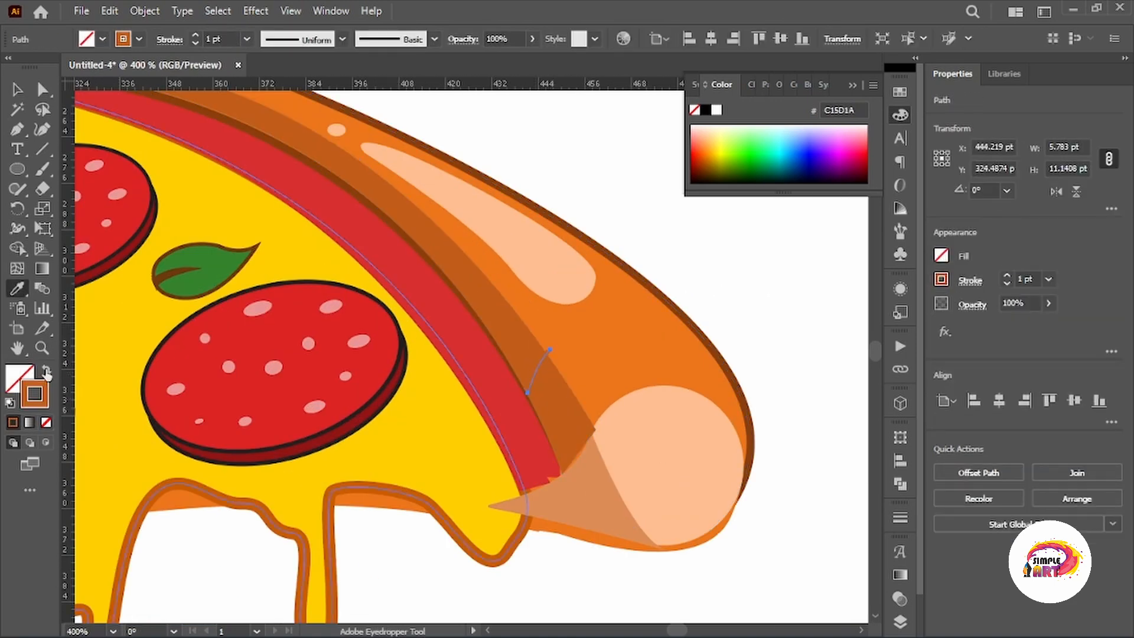
pyautogui.doubleClick(36, 399)
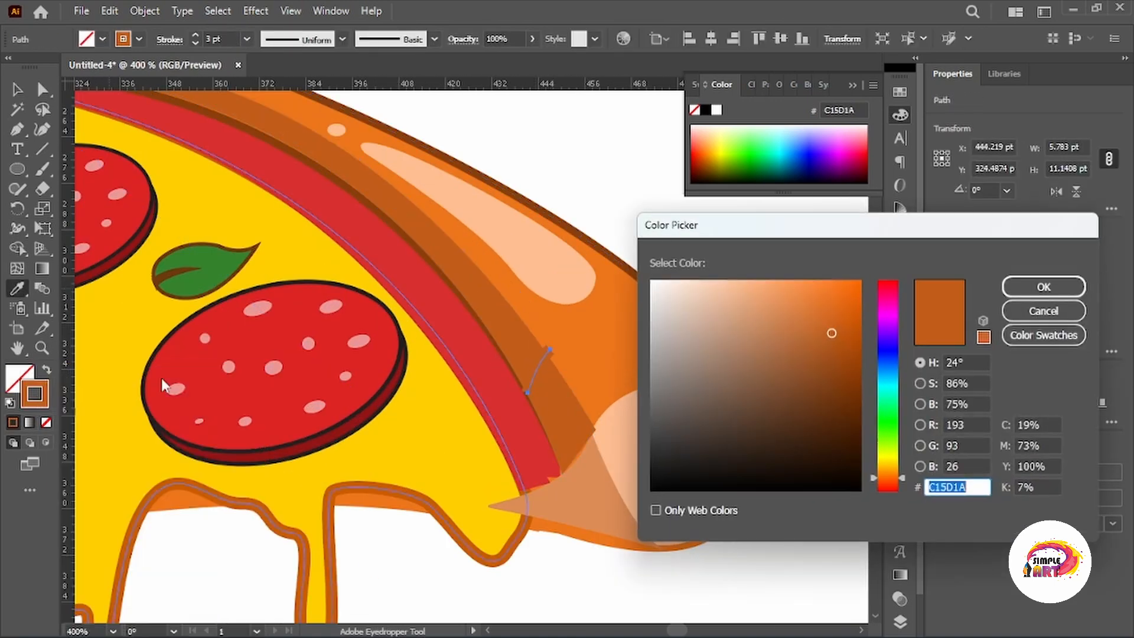
pyautogui.click(851, 358)
pyautogui.click(1043, 286)
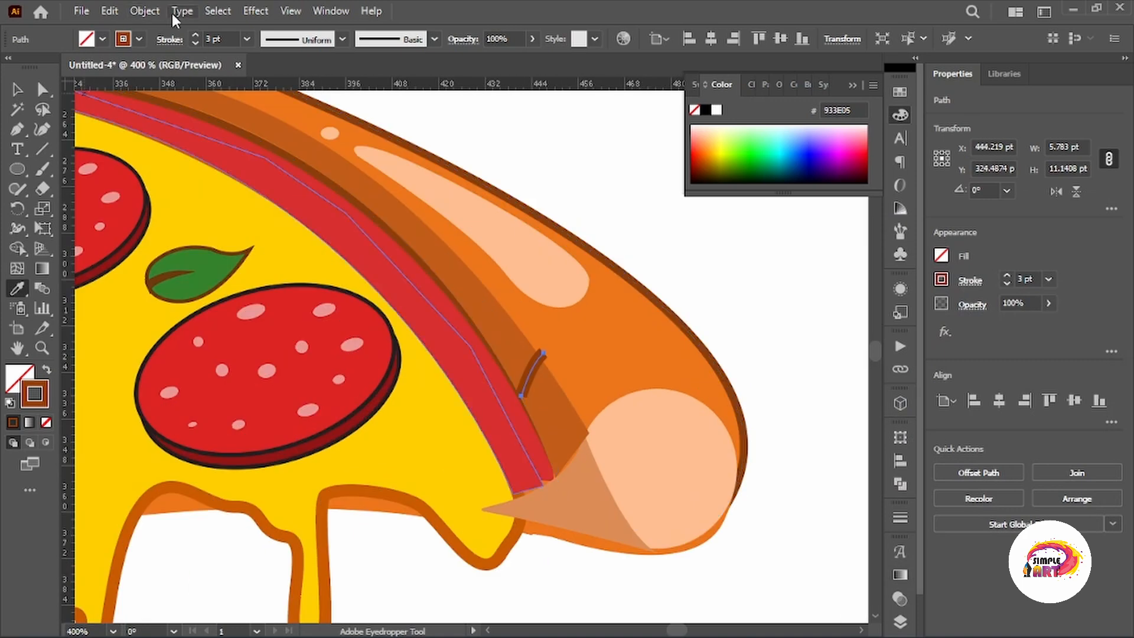
pyautogui.click(145, 11)
pyautogui.click(471, 261)
# Step: Reshape the converted line by its anchors into a crease with its base on the crust outline and a pointed outer end
pyautogui.scroll(4, 531, 372)
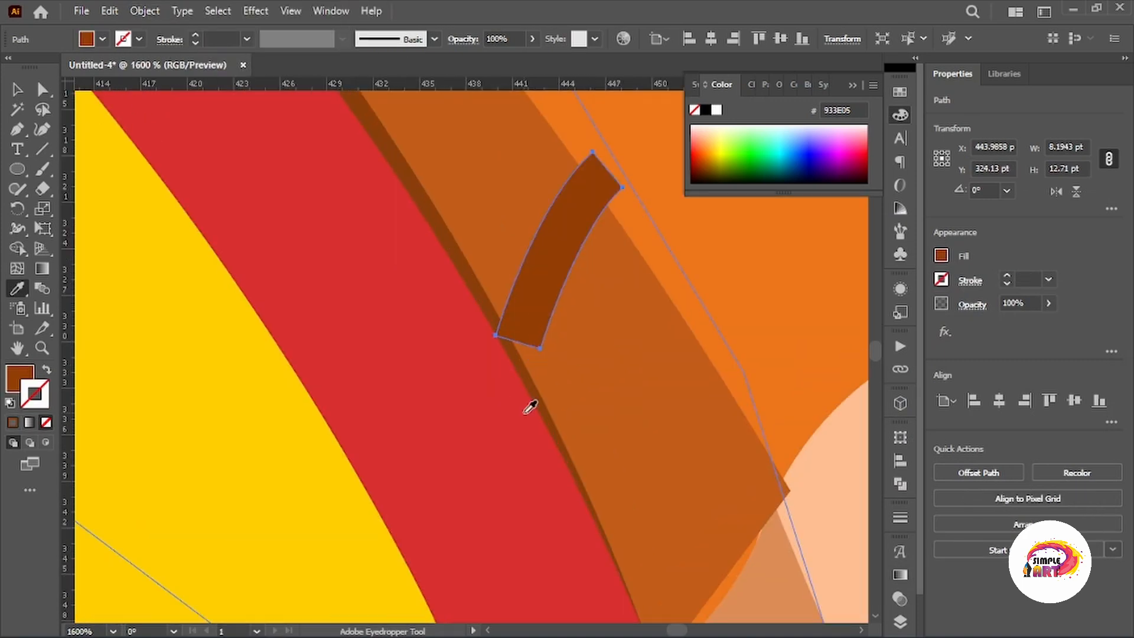
pyautogui.press('a')
pyautogui.moveTo(539, 355); pyautogui.dragTo(526, 373)
pyautogui.moveTo(495, 336); pyautogui.dragTo(501, 320)
pyautogui.moveTo(585, 205); pyautogui.dragTo(502, 397)
pyautogui.moveTo(516, 341); pyautogui.dragTo(620, 314)
pyautogui.moveTo(540, 379); pyautogui.dragTo(575, 423)
pyautogui.scroll(-5, 619, 311)
# Step: Duplicate the crease farther up the crust's inner edge and scale the copy to about 7.3 × 9.4 pt
pyautogui.click(17, 89)
pyautogui.click(727, 254)
pyautogui.moveTo(540, 466); pyautogui.dragTo(468, 373)
pyautogui.scroll(3, 474, 372)
pyautogui.moveTo(496, 320); pyautogui.dragTo(443, 384)
pyautogui.scroll(1, 449, 383)
pyautogui.scroll(-4, 442, 386)
pyautogui.scroll(1, 440, 389)
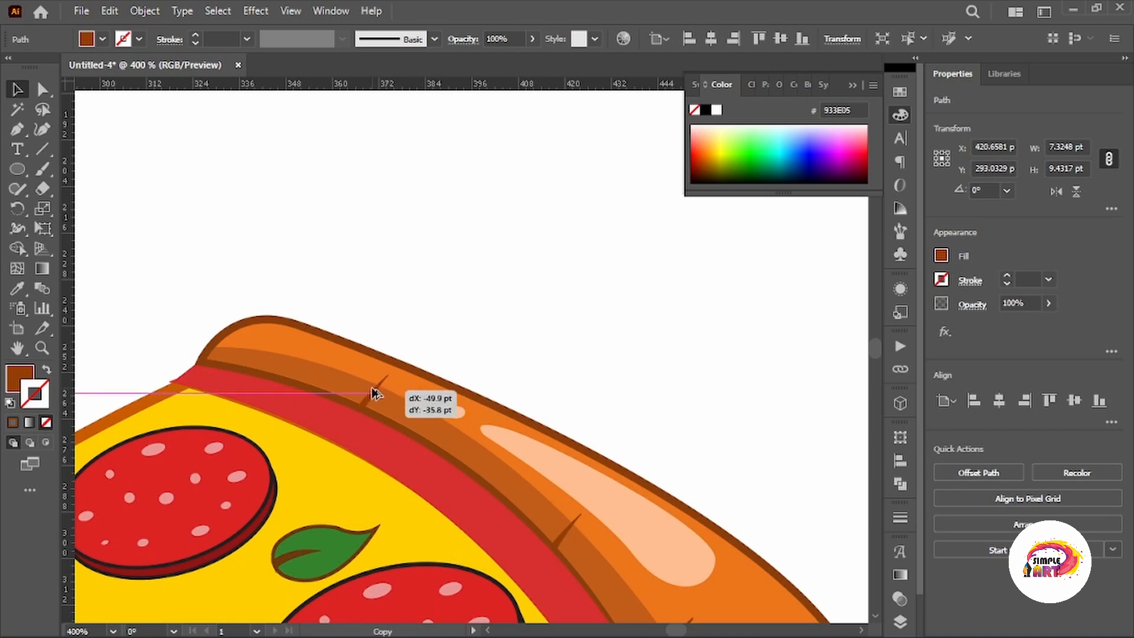
# Step: Copy the smaller crease to the shadow strip's upper part and scale it to about 4.5 × 5.8 pt
pyautogui.moveTo(371, 388); pyautogui.dragTo(371, 387)
pyautogui.scroll(4, 370, 383)
pyautogui.moveTo(450, 377); pyautogui.dragTo(407, 433)
pyautogui.moveTo(368, 480); pyautogui.dragTo(341, 456)
pyautogui.scroll(1, 340, 456)
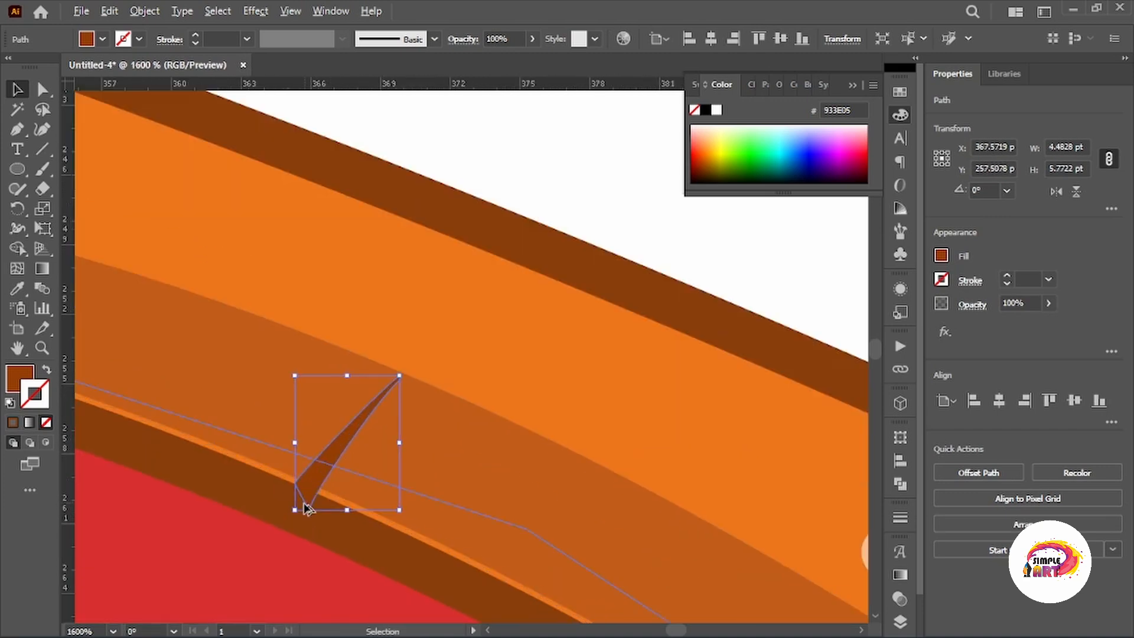
# Step: Adjust the base anchor of the smallest crease so it blends into the crust's brown outline
pyautogui.scroll(2, 305, 504)
pyautogui.press('a')
pyautogui.moveTo(320, 499); pyautogui.dragTo(325, 490)
pyautogui.scroll(-12, 335, 476)
pyautogui.click(424, 371)
pyautogui.scroll(4, 438, 436)
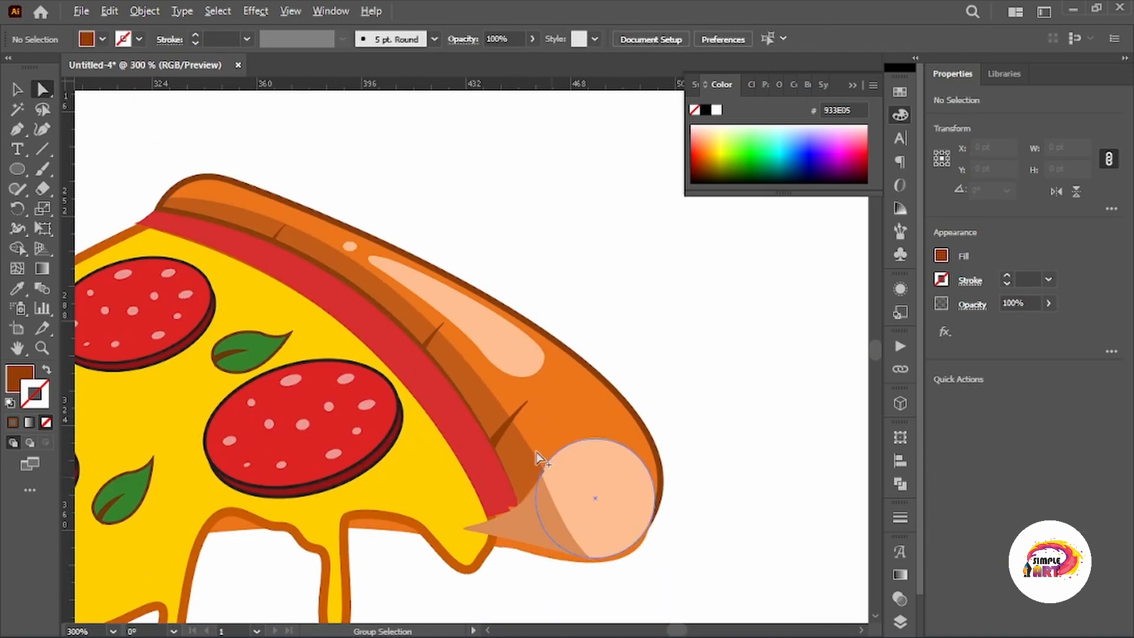
# Step: Copy the largest crease to the crust's outer edge and turn the copy so its tip points inward across the highlight
pyautogui.press('v')
pyautogui.click(508, 424)
pyautogui.moveTo(508, 424); pyautogui.dragTo(451, 239)
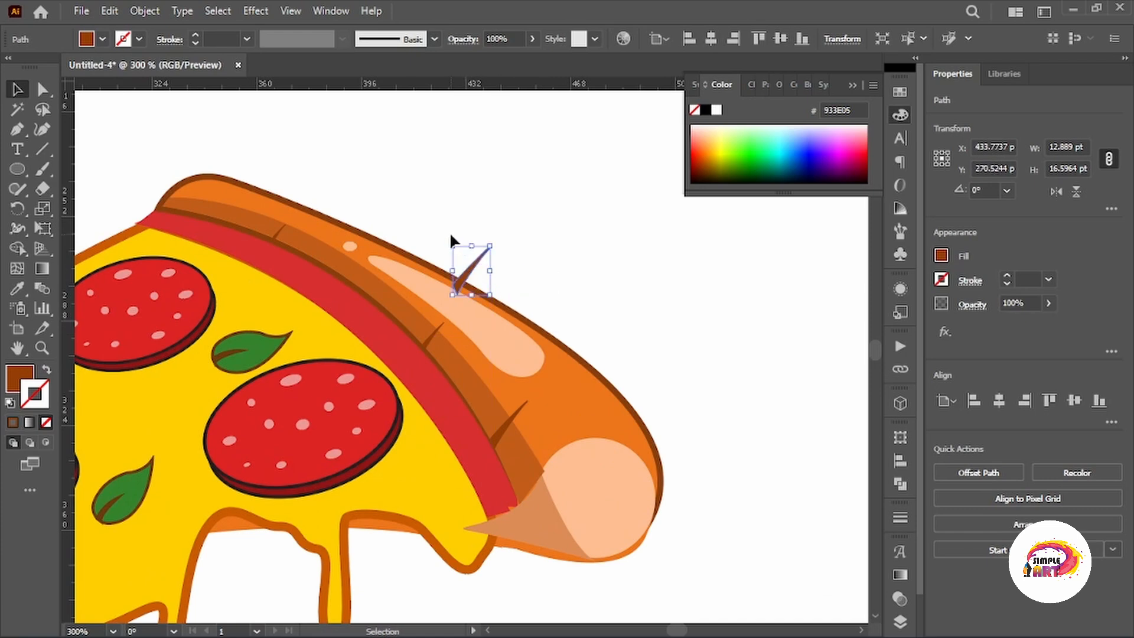
pyautogui.click(143, 11)
pyautogui.click(467, 95)
pyautogui.click(299, 443)
pyautogui.scroll(3, 440, 262)
pyautogui.moveTo(578, 206); pyautogui.dragTo(593, 338)
# Step: Add a smaller copy of the outer crease near the highlight's upper end and align it with the crust's outer edge
pyautogui.moveTo(534, 268); pyautogui.dragTo(288, 265)
pyautogui.moveTo(210, 322); pyautogui.dragTo(417, 365)
pyautogui.scroll(-3, 313, 251)
pyautogui.click(469, 310)
pyautogui.scroll(4, 466, 314)
pyautogui.moveTo(410, 377); pyautogui.dragTo(420, 370)
pyautogui.click(515, 280)
pyautogui.scroll(-8, 514, 279)
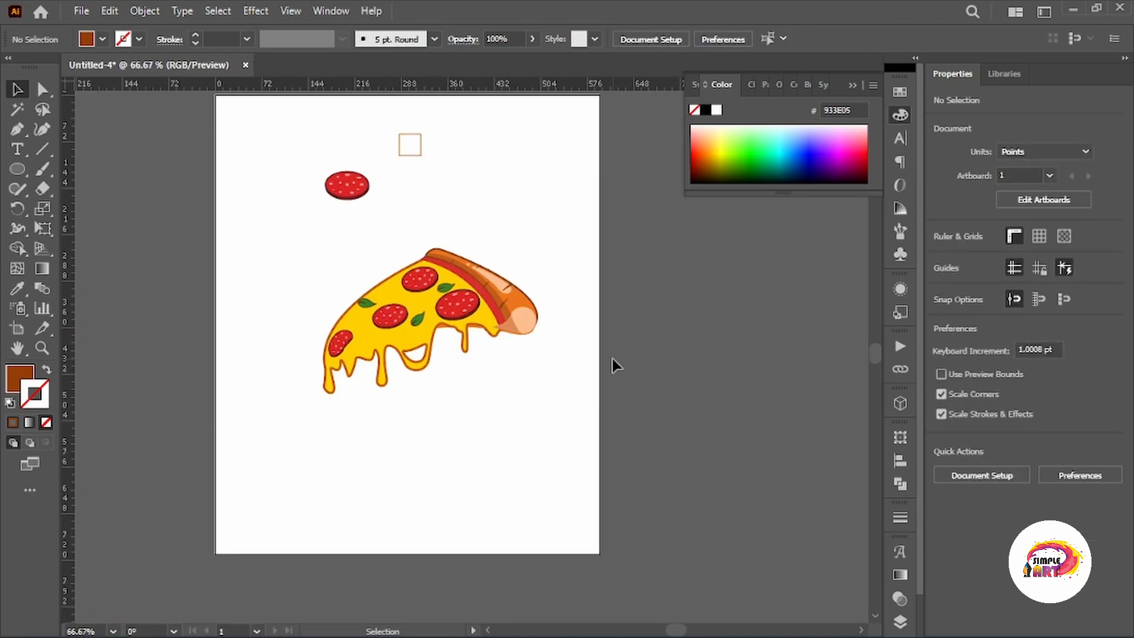
# Step: Draw an ellipse about 43 × 39 pt over the peach circle and swap its brown fill to the stroke
pyautogui.scroll(5, 544, 355)
pyautogui.moveTo(544, 354); pyautogui.dragTo(656, 311)
pyautogui.press('l')
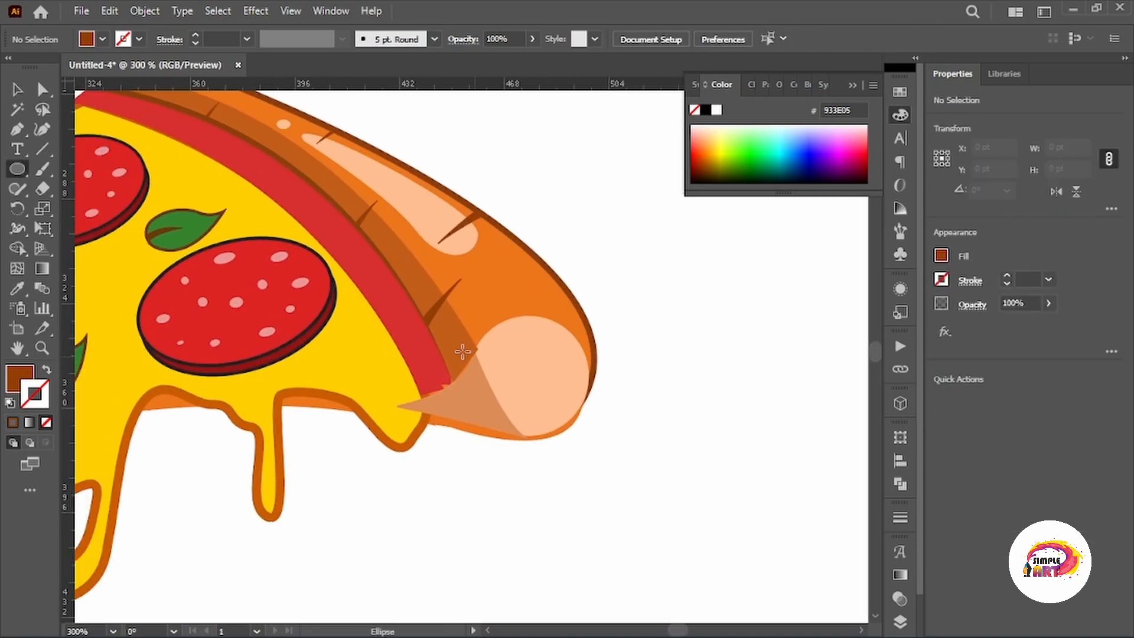
pyautogui.moveTo(462, 352)
pyautogui.mouseDown()
pyautogui.moveTo(603, 430)
pyautogui.moveTo(578, 320)
pyautogui.mouseUp()
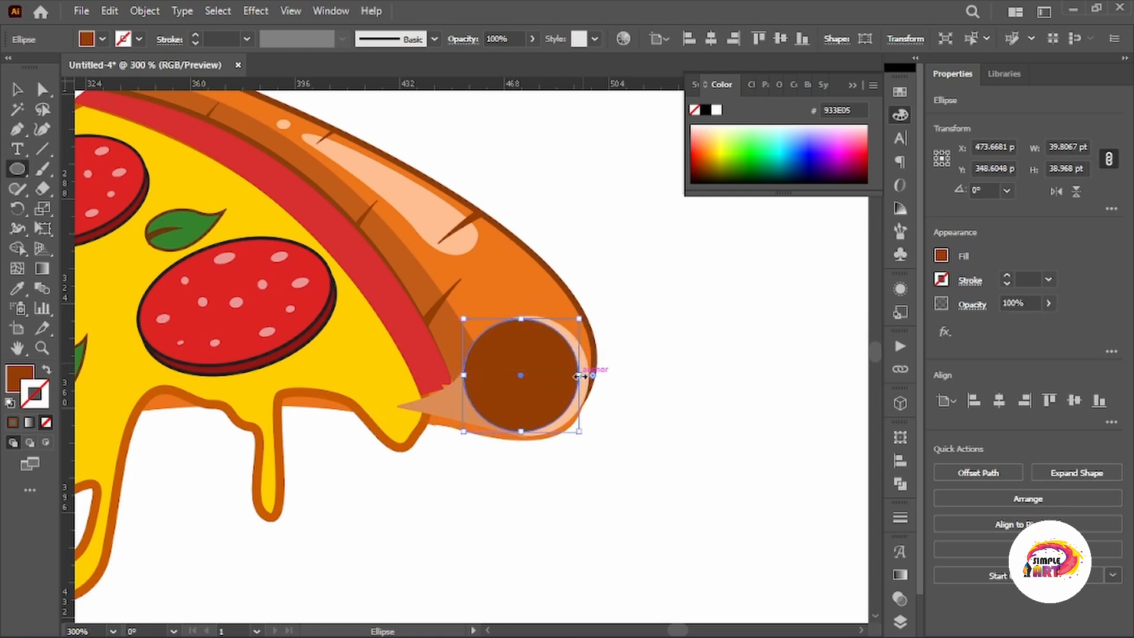
pyautogui.moveTo(580, 375); pyautogui.dragTo(590, 376)
pyautogui.press('v')
pyautogui.hotkey('shift', 'x')
# Step: Resize the brown ellipse outline to about 40.7 × 39.9 pt so it follows the peach circle's edge
pyautogui.scroll(3, 460, 375)
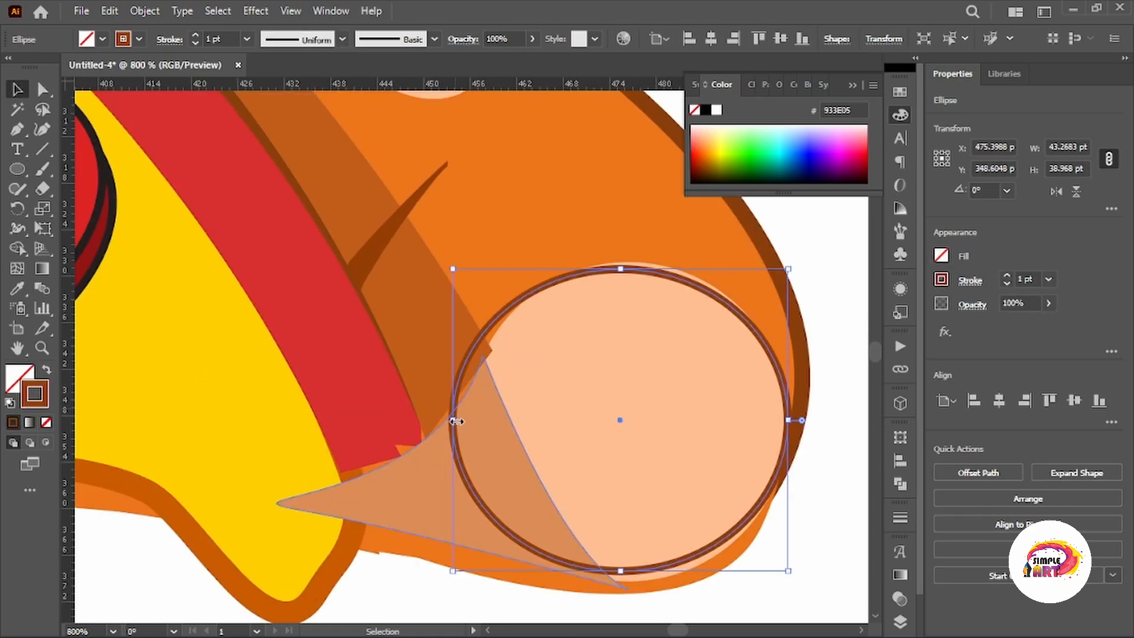
pyautogui.moveTo(457, 421); pyautogui.dragTo(472, 419)
pyautogui.moveTo(630, 269); pyautogui.dragTo(630, 263)
pyautogui.moveTo(629, 570); pyautogui.dragTo(630, 580)
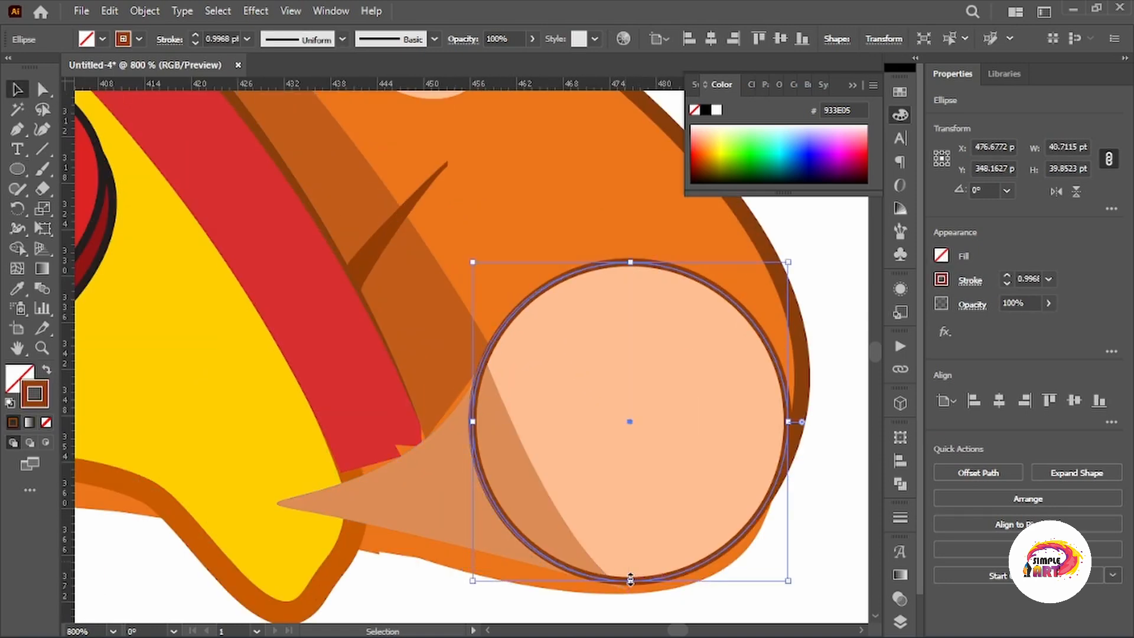
# Step: Send the translucent tan shadow at the crust's cut end behind the peach circle and the cheese
pyautogui.scroll(-3, 698, 509)
pyautogui.click(796, 407)
pyautogui.moveTo(809, 405); pyautogui.dragTo(719, 352)
pyautogui.scroll(-3, 607, 438)
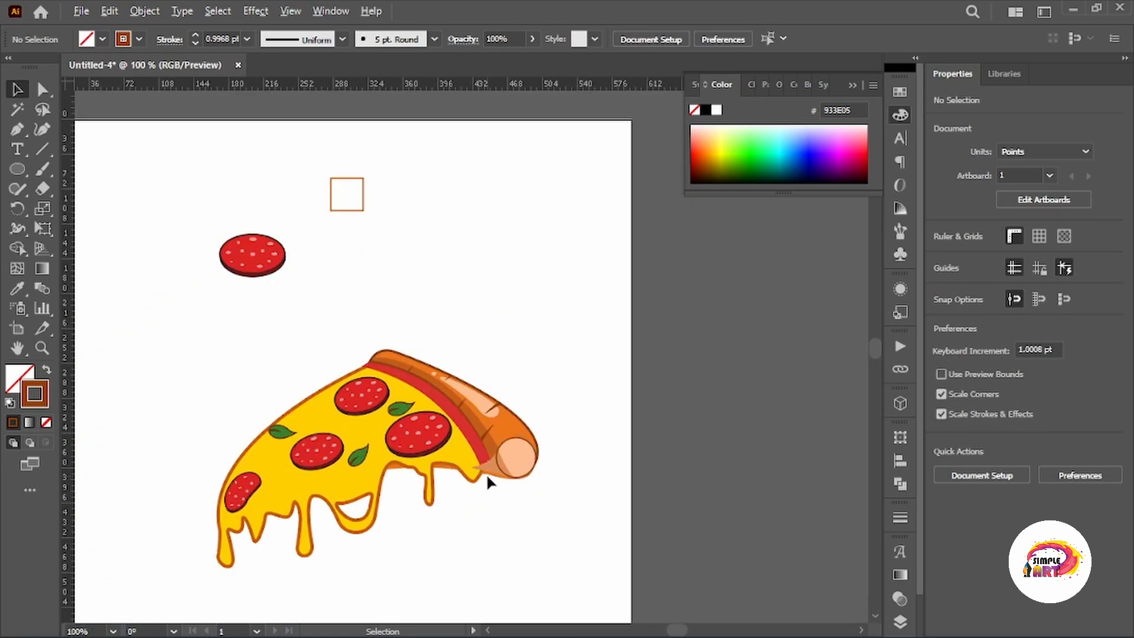
pyautogui.scroll(4, 549, 387)
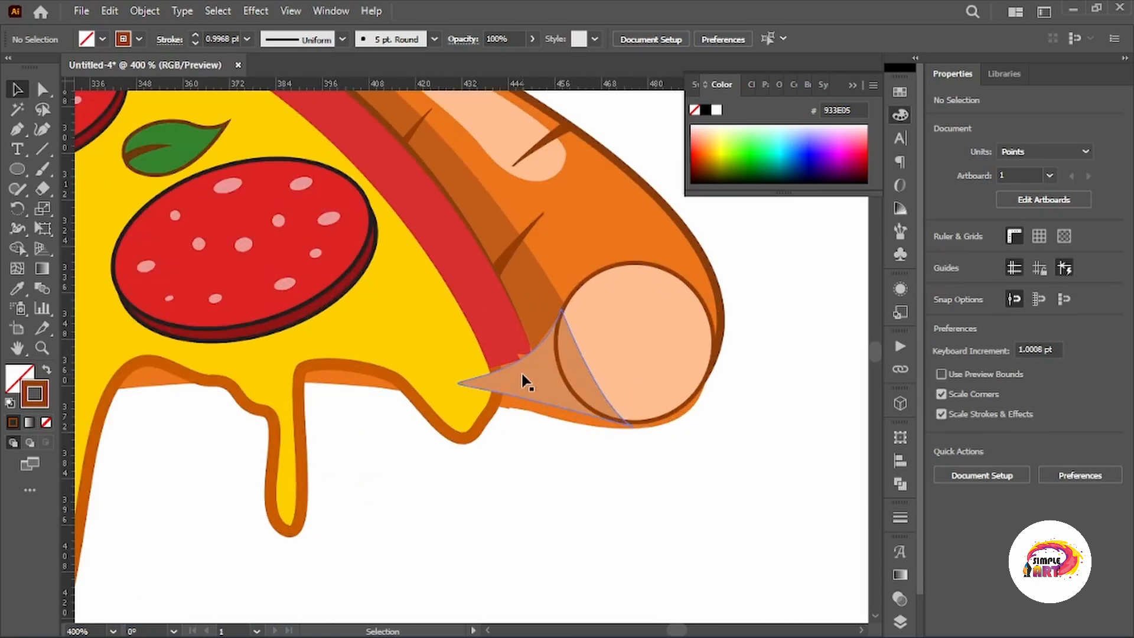
pyautogui.press('a')
pyautogui.click(525, 381)
pyautogui.click(772, 333)
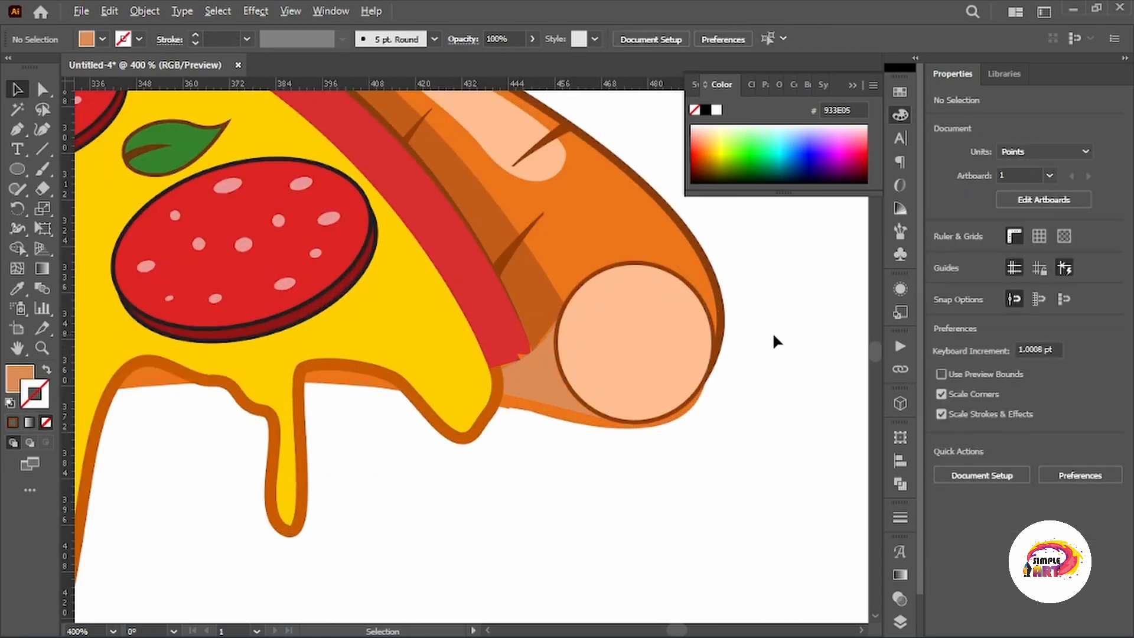
# Step: Adjust the lower end points of the red sauce band so its edge runs cleanly between the cheese and the crust
pyautogui.click(504, 354)
pyautogui.scroll(5, 504, 355)
pyautogui.moveTo(606, 371); pyautogui.dragTo(677, 325)
pyautogui.moveTo(423, 427); pyautogui.dragTo(448, 461)
pyautogui.scroll(-5, 473, 452)
pyautogui.scroll(4, 474, 450)
pyautogui.scroll(-6, 449, 463)
pyautogui.scroll(-5, 449, 462)
pyautogui.scroll(3, 355, 460)
pyautogui.click(769, 335)
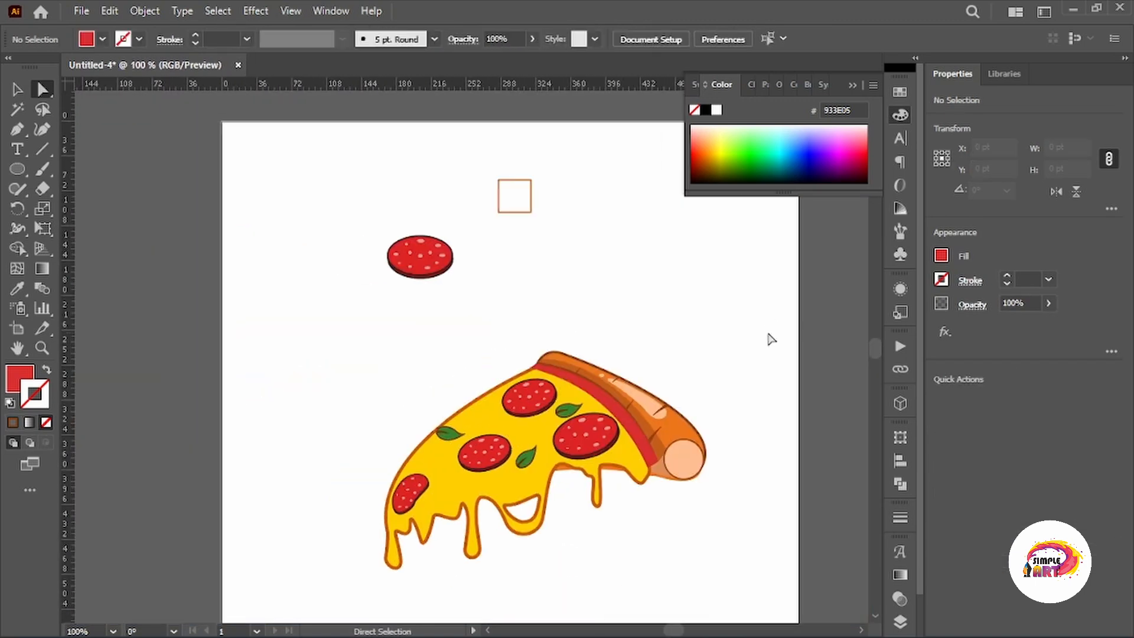
# Step: Draw an ellipse about 64 × 72 pt beside the spare pepperoni, using the cheese's fill and stroke
pyautogui.scroll(-2, 769, 334)
pyautogui.click(17, 89)
pyautogui.scroll(-1, 414, 284)
pyautogui.click(460, 298)
pyautogui.scroll(2, 341, 282)
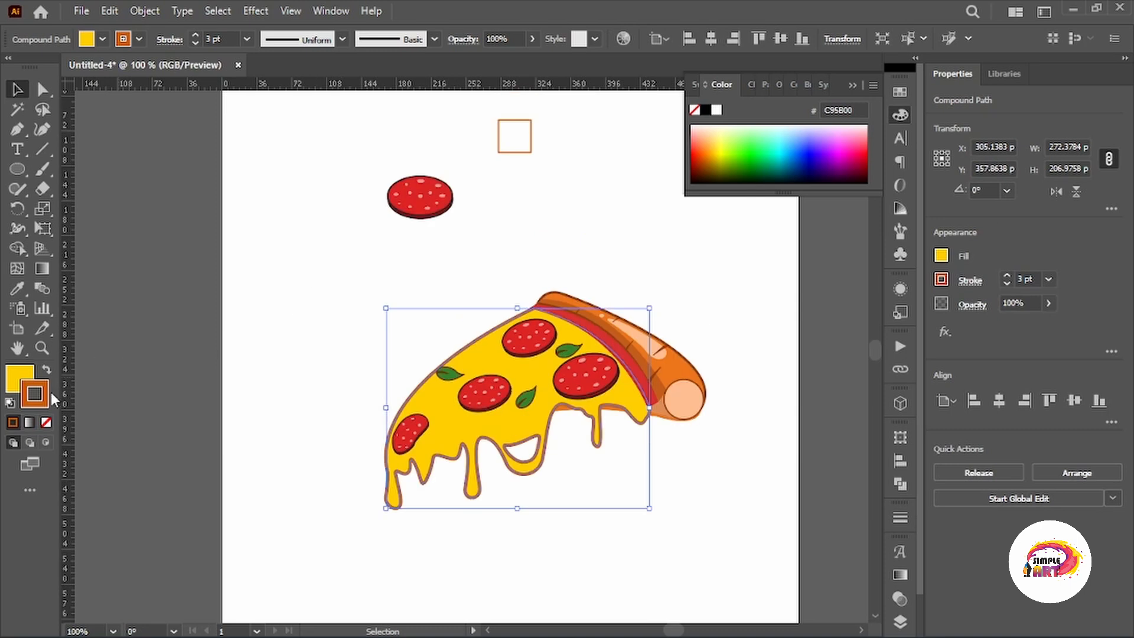
pyautogui.press('l')
pyautogui.moveTo(268, 195); pyautogui.dragTo(330, 264)
# Step: Copy the crust's appearance onto the new ellipse and remove its fill, leaving a 2 pt brown outline
pyautogui.press('i')
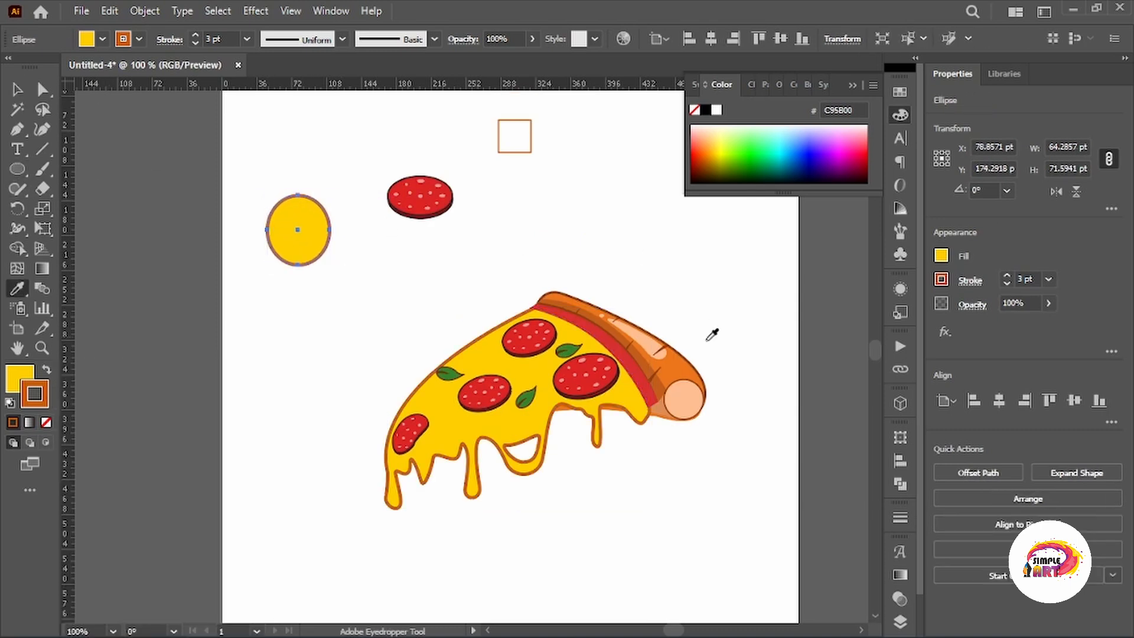
pyautogui.click(692, 361)
pyautogui.click(17, 89)
pyautogui.click(17, 378)
pyautogui.click(46, 422)
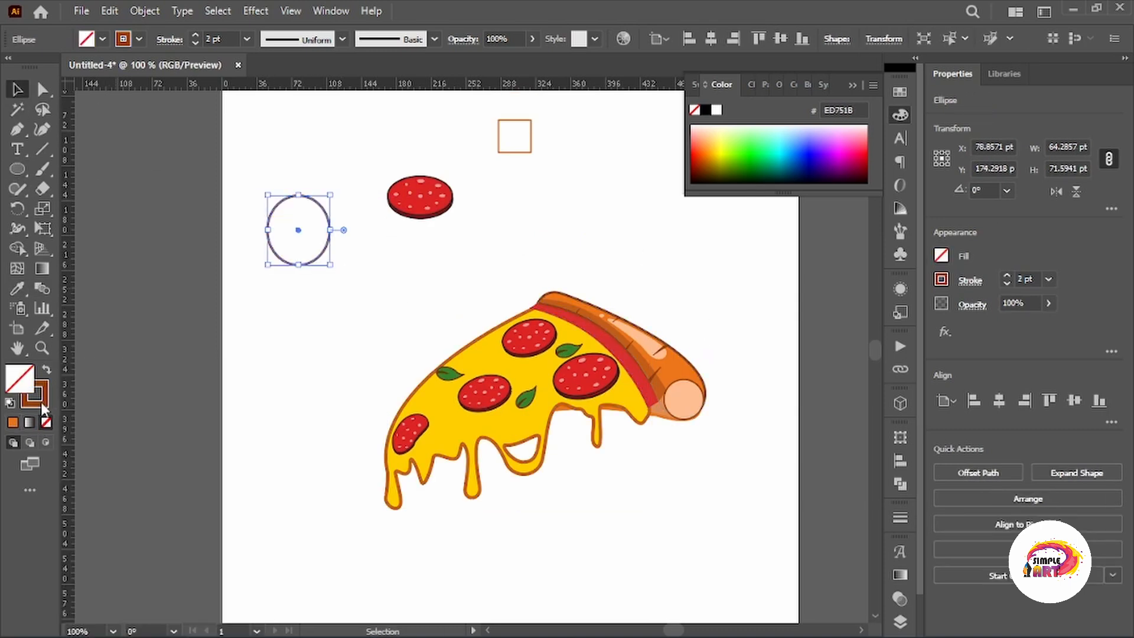
pyautogui.click(38, 402)
# Step: Darken the cheese's outline to the brown 873A00
pyautogui.click(376, 385)
pyautogui.scroll(2, 376, 385)
pyautogui.click(457, 391)
pyautogui.doubleClick(27, 399)
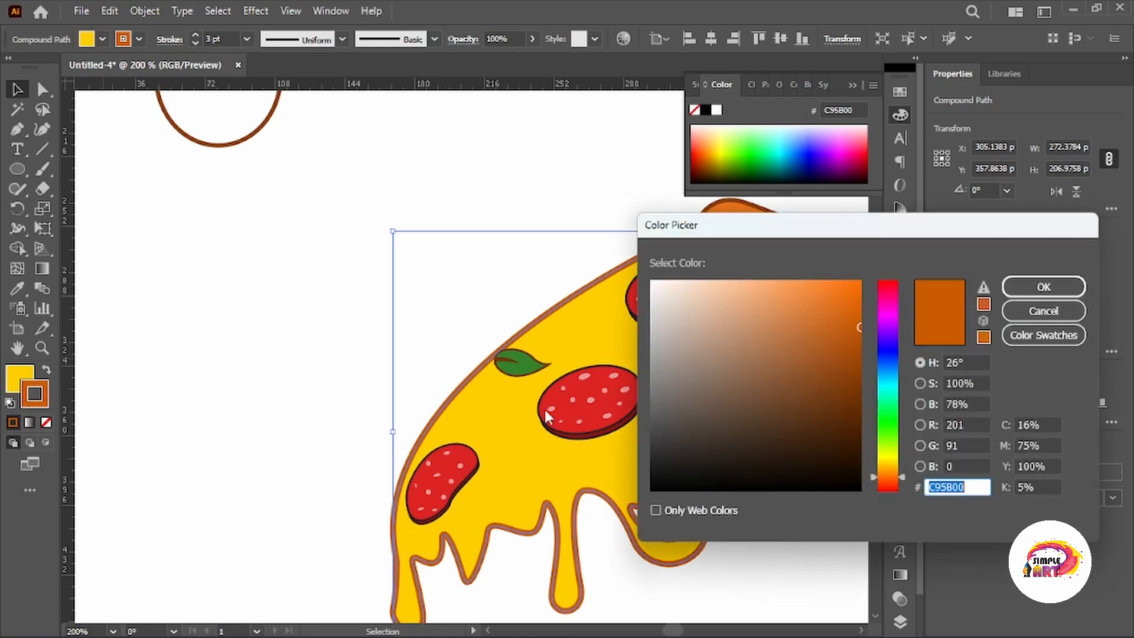
pyautogui.moveTo(843, 338)
pyautogui.mouseDown()
pyautogui.moveTo(873, 357)
pyautogui.moveTo(877, 384)
pyautogui.mouseUp()
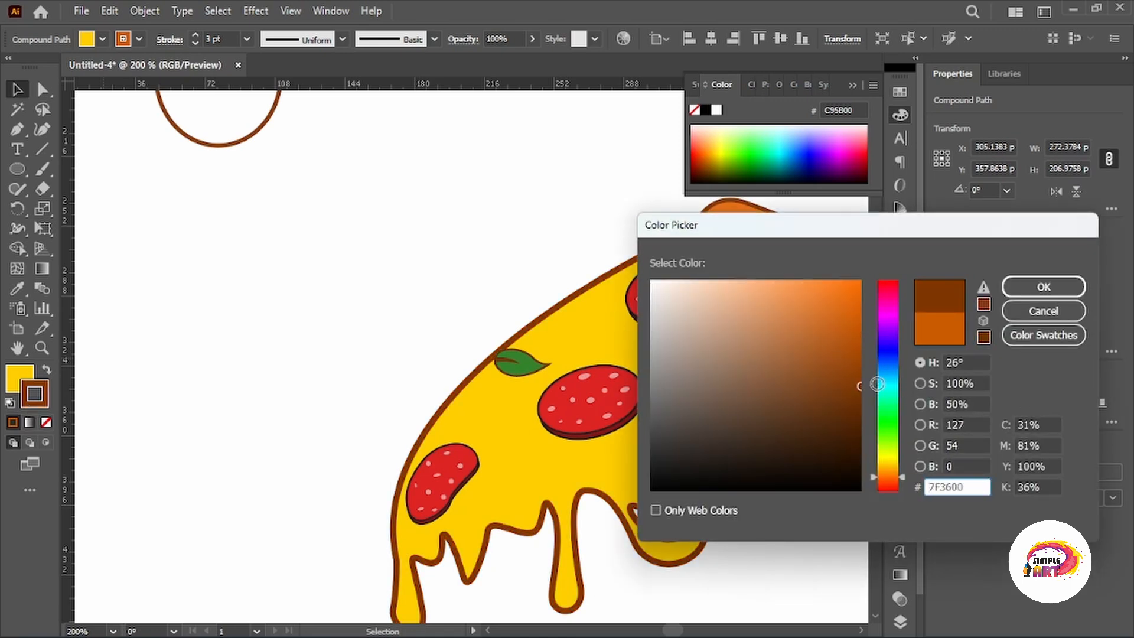
pyautogui.click(1043, 287)
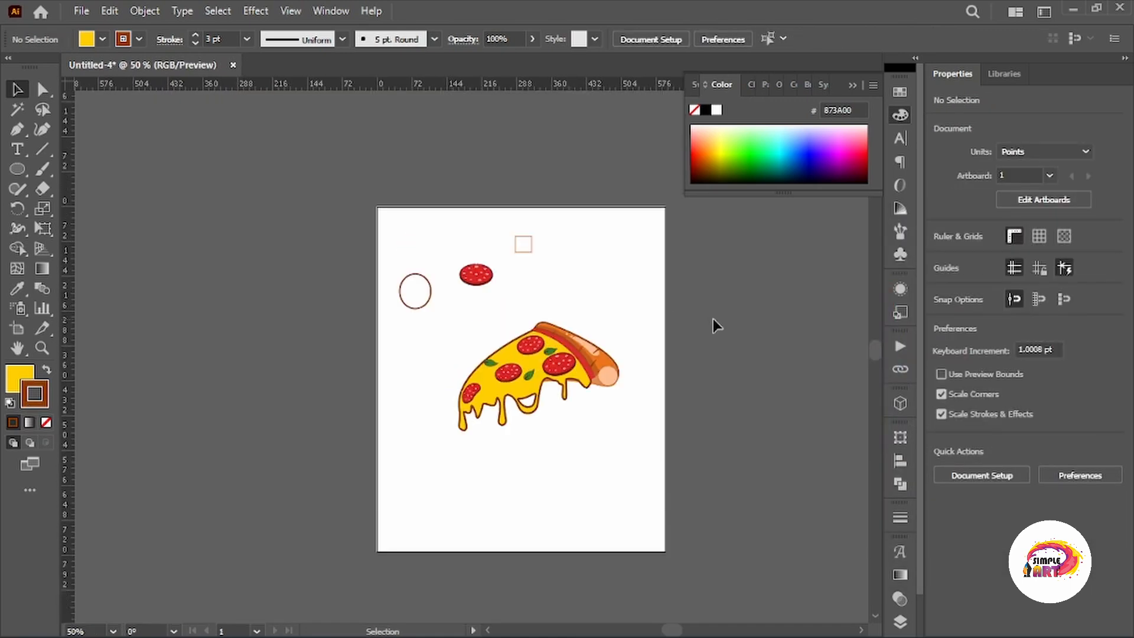
# Step: Draw a Pen path from the cheese's lower corner along the sauce band's outer edge to the cheese's upper outline
pyautogui.hotkey('ctrl', '1')
pyautogui.moveTo(539, 394); pyautogui.dragTo(635, 434)
pyautogui.scroll(3, 634, 435)
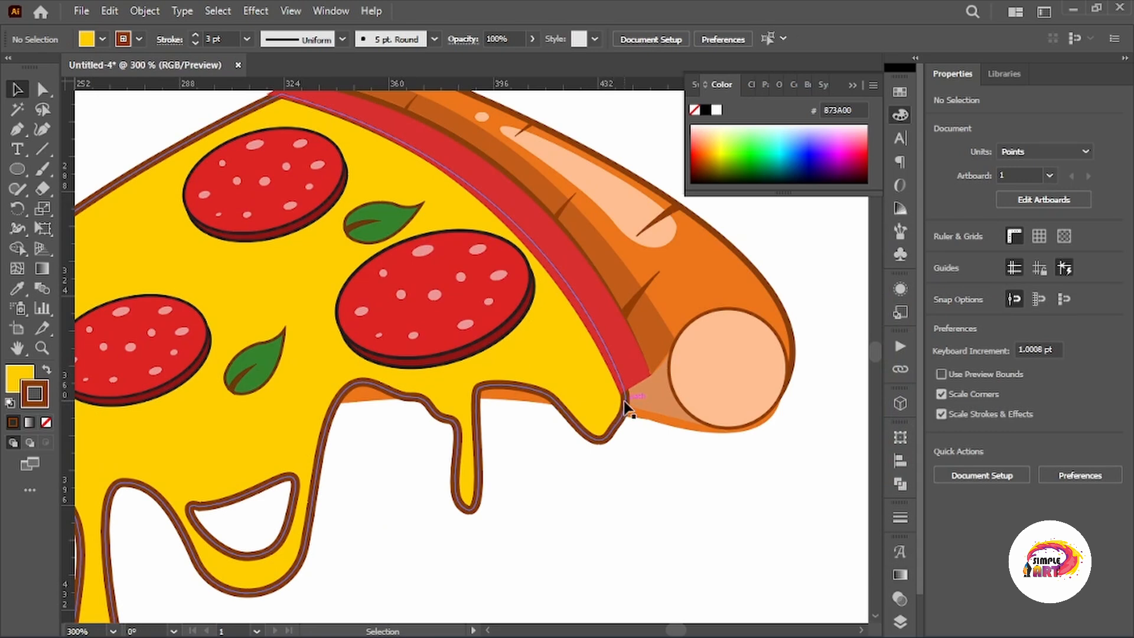
pyautogui.scroll(1, 632, 418)
pyautogui.press('p')
pyautogui.click(519, 424)
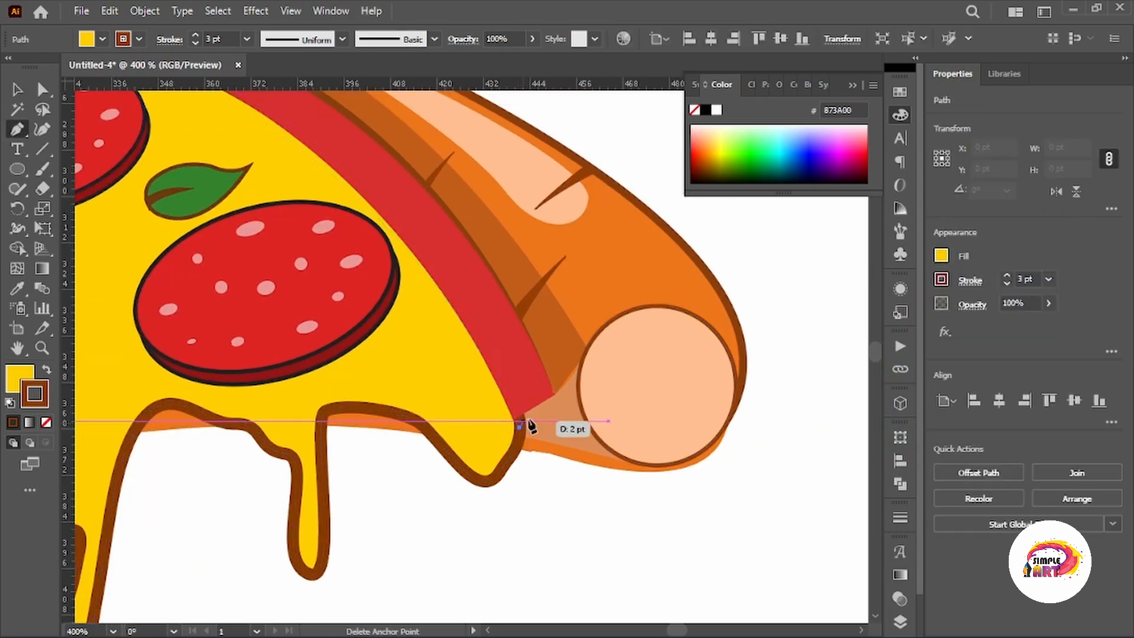
pyautogui.moveTo(554, 394); pyautogui.dragTo(729, 528)
pyautogui.click(554, 394)
pyautogui.scroll(-1, 556, 395)
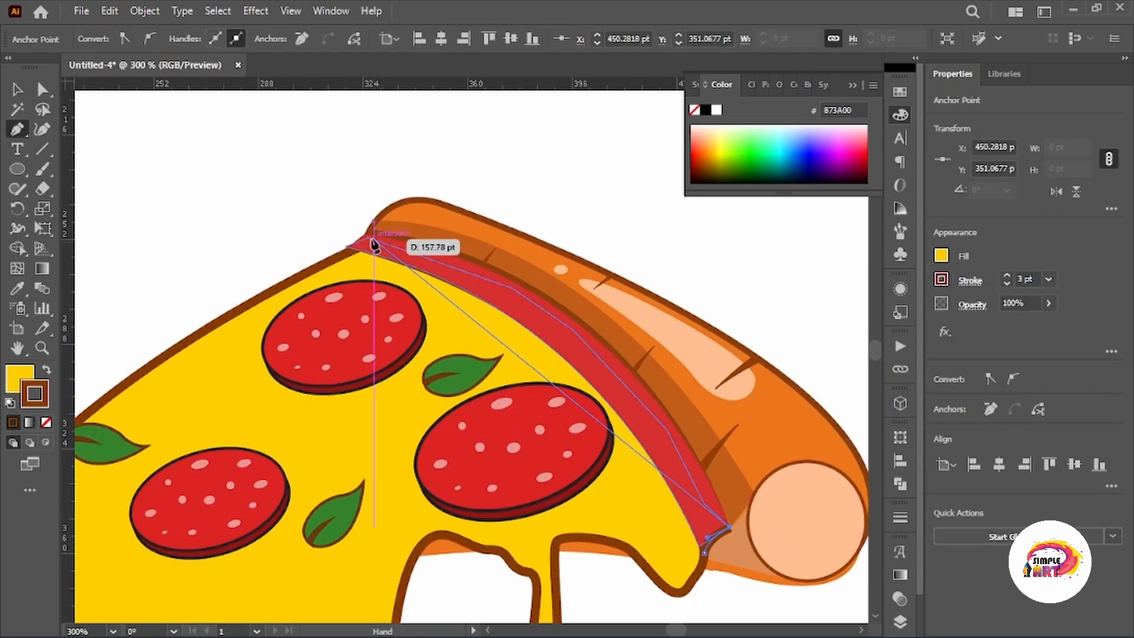
pyautogui.moveTo(365, 232); pyautogui.dragTo(103, 206)
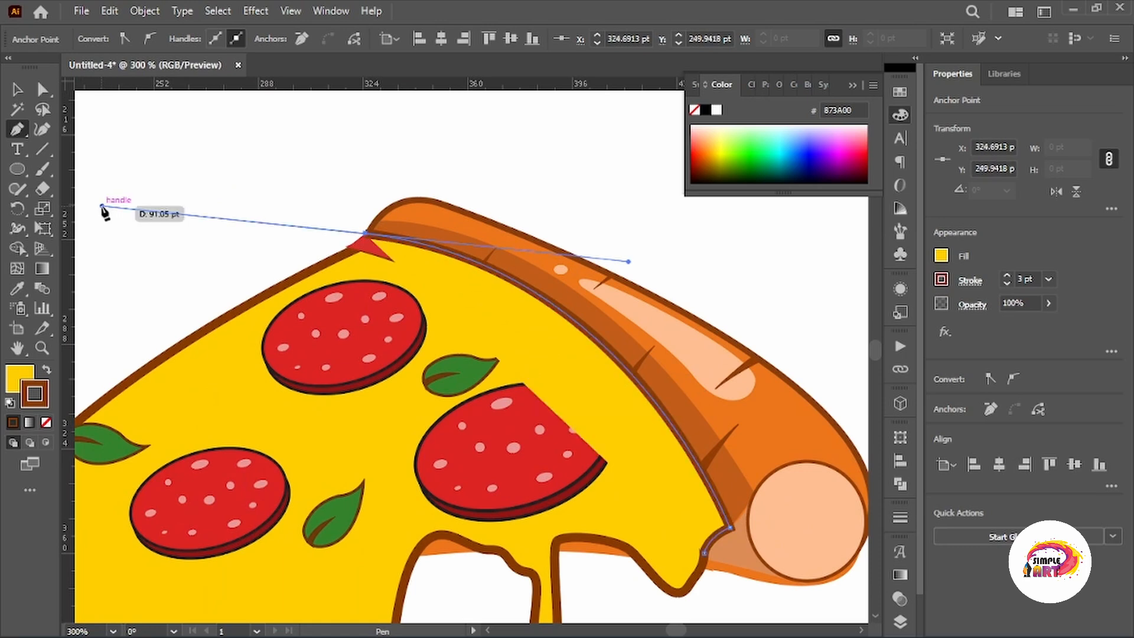
pyautogui.moveTo(338, 255); pyautogui.dragTo(316, 268)
# Step: Remove the yellow fill from the path around the sauce band, keeping its 3 pt brown stroke
pyautogui.click(17, 89)
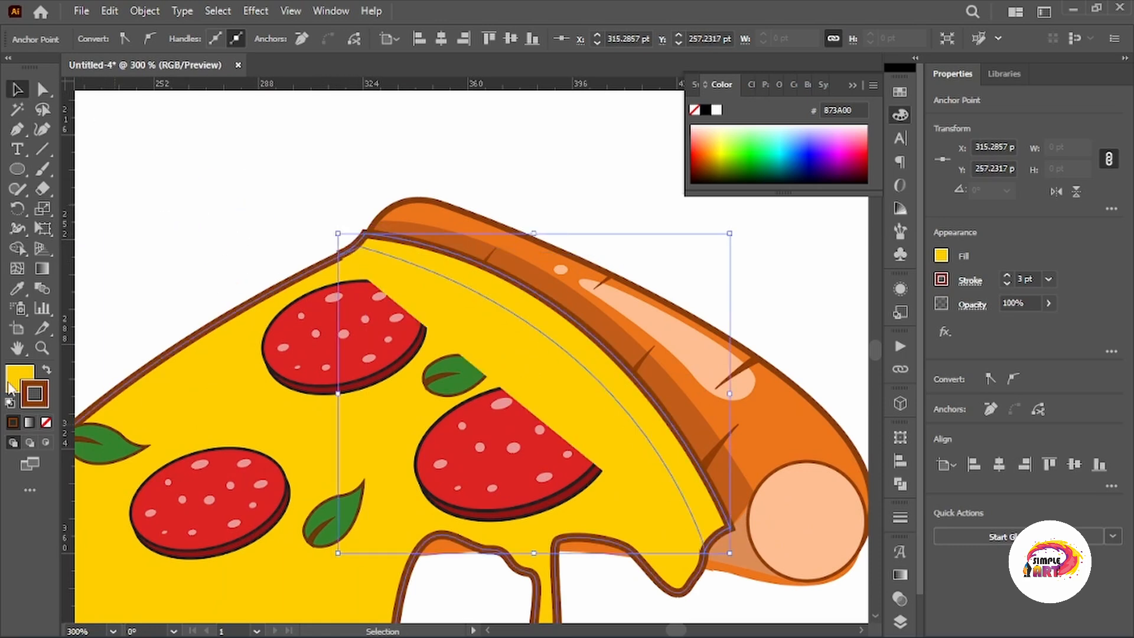
pyautogui.click(15, 384)
pyautogui.press('/')
pyautogui.click(242, 239)
# Step: Move the upper end anchor of the sauce band's outline so it merges smoothly into the cheese's outline
pyautogui.scroll(3, 316, 249)
pyautogui.click(409, 255)
pyautogui.scroll(2, 416, 259)
pyautogui.press('a')
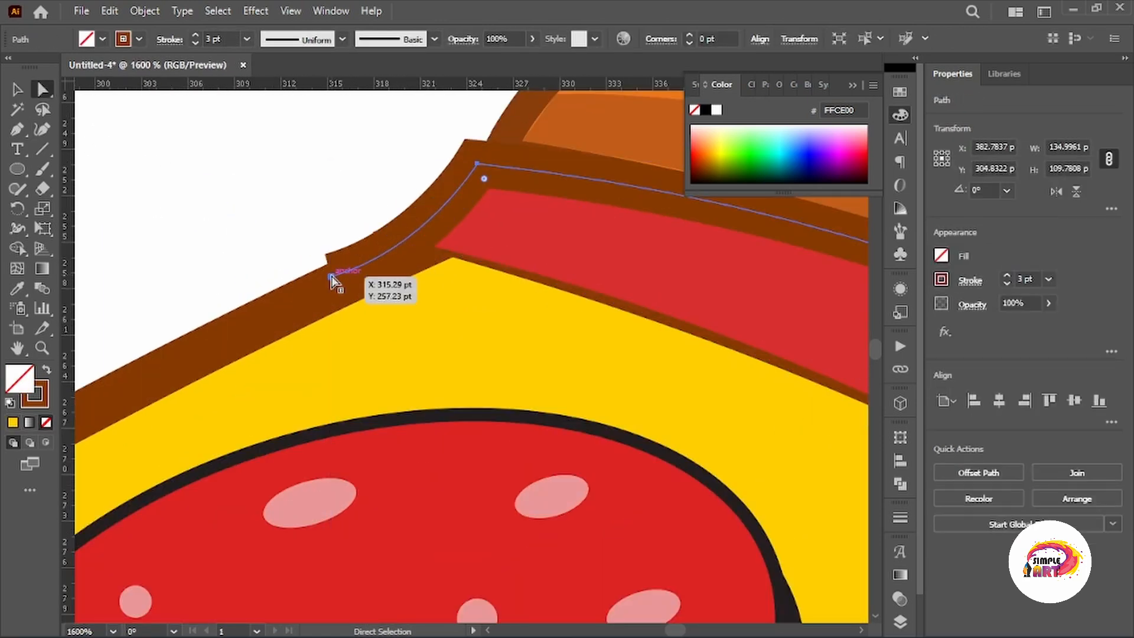
pyautogui.moveTo(331, 277); pyautogui.dragTo(340, 287)
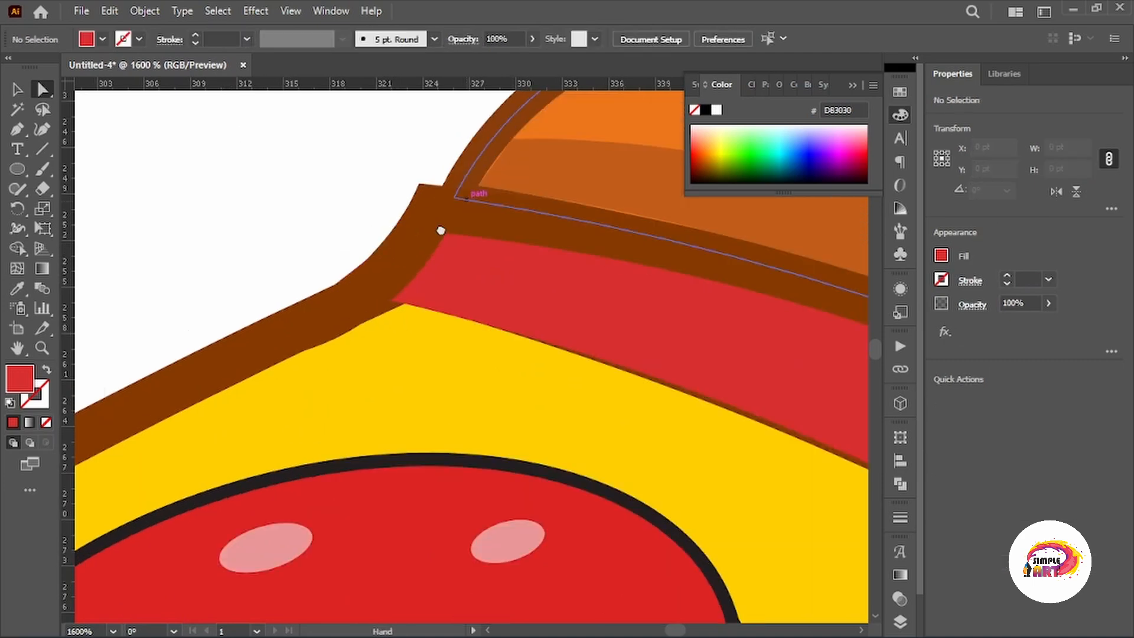
# Step: Adjust the red sauce band's upper corner points to fit against the brown outline
pyautogui.click(396, 250)
pyautogui.moveTo(396, 250)
pyautogui.mouseDown()
pyautogui.moveTo(408, 264)
pyautogui.moveTo(418, 255)
pyautogui.mouseUp()
pyautogui.click(354, 347)
pyautogui.click(385, 328)
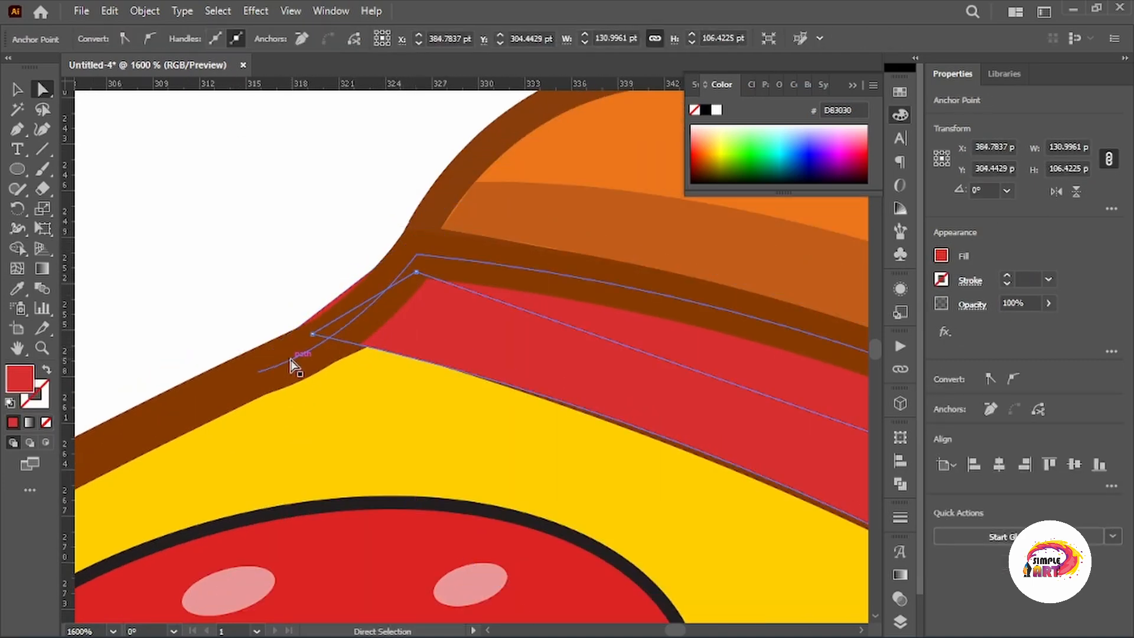
pyautogui.click(294, 366)
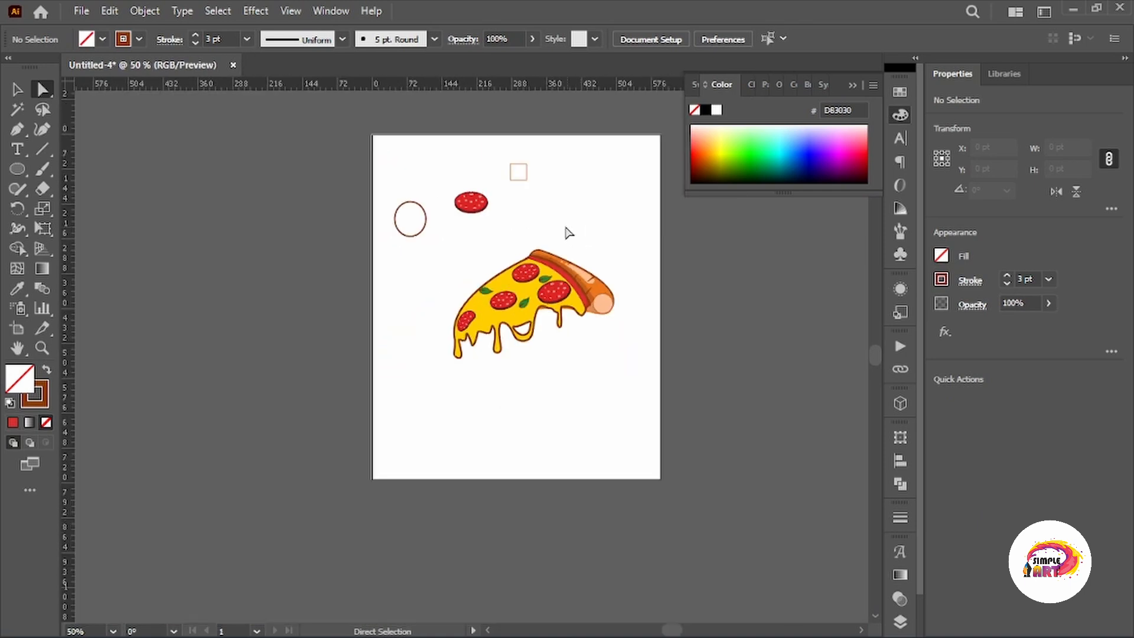
# Step: Reshape the crust's upper edge into a fuller curve by extending the handle near its rounded upper end
pyautogui.moveTo(568, 232); pyautogui.dragTo(376, 173)
pyautogui.click(23, 88)
pyautogui.scroll(4, 553, 245)
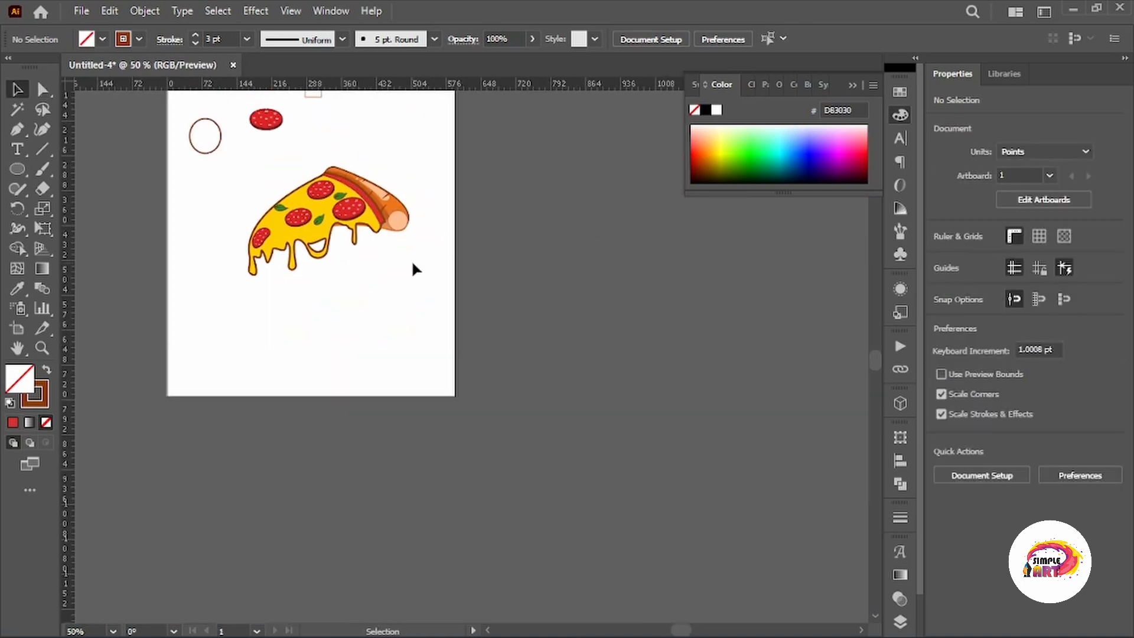
pyautogui.scroll(1, 358, 209)
pyautogui.press('a')
pyautogui.scroll(4, 345, 232)
pyautogui.click(346, 236)
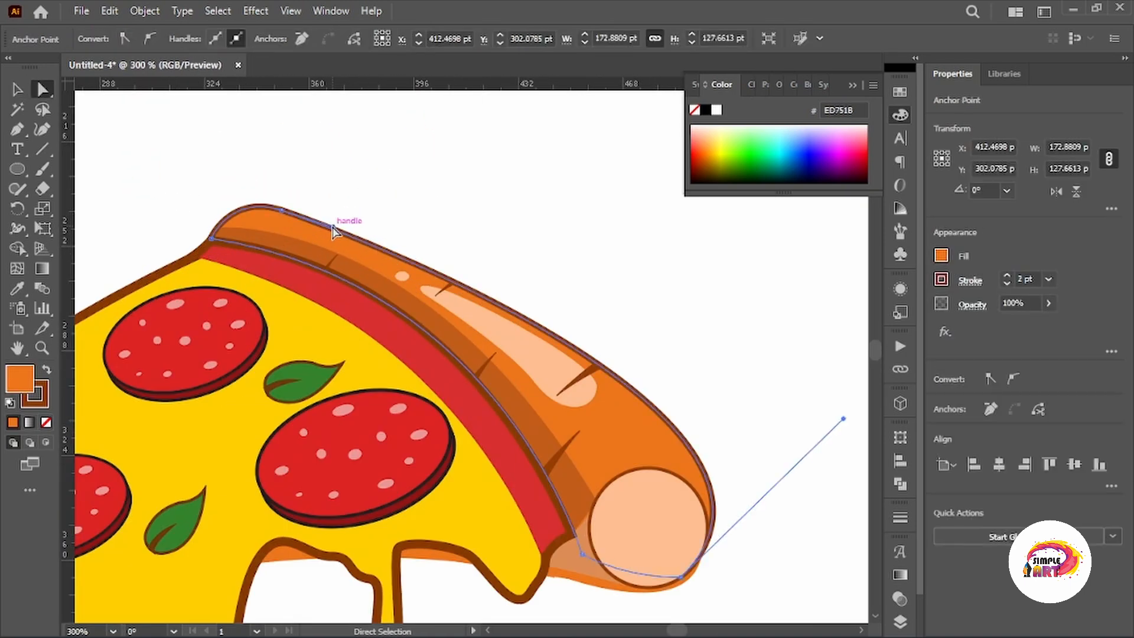
pyautogui.moveTo(333, 228); pyautogui.dragTo(363, 198)
pyautogui.click(449, 177)
# Step: Move the upper corner anchor of the crust's dark orange shading to follow the inside of the crust outline
pyautogui.scroll(-4, 449, 178)
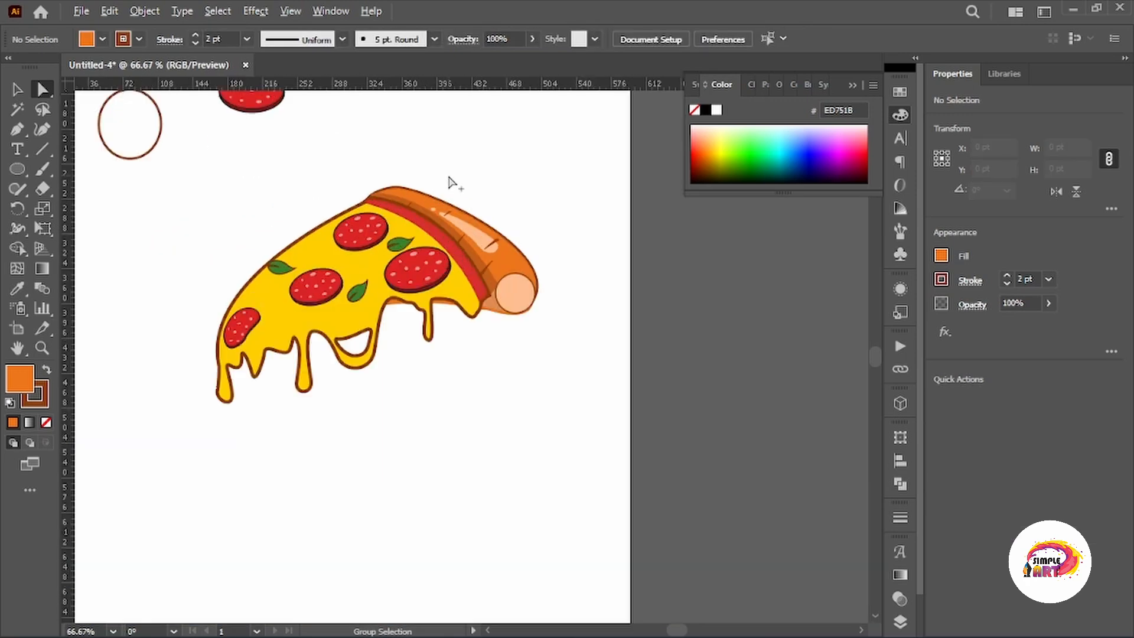
pyautogui.scroll(8, 450, 183)
pyautogui.moveTo(362, 302); pyautogui.dragTo(455, 315)
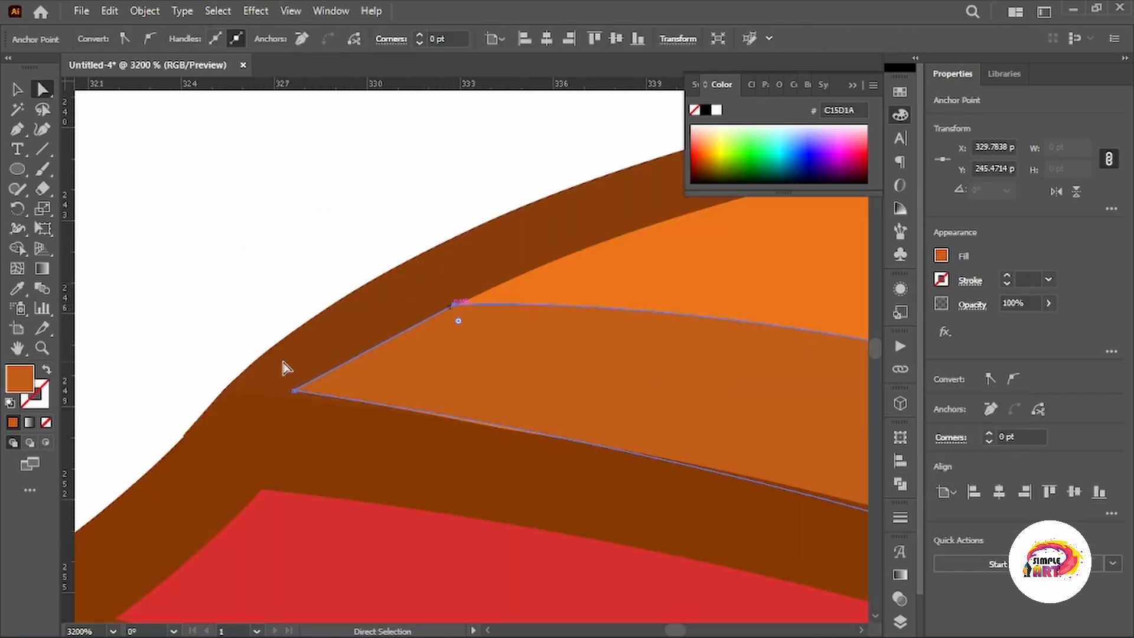
pyautogui.scroll(-11, 289, 328)
pyautogui.click(388, 199)
pyautogui.moveTo(404, 408); pyautogui.dragTo(553, 284)
pyautogui.scroll(-2, 554, 282)
# Step: Draw a hook-shaped curve on the cheese beside the lowest pepperoni and swap its C15D1A fill to a 1 pt stroke
pyautogui.click(17, 89)
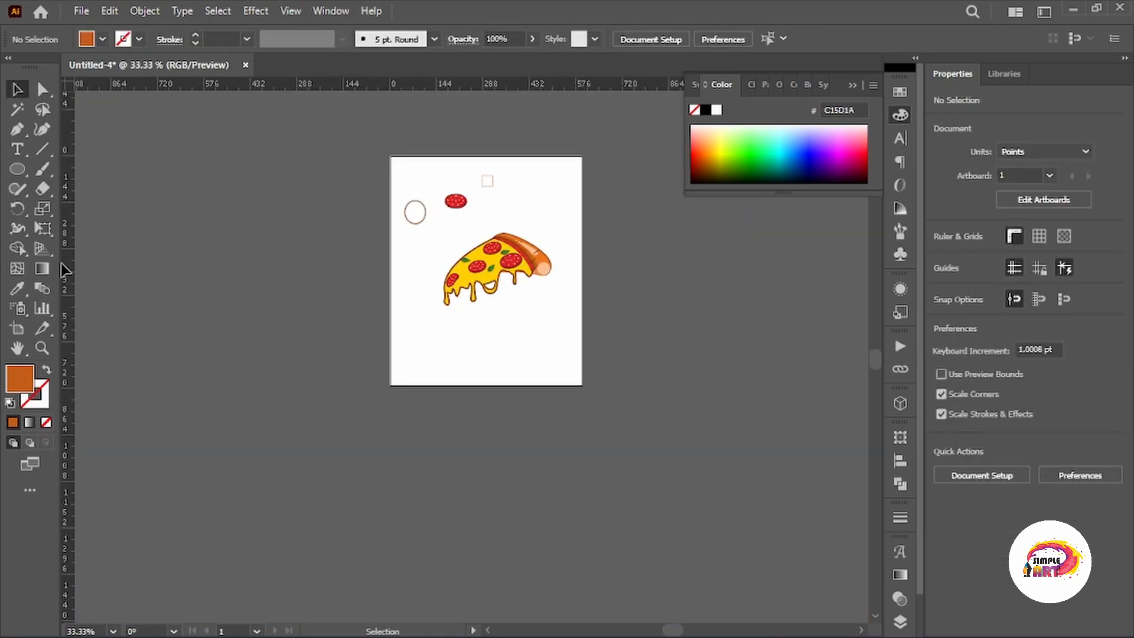
pyautogui.click(23, 133)
pyautogui.scroll(6, 473, 271)
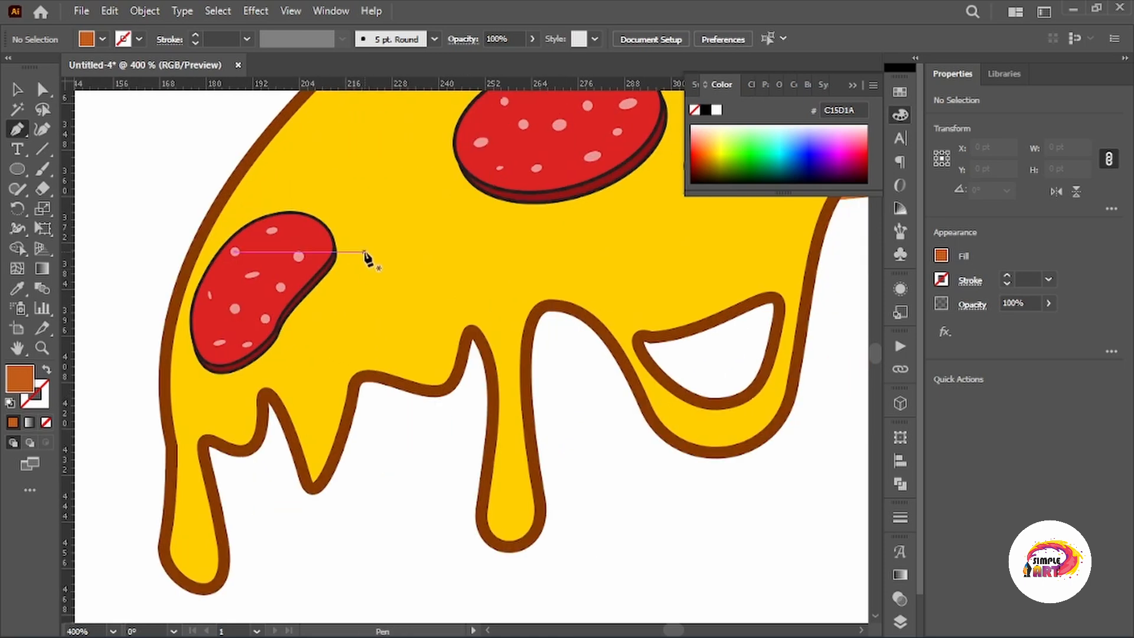
pyautogui.click(406, 208)
pyautogui.moveTo(368, 284); pyautogui.dragTo(390, 329)
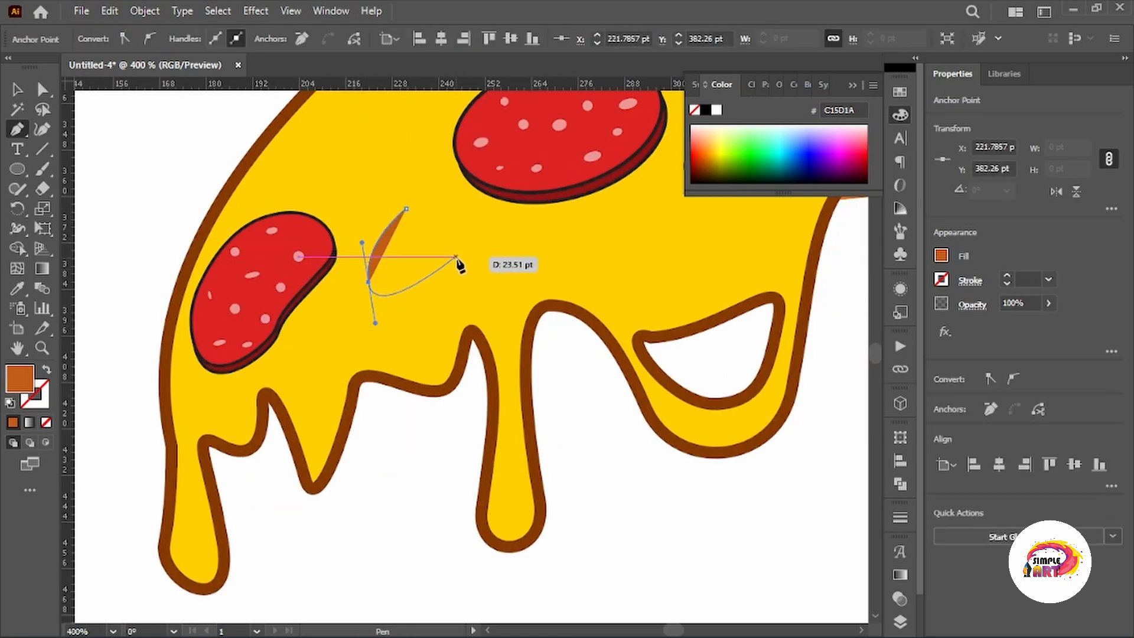
pyautogui.moveTo(458, 260); pyautogui.dragTo(479, 238)
pyautogui.click(46, 369)
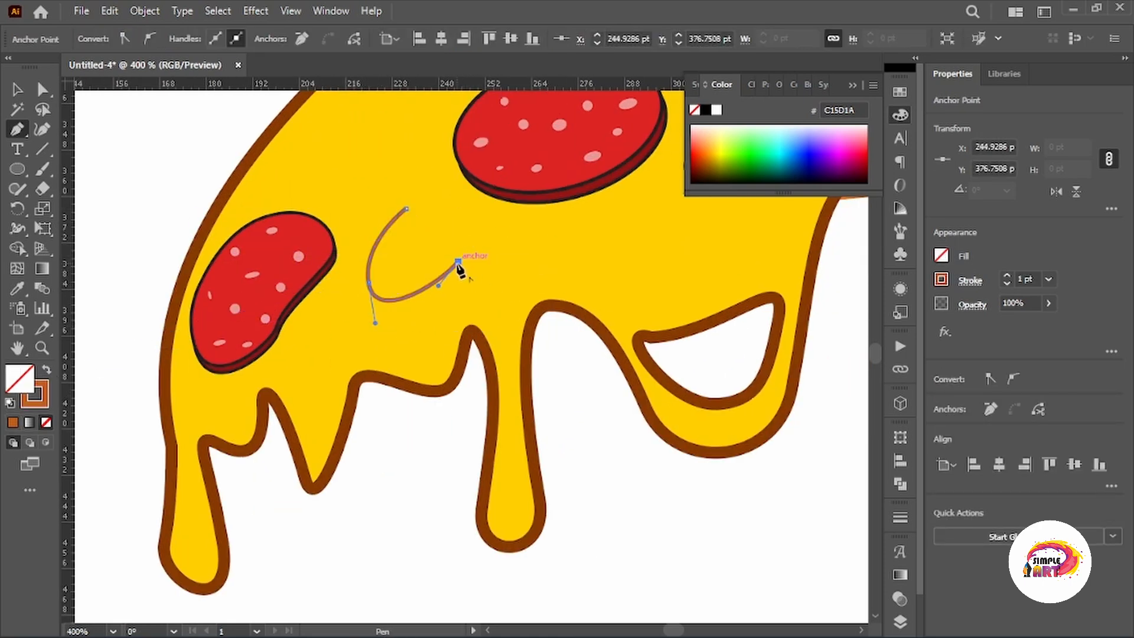
# Step: Extend the hooked cheese line with a short shallow arc, undoing the first larger arc
pyautogui.scroll(-1, 573, 270)
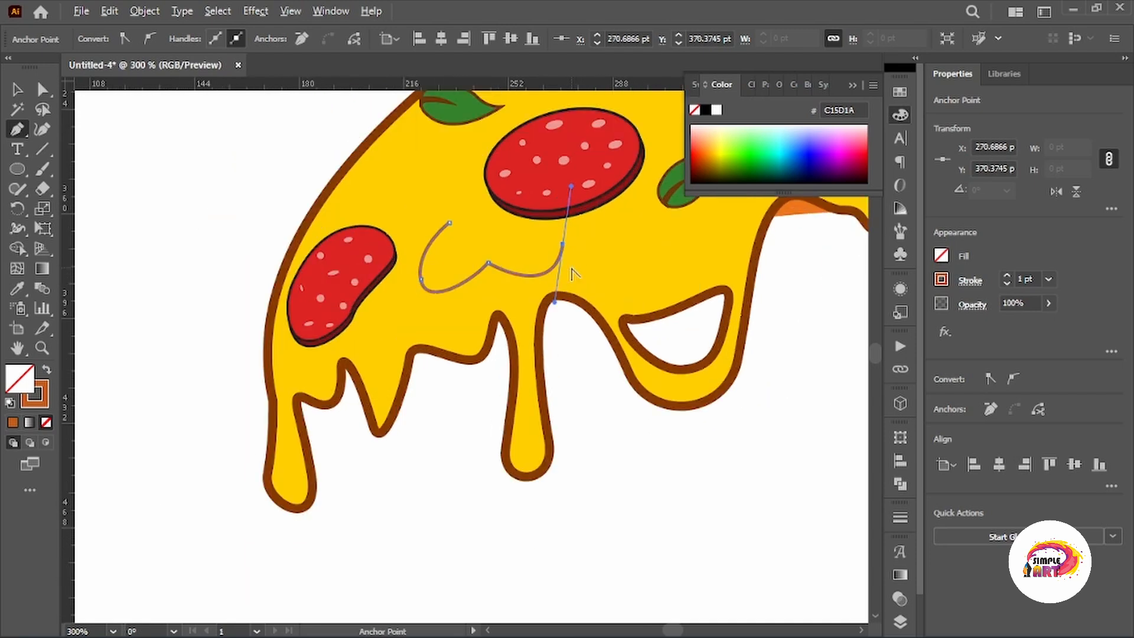
pyautogui.hotkey('ctrl', 'z')
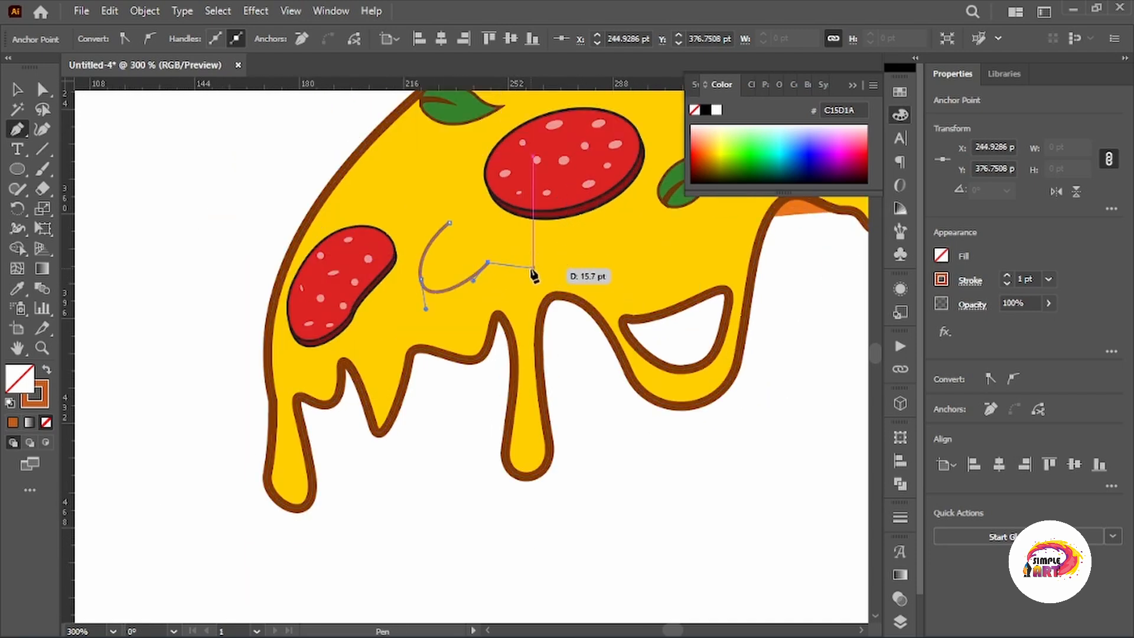
pyautogui.moveTo(571, 240); pyautogui.dragTo(572, 238)
pyautogui.moveTo(522, 251); pyautogui.dragTo(373, 413)
pyautogui.press('v')
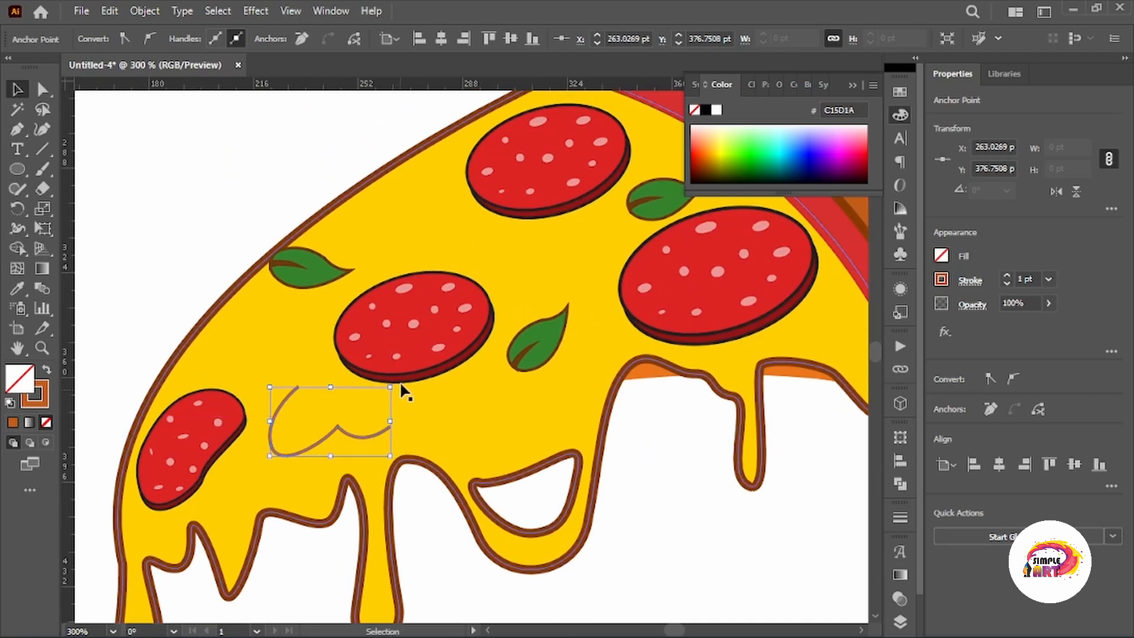
# Step: Draw a wavy 1 pt line in C15D1A on the cheese below the uppermost pepperoni
pyautogui.press('p')
pyautogui.moveTo(480, 224); pyautogui.dragTo(488, 233)
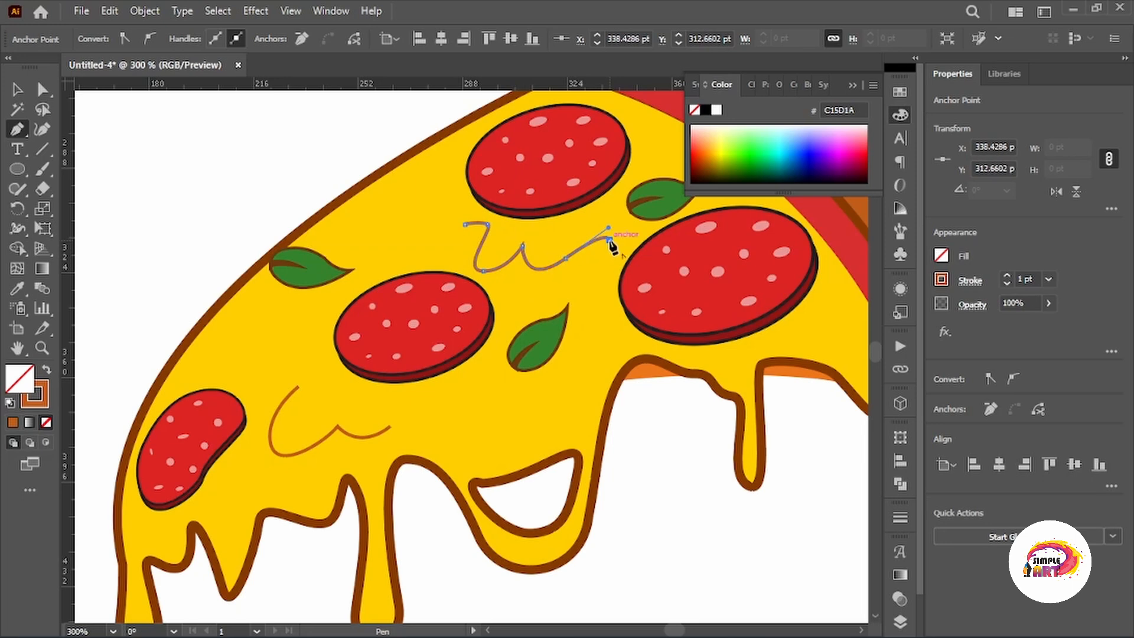
pyautogui.press('p')
# Step: Draw a gently wavy line along the cheese beneath the largest pepperoni, from near the sauce band inward
pyautogui.moveTo(750, 277); pyautogui.dragTo(649, 240)
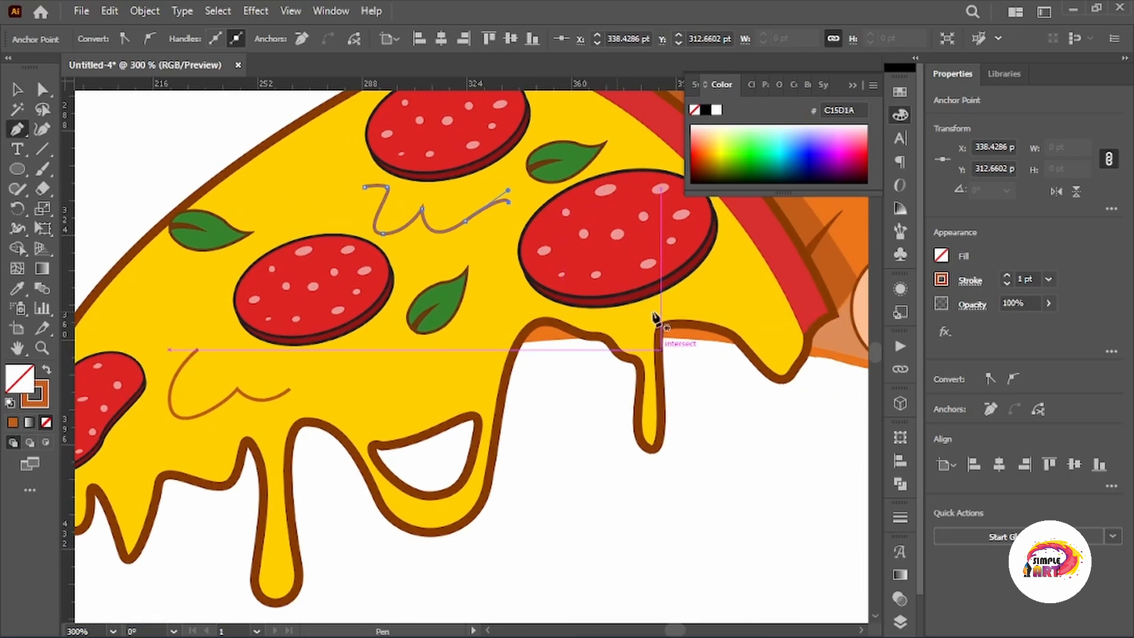
pyautogui.click(759, 290)
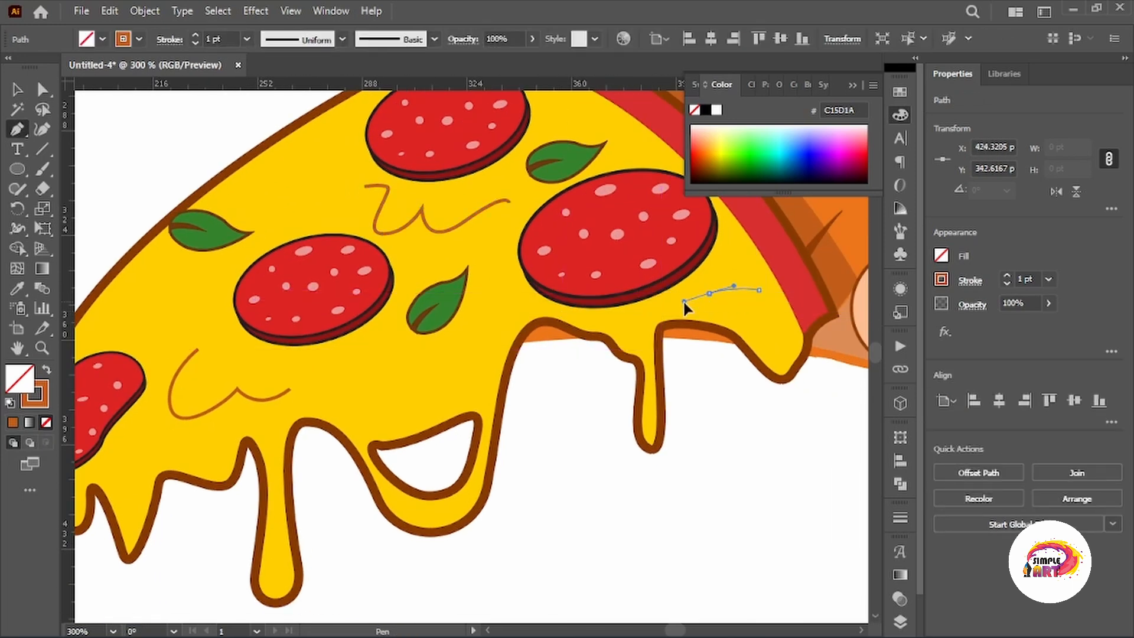
pyautogui.click(648, 300)
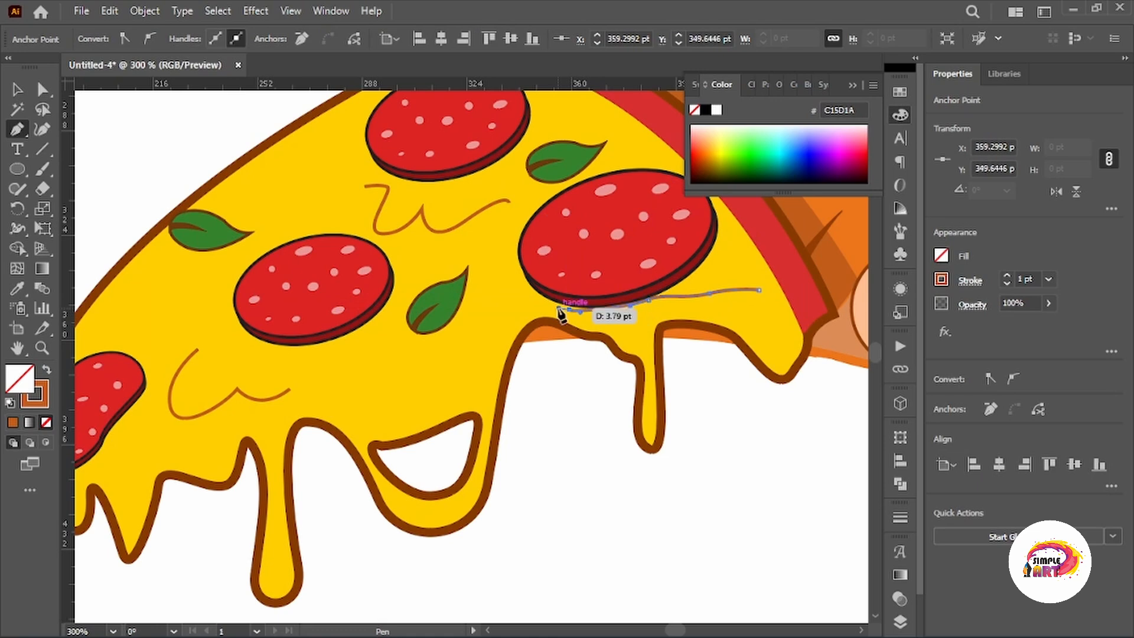
pyautogui.moveTo(457, 336); pyautogui.dragTo(601, 278)
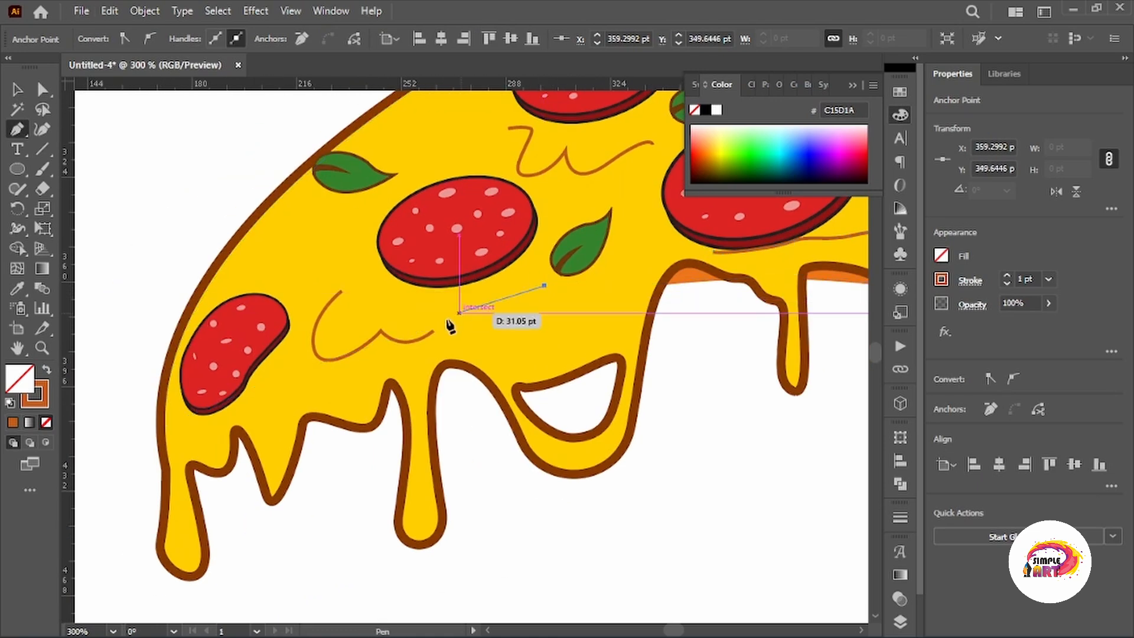
# Step: Draw a short slanted line about 31 pt long on the cheese below the middle pepperoni
pyautogui.click(460, 319)
pyautogui.click(16, 89)
pyautogui.click(718, 436)
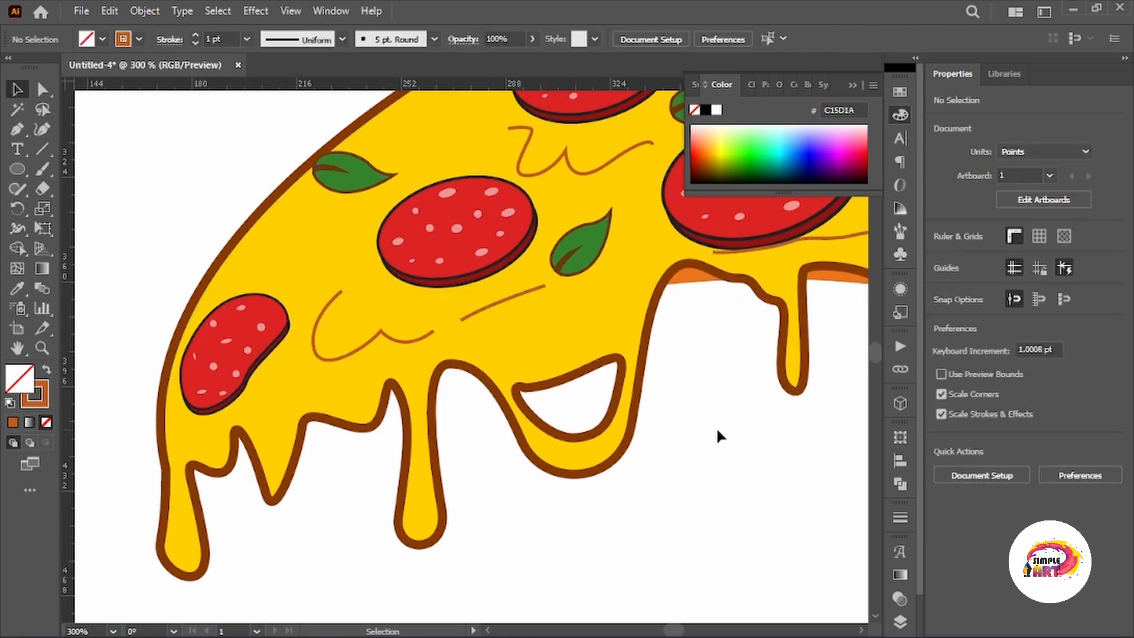
# Step: Draw a small hooked line on the cheese below the leaf at the slice's outer edge
pyautogui.scroll(-2, 717, 431)
pyautogui.moveTo(640, 413); pyautogui.dragTo(495, 413)
pyautogui.scroll(2, 361, 302)
pyautogui.press('p')
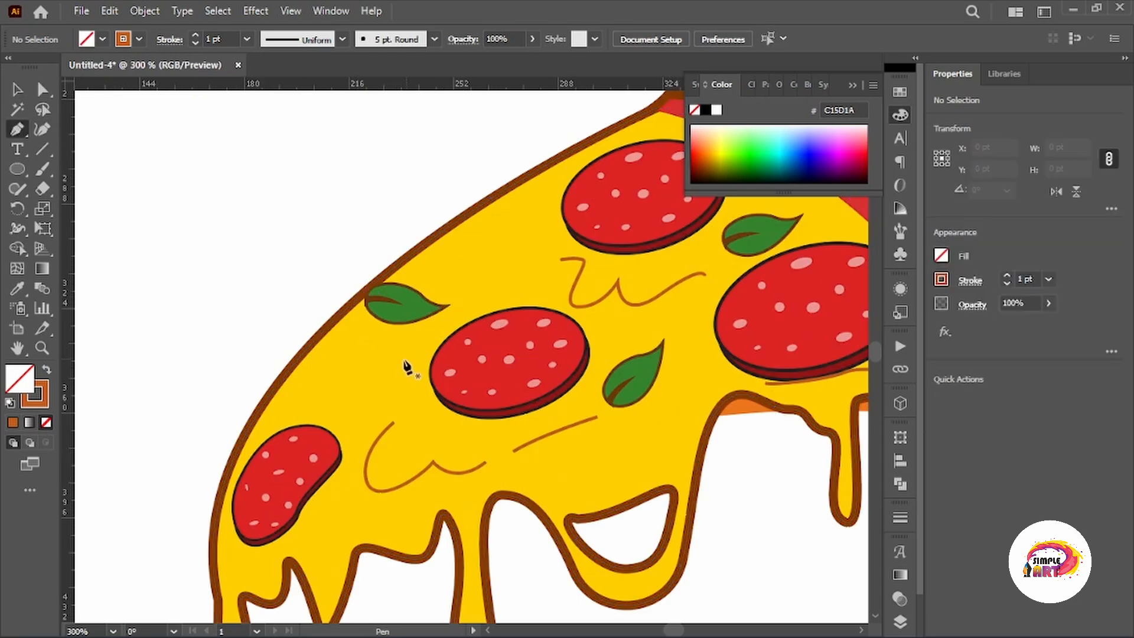
pyautogui.click(340, 333)
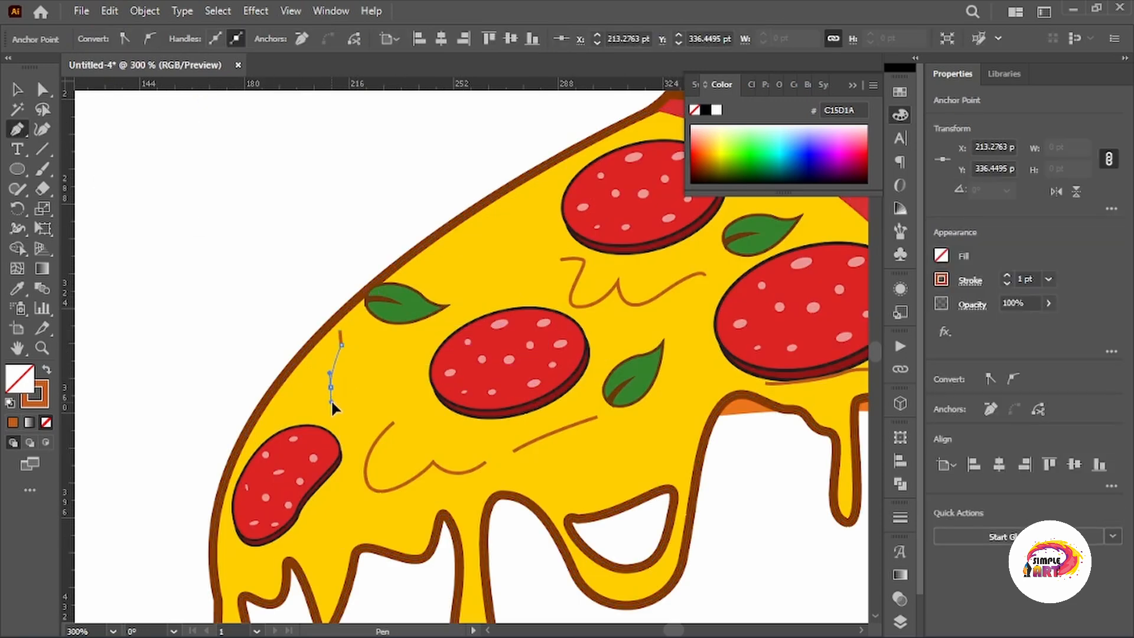
pyautogui.click(16, 91)
pyautogui.click(268, 195)
# Step: Set the stroke of the hooked line beside the lowest pepperoni to 2 pt and outline that stroke
pyautogui.scroll(-4, 270, 230)
pyautogui.moveTo(269, 235); pyautogui.dragTo(375, 363)
pyautogui.scroll(2, 376, 362)
pyautogui.click(430, 450)
pyautogui.scroll(3, 430, 450)
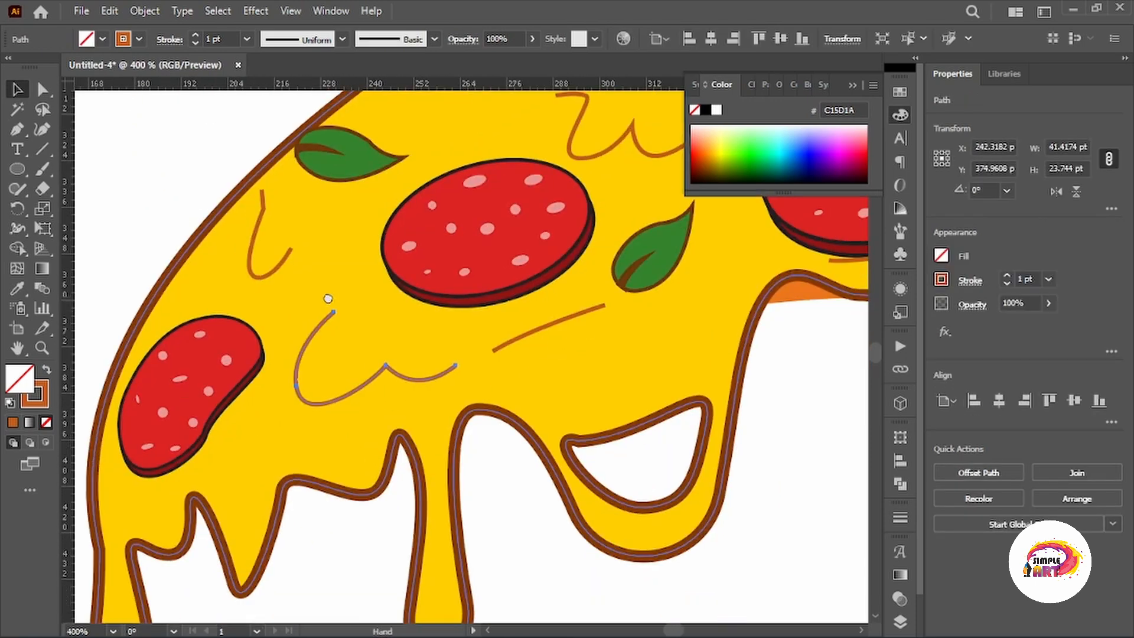
pyautogui.click(1030, 278)
pyautogui.scroll(-1, 693, 471)
pyautogui.moveTo(693, 471); pyautogui.dragTo(592, 408)
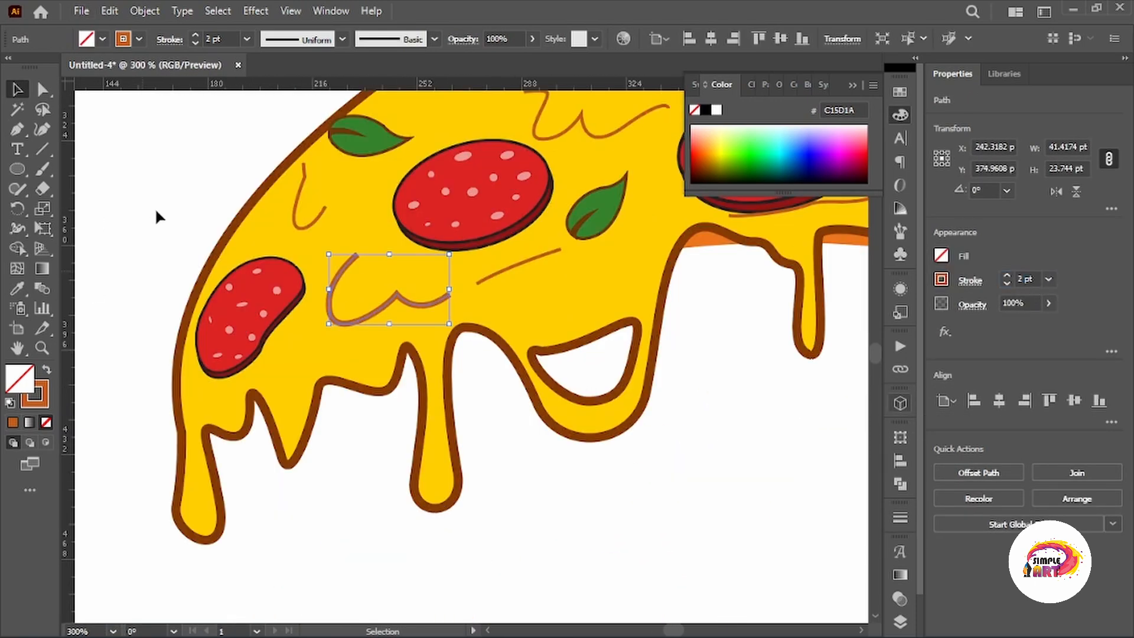
pyautogui.click(134, 10)
pyautogui.moveTo(254, 426)
pyautogui.click(473, 329)
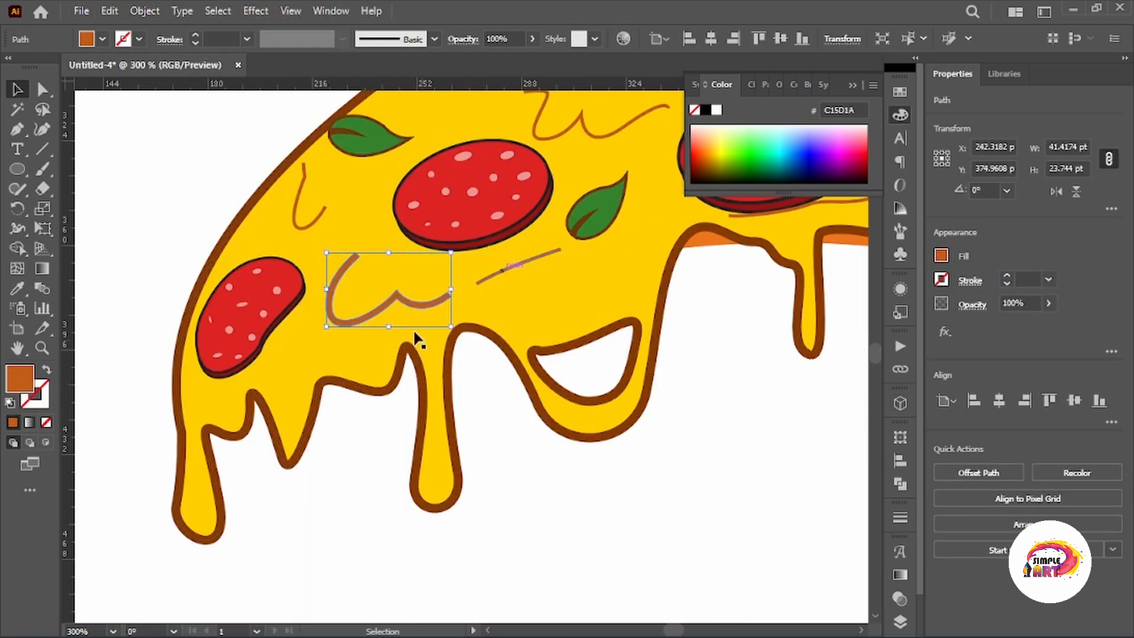
# Step: Taper both ends of the outlined hooked line to points by moving its end anchors together
pyautogui.scroll(4, 434, 325)
pyautogui.press('a')
pyautogui.moveTo(521, 273); pyautogui.dragTo(527, 268)
pyautogui.moveTo(186, 147); pyautogui.dragTo(406, 220)
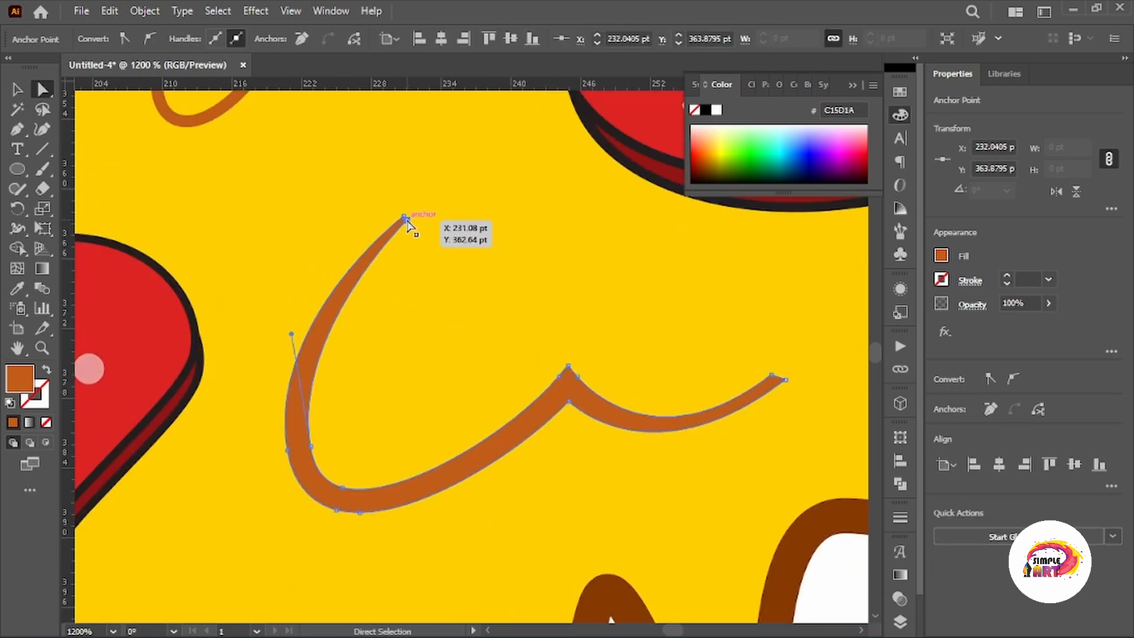
# Step: Select the four remaining 1 pt cheese lines together, including the one beneath the largest pepperoni
pyautogui.scroll(-2, 502, 371)
pyautogui.moveTo(502, 371); pyautogui.dragTo(332, 473)
pyautogui.click(591, 432)
pyautogui.scroll(-1, 531, 443)
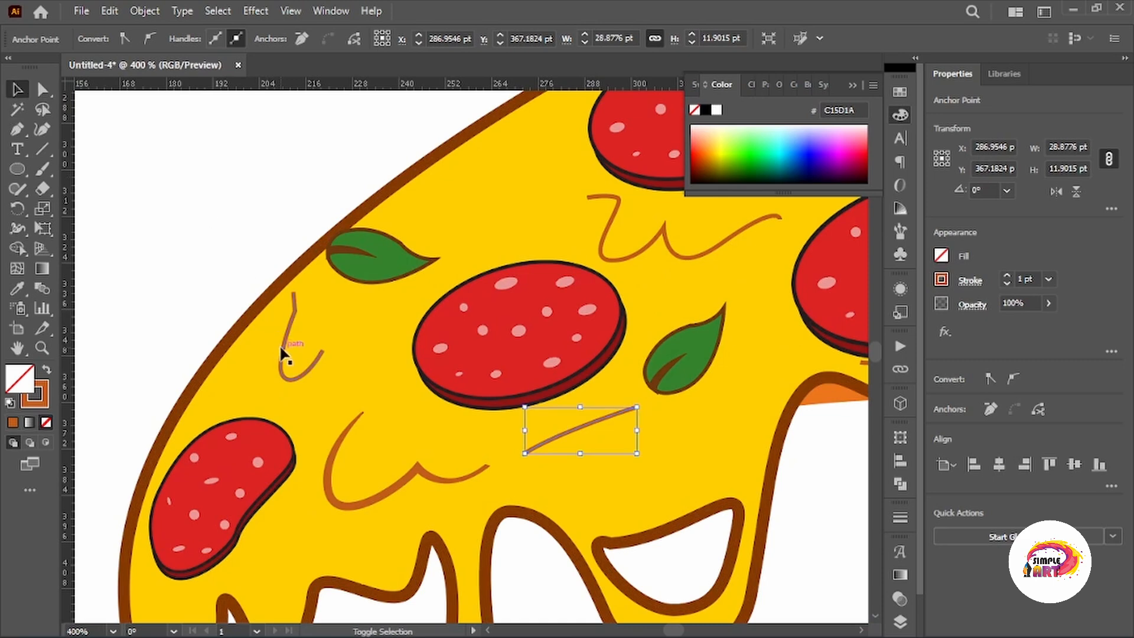
pyautogui.keyDown('shift'); pyautogui.click(281, 350); pyautogui.keyUp('shift')
pyautogui.click(607, 226)
pyautogui.keyDown('shift'); pyautogui.click(281, 362); pyautogui.keyUp('shift')
pyautogui.keyDown('shift'); pyautogui.click(572, 432); pyautogui.keyUp('shift')
pyautogui.moveTo(774, 362); pyautogui.dragTo(423, 465)
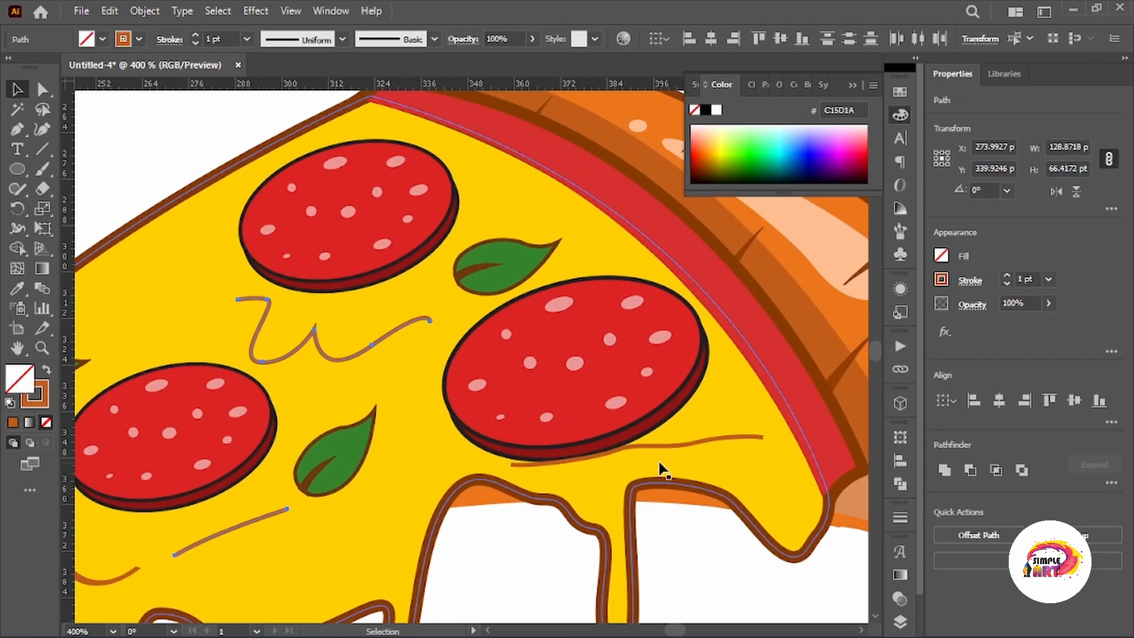
pyautogui.keyDown('shift'); pyautogui.click(668, 447); pyautogui.keyUp('shift')
pyautogui.click(144, 11)
pyautogui.moveTo(283, 429)
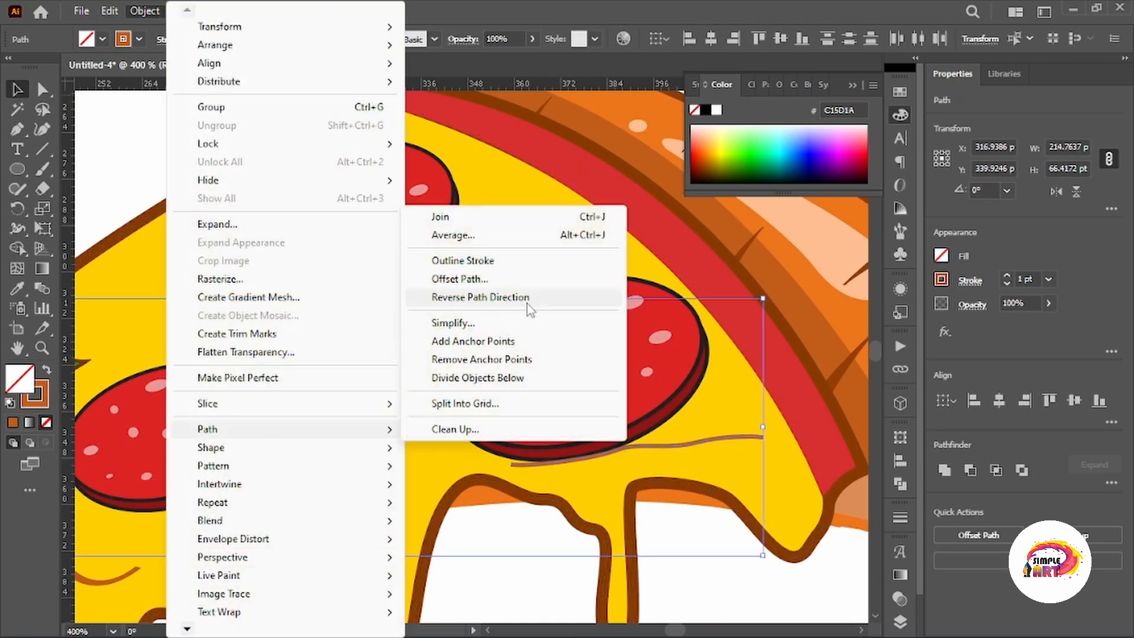
pyautogui.click(499, 262)
pyautogui.moveTo(270, 402); pyautogui.dragTo(527, 456)
pyautogui.scroll(-2, 492, 450)
pyautogui.hotkey('ctrl', 'z')
# Step: Set the four selected cheese lines' stroke to 2 pt and convert the strokes to outlined shapes
pyautogui.click(1020, 278)
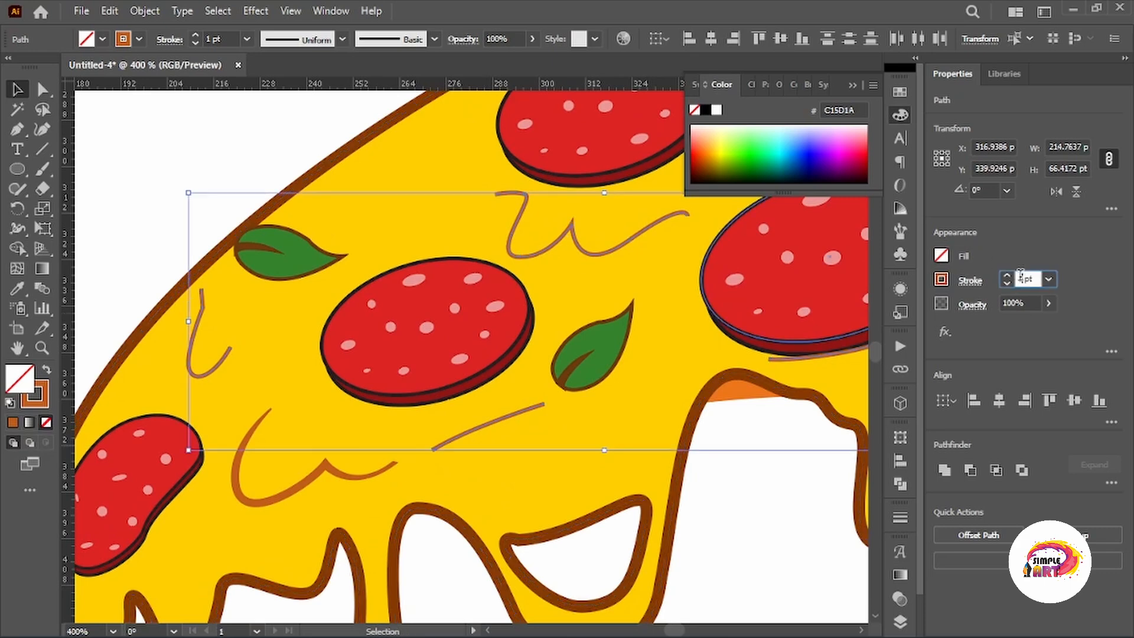
pyautogui.write('2')
pyautogui.press('Return')
pyautogui.click(182, 10)
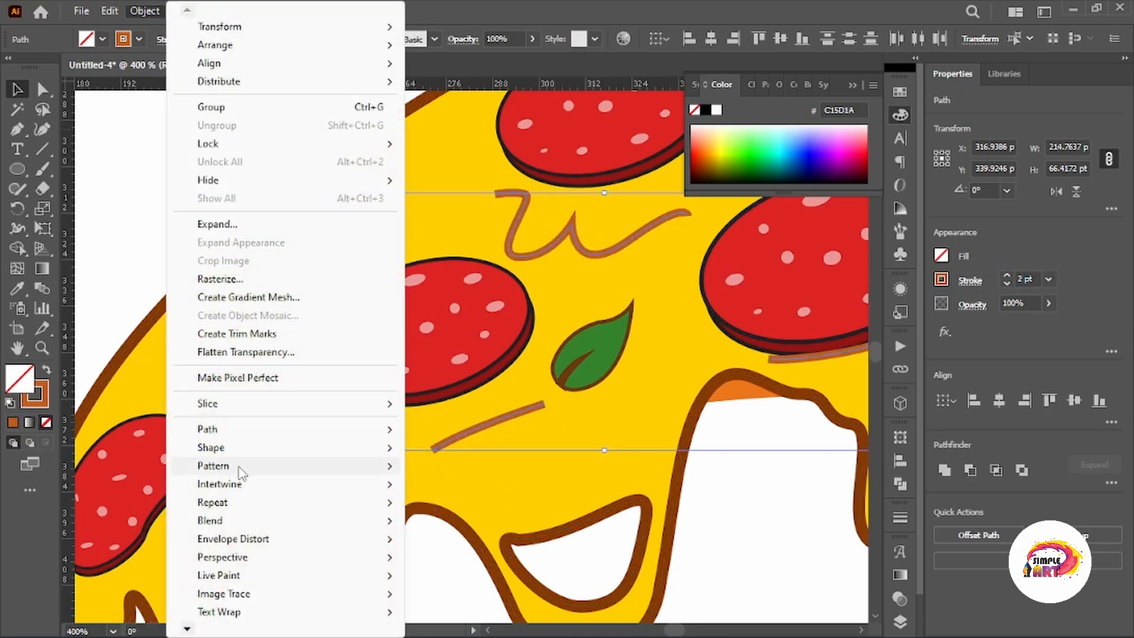
pyautogui.moveTo(239, 430)
pyautogui.click(500, 263)
pyautogui.click(153, 193)
# Step: Taper both ends of the small hooked shape below the edge leaf and narrow its upper bend
pyautogui.scroll(1, 174, 280)
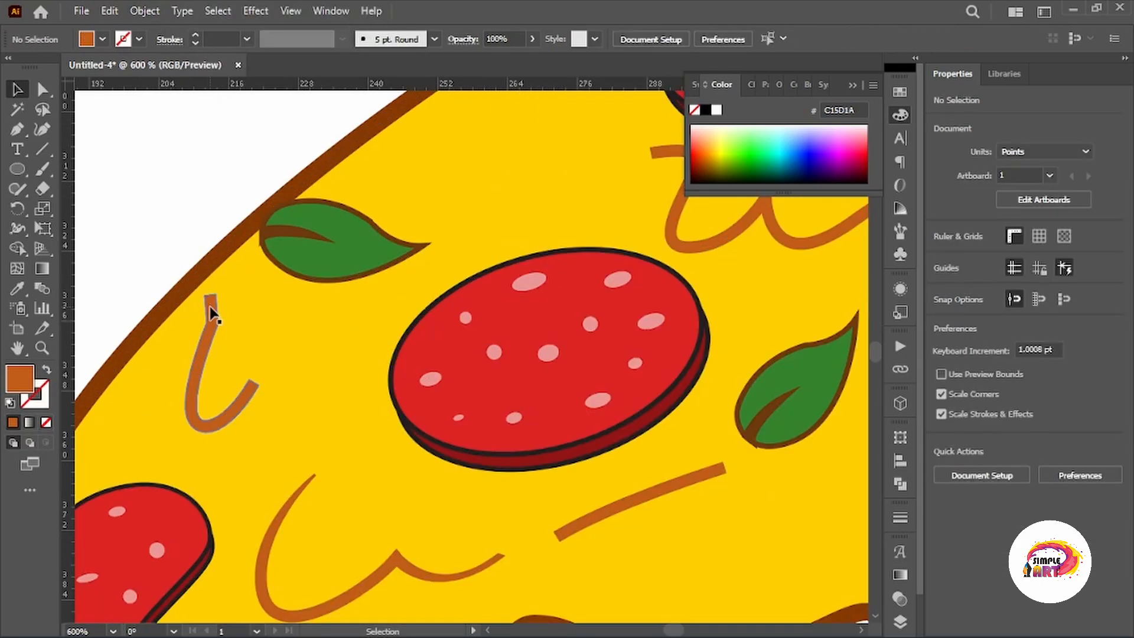
pyautogui.scroll(3, 211, 308)
pyautogui.press('a')
pyautogui.click(182, 284)
pyautogui.moveTo(178, 273); pyautogui.dragTo(203, 271)
pyautogui.moveTo(183, 347); pyautogui.dragTo(198, 349)
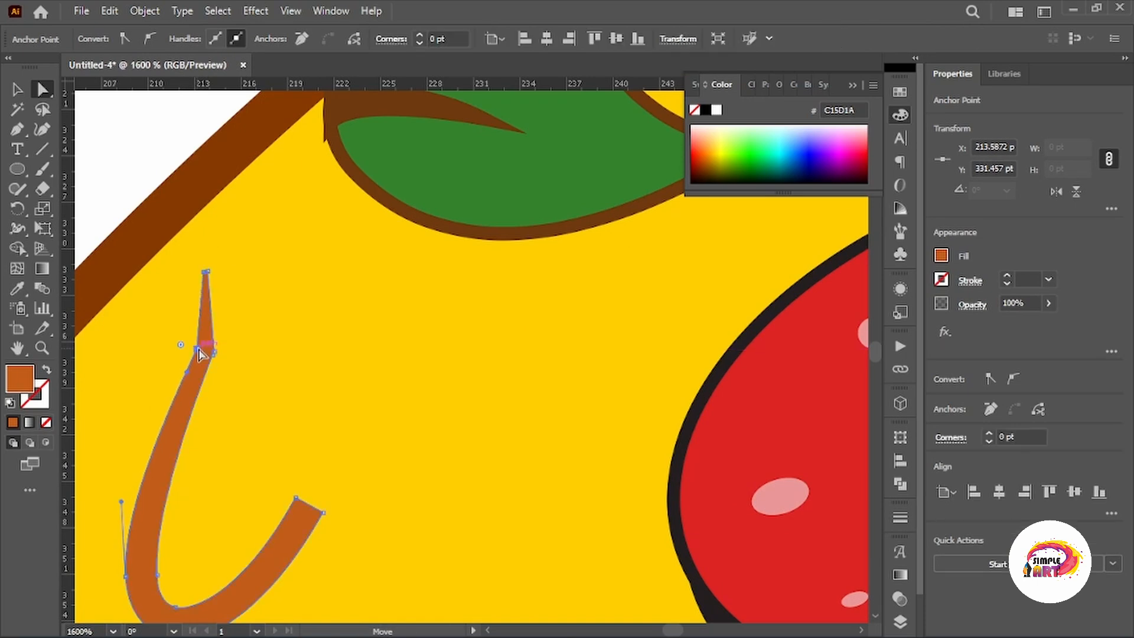
pyautogui.scroll(-1, 204, 354)
pyautogui.moveTo(296, 418); pyautogui.dragTo(320, 429)
# Step: Taper both ends of the short slanted line below the middle pepperoni into points
pyautogui.scroll(-4, 319, 430)
pyautogui.moveTo(555, 537); pyautogui.dragTo(388, 513)
pyautogui.scroll(3, 345, 515)
pyautogui.click(375, 483)
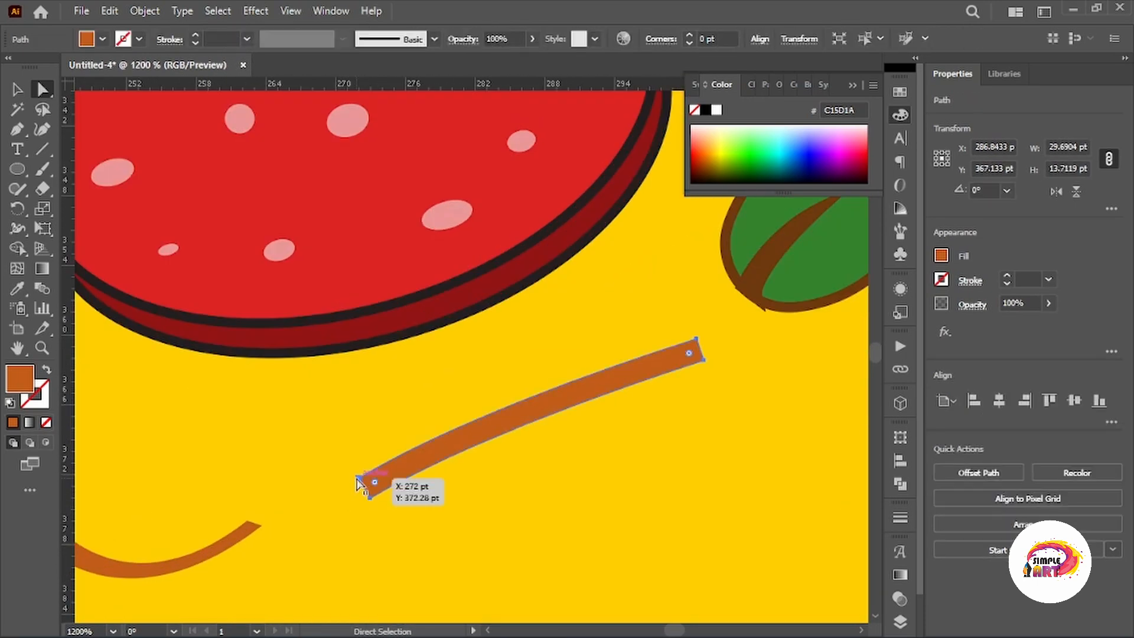
pyautogui.moveTo(359, 478); pyautogui.dragTo(371, 491)
pyautogui.moveTo(486, 423); pyautogui.dragTo(487, 381)
pyautogui.moveTo(698, 343); pyautogui.dragTo(593, 387)
# Step: Taper the starting end of the wavy line below the uppermost pepperoni and adjust its first bend
pyautogui.scroll(-2, 595, 354)
pyautogui.moveTo(588, 321); pyautogui.dragTo(353, 560)
pyautogui.scroll(1, 406, 342)
pyautogui.click(247, 288)
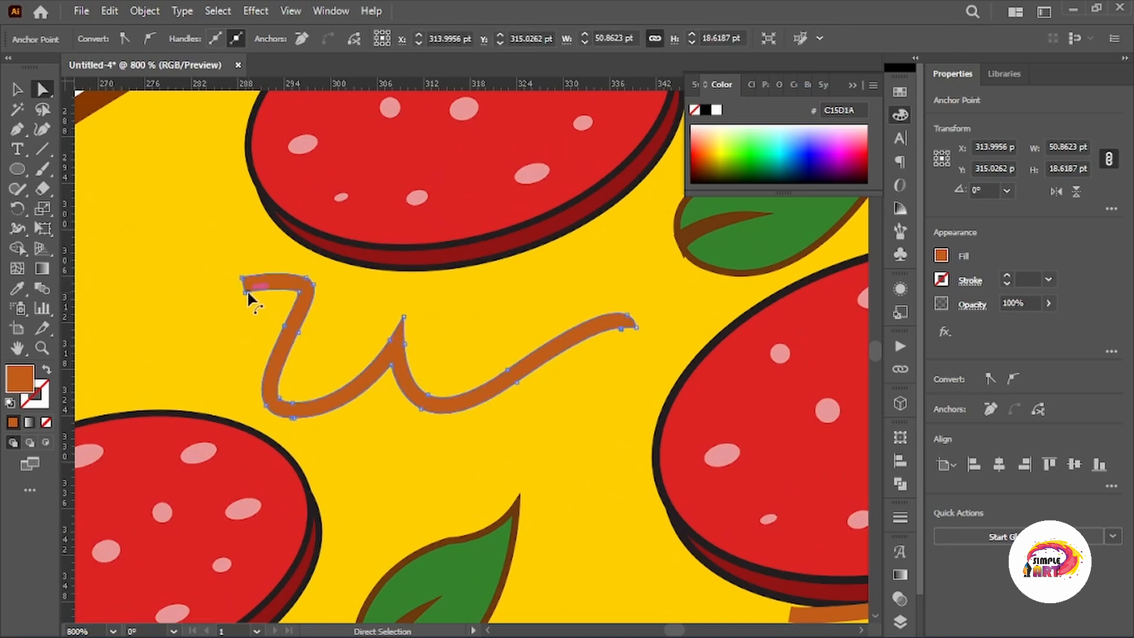
pyautogui.moveTo(245, 290); pyautogui.dragTo(244, 280)
pyautogui.click(469, 296)
pyautogui.moveTo(469, 296); pyautogui.dragTo(367, 331)
pyautogui.click(195, 326)
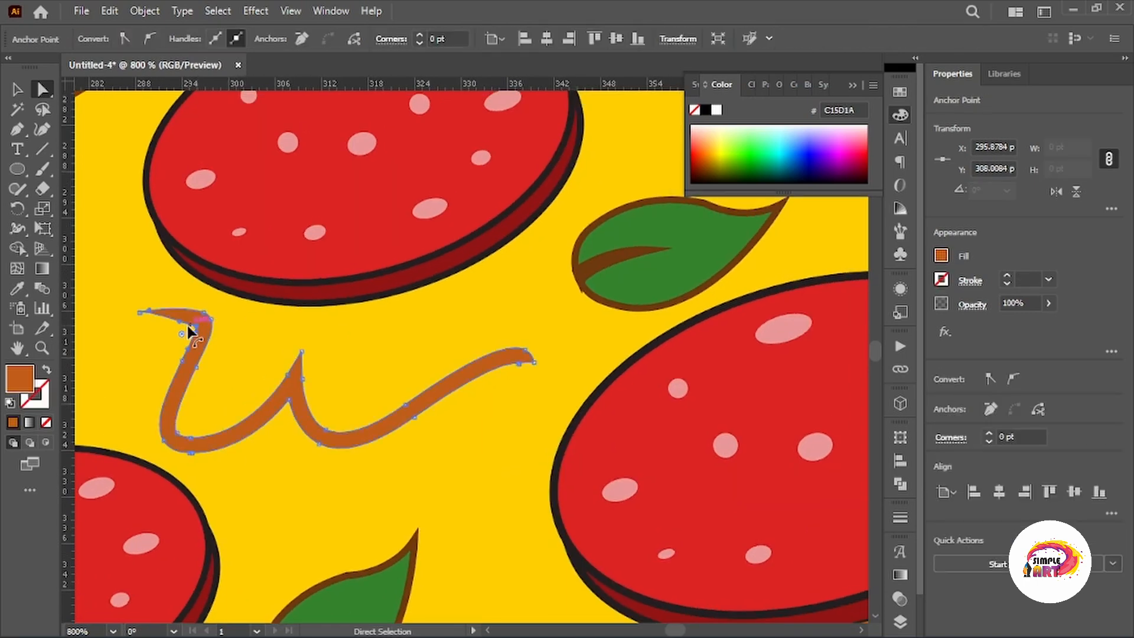
pyautogui.moveTo(162, 339); pyautogui.dragTo(161, 340)
# Step: Reshape the other end of the wavy line into a point by shifting its end anchors
pyautogui.click(534, 360)
pyautogui.scroll(3, 538, 359)
pyautogui.moveTo(528, 363); pyautogui.dragTo(527, 358)
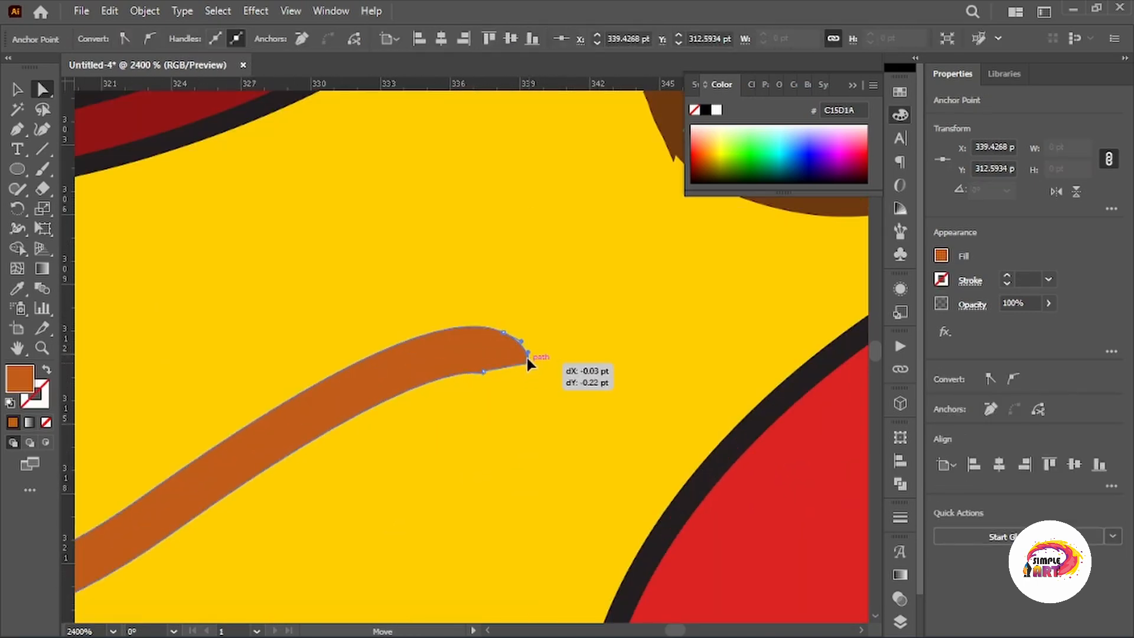
pyautogui.click(484, 372)
# Step: Taper both ends of the long line beneath the largest pepperoni, then deselect it
pyautogui.scroll(-3, 483, 372)
pyautogui.scroll(-3, 312, 372)
pyautogui.moveTo(311, 372); pyautogui.dragTo(228, 268)
pyautogui.scroll(4, 537, 376)
pyautogui.click(621, 341)
pyautogui.click(634, 353)
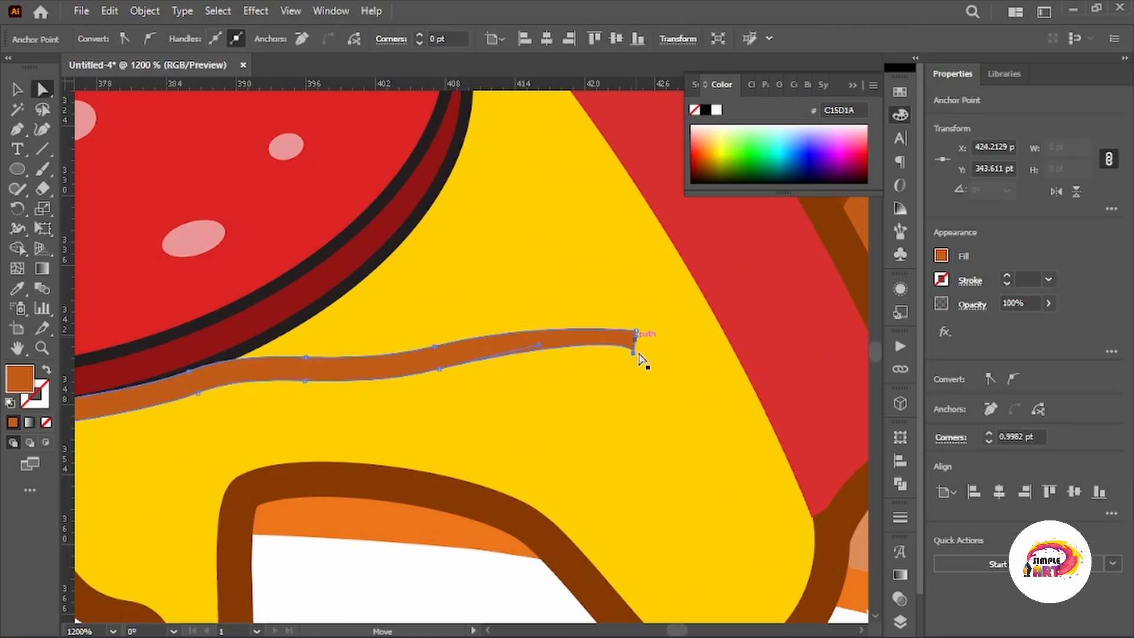
pyautogui.moveTo(634, 353); pyautogui.dragTo(635, 339)
pyautogui.moveTo(176, 419); pyautogui.dragTo(672, 409)
pyautogui.moveTo(378, 403); pyautogui.dragTo(378, 418)
pyautogui.moveTo(683, 381); pyautogui.dragTo(691, 373)
pyautogui.click(17, 90)
pyautogui.scroll(-3, 316, 483)
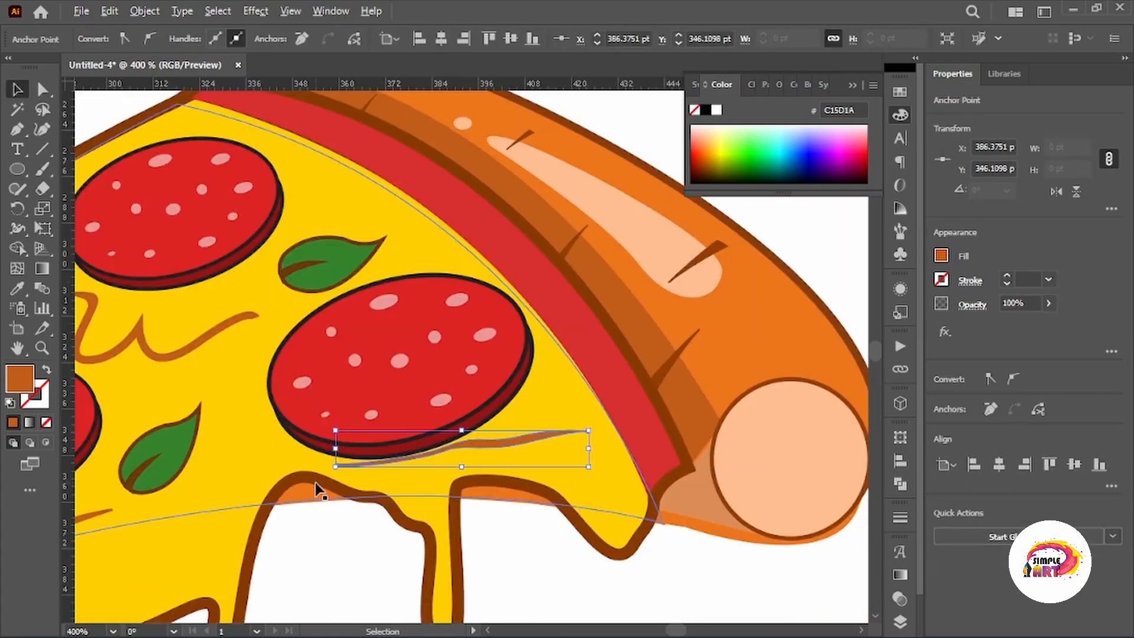
pyautogui.scroll(-1, 316, 483)
pyautogui.click(636, 547)
# Step: Delete the spare leaf shapes above the artboard and the leftover pepperoni and ovals on it
pyautogui.scroll(-7, 629, 546)
pyautogui.scroll(-4, 629, 547)
pyautogui.scroll(-2, 626, 531)
pyautogui.moveTo(655, 97); pyautogui.dragTo(523, 176)
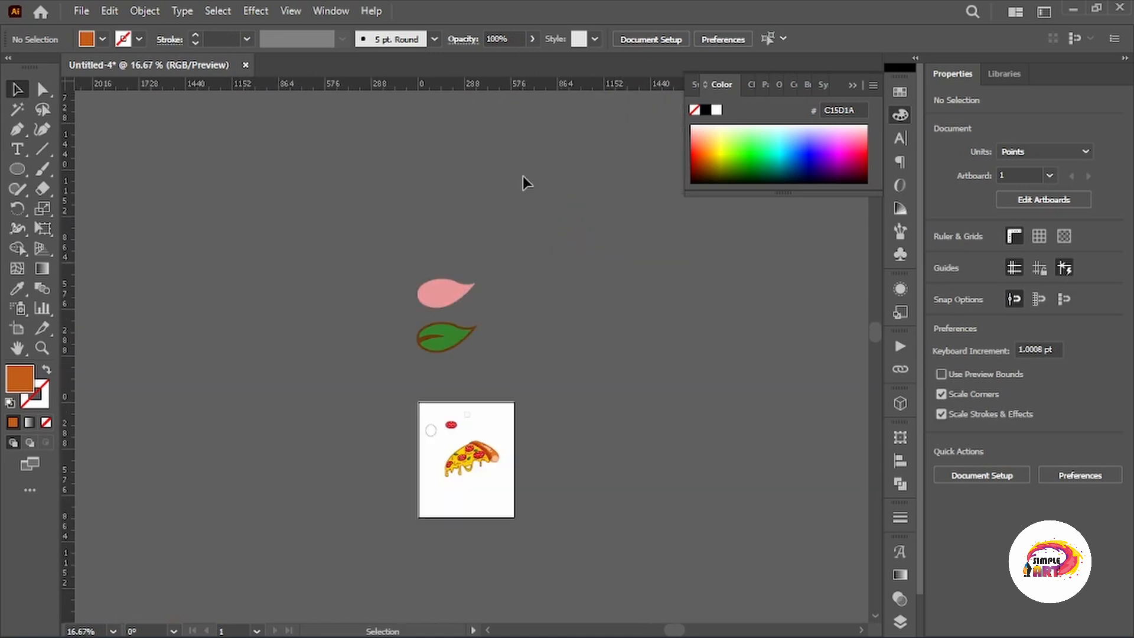
pyautogui.moveTo(563, 395); pyautogui.dragTo(564, 395)
pyautogui.scroll(-1, 565, 395)
pyautogui.press('Delete')
pyautogui.moveTo(391, 316); pyautogui.dragTo(470, 378)
pyautogui.press('Delete')
# Step: Draw a rectangle of about 595 by 711 pt covering the whole artboard
pyautogui.scroll(1, 523, 390)
pyautogui.moveTo(17, 169); pyautogui.dragTo(77, 170)
pyautogui.moveTo(366, 321); pyautogui.dragTo(510, 493)
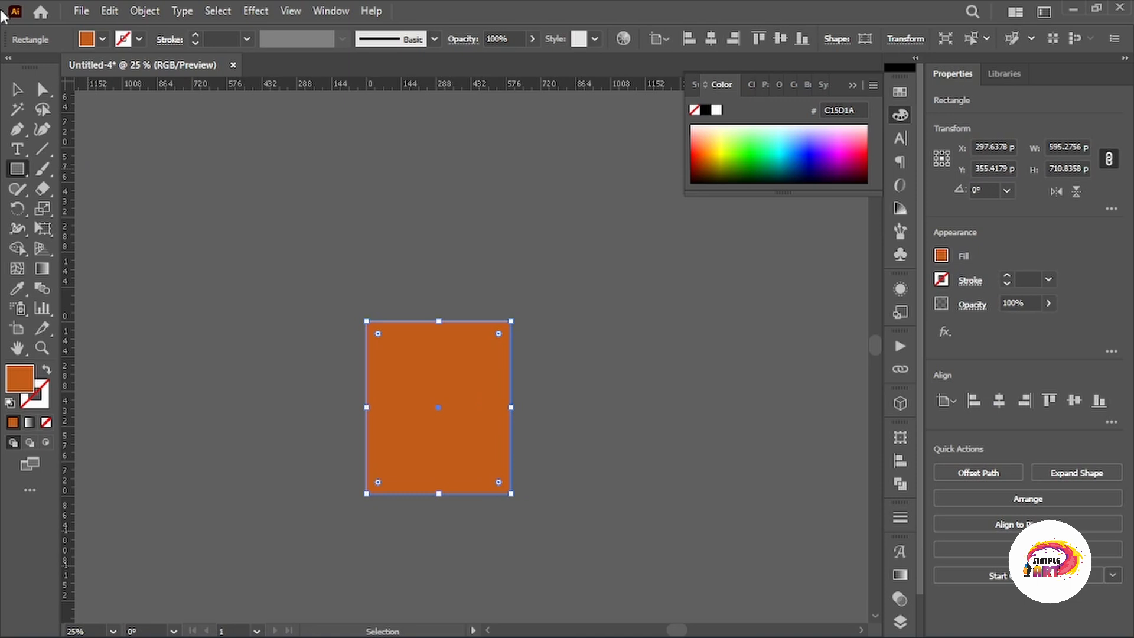
# Step: Fill the background rectangle with EFC18B and lock it behind the pizza
pyautogui.doubleClick(14, 384)
pyautogui.moveTo(891, 322); pyautogui.dragTo(891, 479)
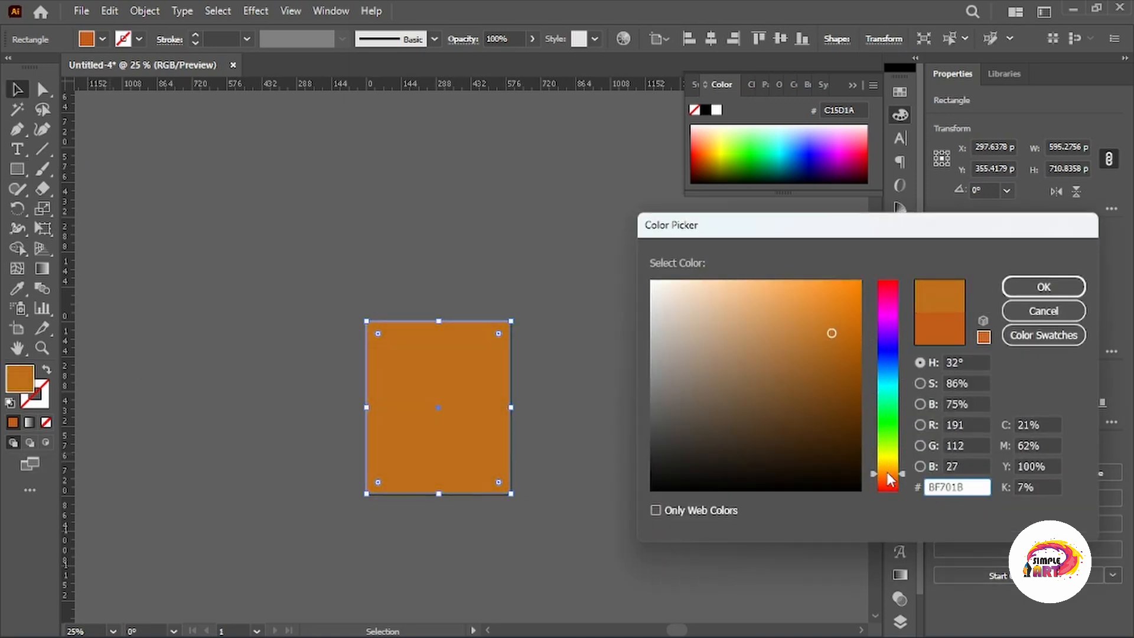
pyautogui.moveTo(762, 324)
pyautogui.mouseDown()
pyautogui.moveTo(724, 326)
pyautogui.moveTo(758, 303)
pyautogui.moveTo(742, 293)
pyautogui.mouseUp()
pyautogui.click(1043, 286)
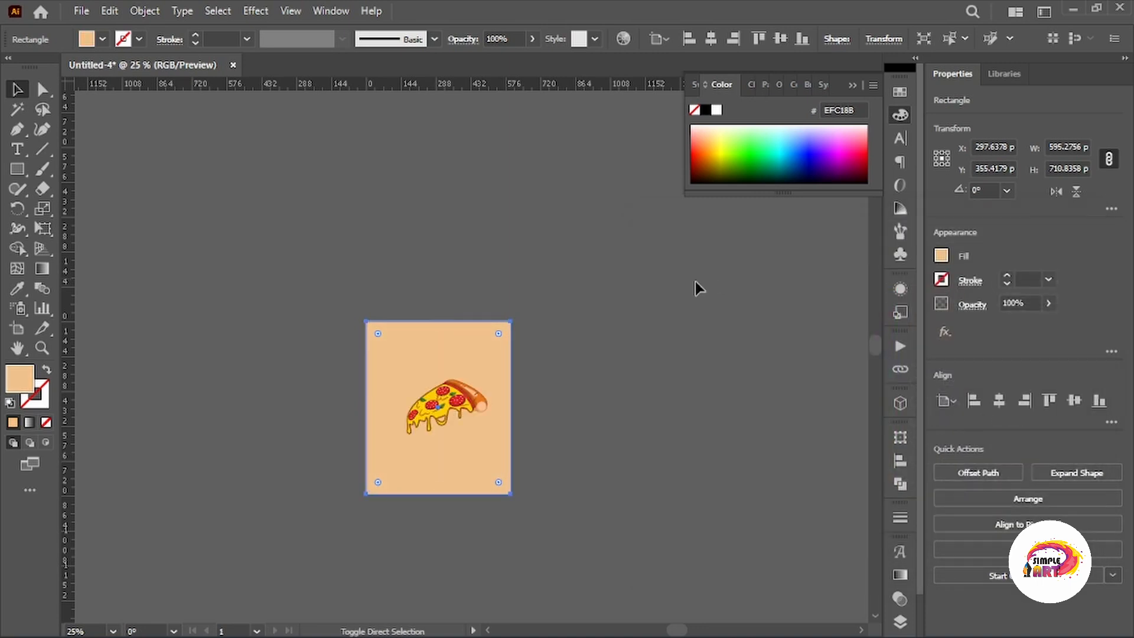
pyautogui.hotkey('ctrl', '2')
# Step: Group all the pizza artwork, enlarge and reposition it slightly on the background, and lock the group
pyautogui.hotkey('ctrl', 'a')
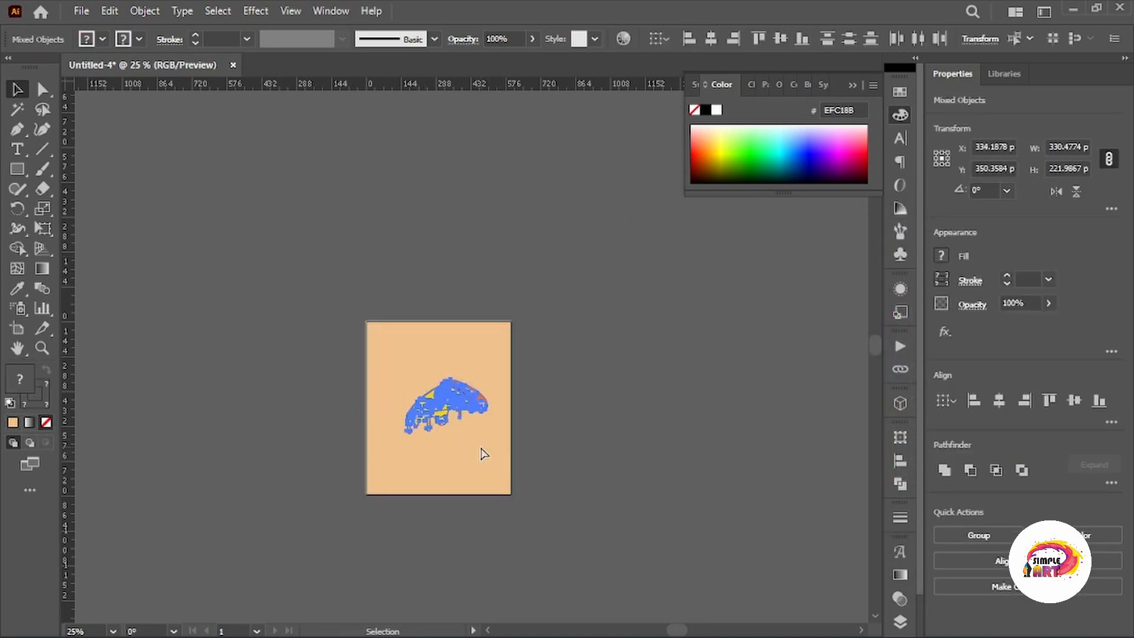
pyautogui.hotkey('ctrl', 'g')
pyautogui.moveTo(406, 408); pyautogui.dragTo(397, 411)
pyautogui.moveTo(447, 411); pyautogui.dragTo(444, 406)
pyautogui.hotkey('ctrl', '2')
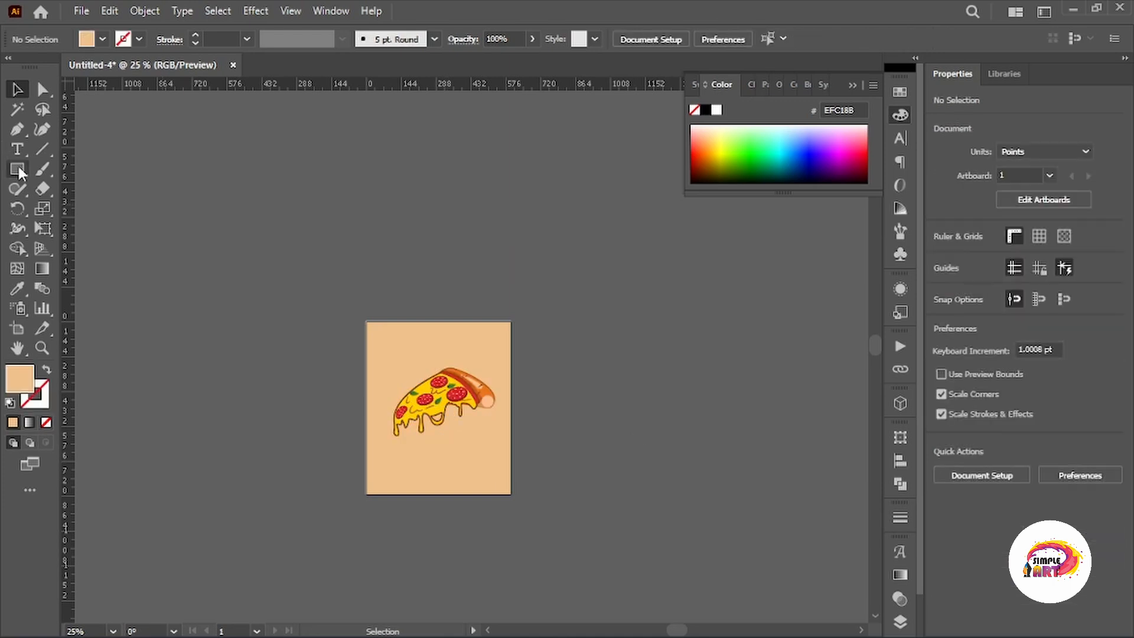
# Step: Draw a flat shadow ellipse about 354 by 58 pt below the pizza and fill it with D19962
pyautogui.moveTo(19, 172); pyautogui.dragTo(71, 209)
pyautogui.moveTo(488, 471); pyautogui.dragTo(488, 471)
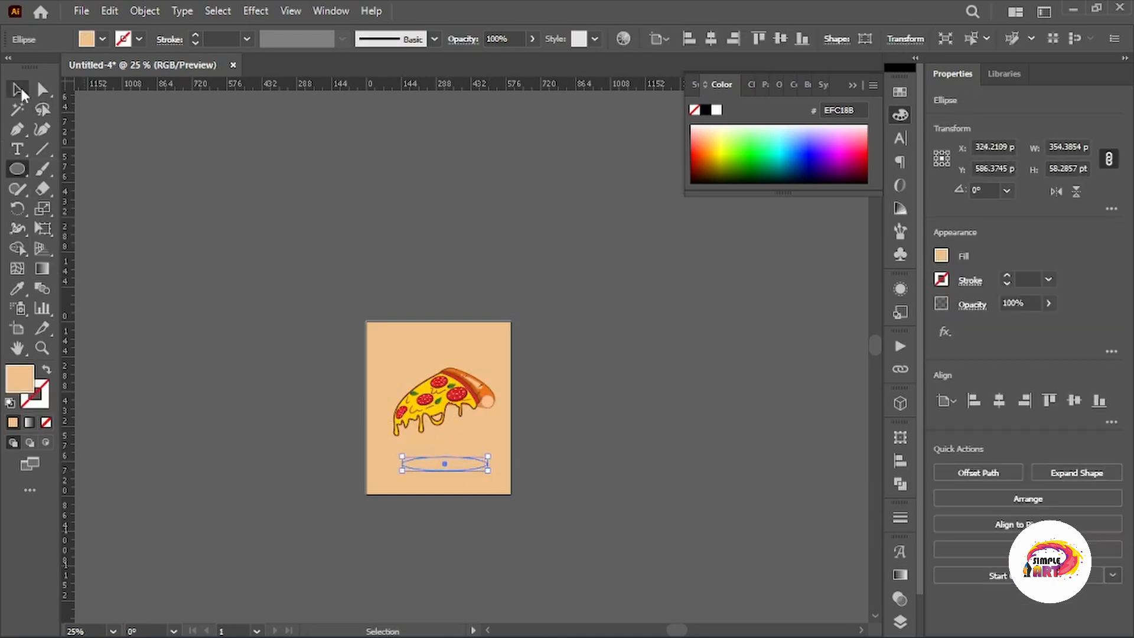
pyautogui.doubleClick(12, 390)
pyautogui.click(749, 317)
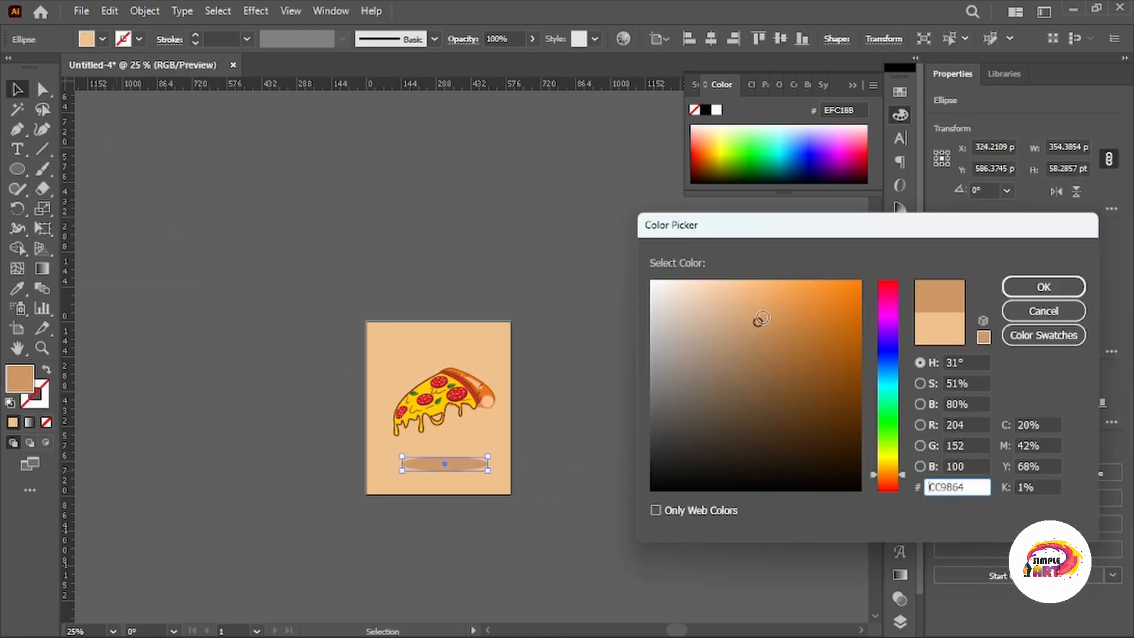
pyautogui.click(762, 318)
pyautogui.press('Return')
# Step: Move the shadow ellipse slightly up toward the pizza and deselect it
pyautogui.click(721, 268)
pyautogui.moveTo(444, 463); pyautogui.dragTo(445, 452)
pyautogui.click(522, 456)
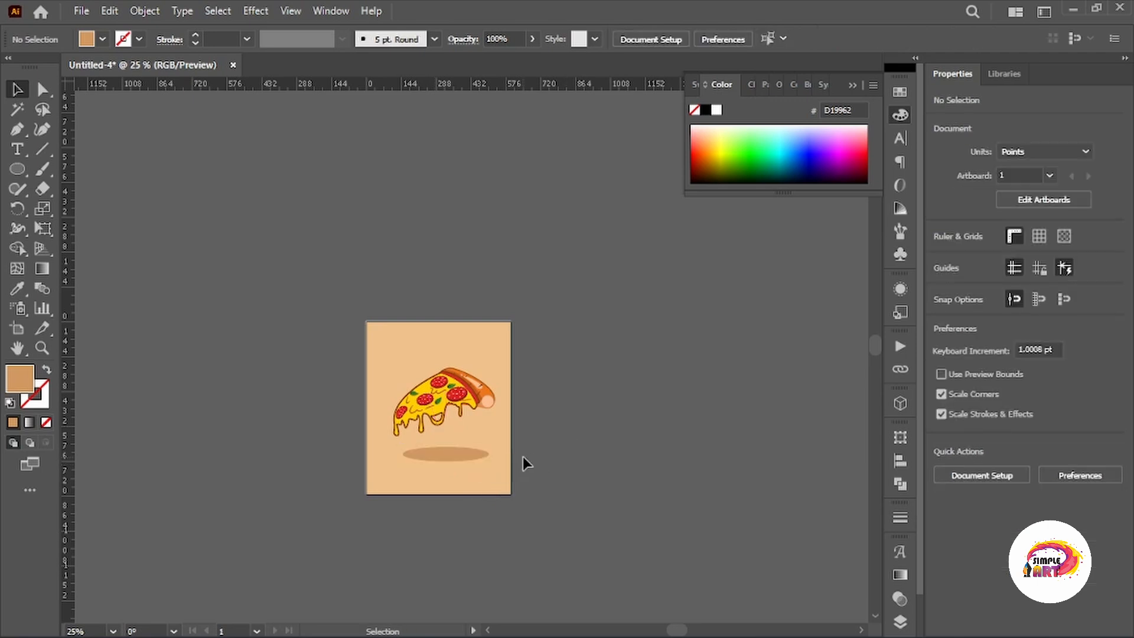
# Step: Crop the artboard to a height of about 605 pt from above and below, and trim its left edge slightly
pyautogui.click(463, 395)
pyautogui.click(600, 427)
pyautogui.click(1025, 202)
pyautogui.moveTo(472, 259); pyautogui.dragTo(477, 293)
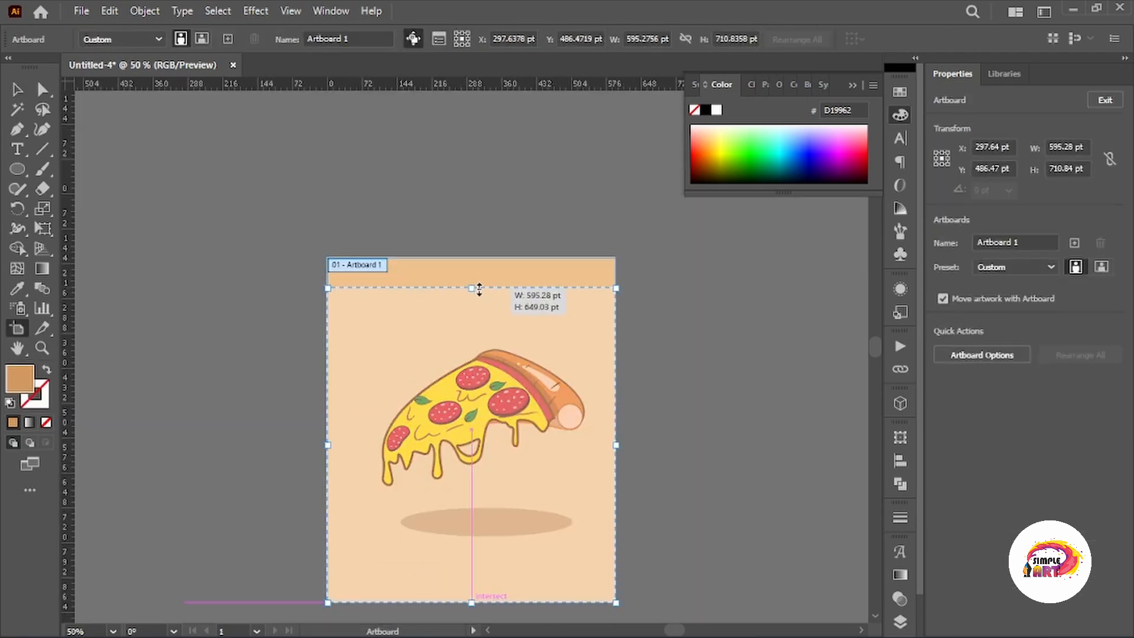
pyautogui.moveTo(471, 602); pyautogui.dragTo(476, 587)
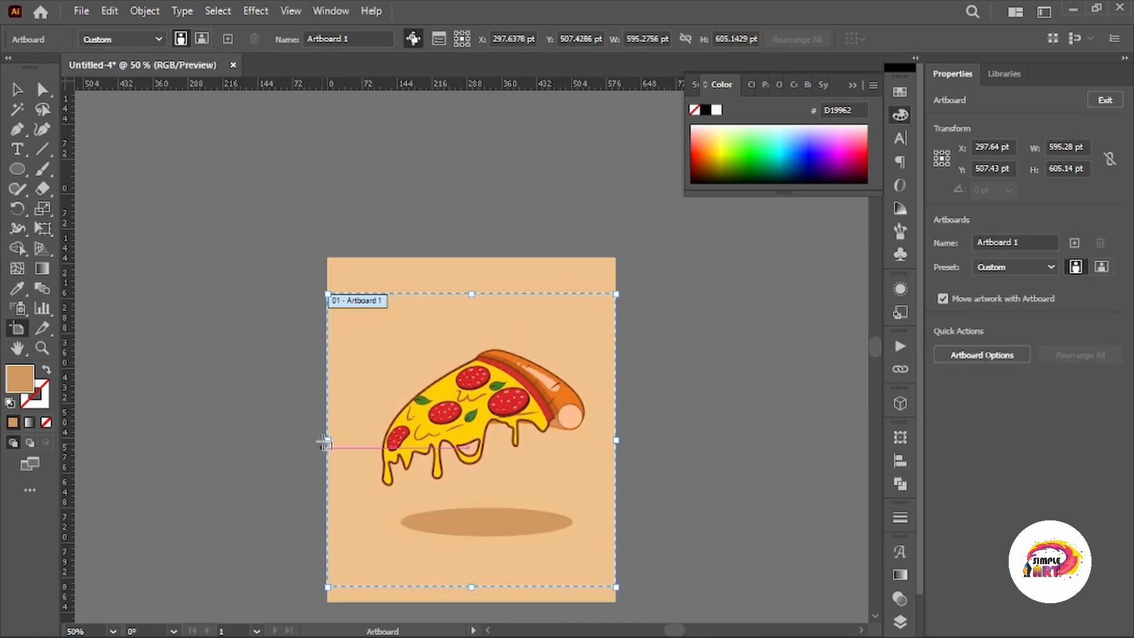
pyautogui.moveTo(328, 440); pyautogui.dragTo(339, 441)
# Step: Resize the background rectangle so its edges match the cropped artboard
pyautogui.press('v')
pyautogui.click(369, 257)
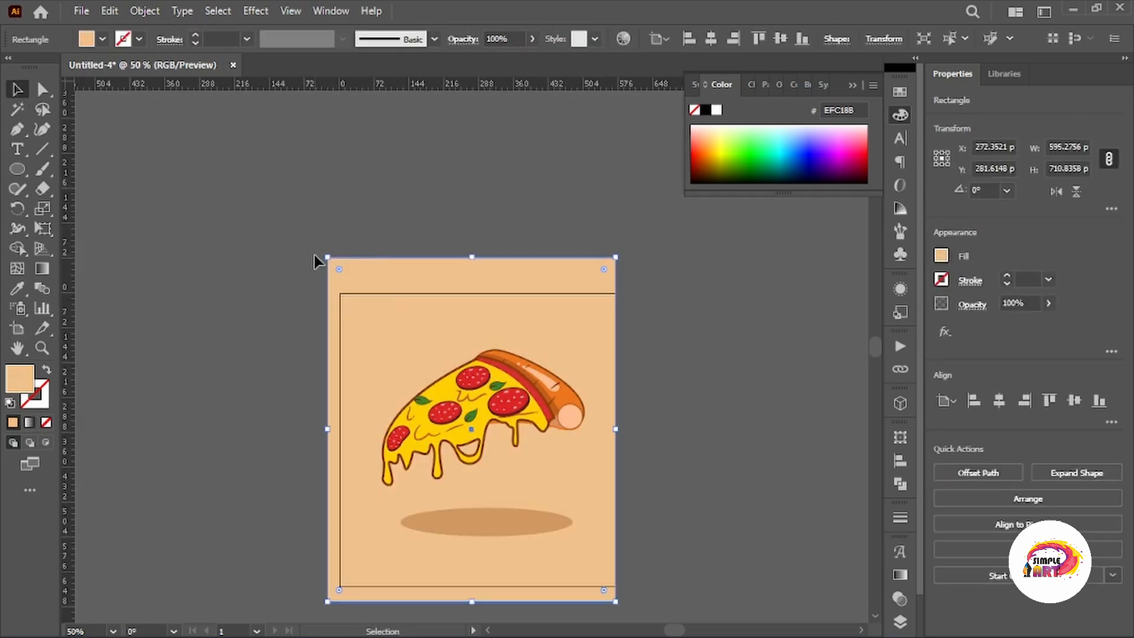
pyautogui.moveTo(325, 257); pyautogui.dragTo(340, 292)
pyautogui.moveTo(478, 601); pyautogui.dragTo(479, 587)
pyautogui.click(254, 261)
# Step: Collapse the floating Color panel to clear the view of the finished illustration
pyautogui.scroll(-1, 255, 262)
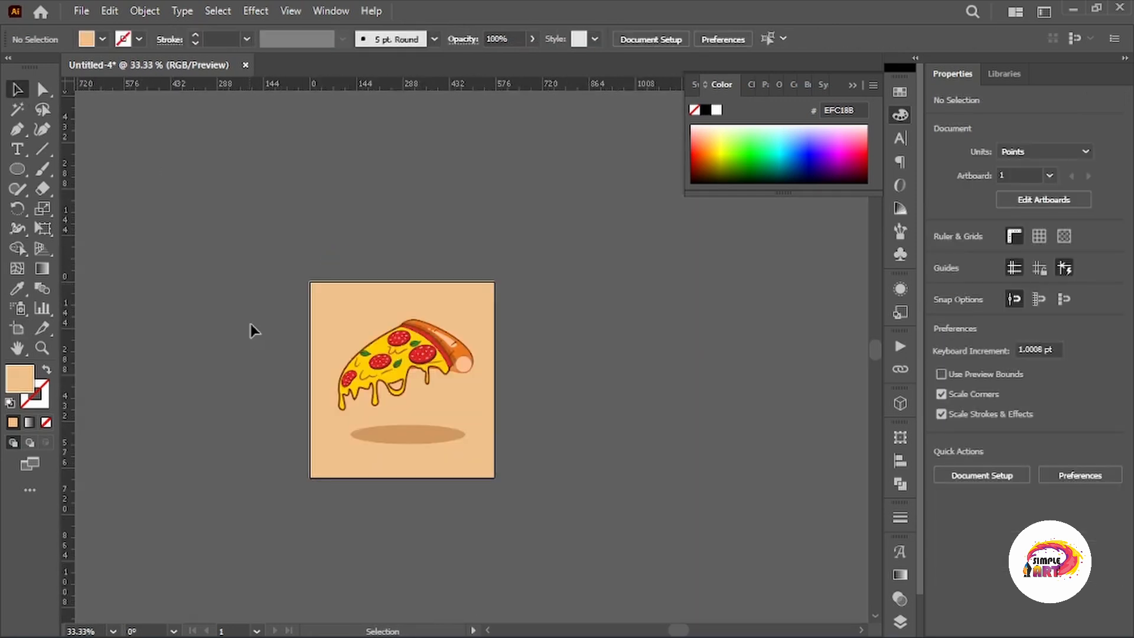
pyautogui.scroll(2, 264, 353)
pyautogui.moveTo(267, 352); pyautogui.dragTo(205, 288)
pyautogui.click(852, 85)
pyautogui.scroll(-3, 752, 301)
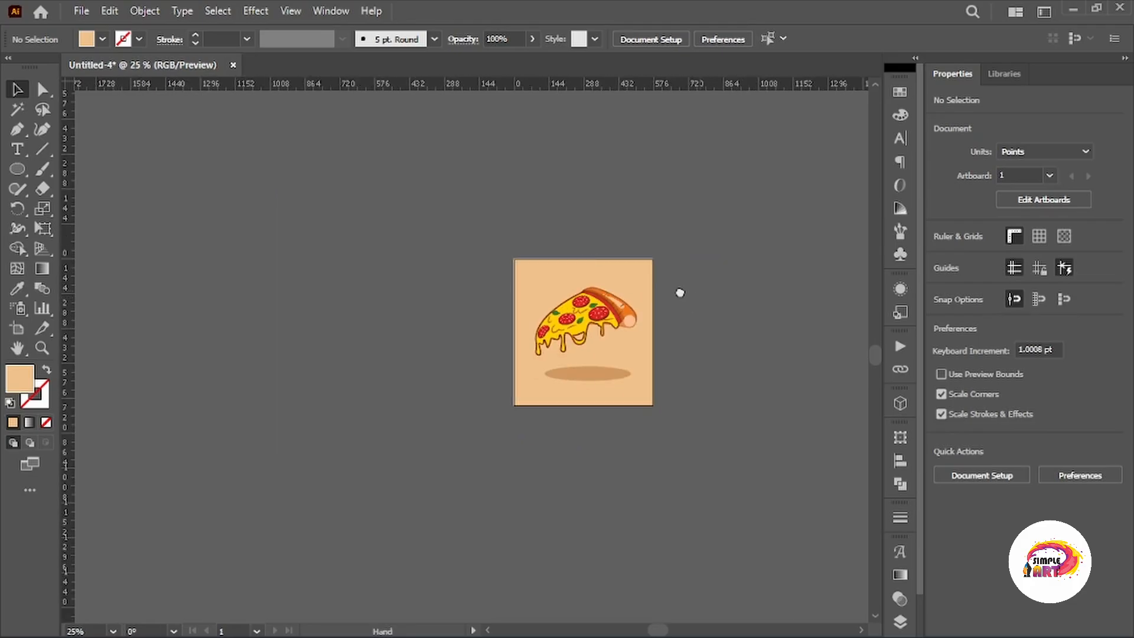